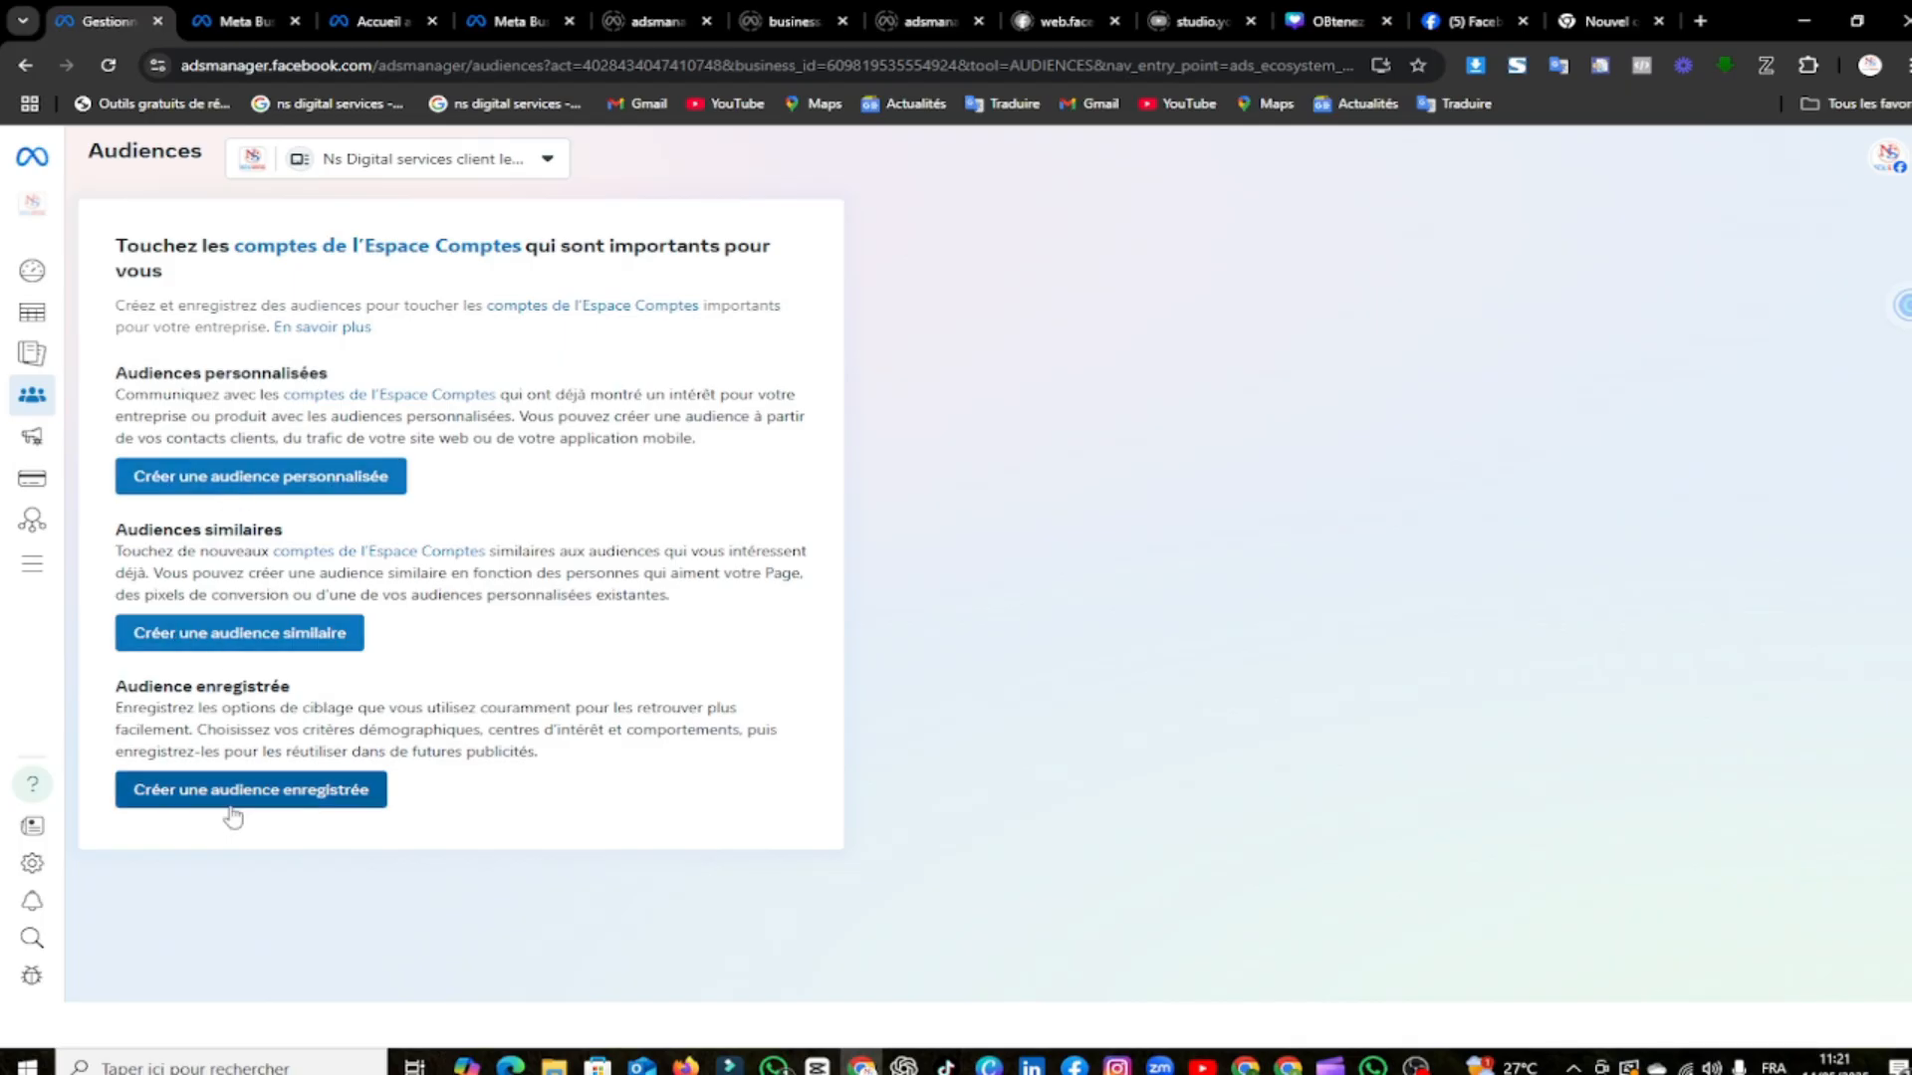
left_click(277, 478)
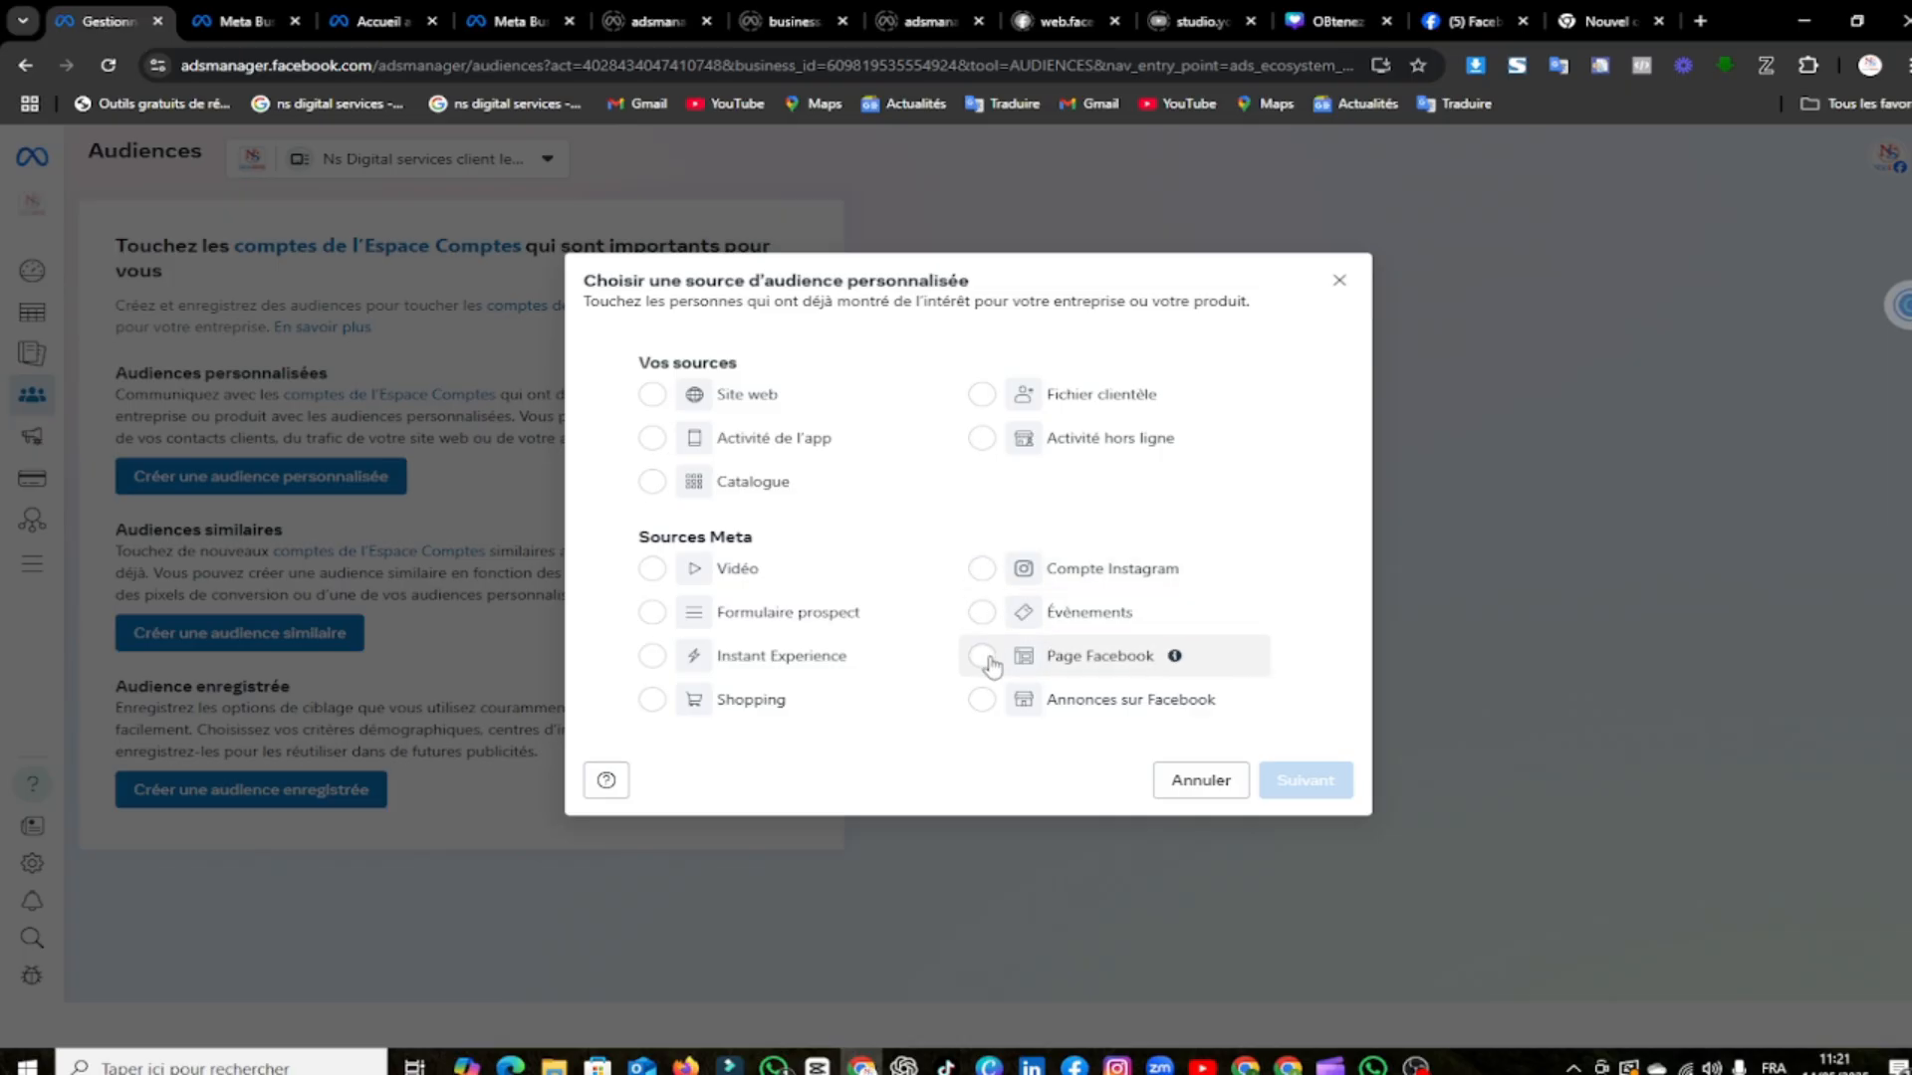
left_click(651, 403)
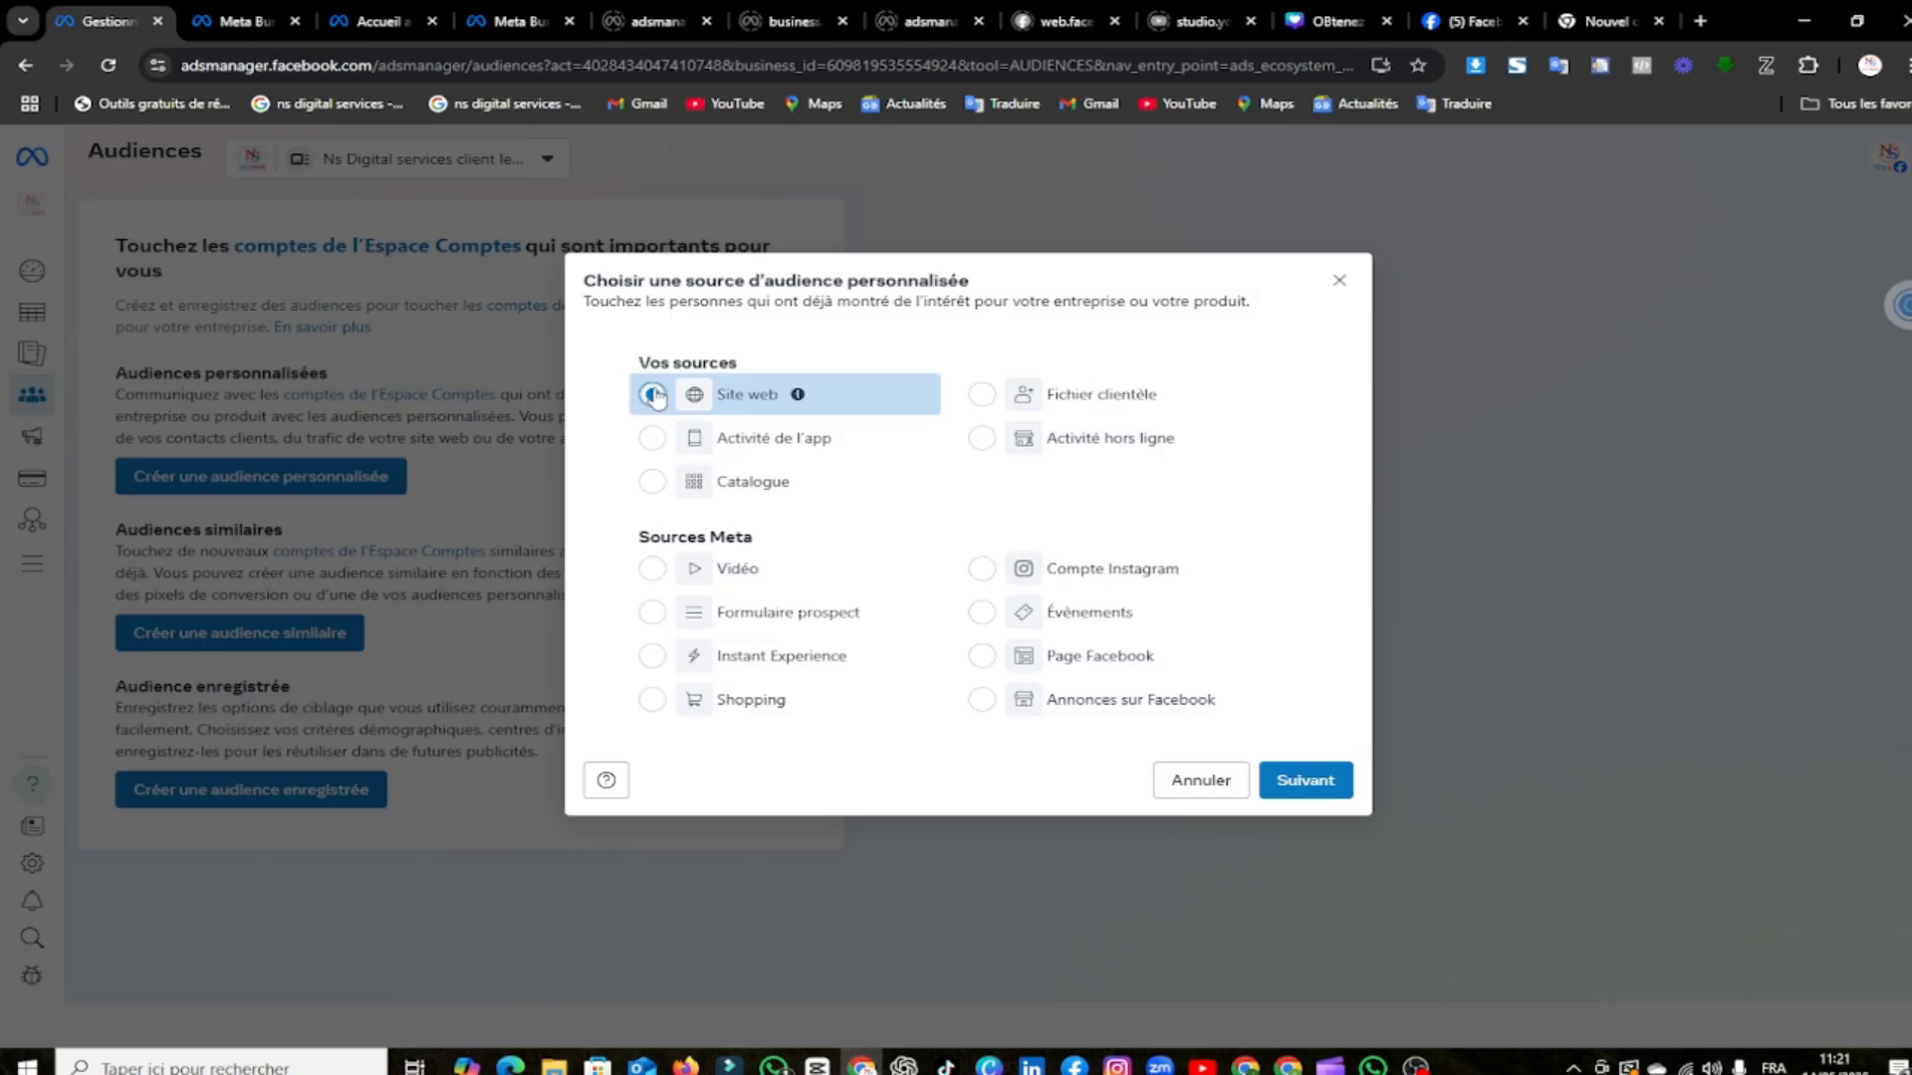
left_click(1299, 782)
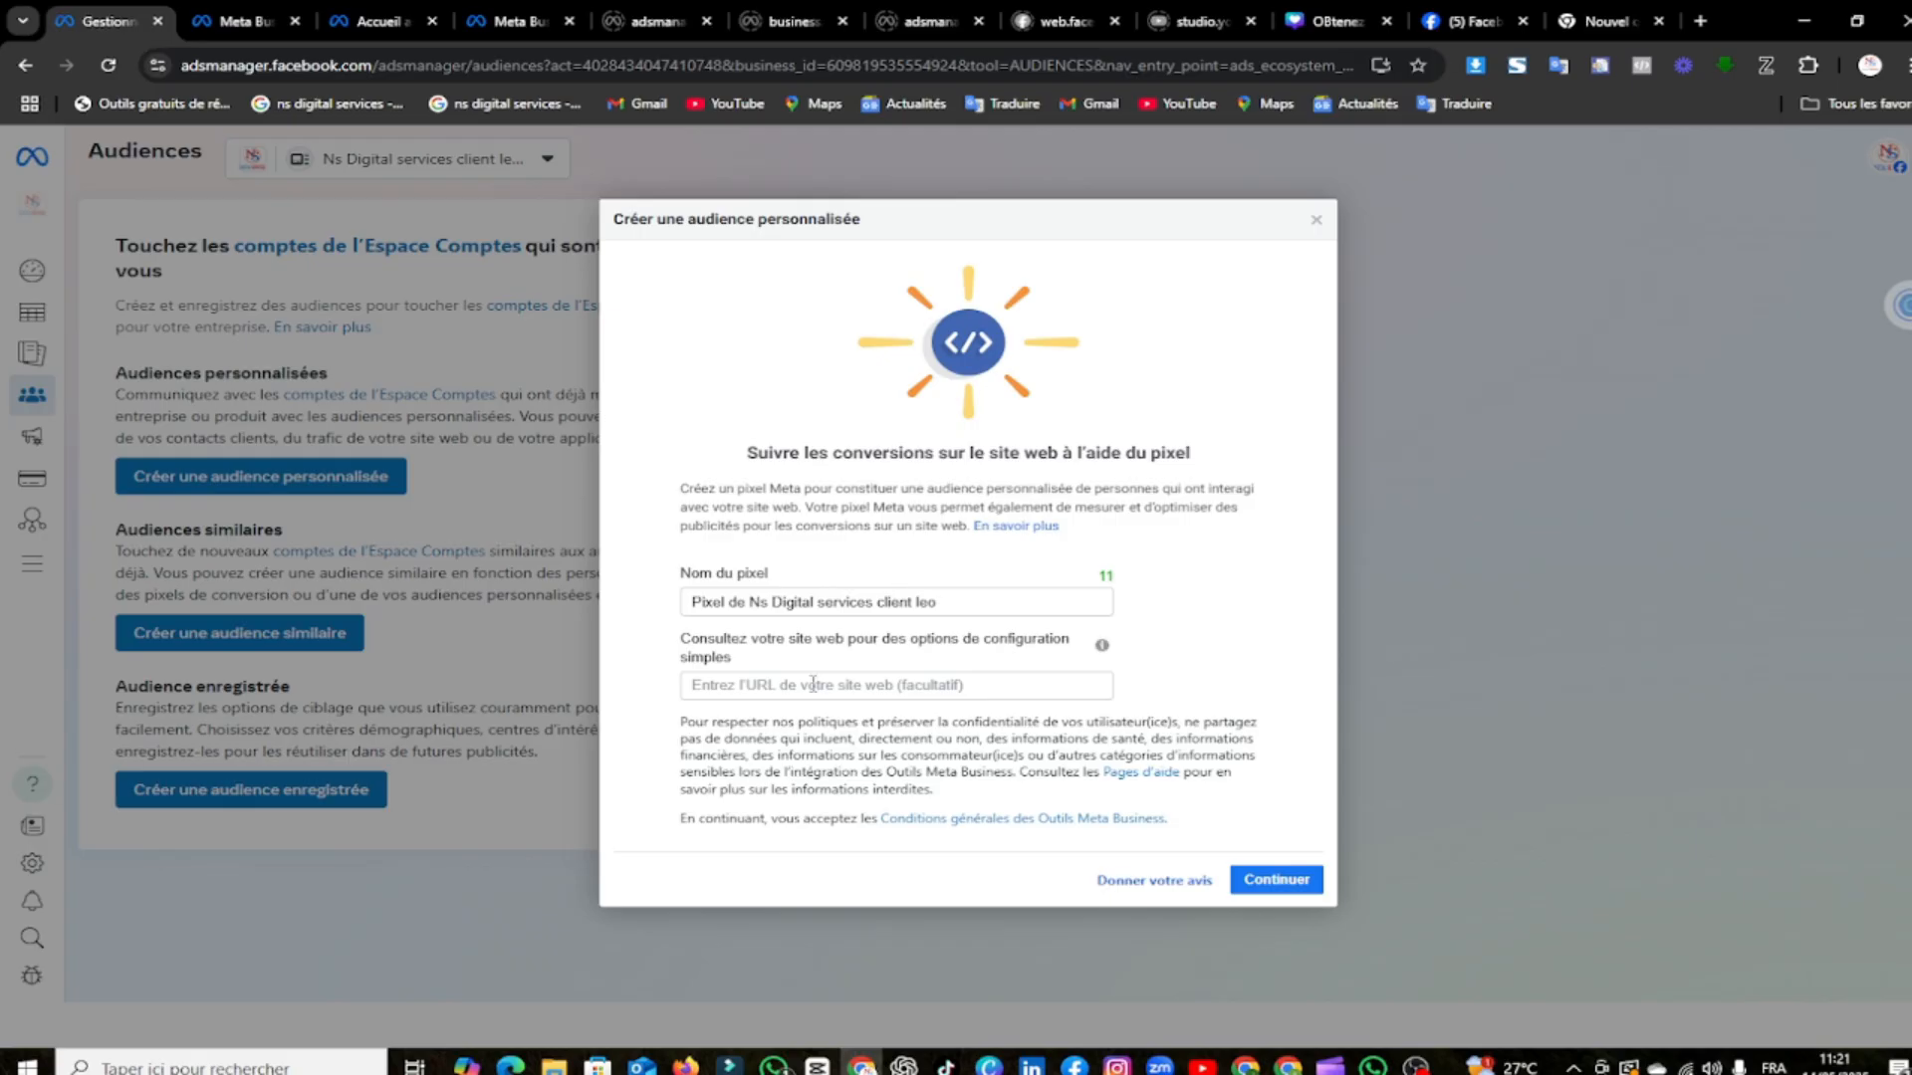
left_click(1316, 224)
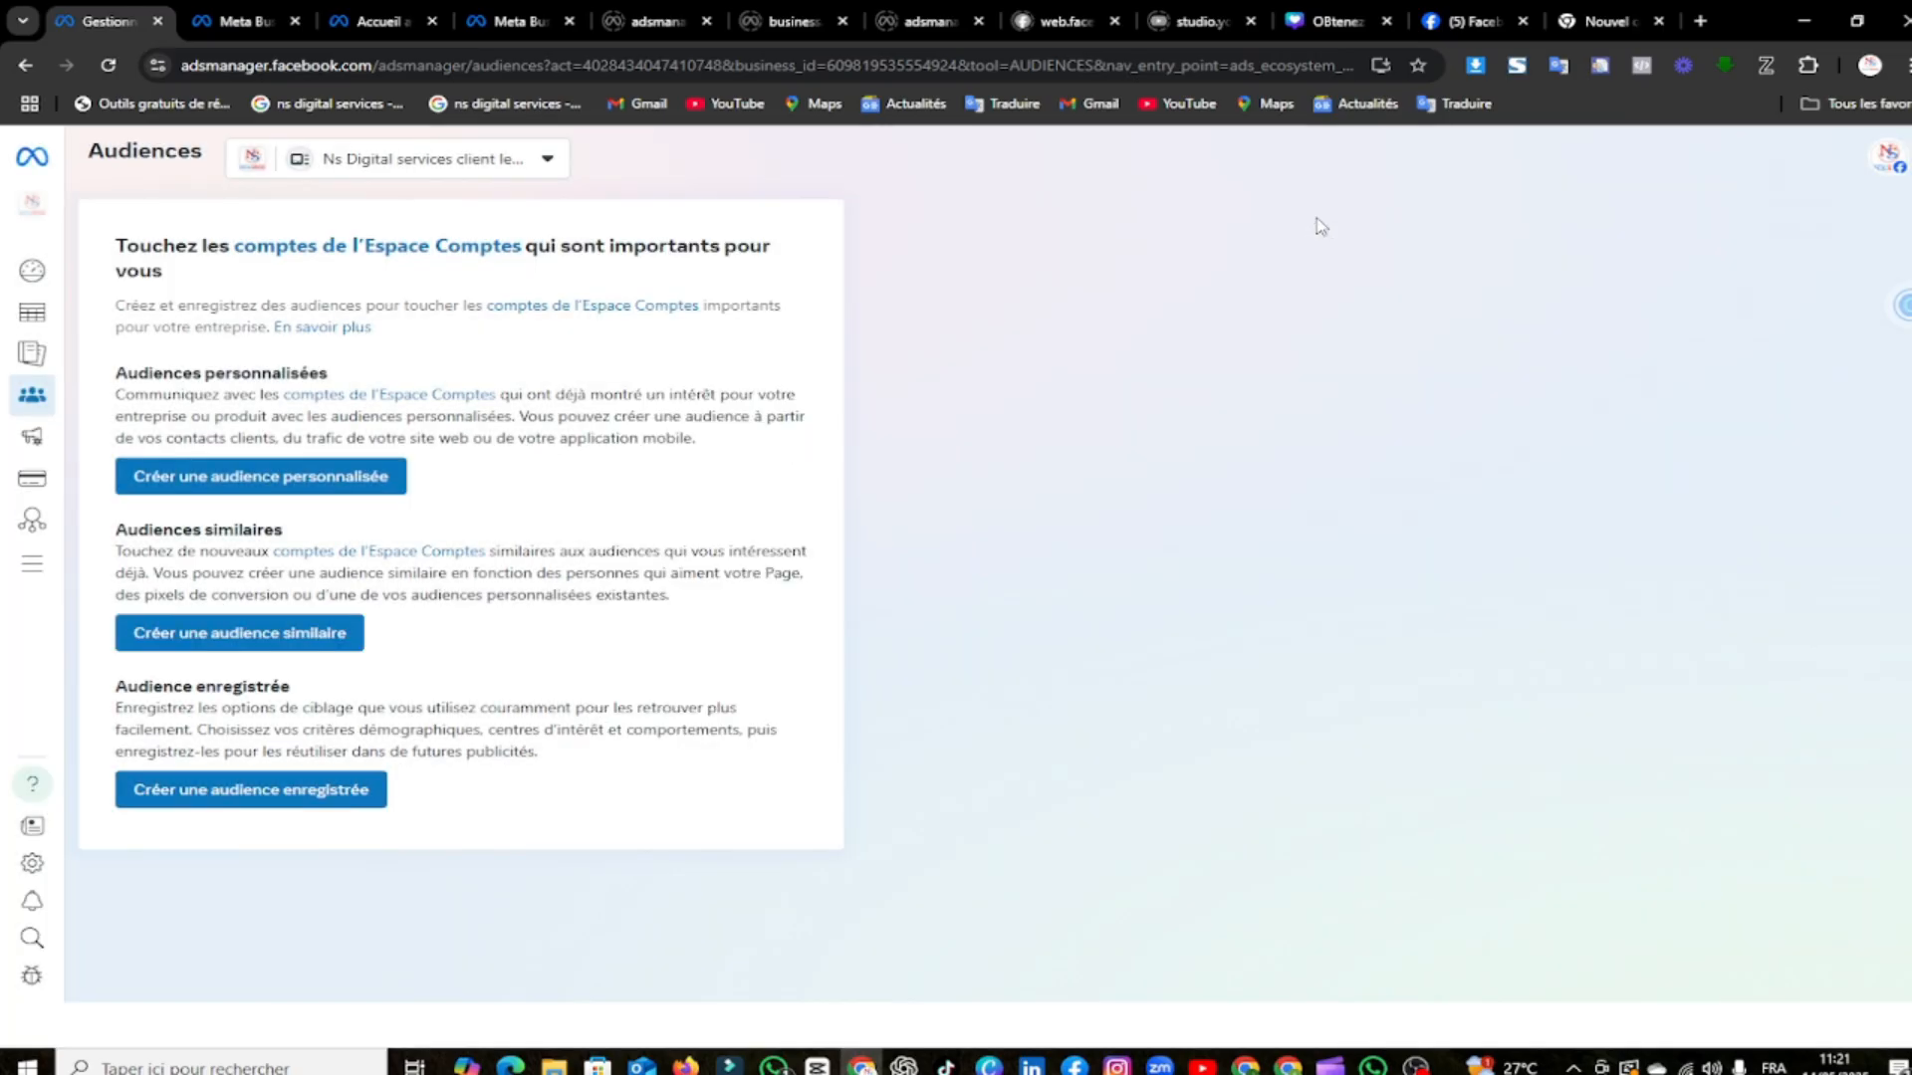
Start a custom audience (audience personnalisée) that uses Vidéo as its Meta source
left_click(315, 478)
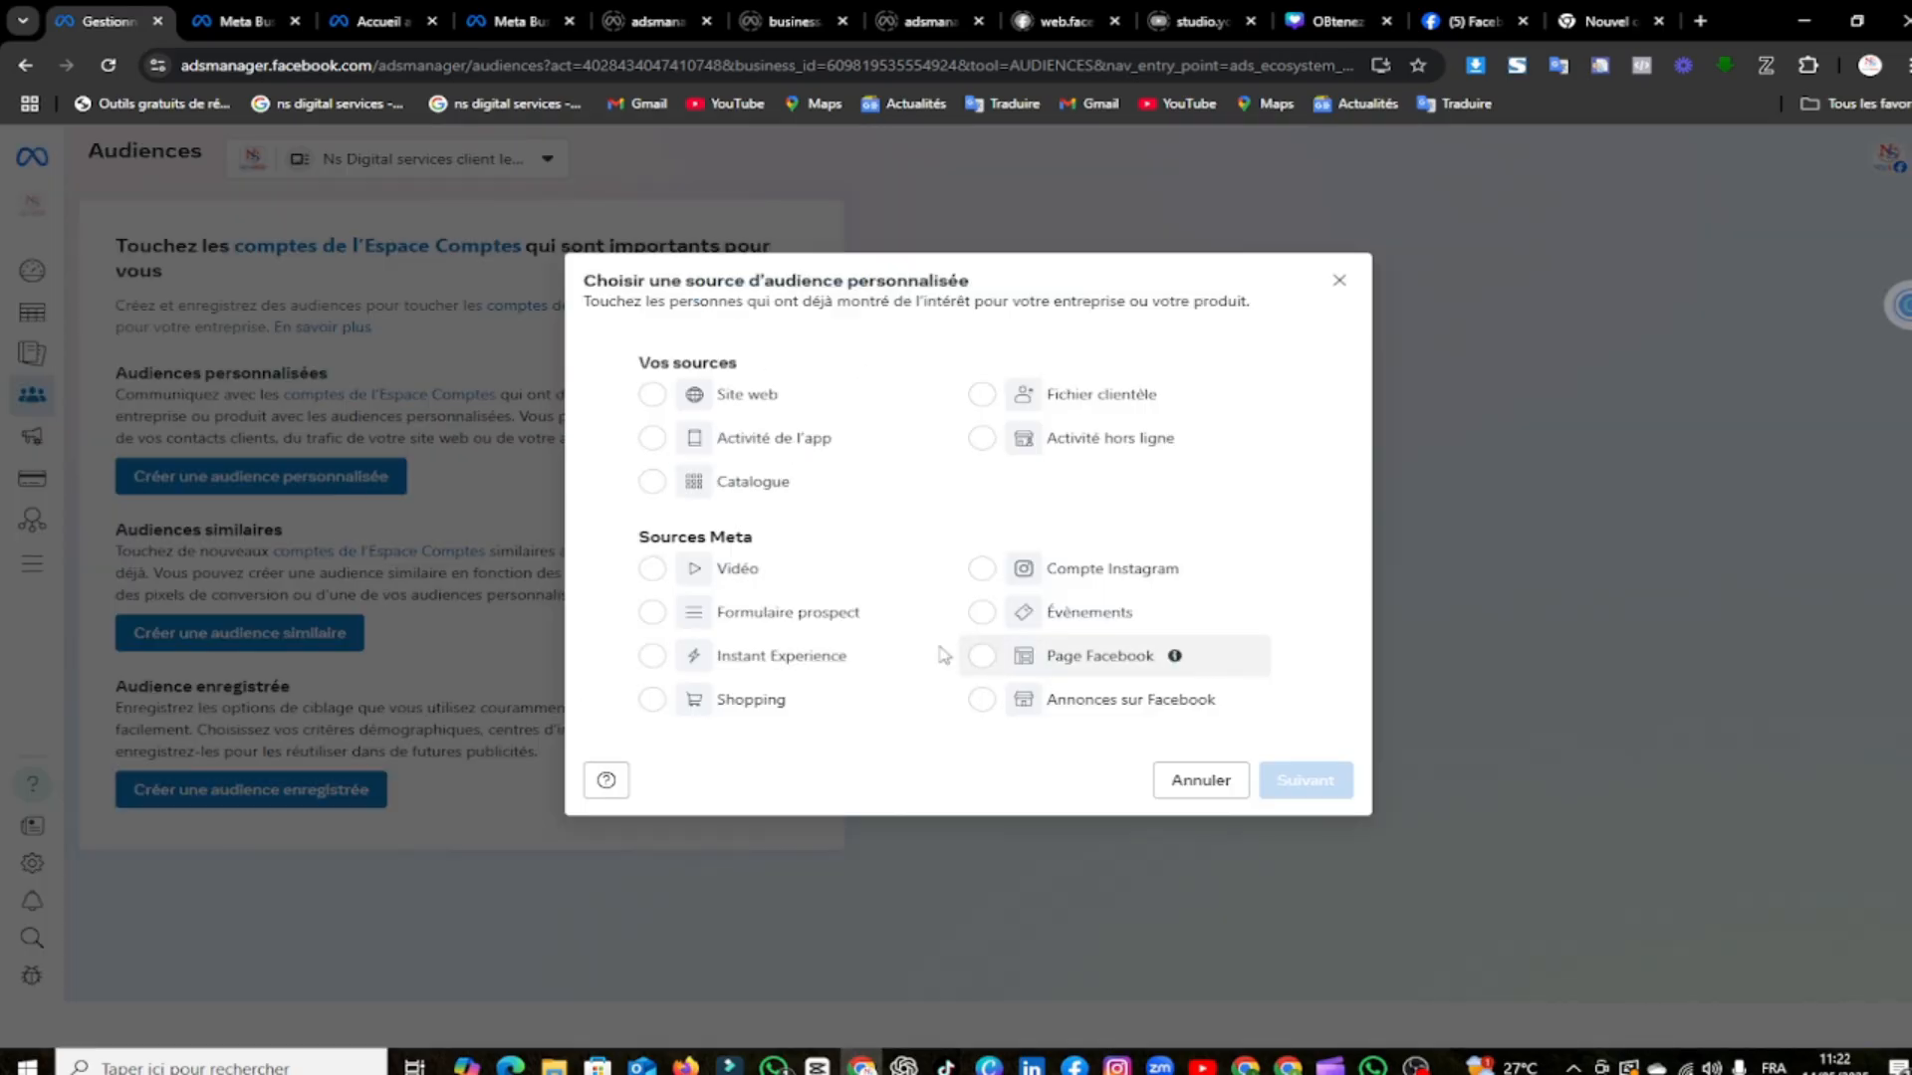
left_click(650, 583)
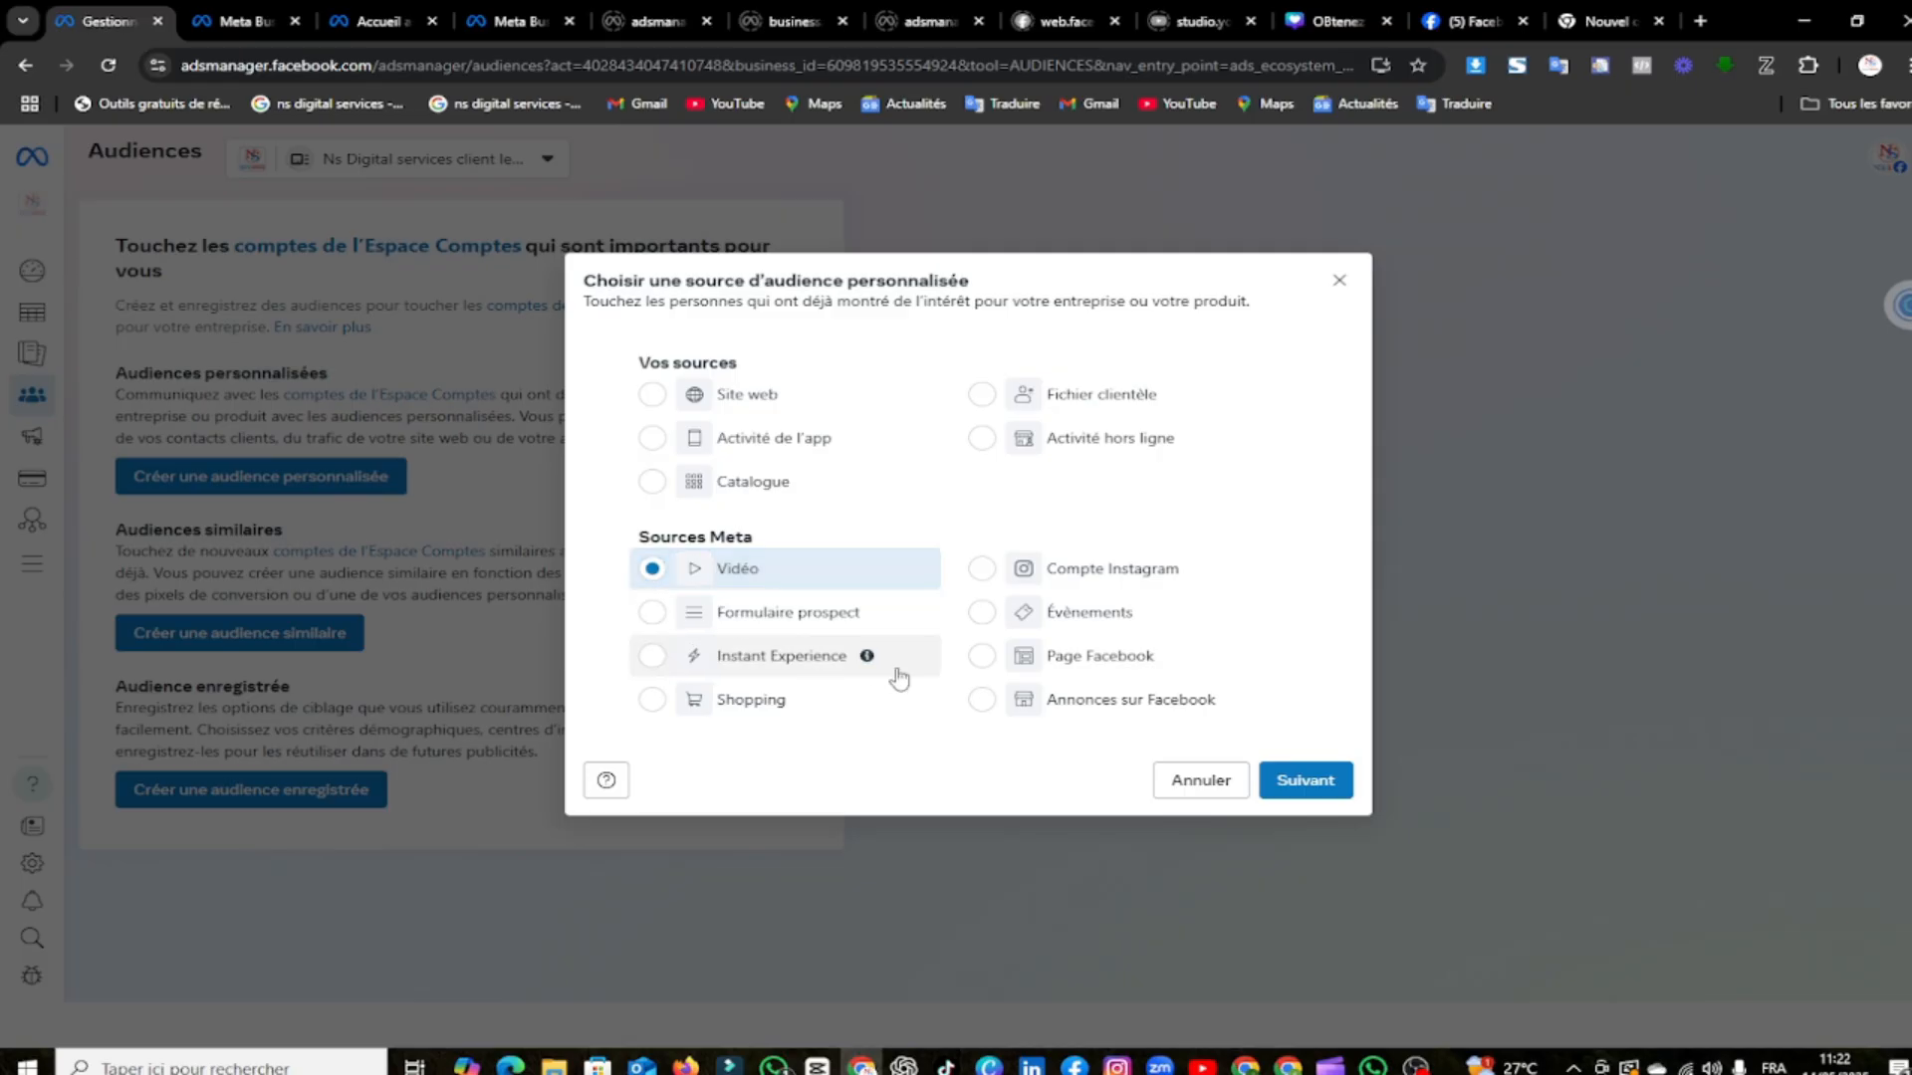
left_click(1321, 783)
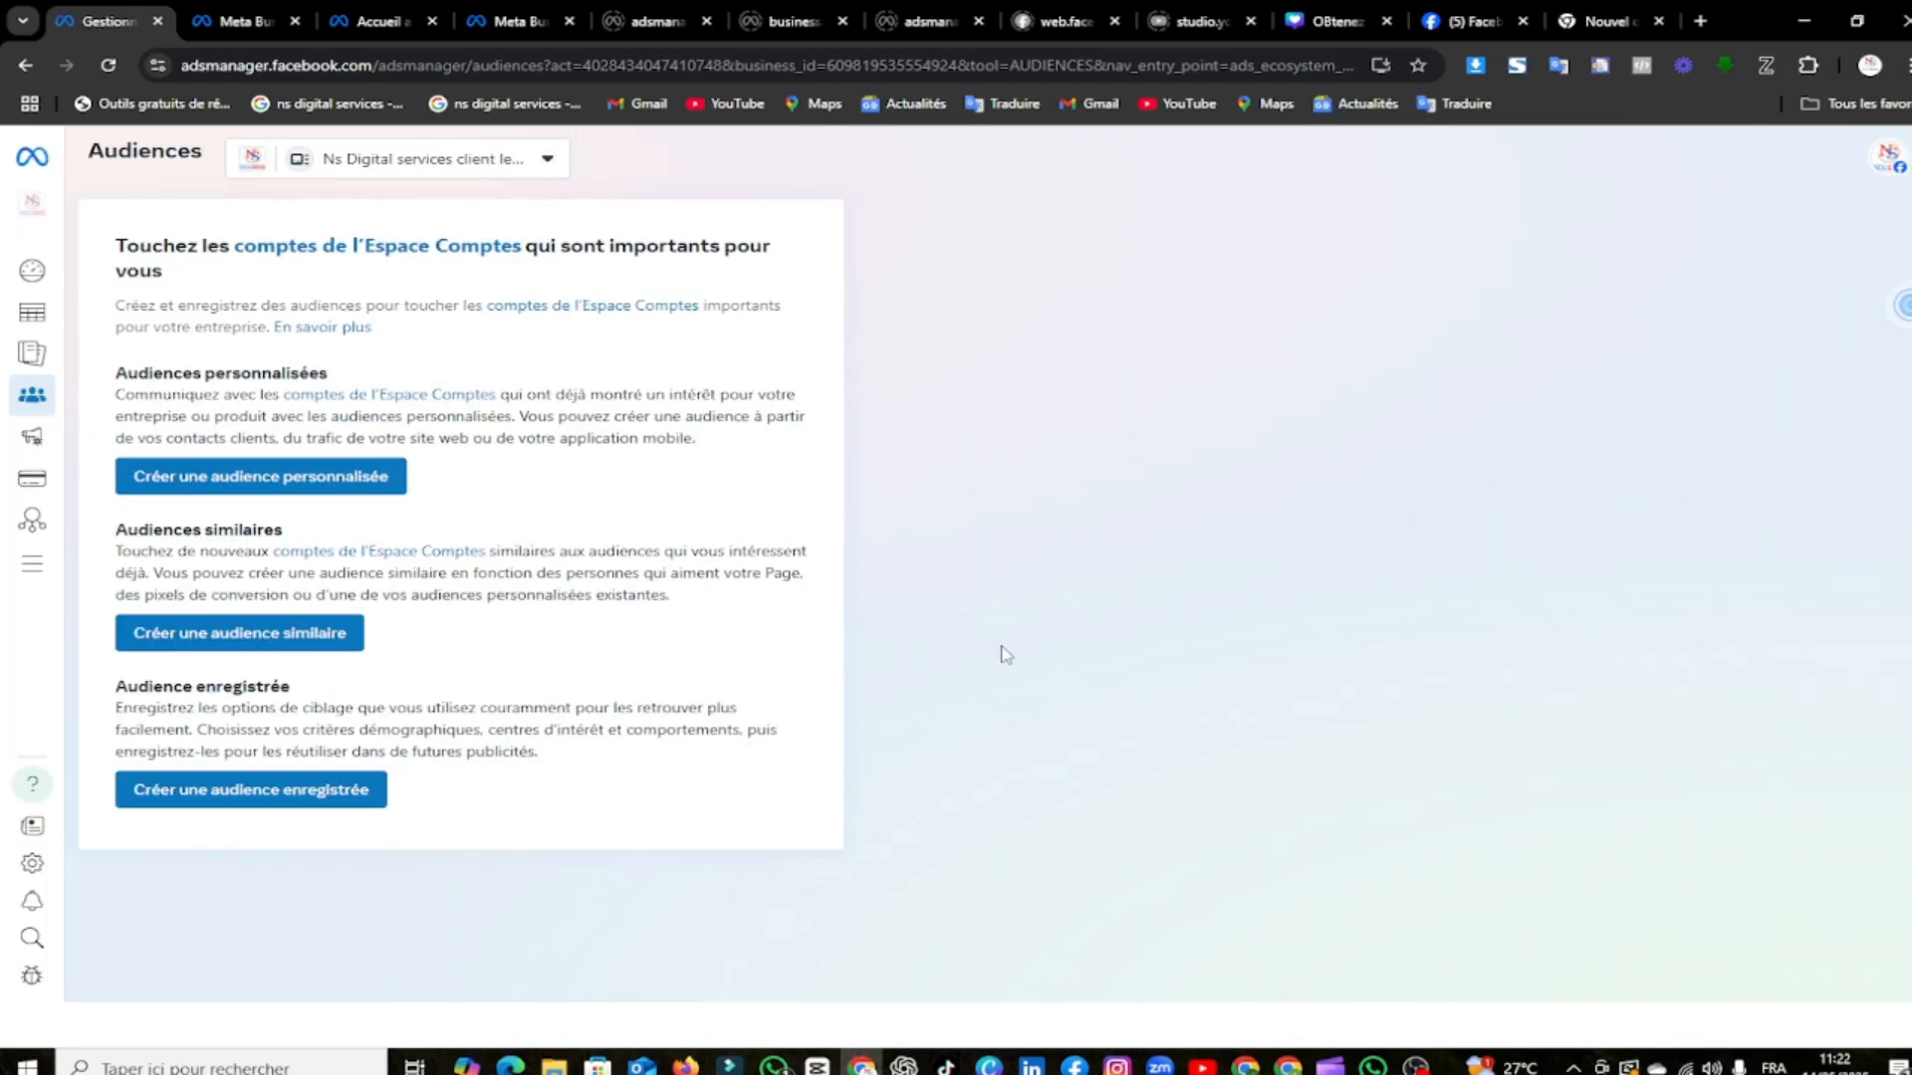
Choose three engagement types: people who watched at least 3 seconds, at least 10 seconds and at least 50 % of the video
left_click(754, 284)
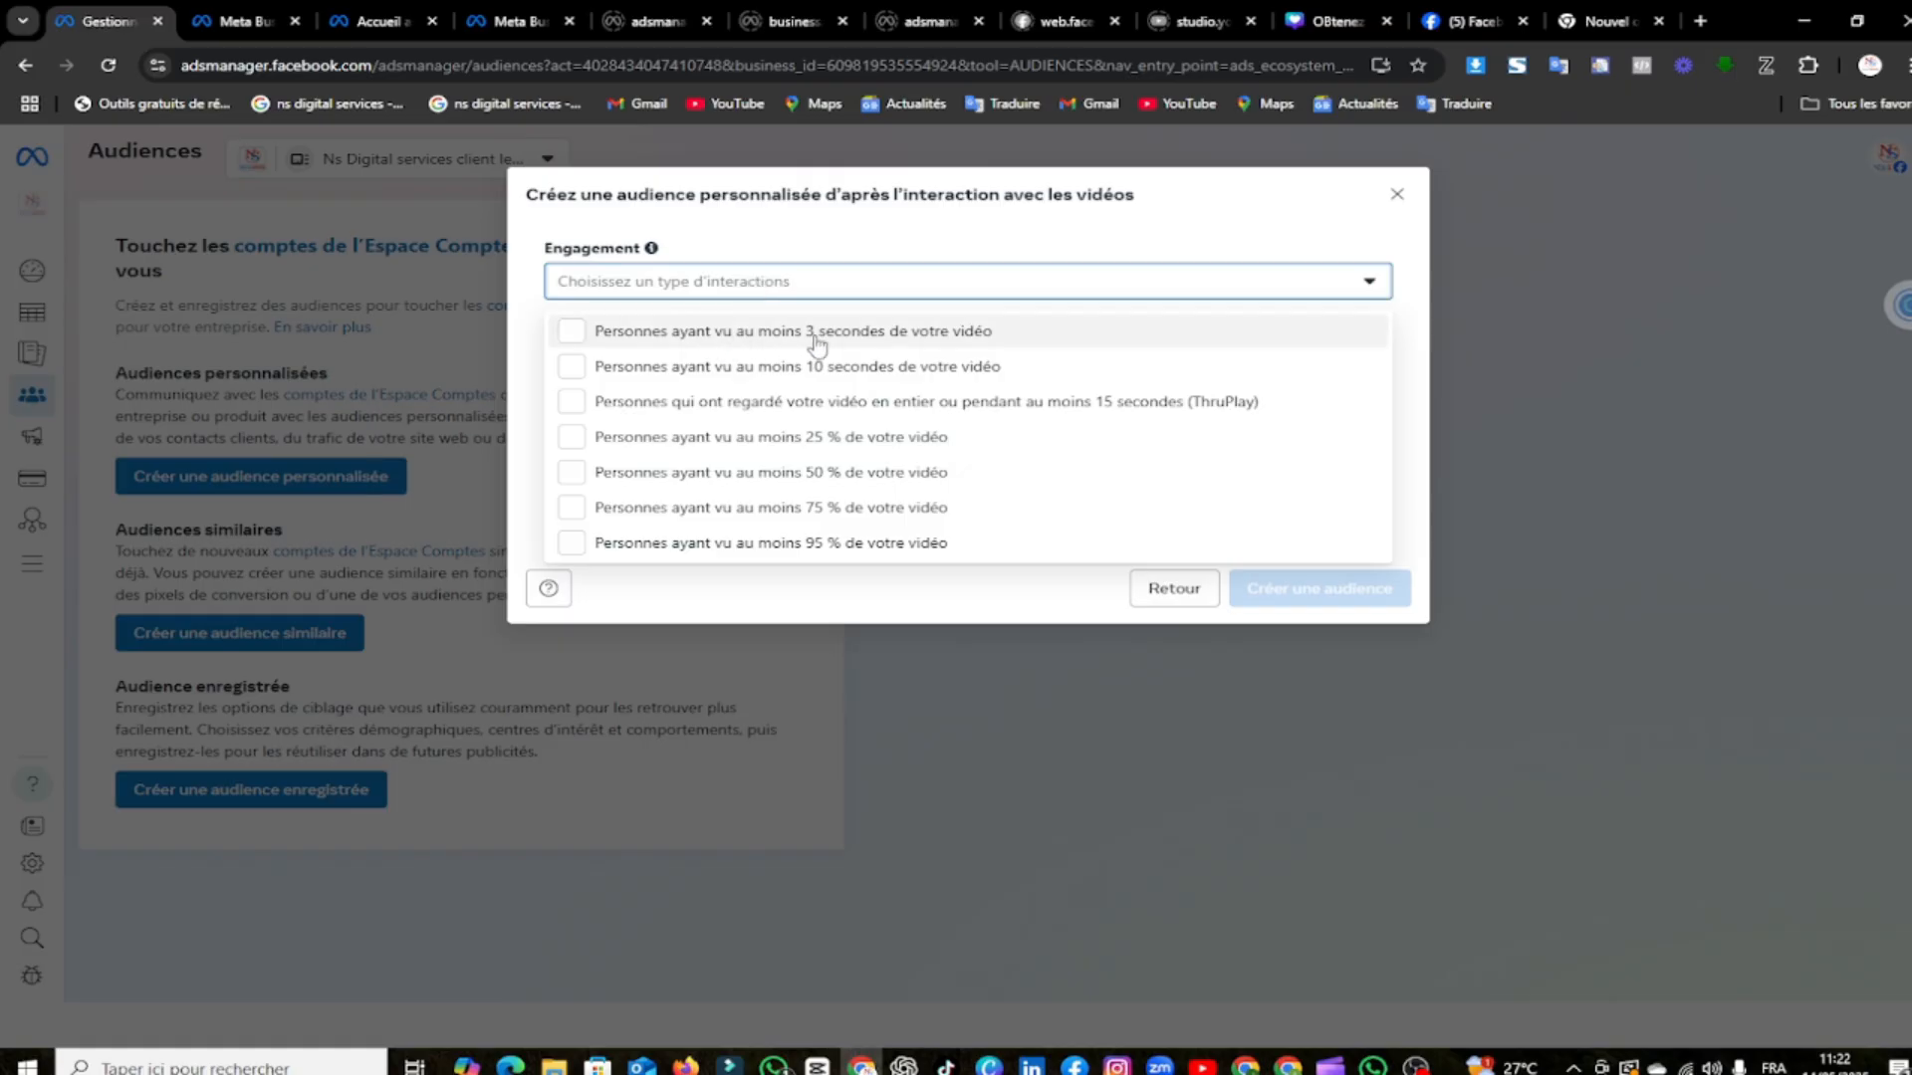
left_click(908, 332)
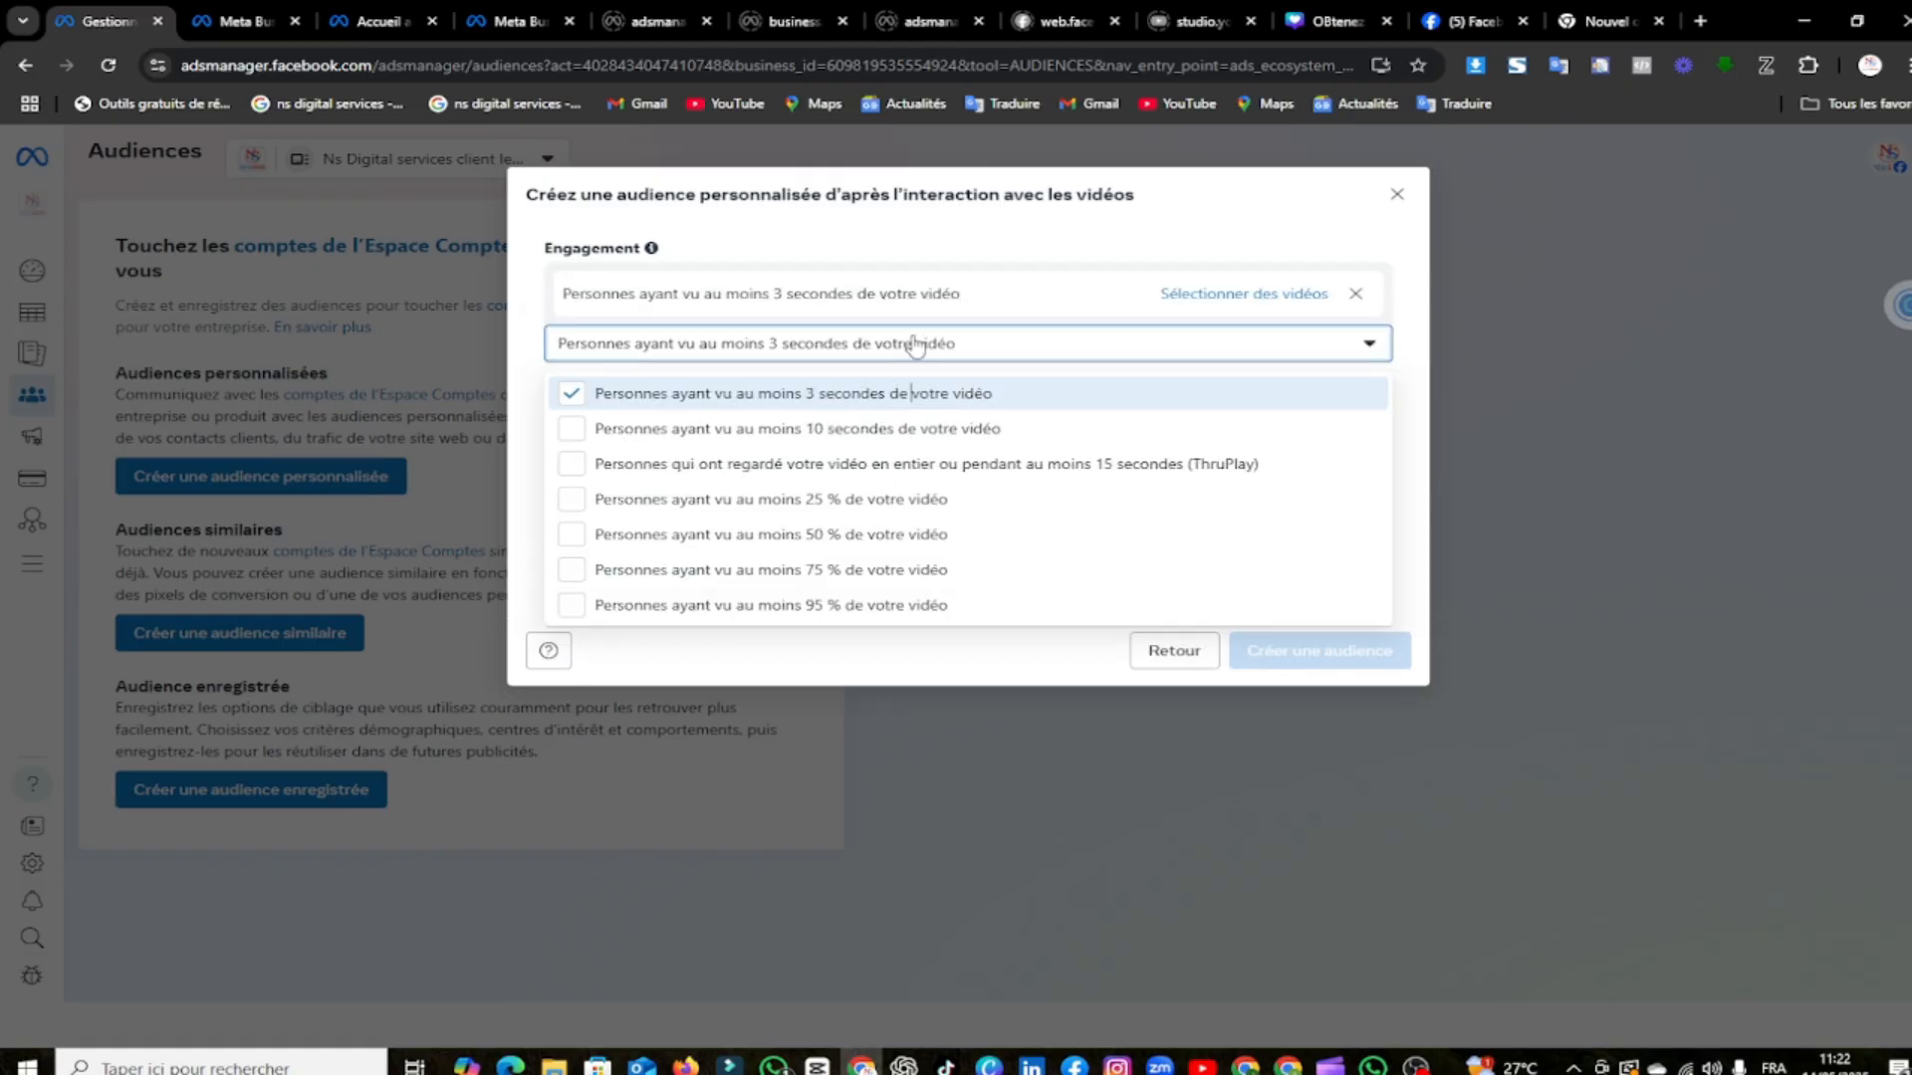
left_click(660, 430)
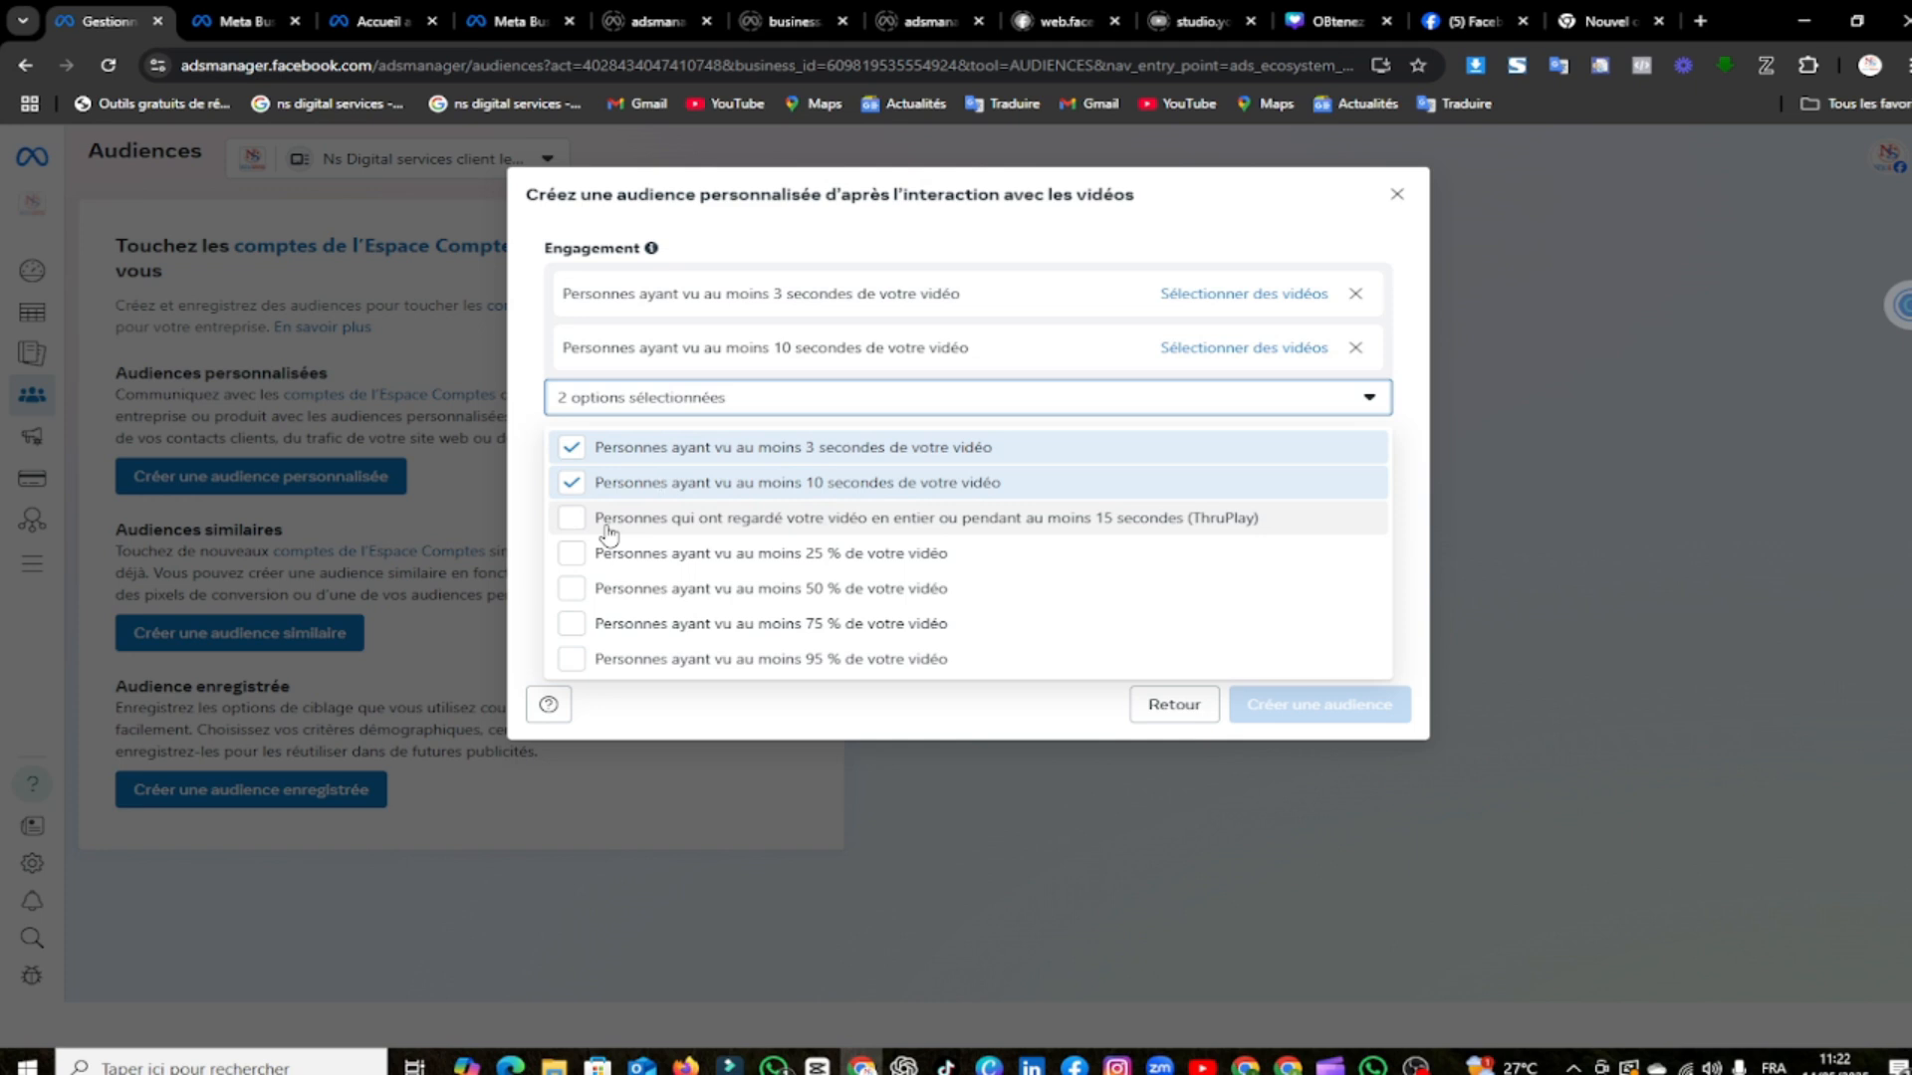
left_click(608, 588)
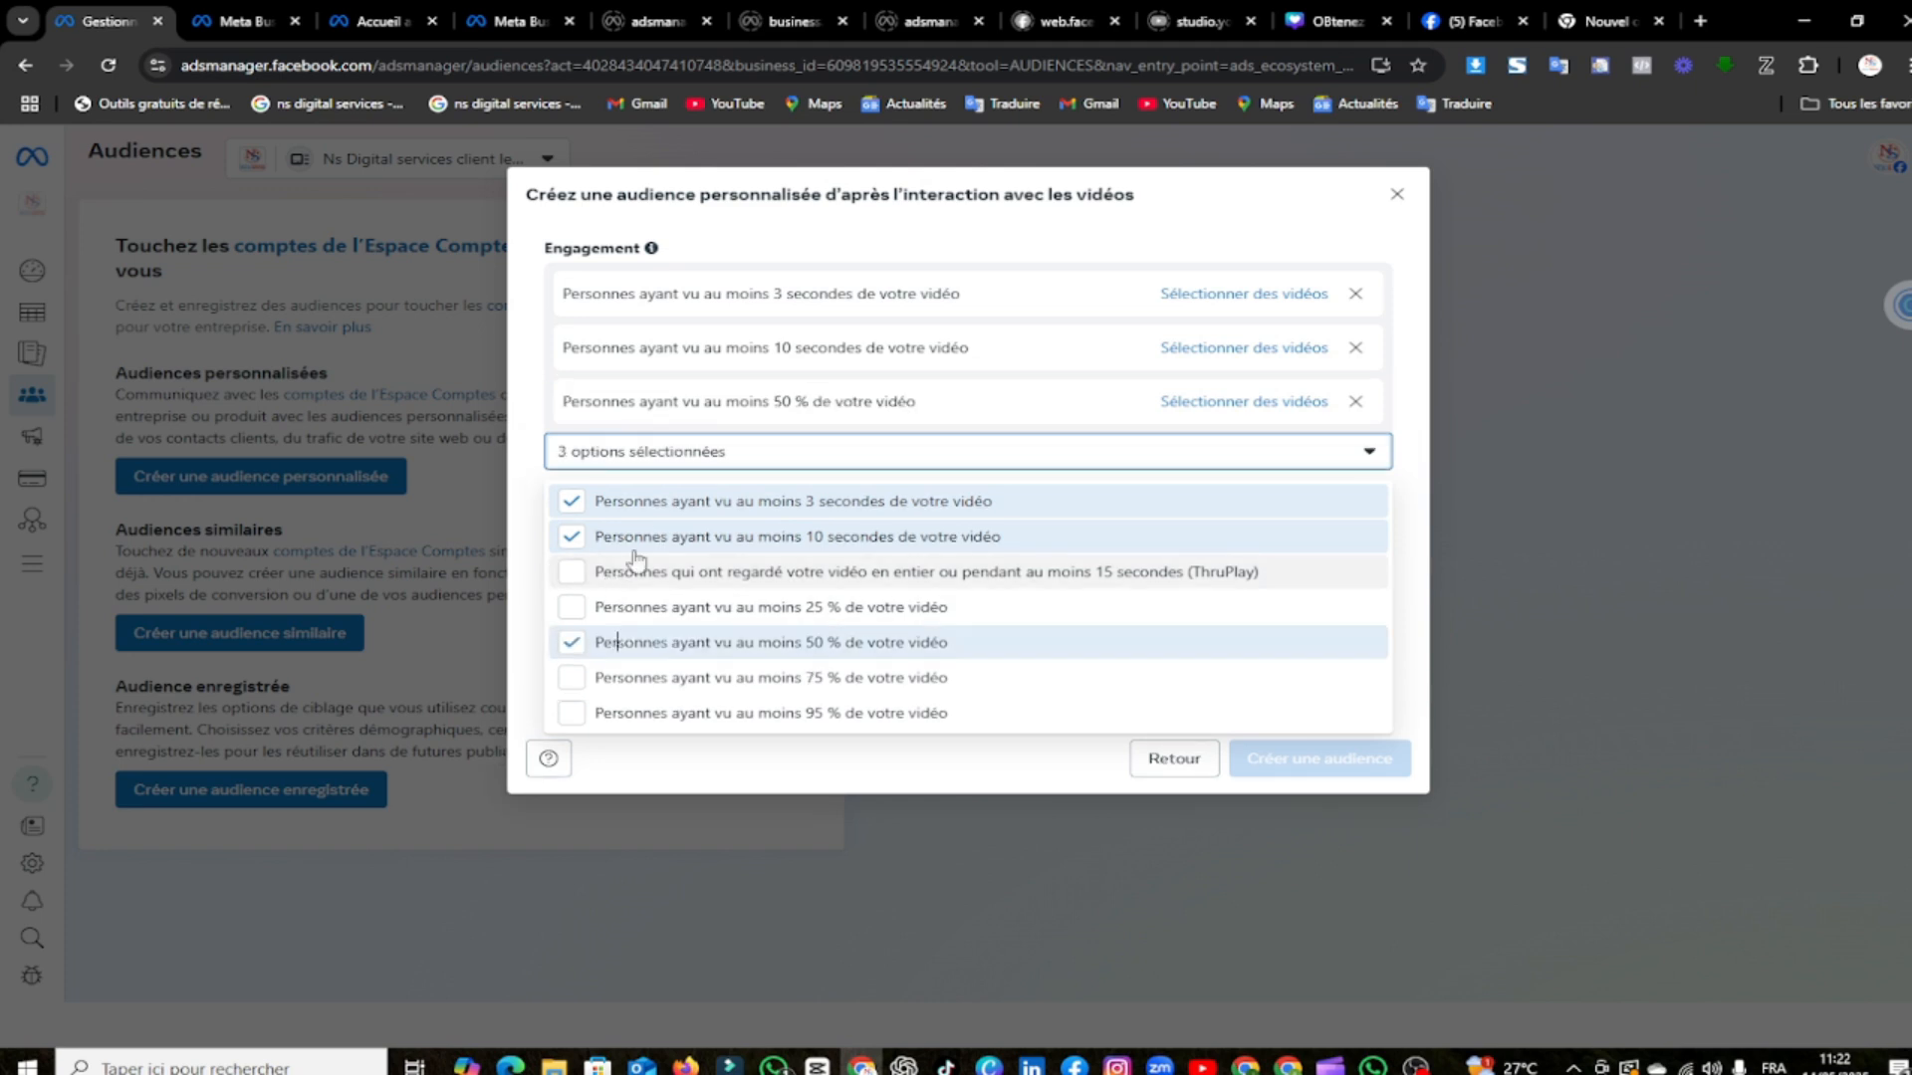
For the 3-second criterion, choose the Ns Digital Services Facebook Page as the source for selecting videos
left_click(1235, 293)
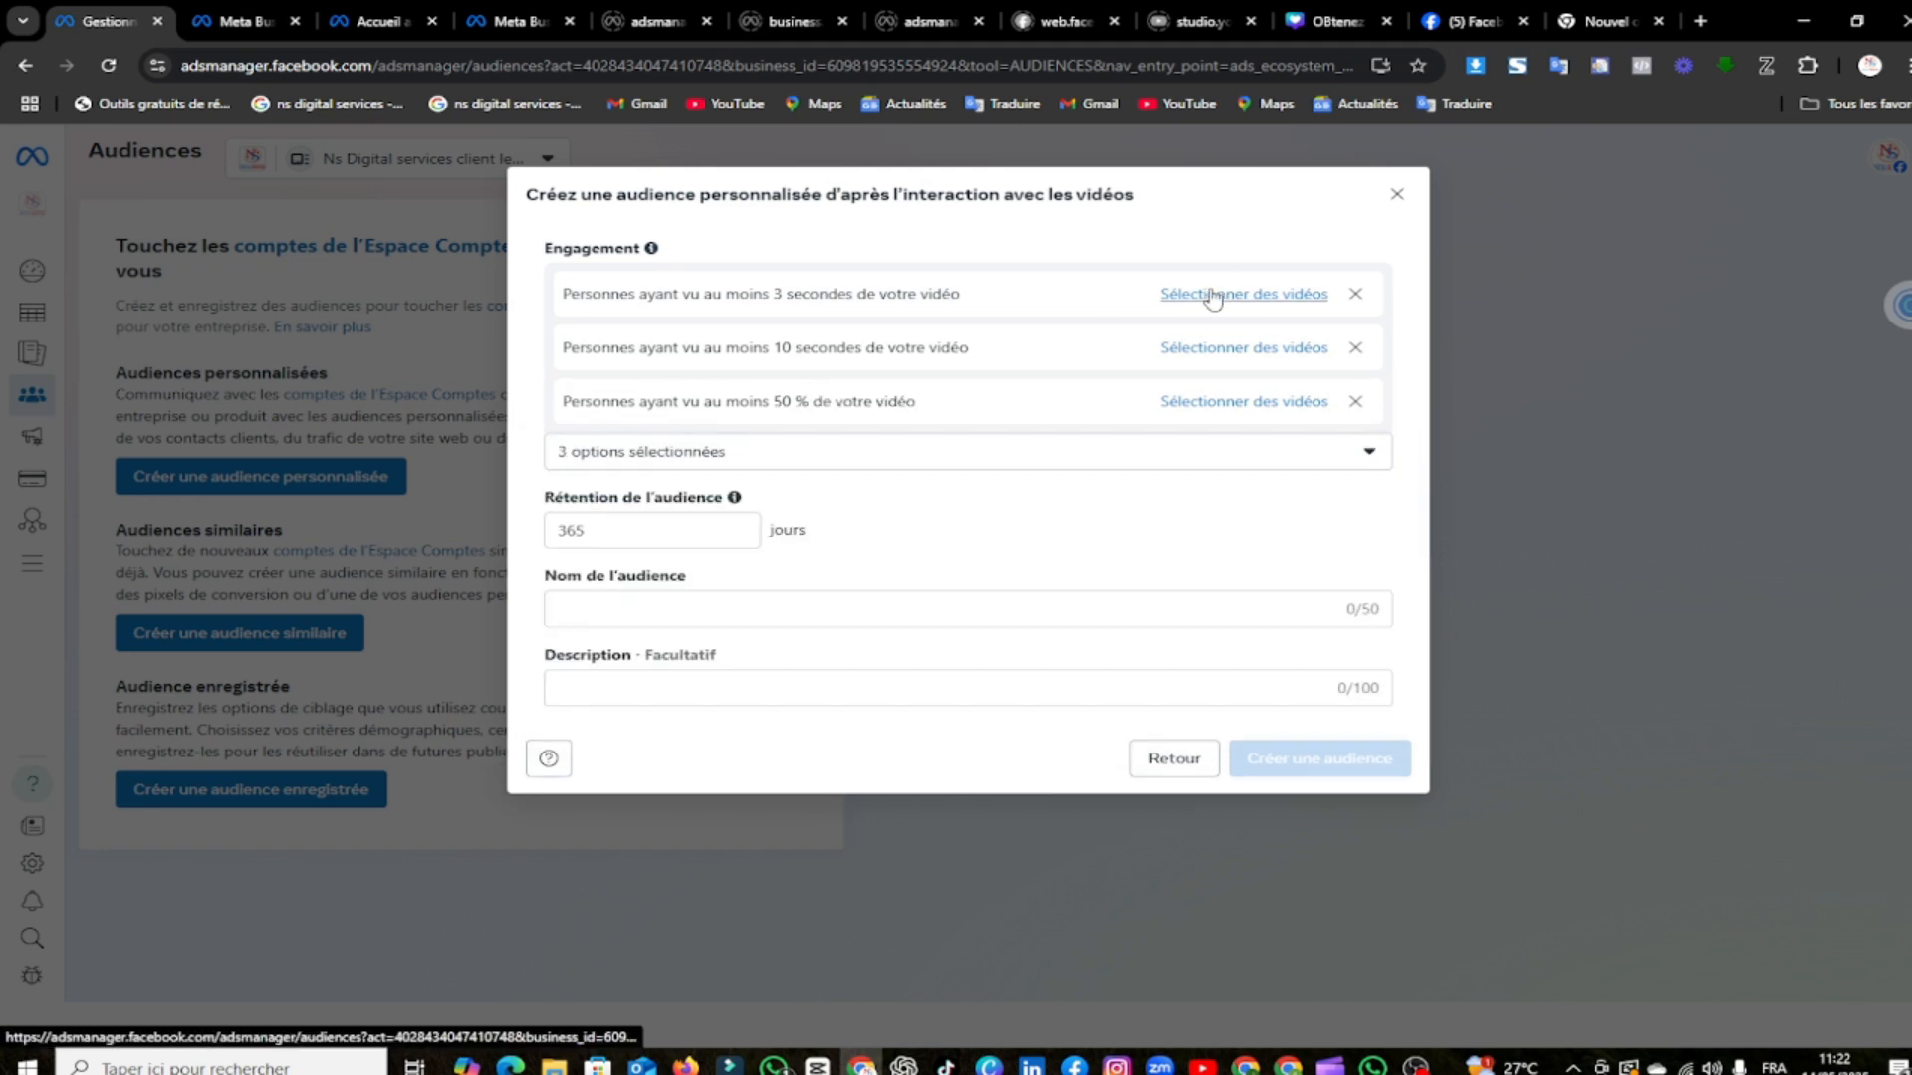
left_click(523, 266)
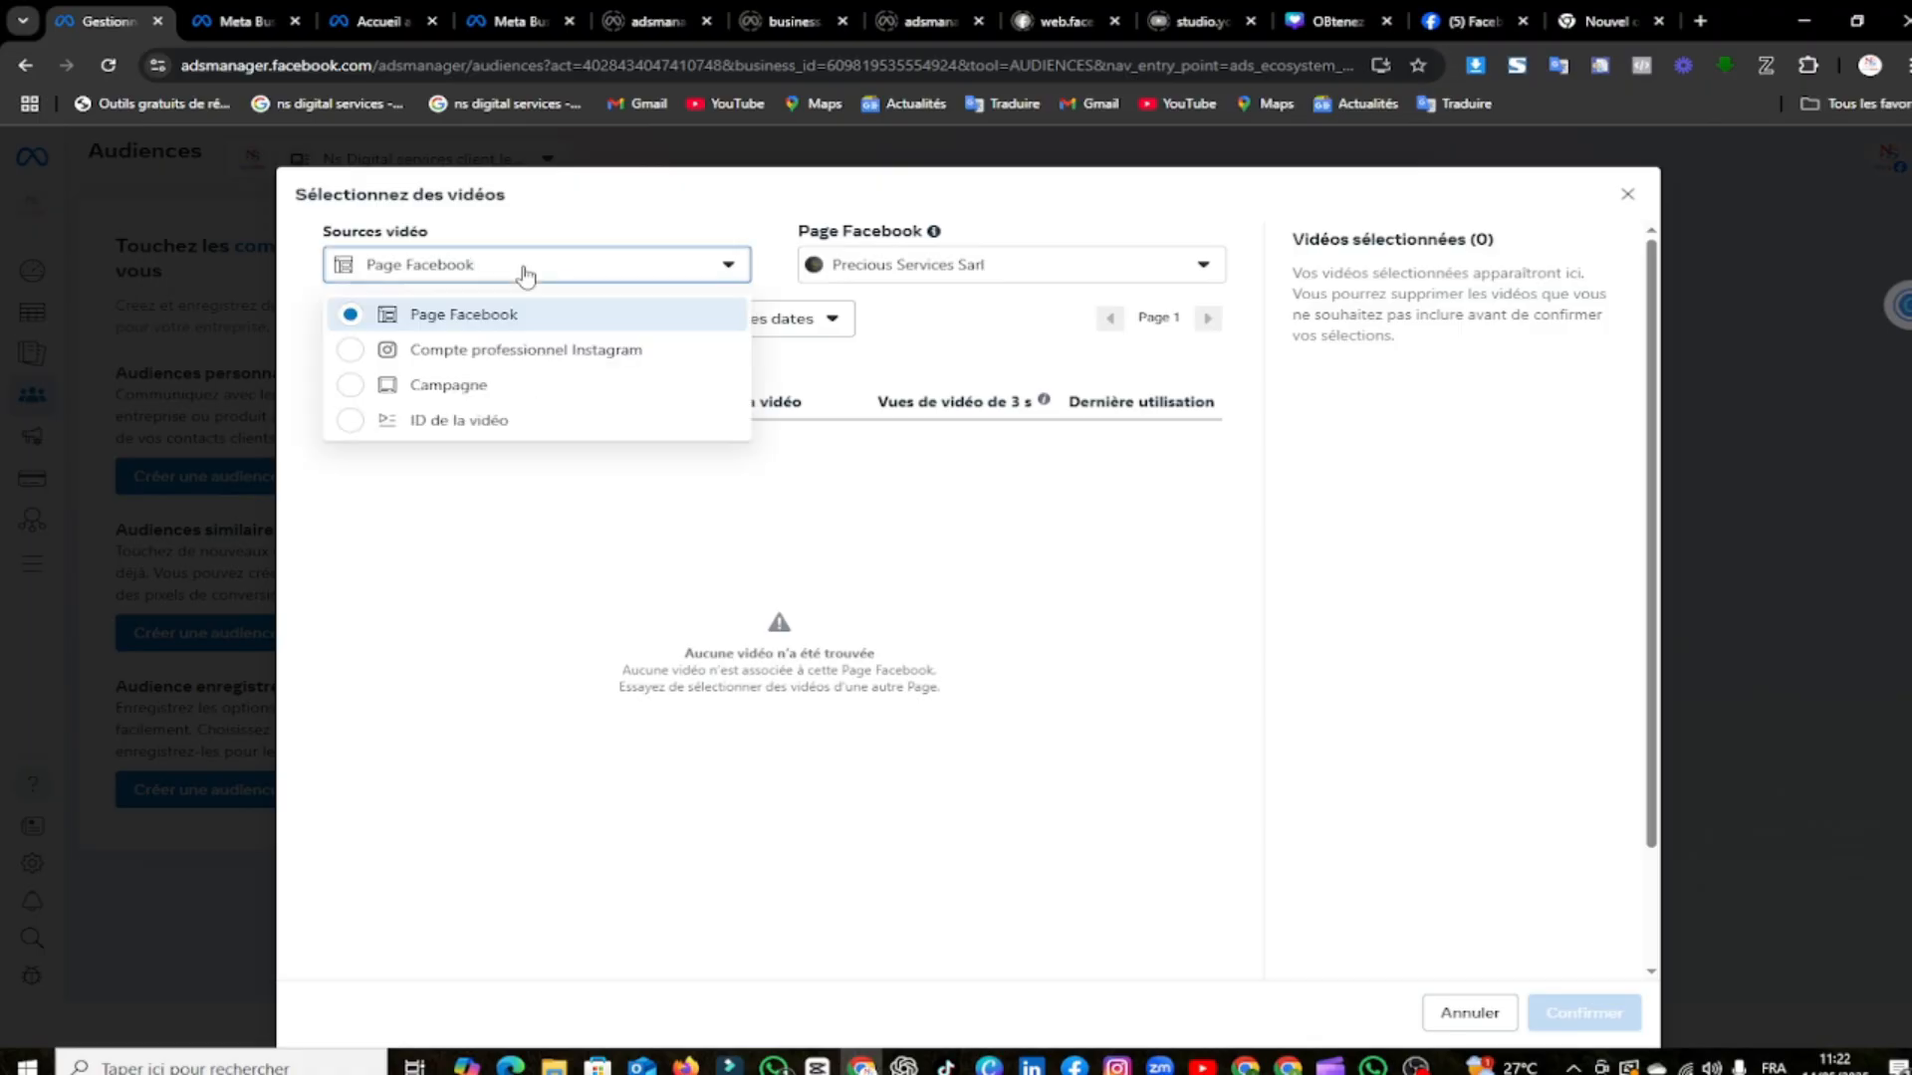
left_click(728, 262)
left_click(905, 266)
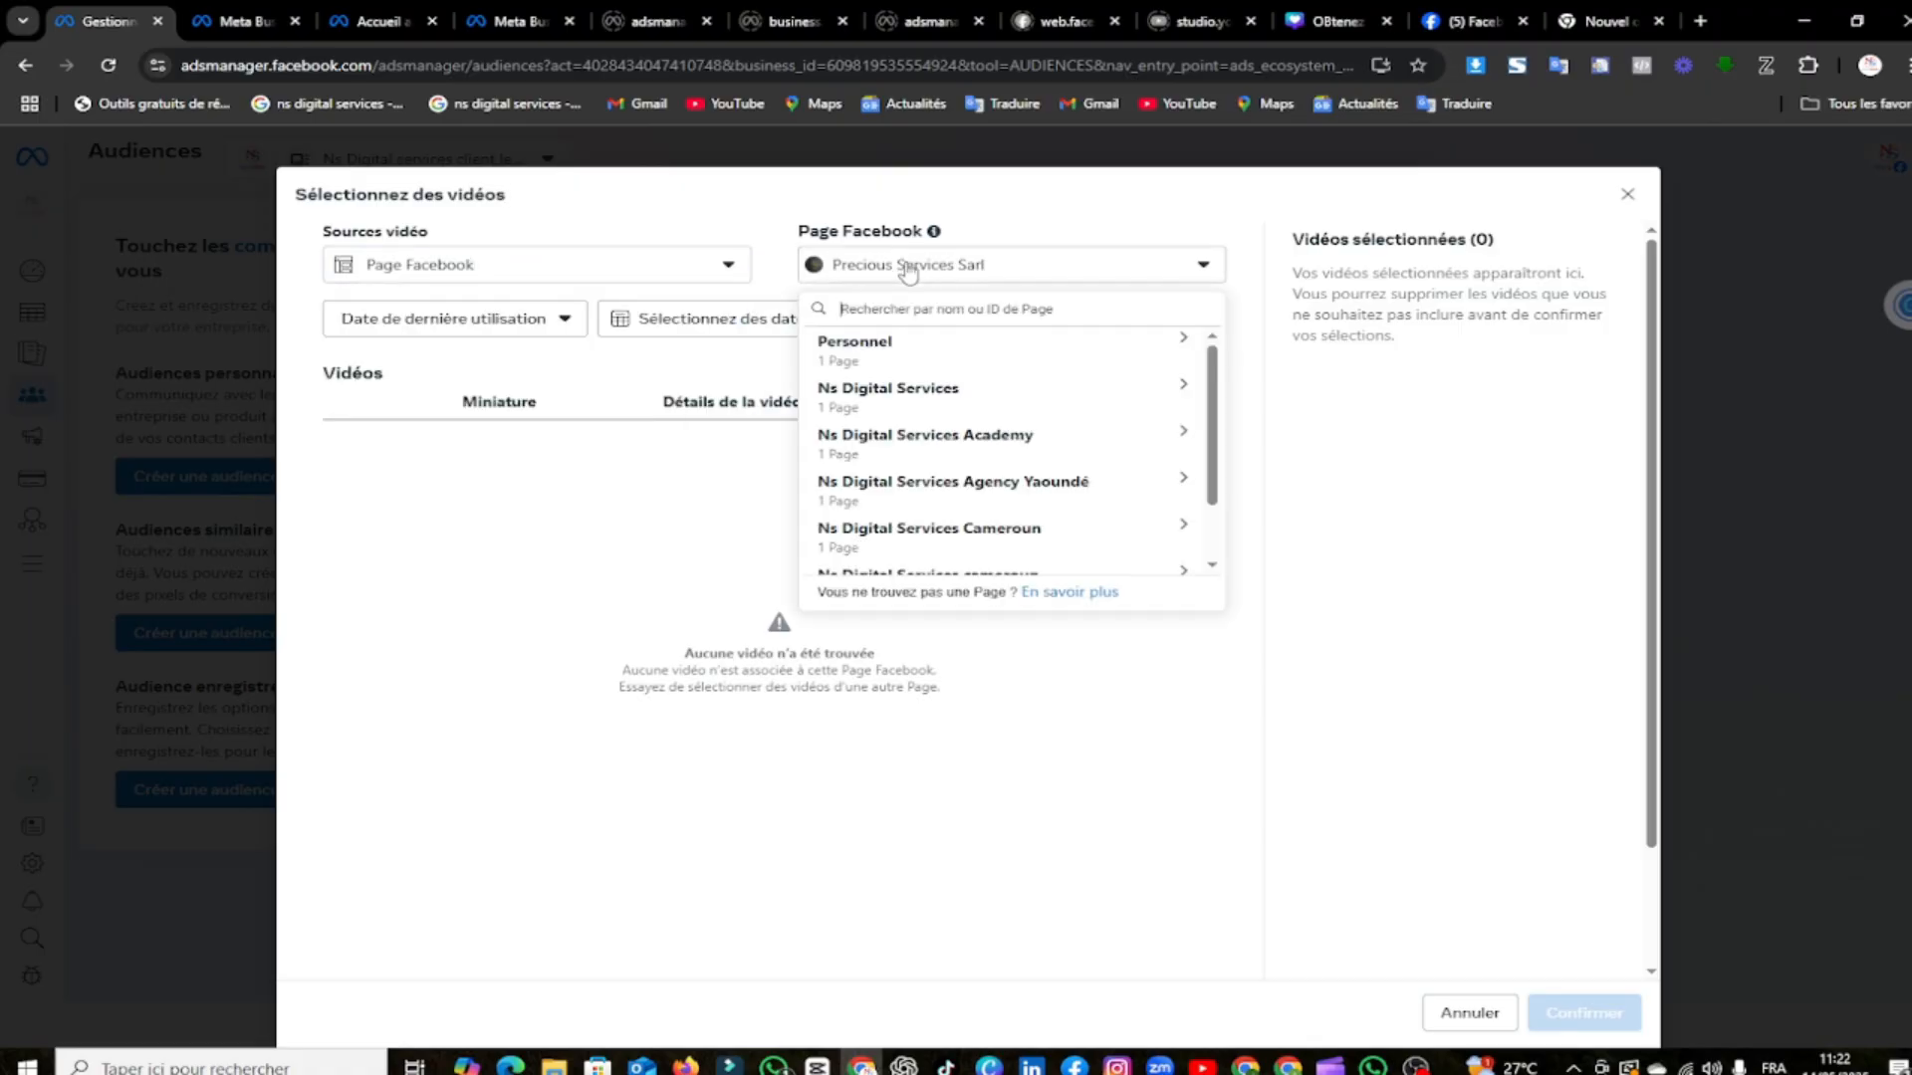
left_click(892, 412)
scroll(905, 442, "down", 3)
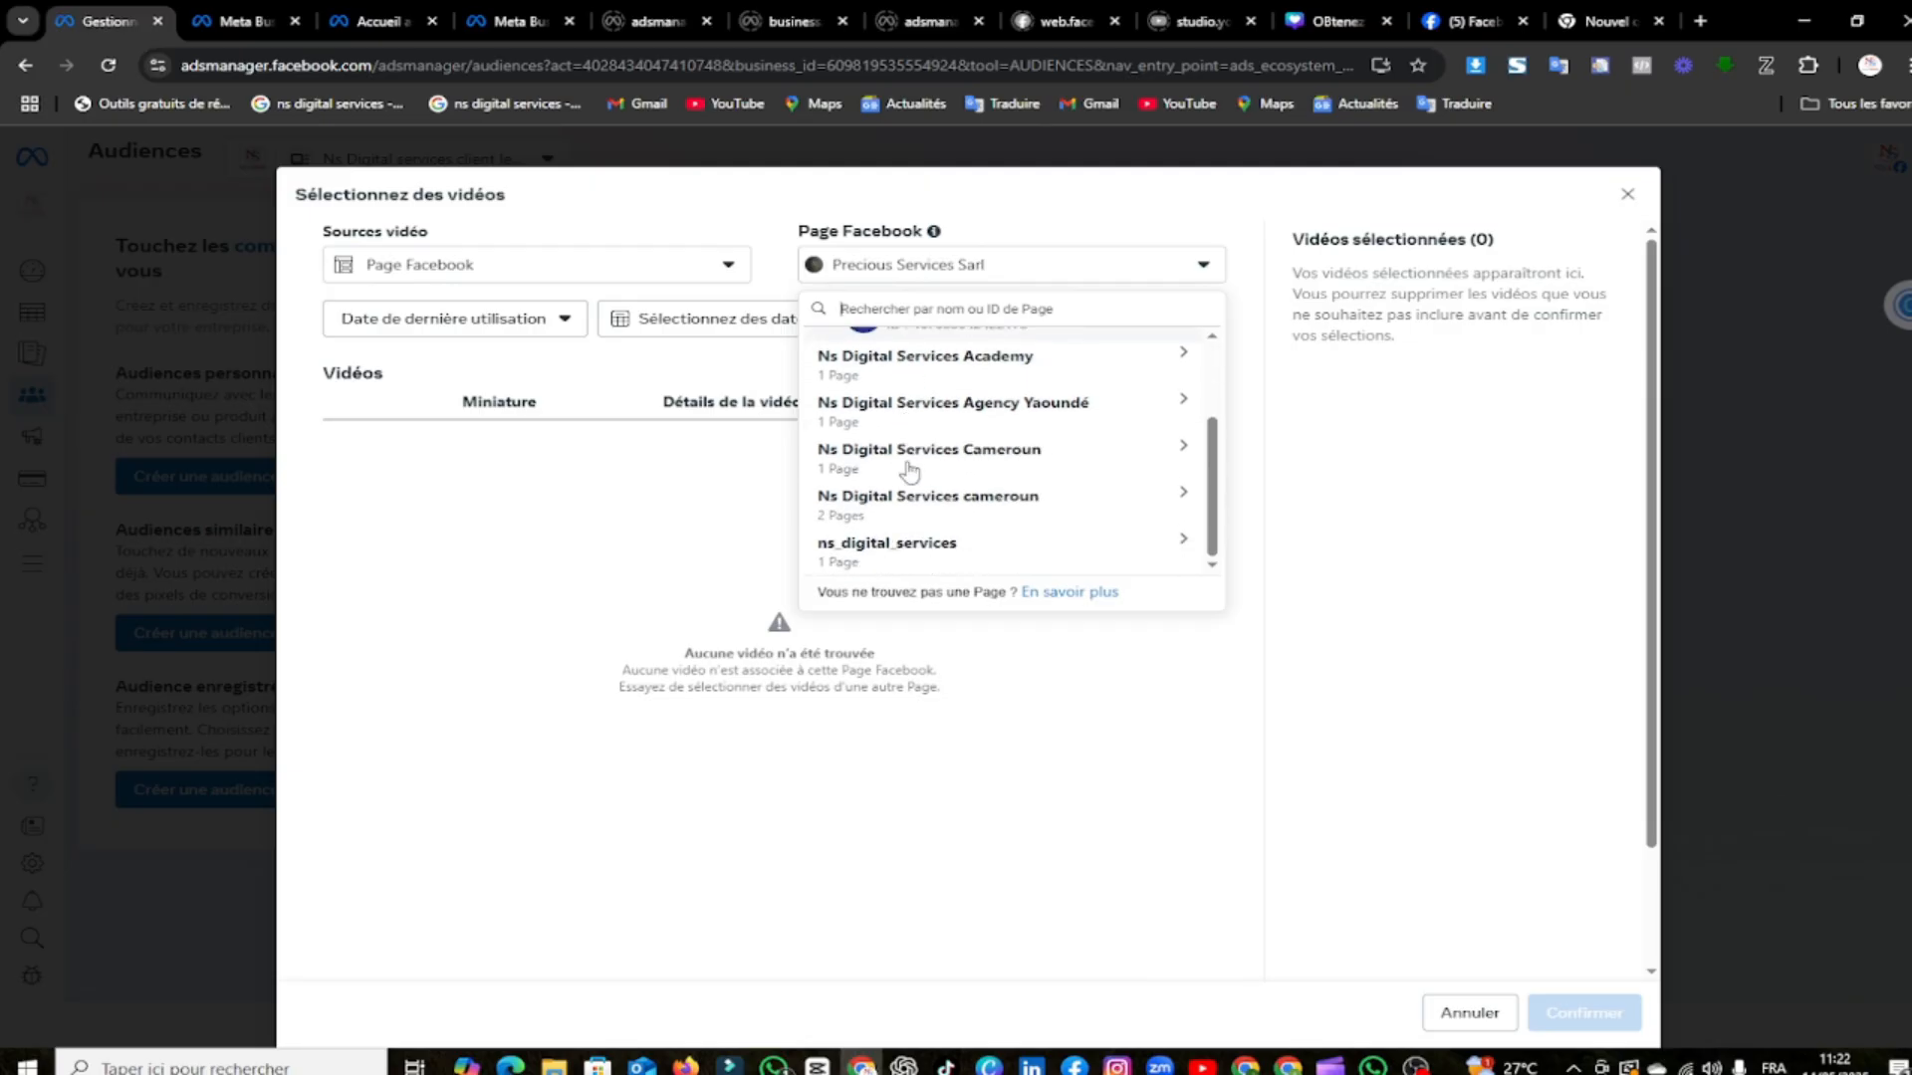
left_click(903, 543)
left_click(905, 547)
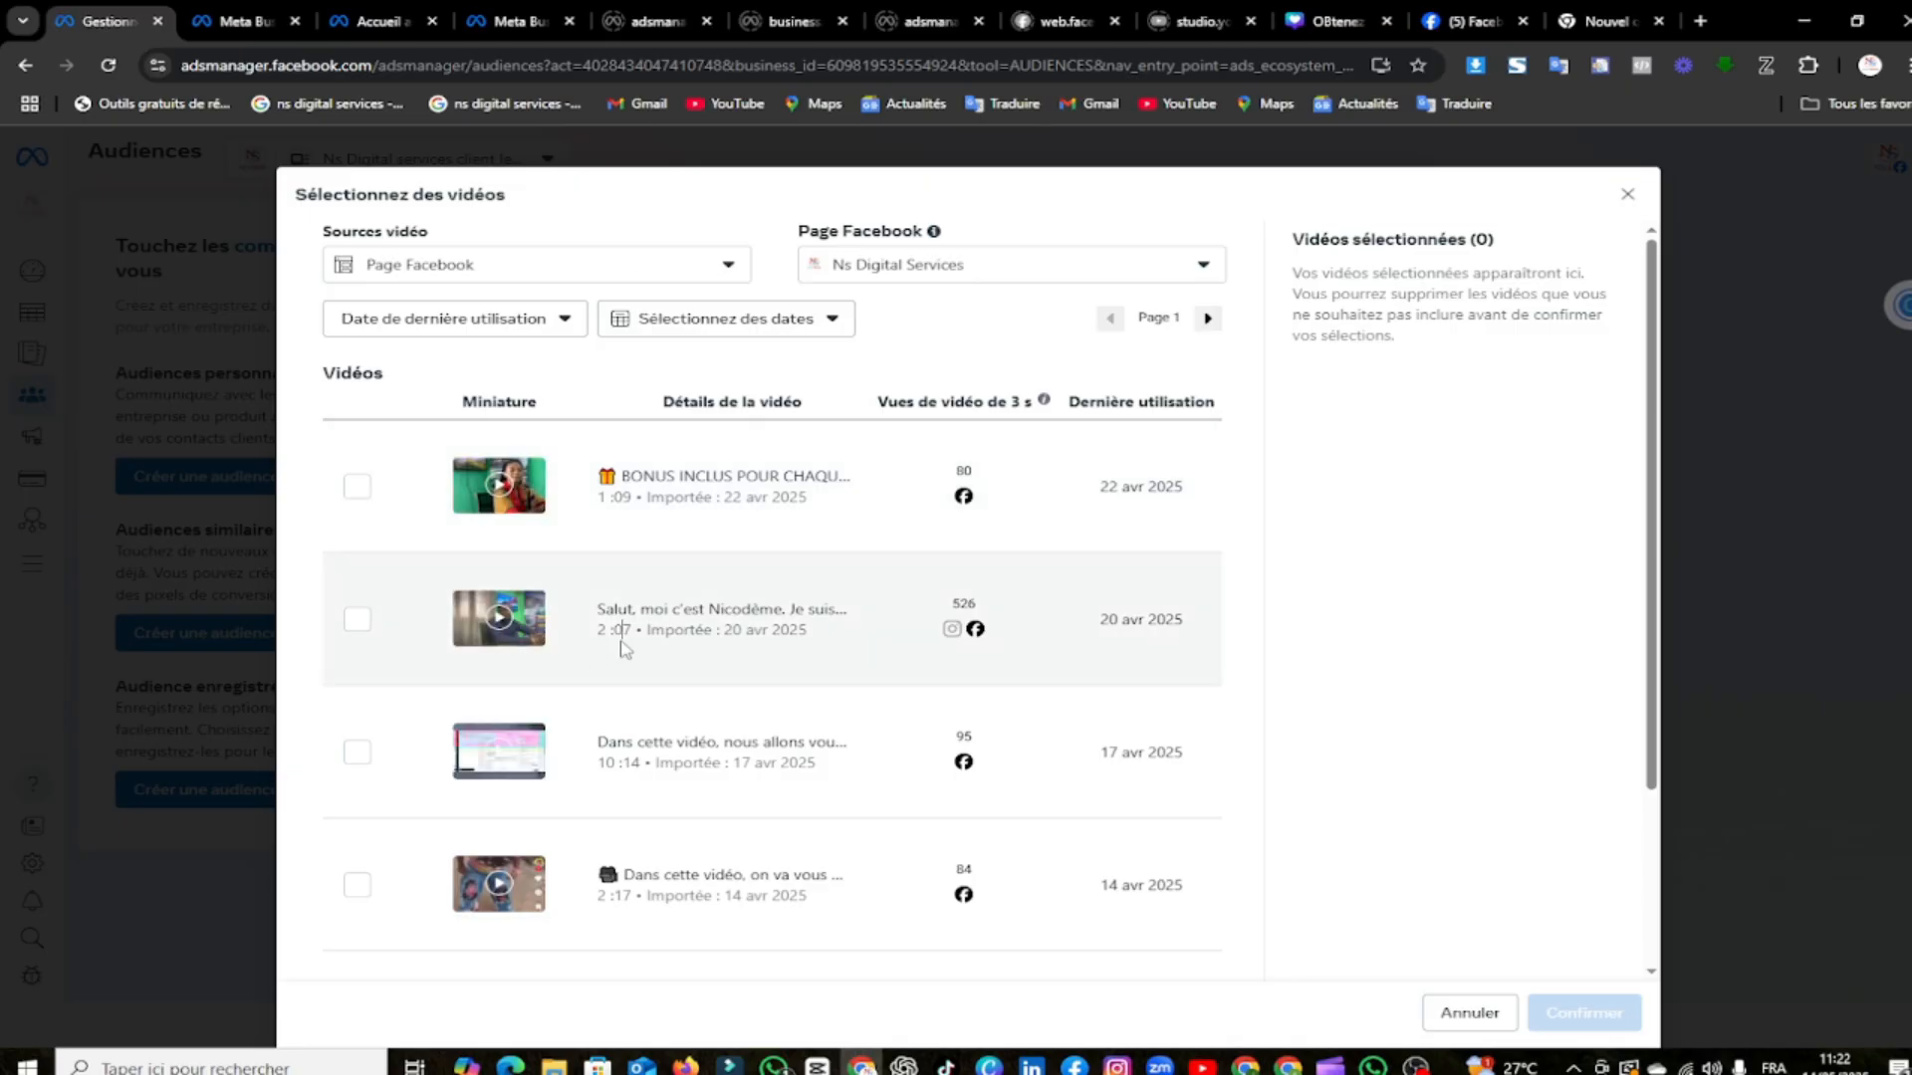
Select the videos from 20 and 22 April 2025 for the 3-second criterion and confirm the selection
left_click(354, 625)
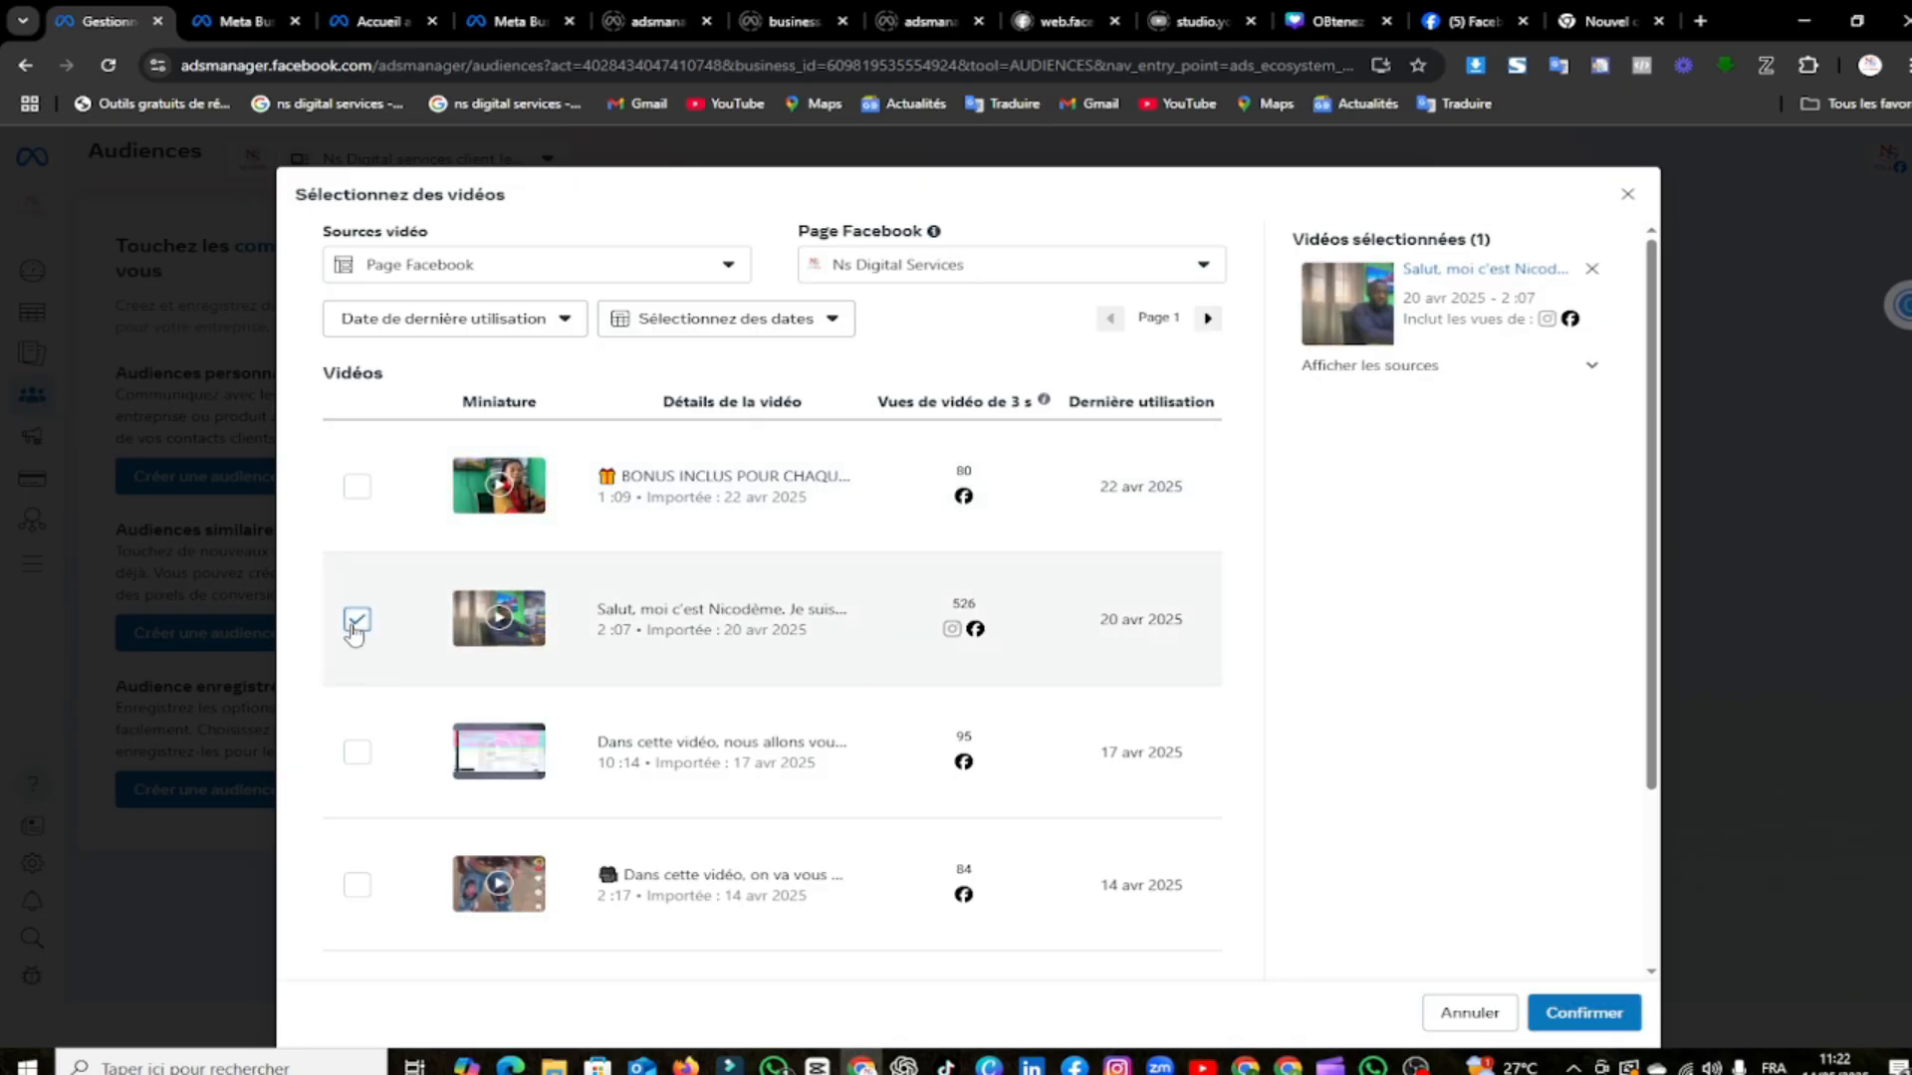
scroll(408, 598, "down", 2)
scroll(409, 598, "up", 2)
left_click(357, 487)
scroll(657, 582, "down", 3)
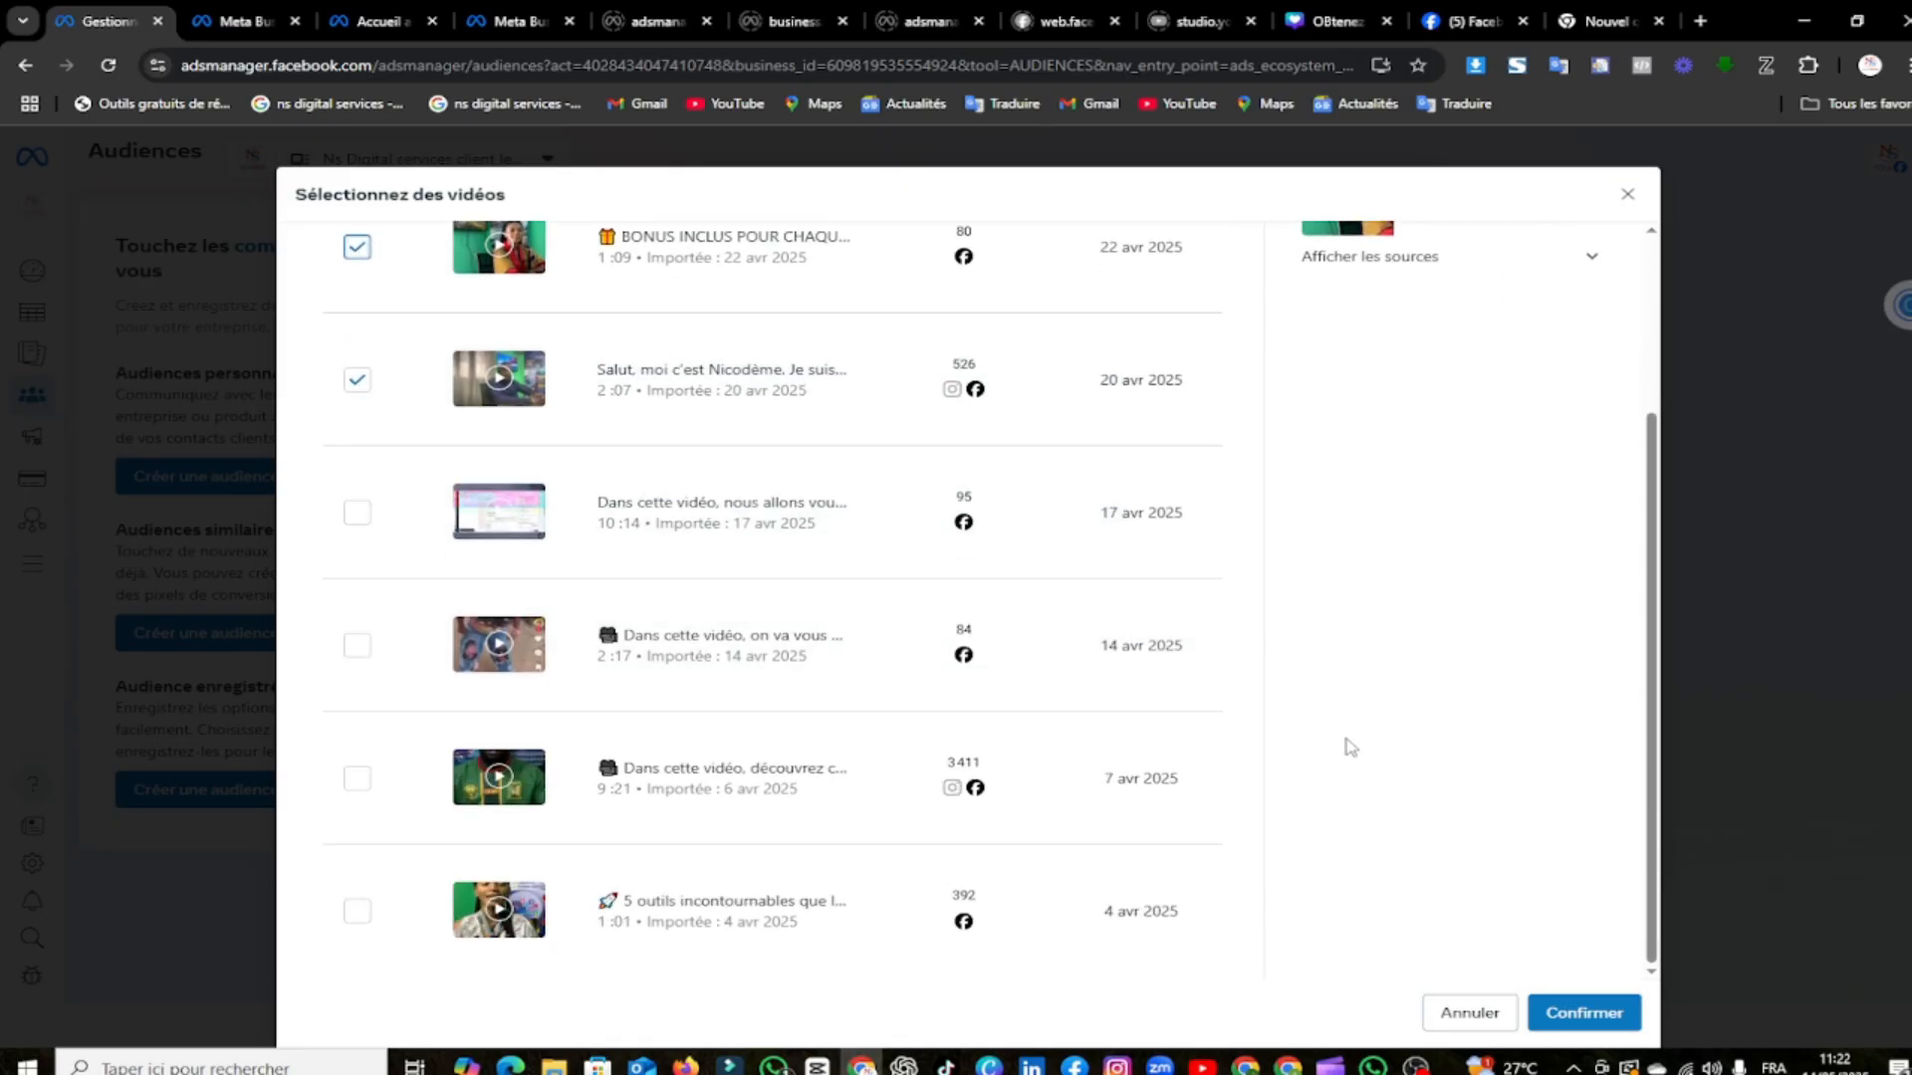
left_click(1581, 1012)
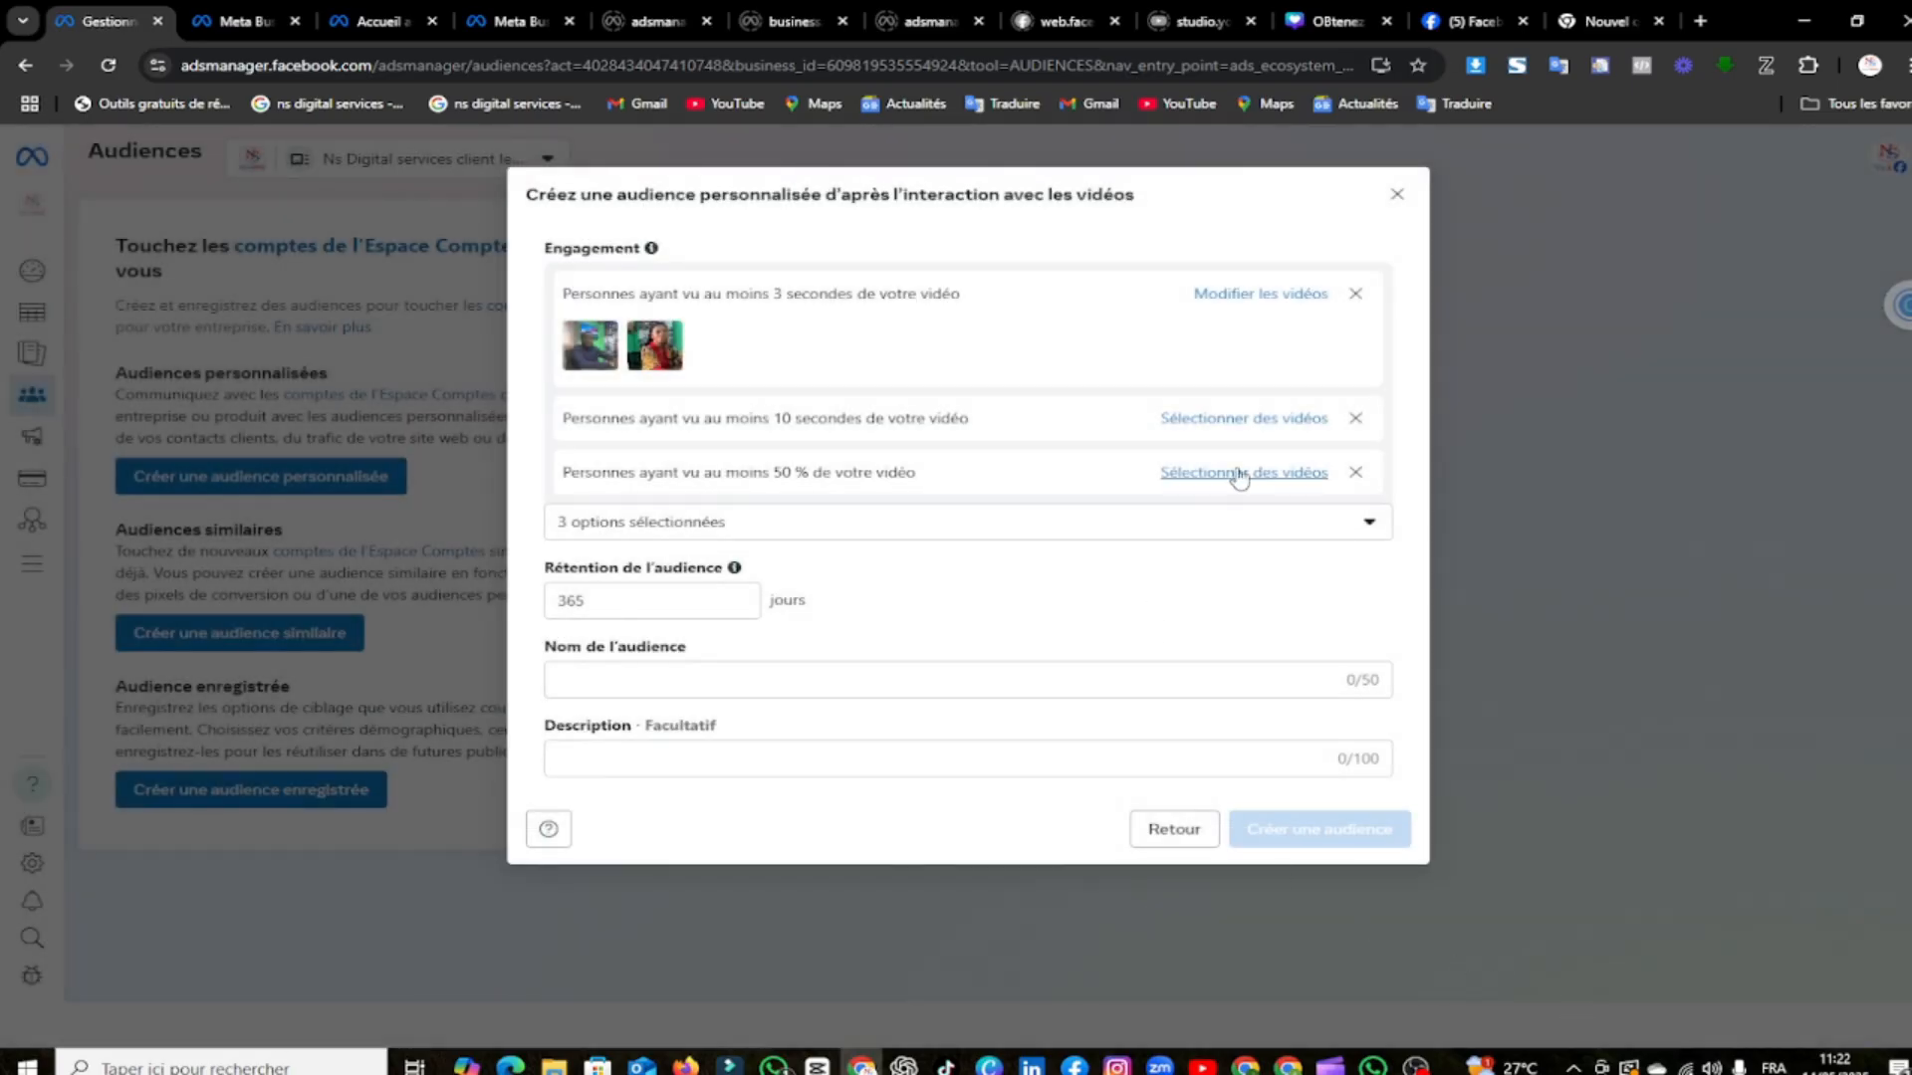
Assign the videos from 22, 20 and 17 April 2025 to the 10-second viewing criterion
left_click(1235, 420)
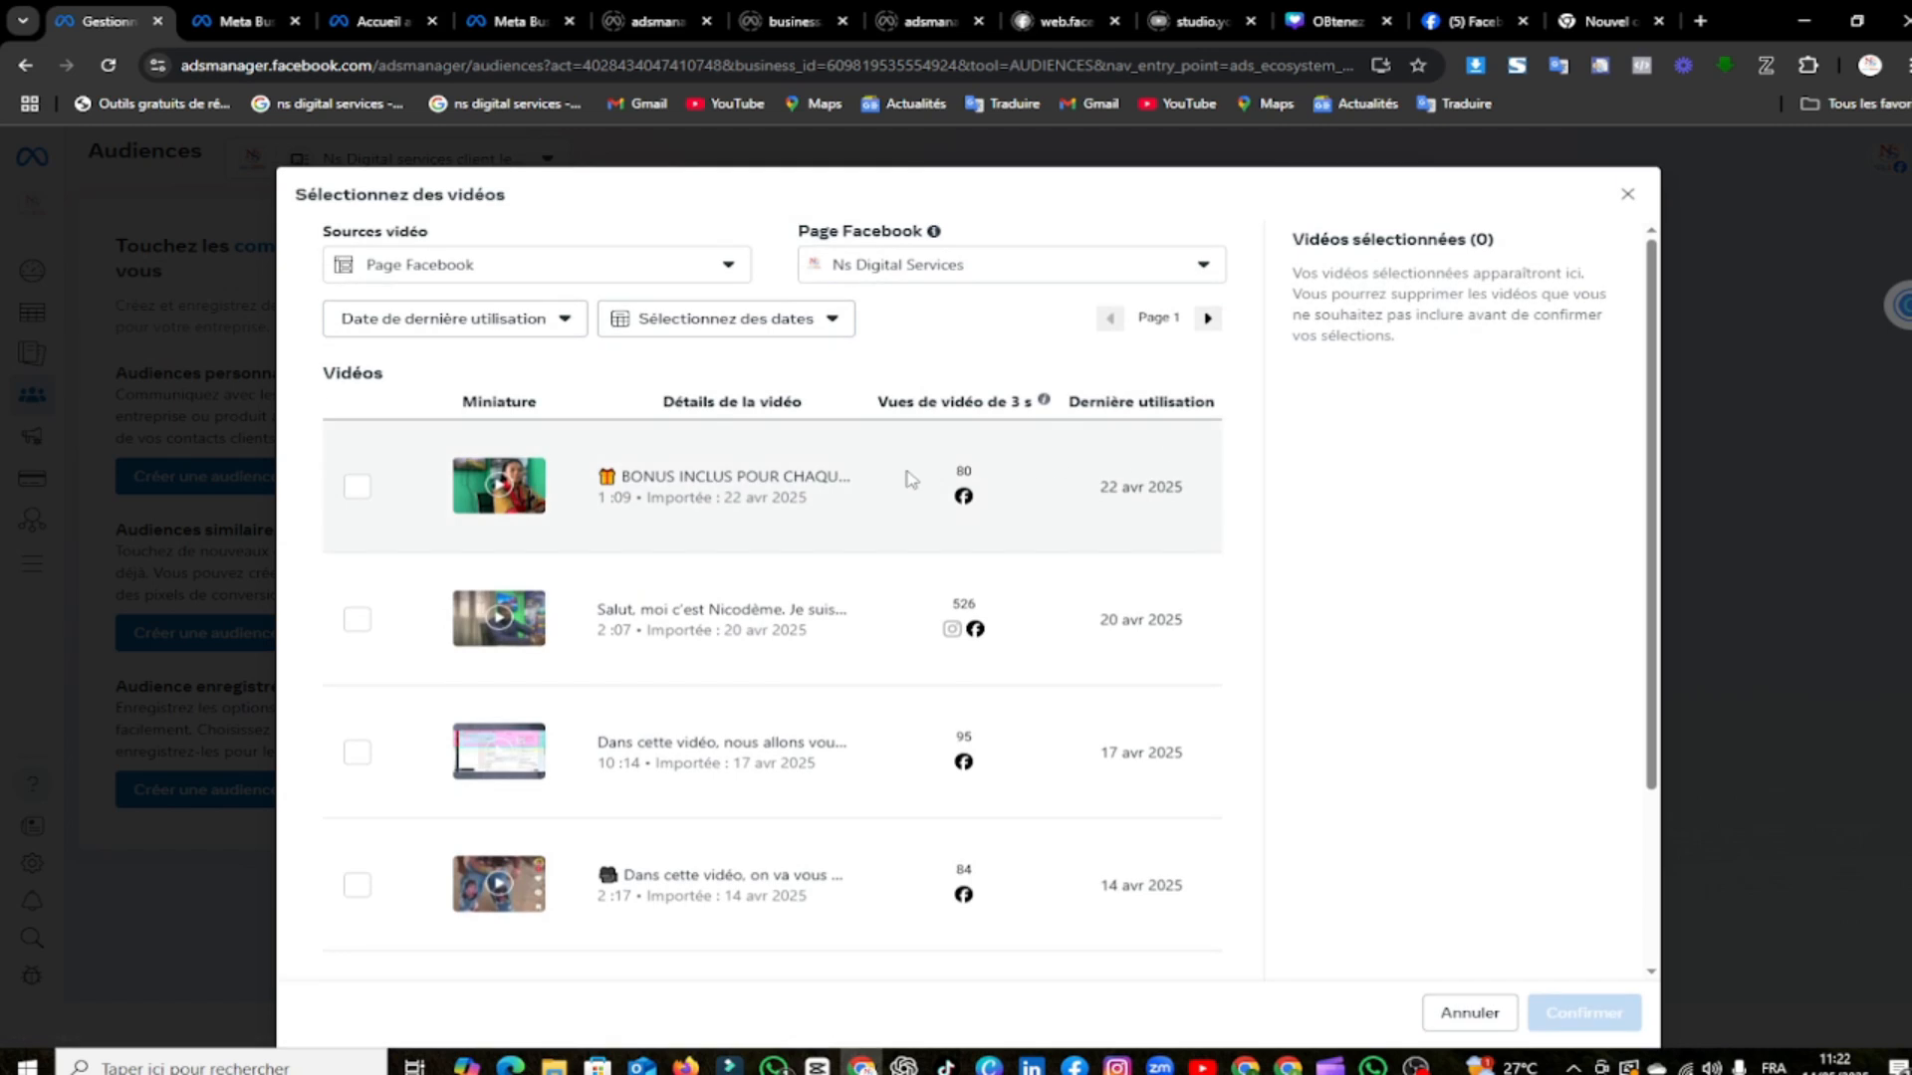
left_click(358, 487)
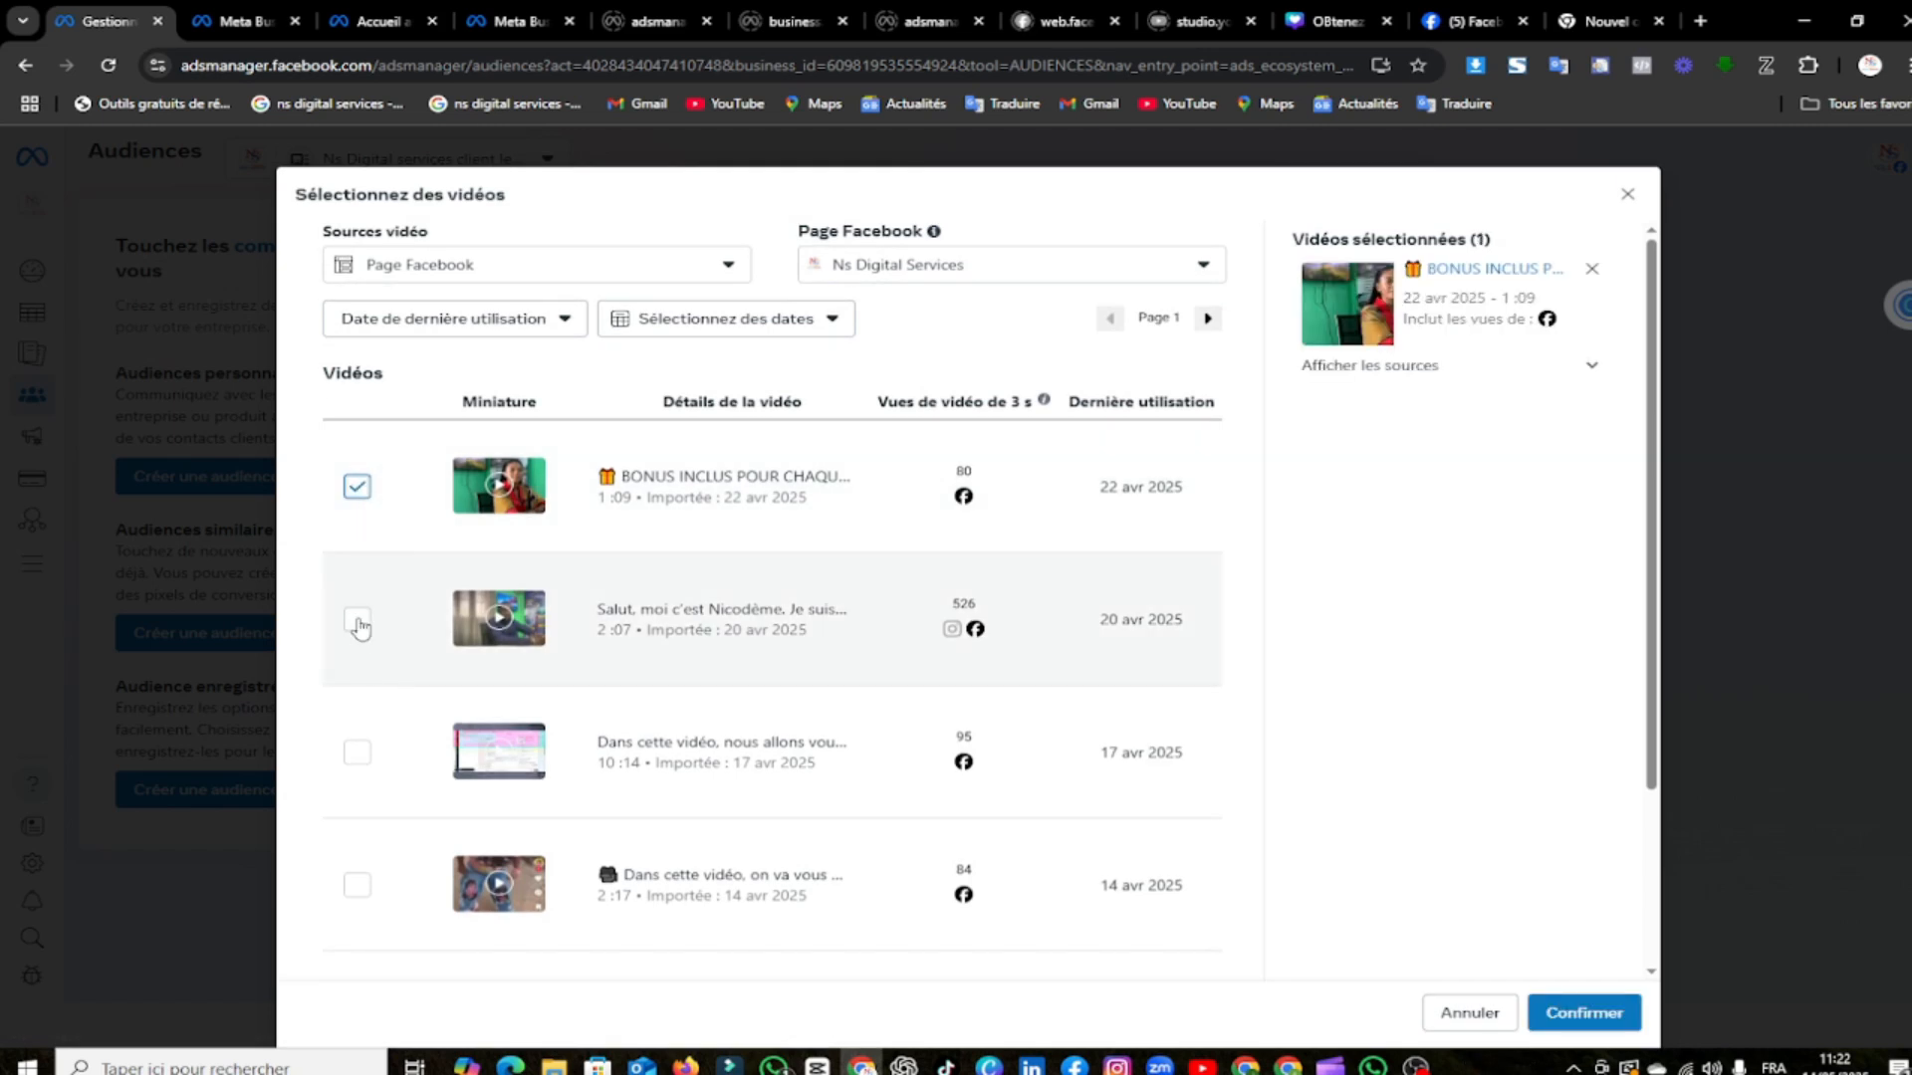
left_click(357, 619)
left_click(356, 752)
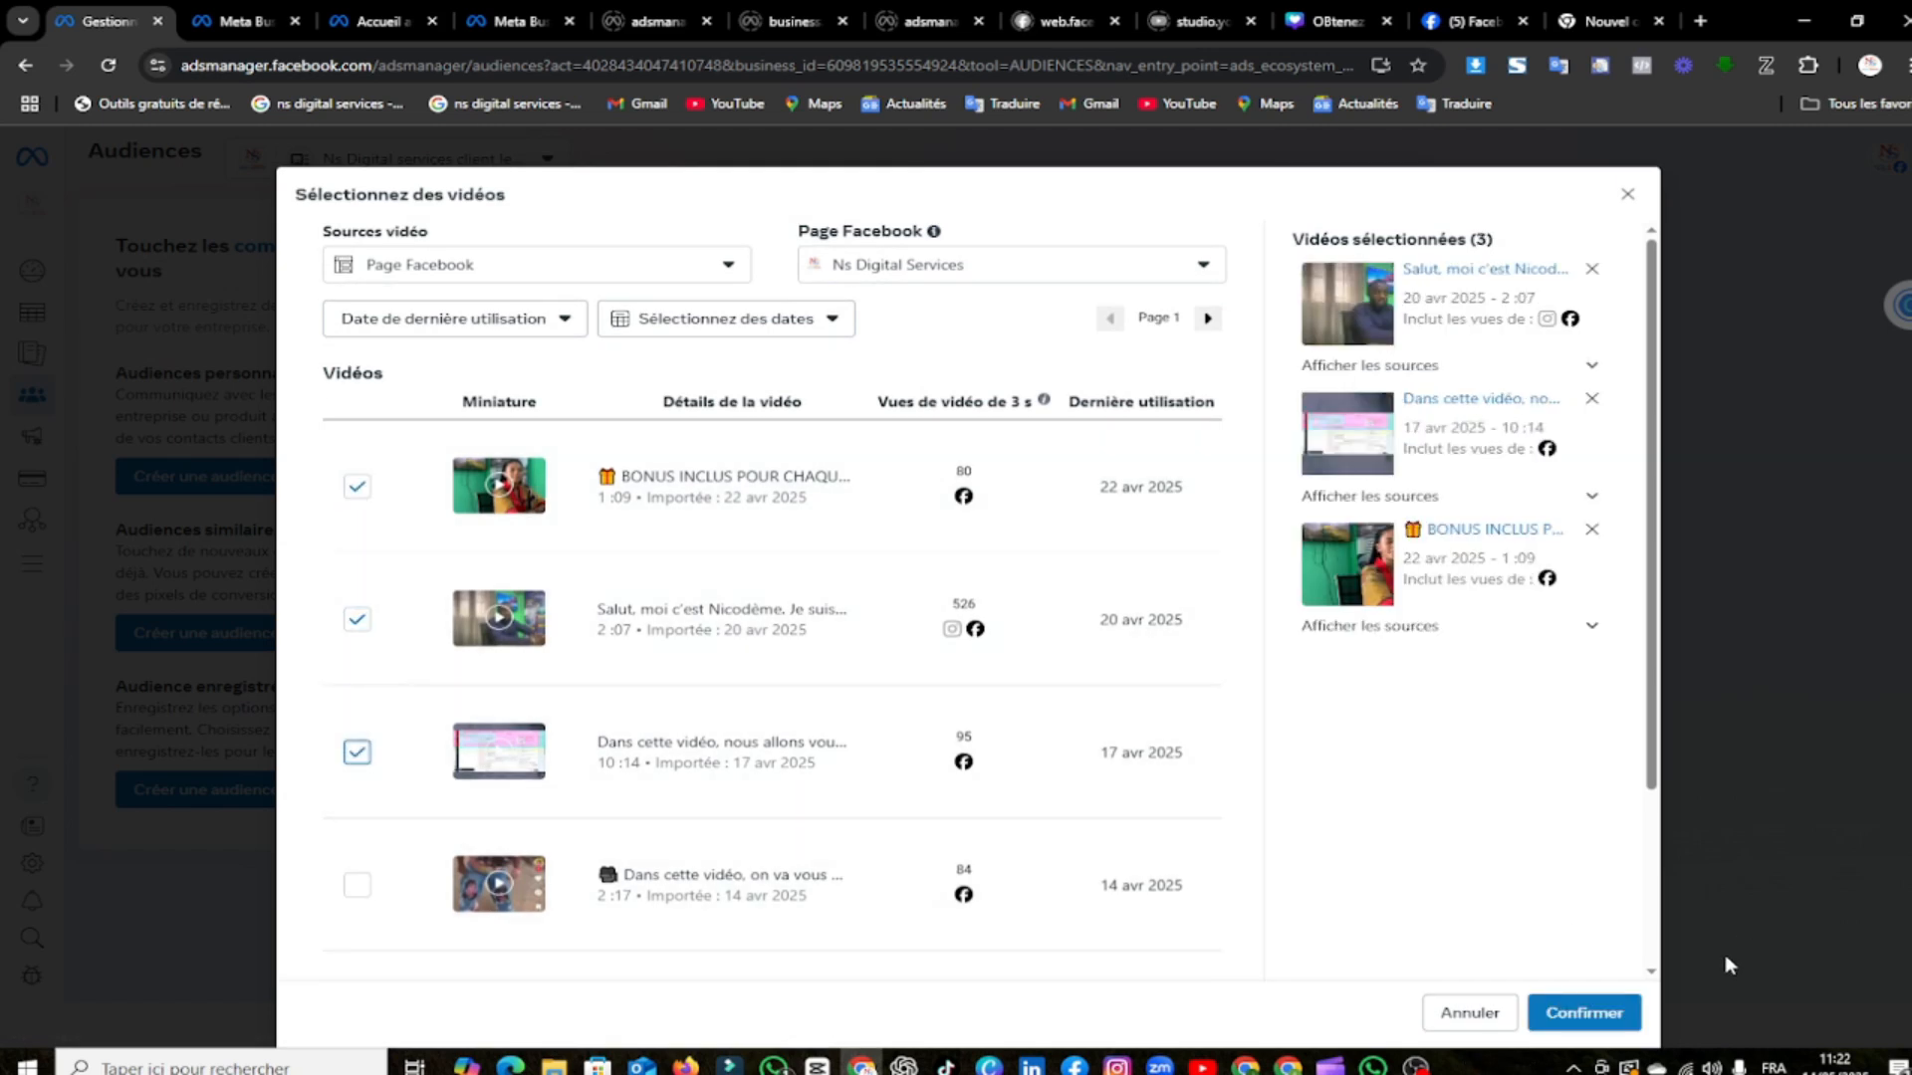
left_click(1583, 1013)
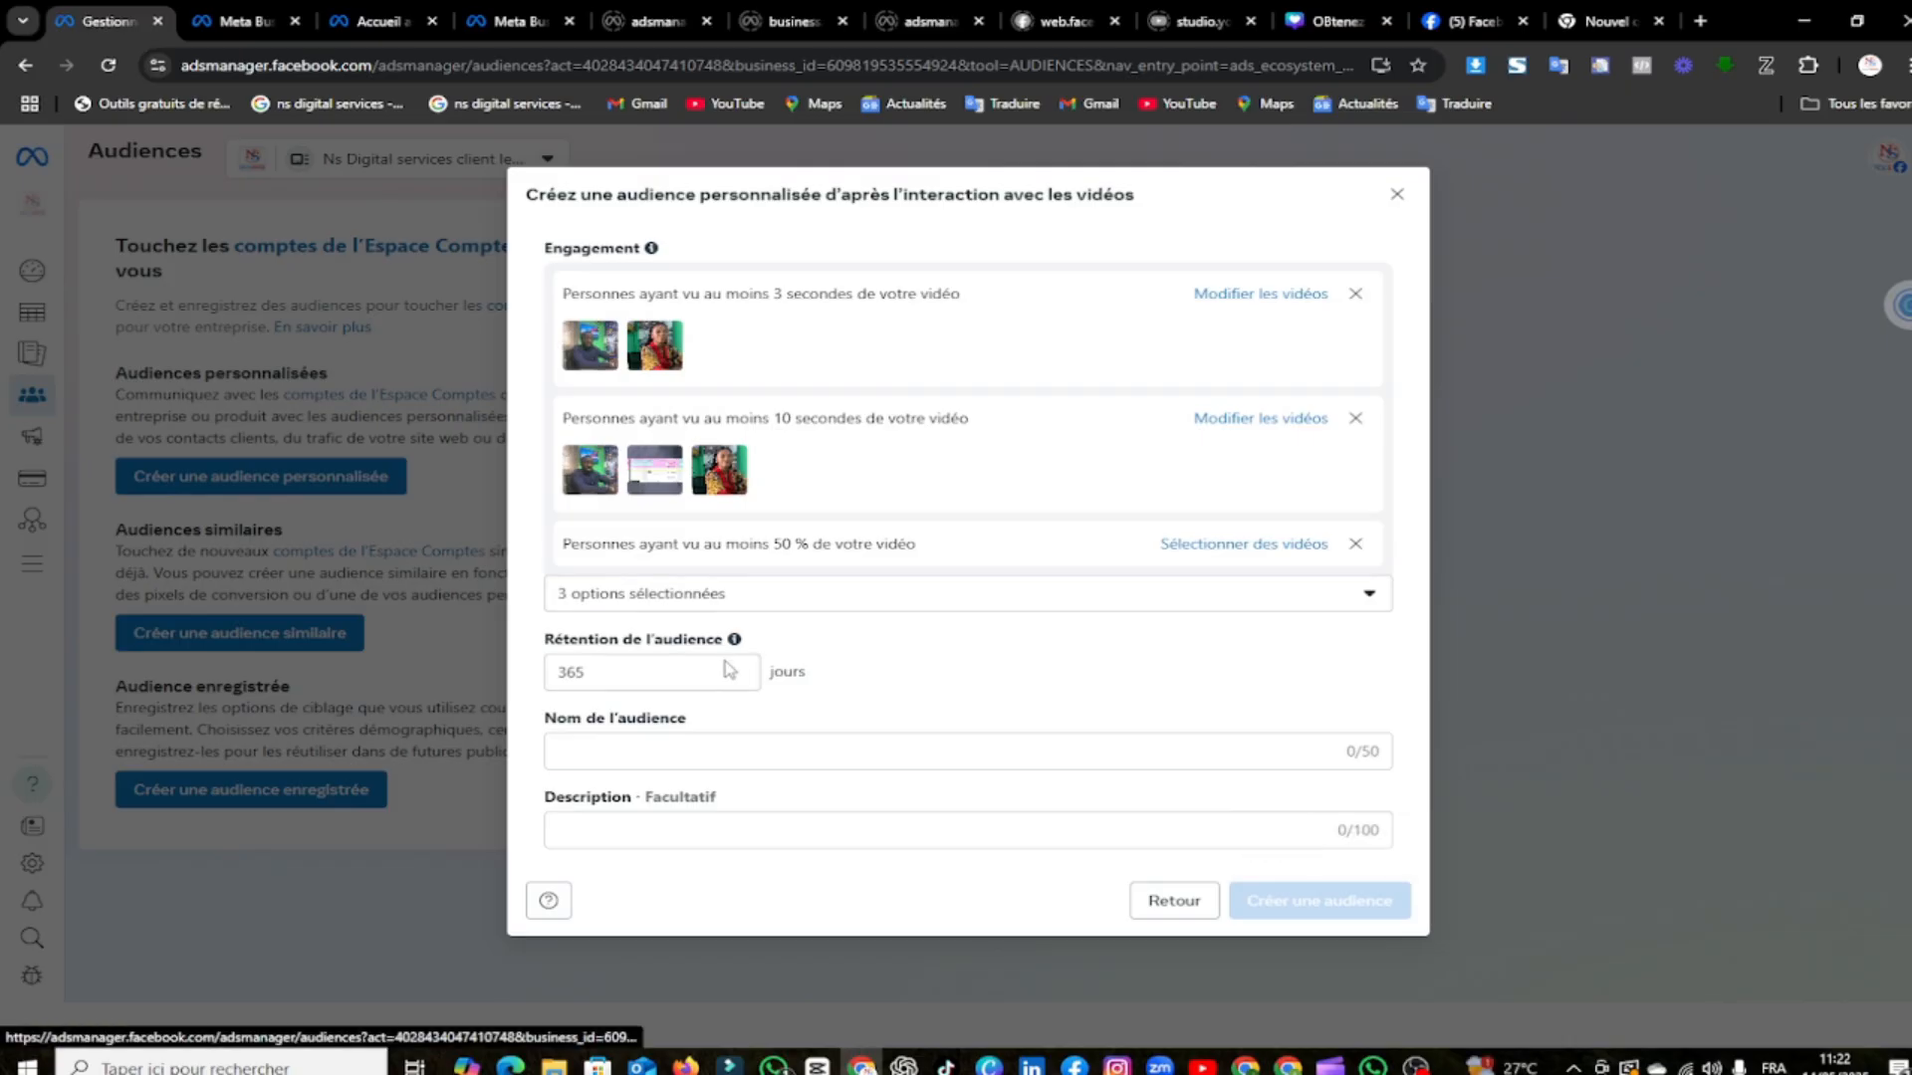
Assign the three most recent videos, from 22, 20 and 17 April 2025, to the 50 % viewing criterion
left_click(1265, 556)
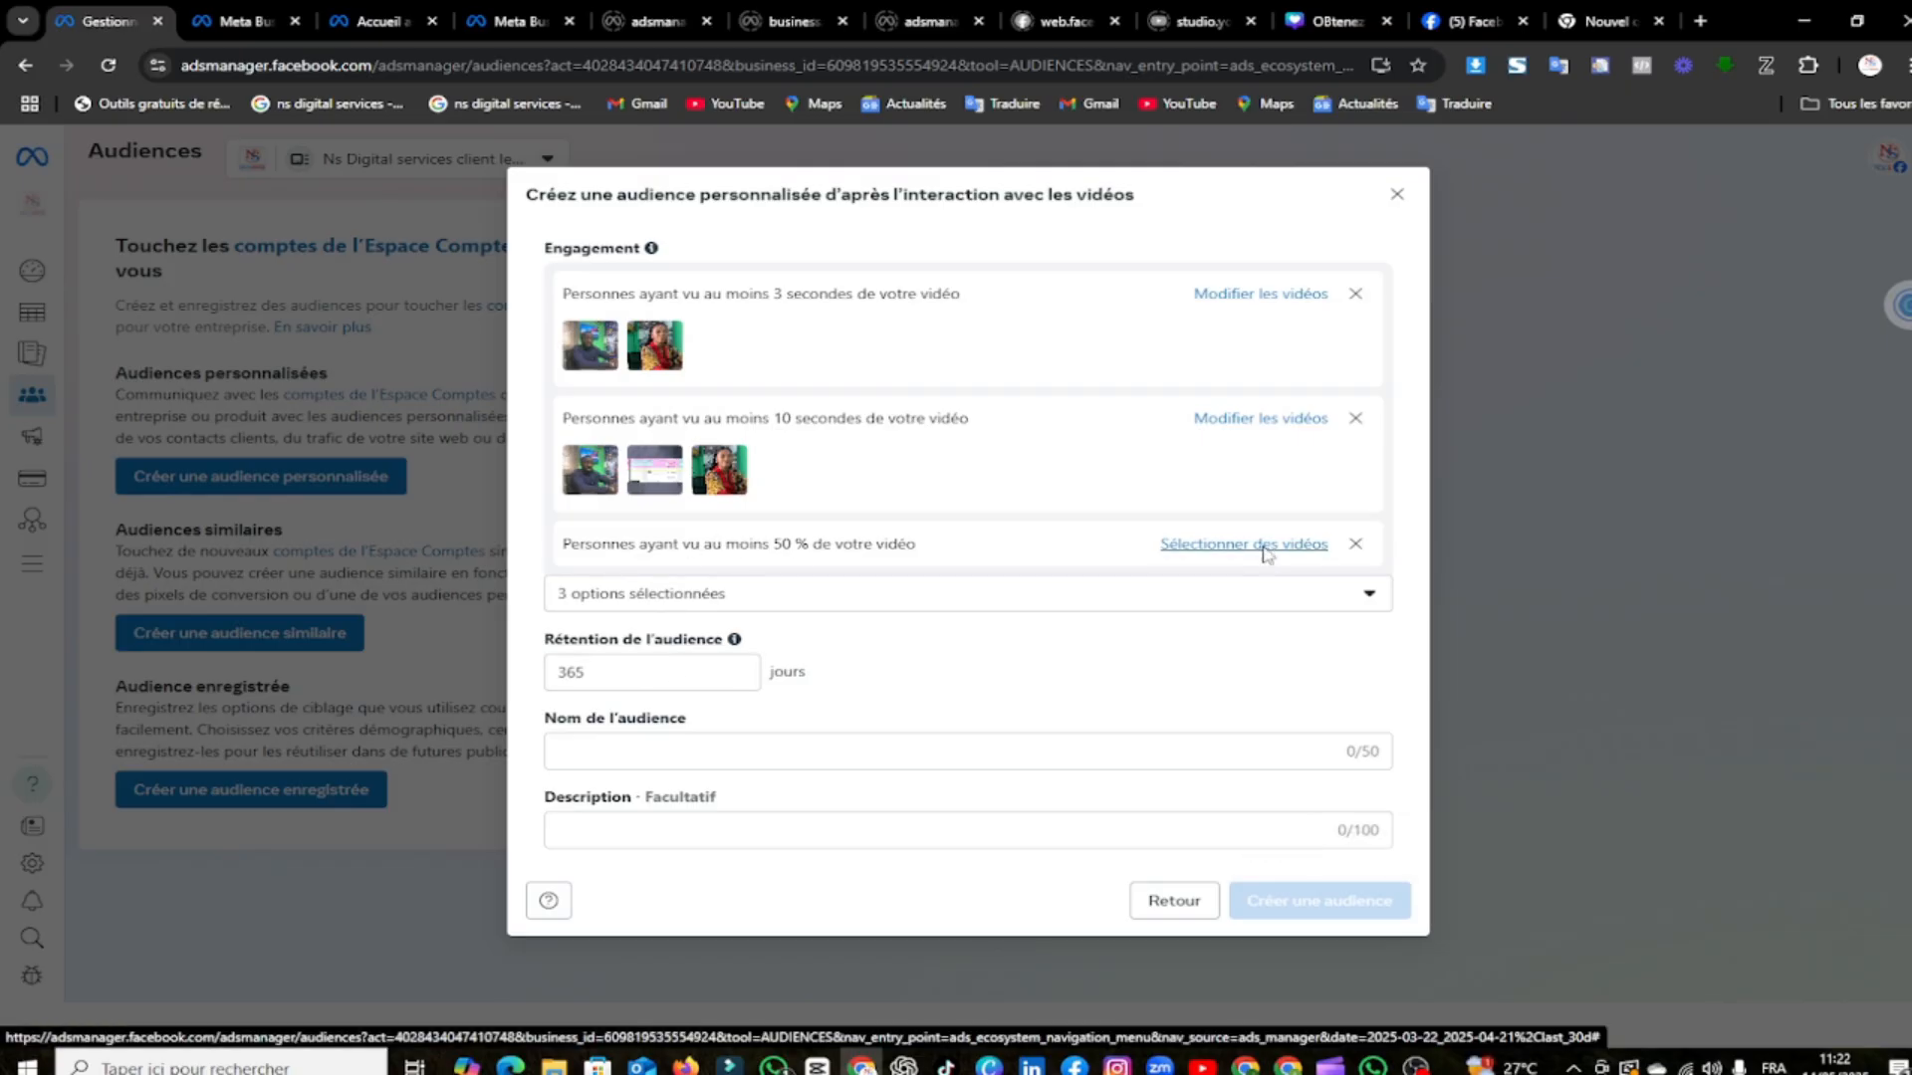
left_click(355, 487)
left_click(357, 619)
left_click(356, 752)
left_click(1583, 1012)
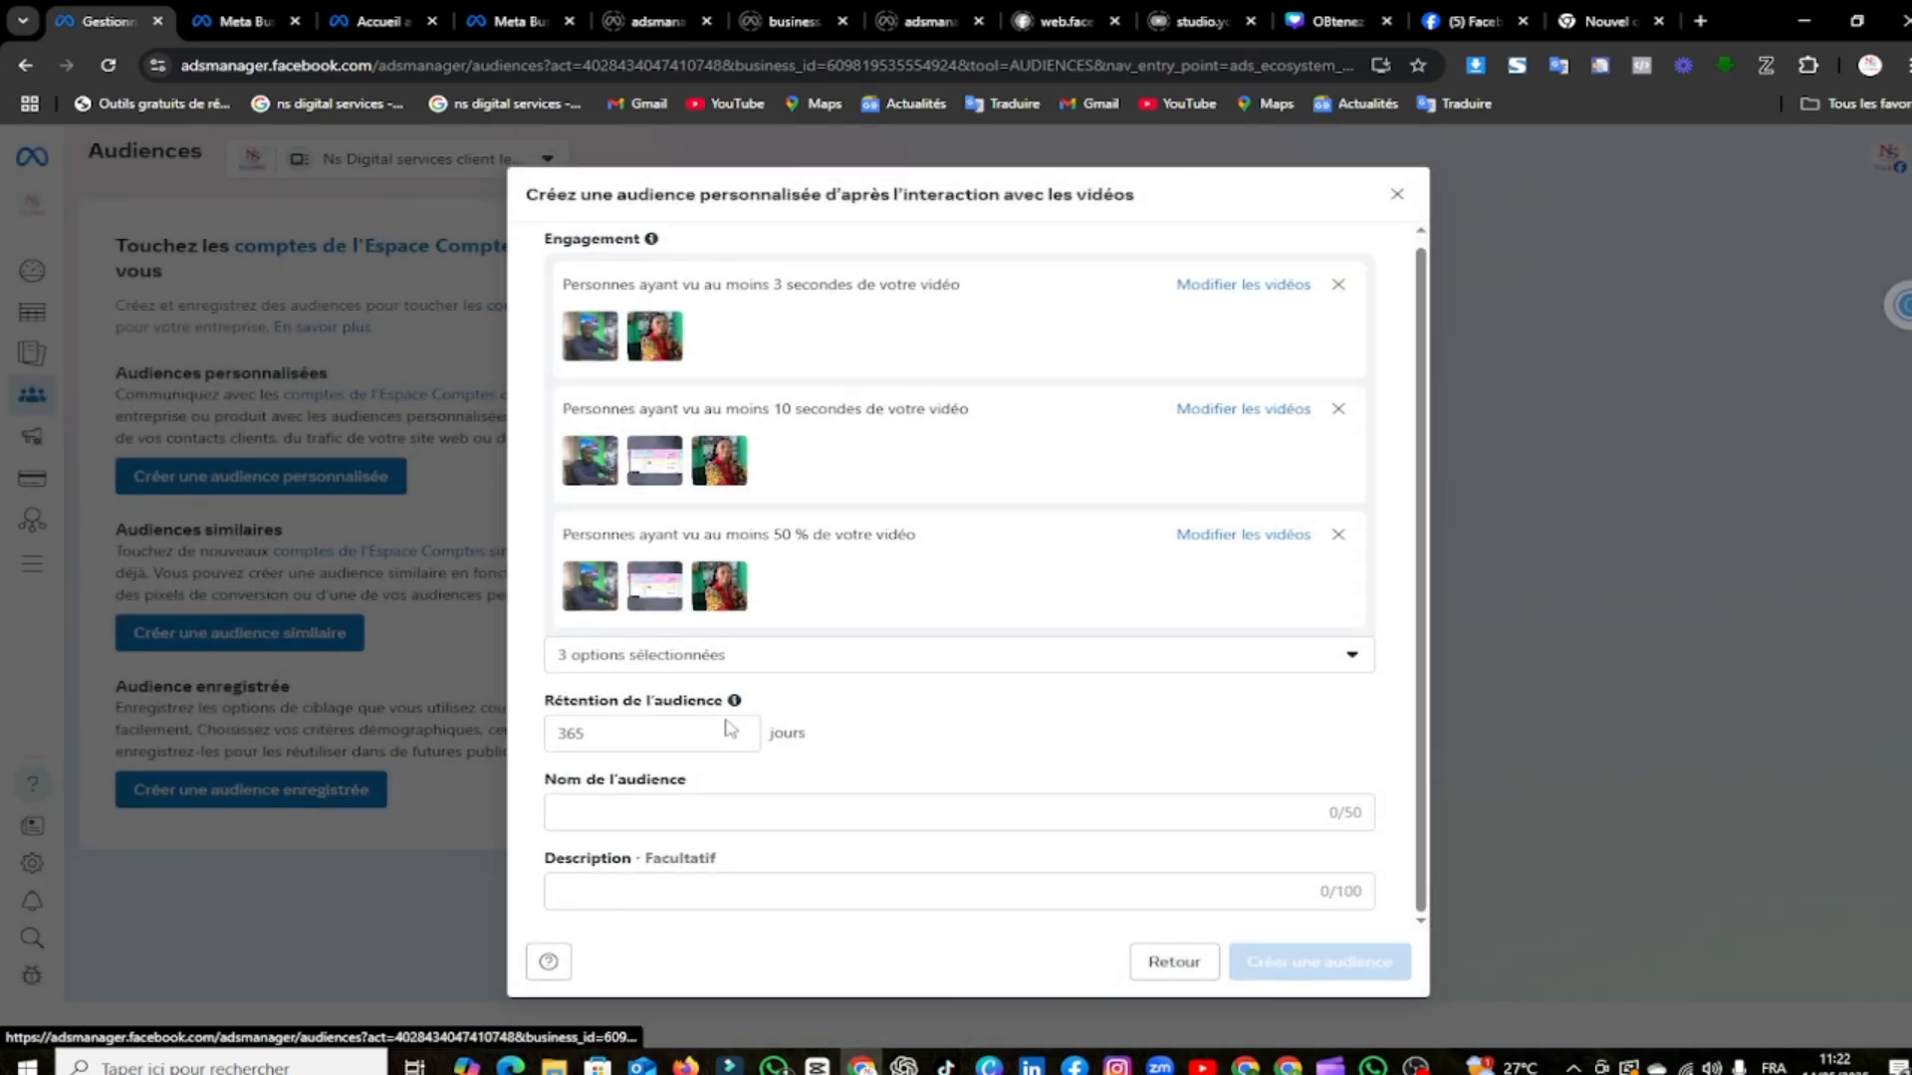
Set the audience retention to 30 days
left_click(676, 729)
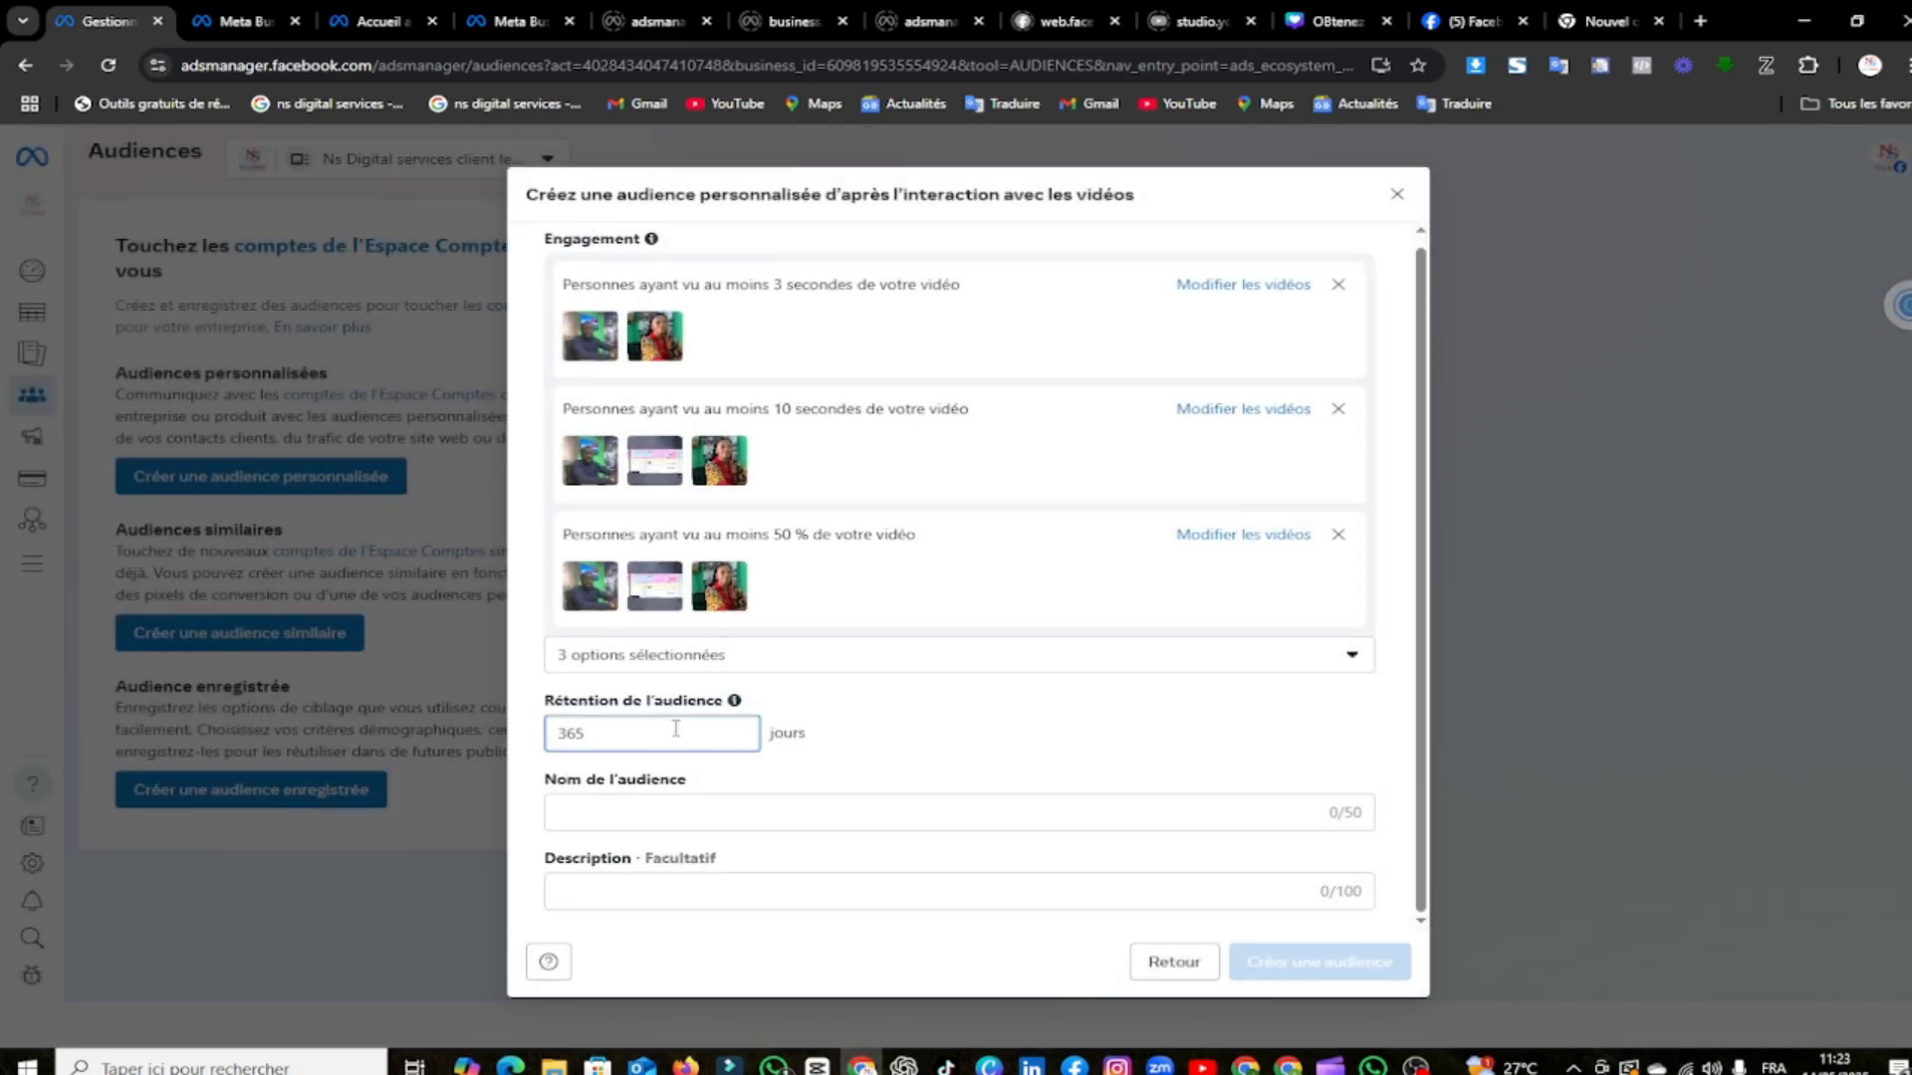
left_click_drag(676, 729, 500, 728)
type("30")
Name the audience "audience formation 1" and create it
left_click(633, 808)
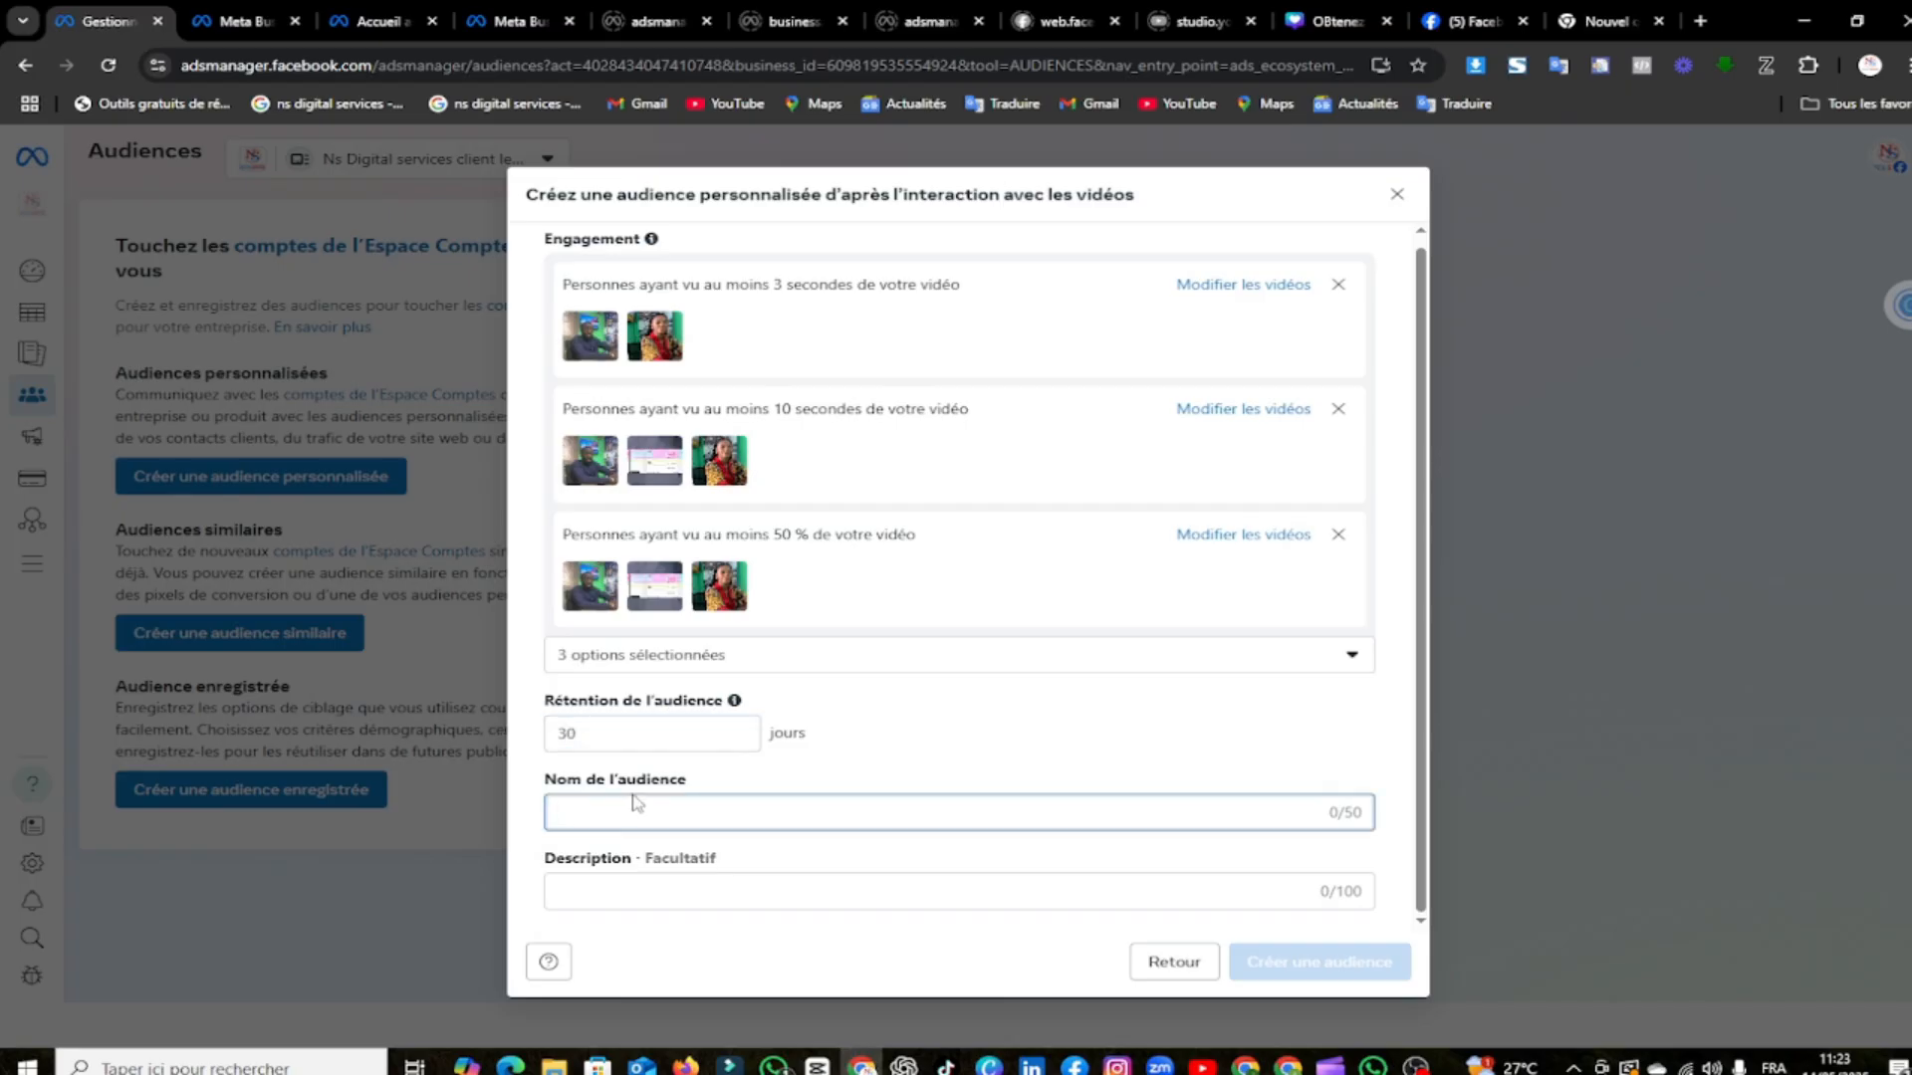
type("audience")
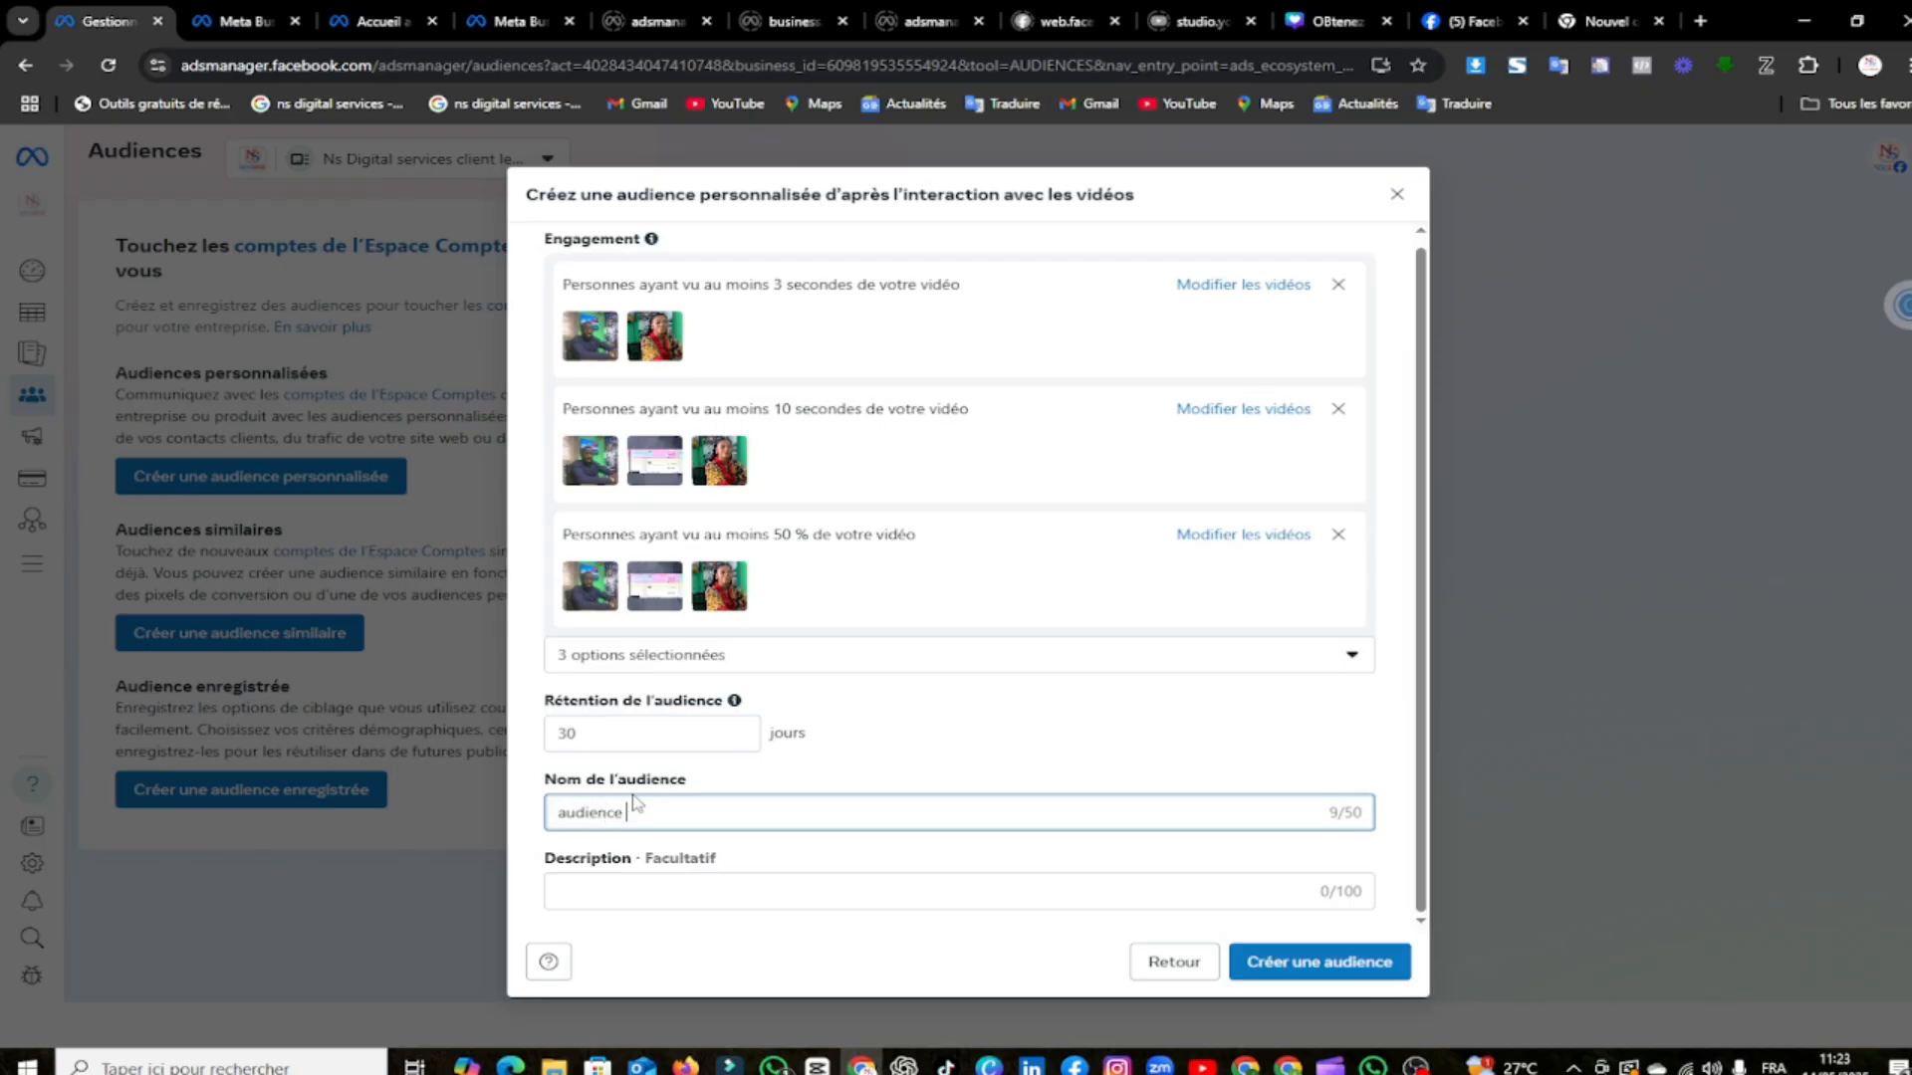
type("formation &")
key("BackSpace")
left_click(1312, 966)
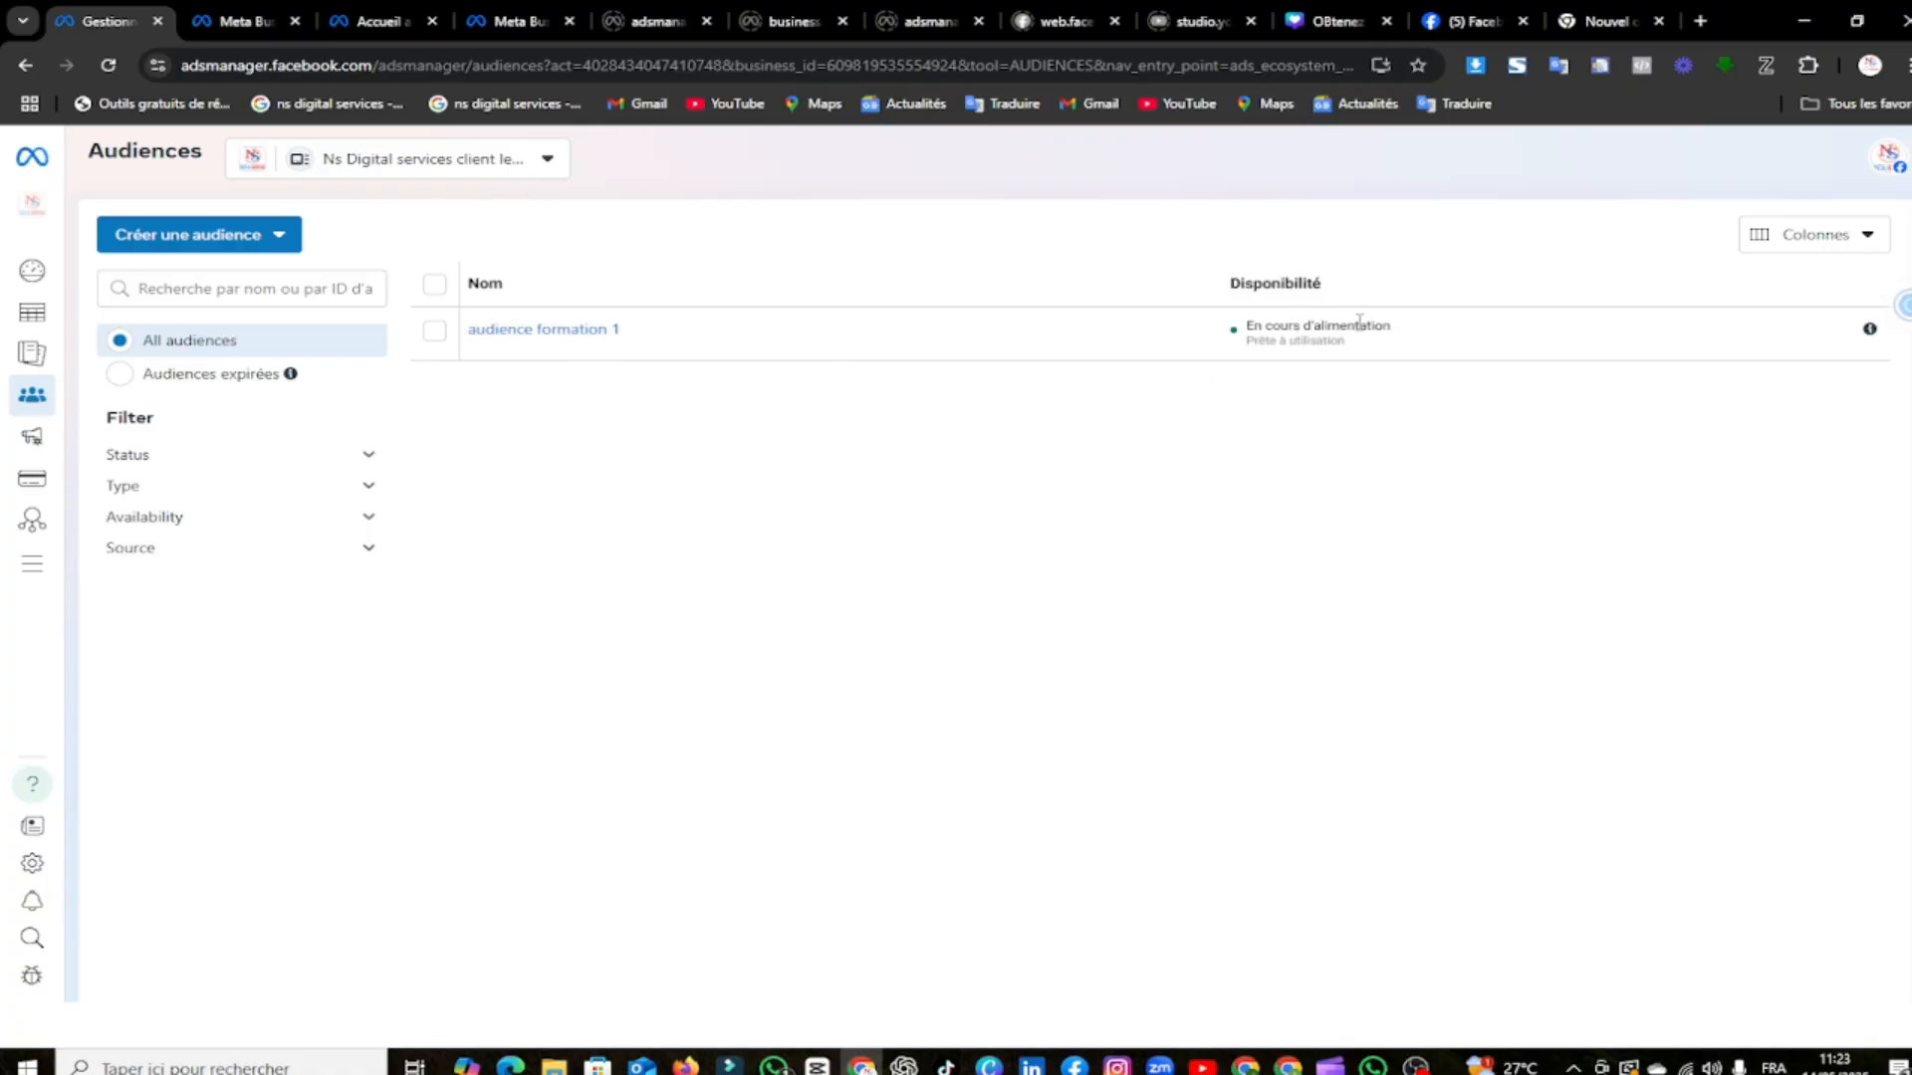
Start another custom audience with "Page Facebook" as its source
left_click(229, 237)
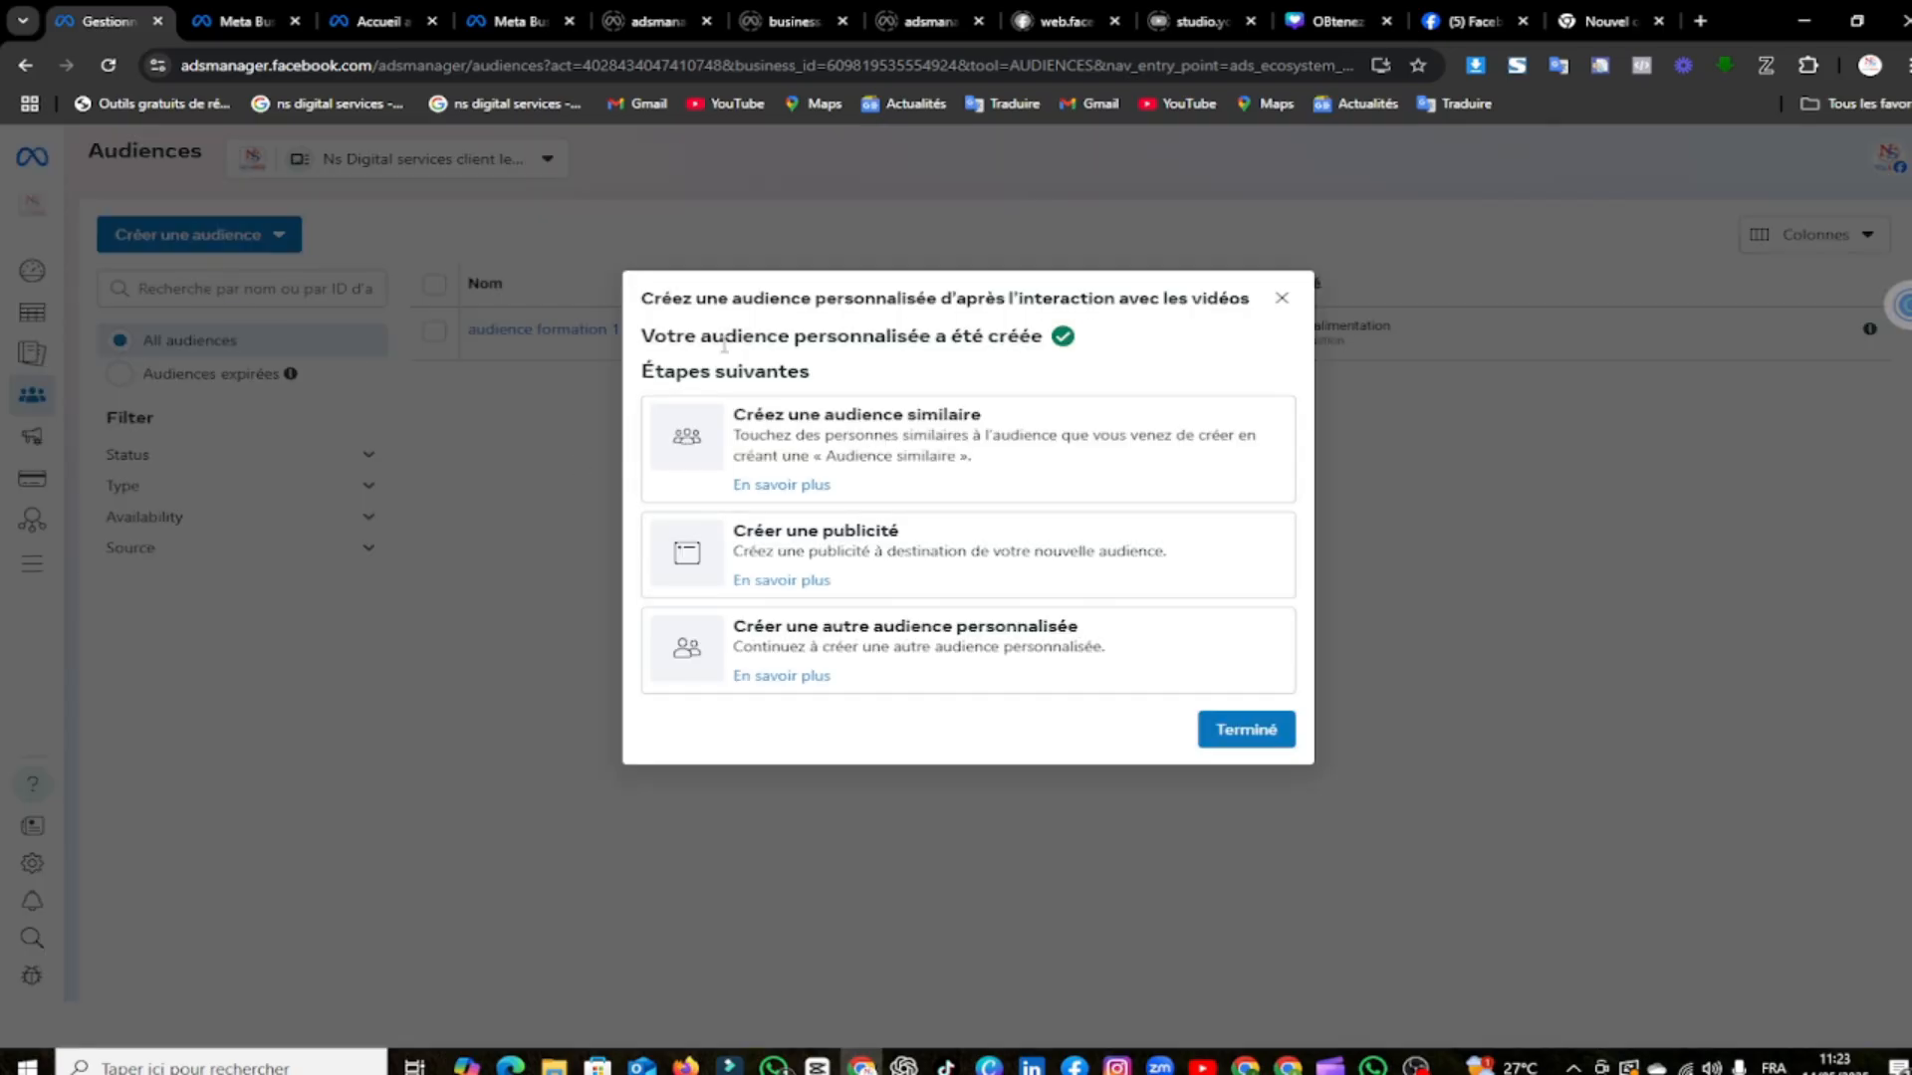
left_click(873, 652)
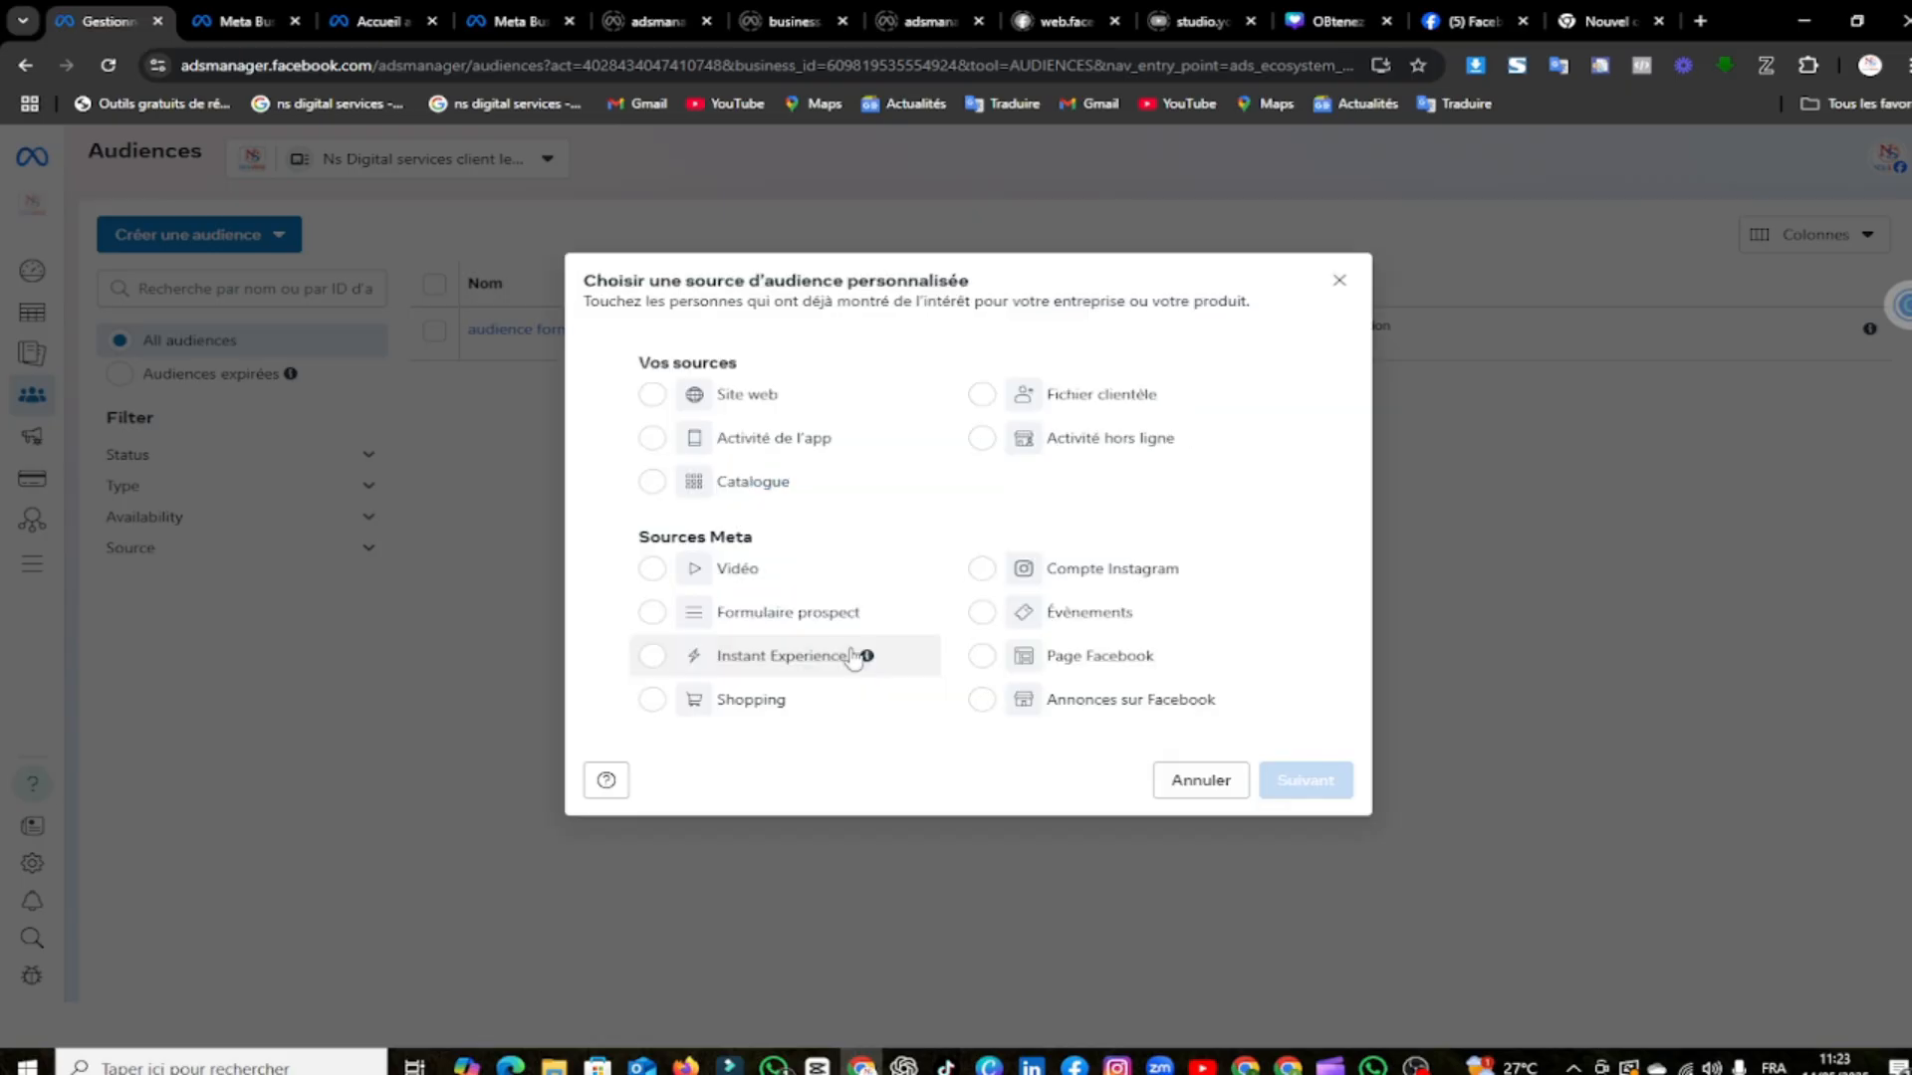
mouse_move(788, 582)
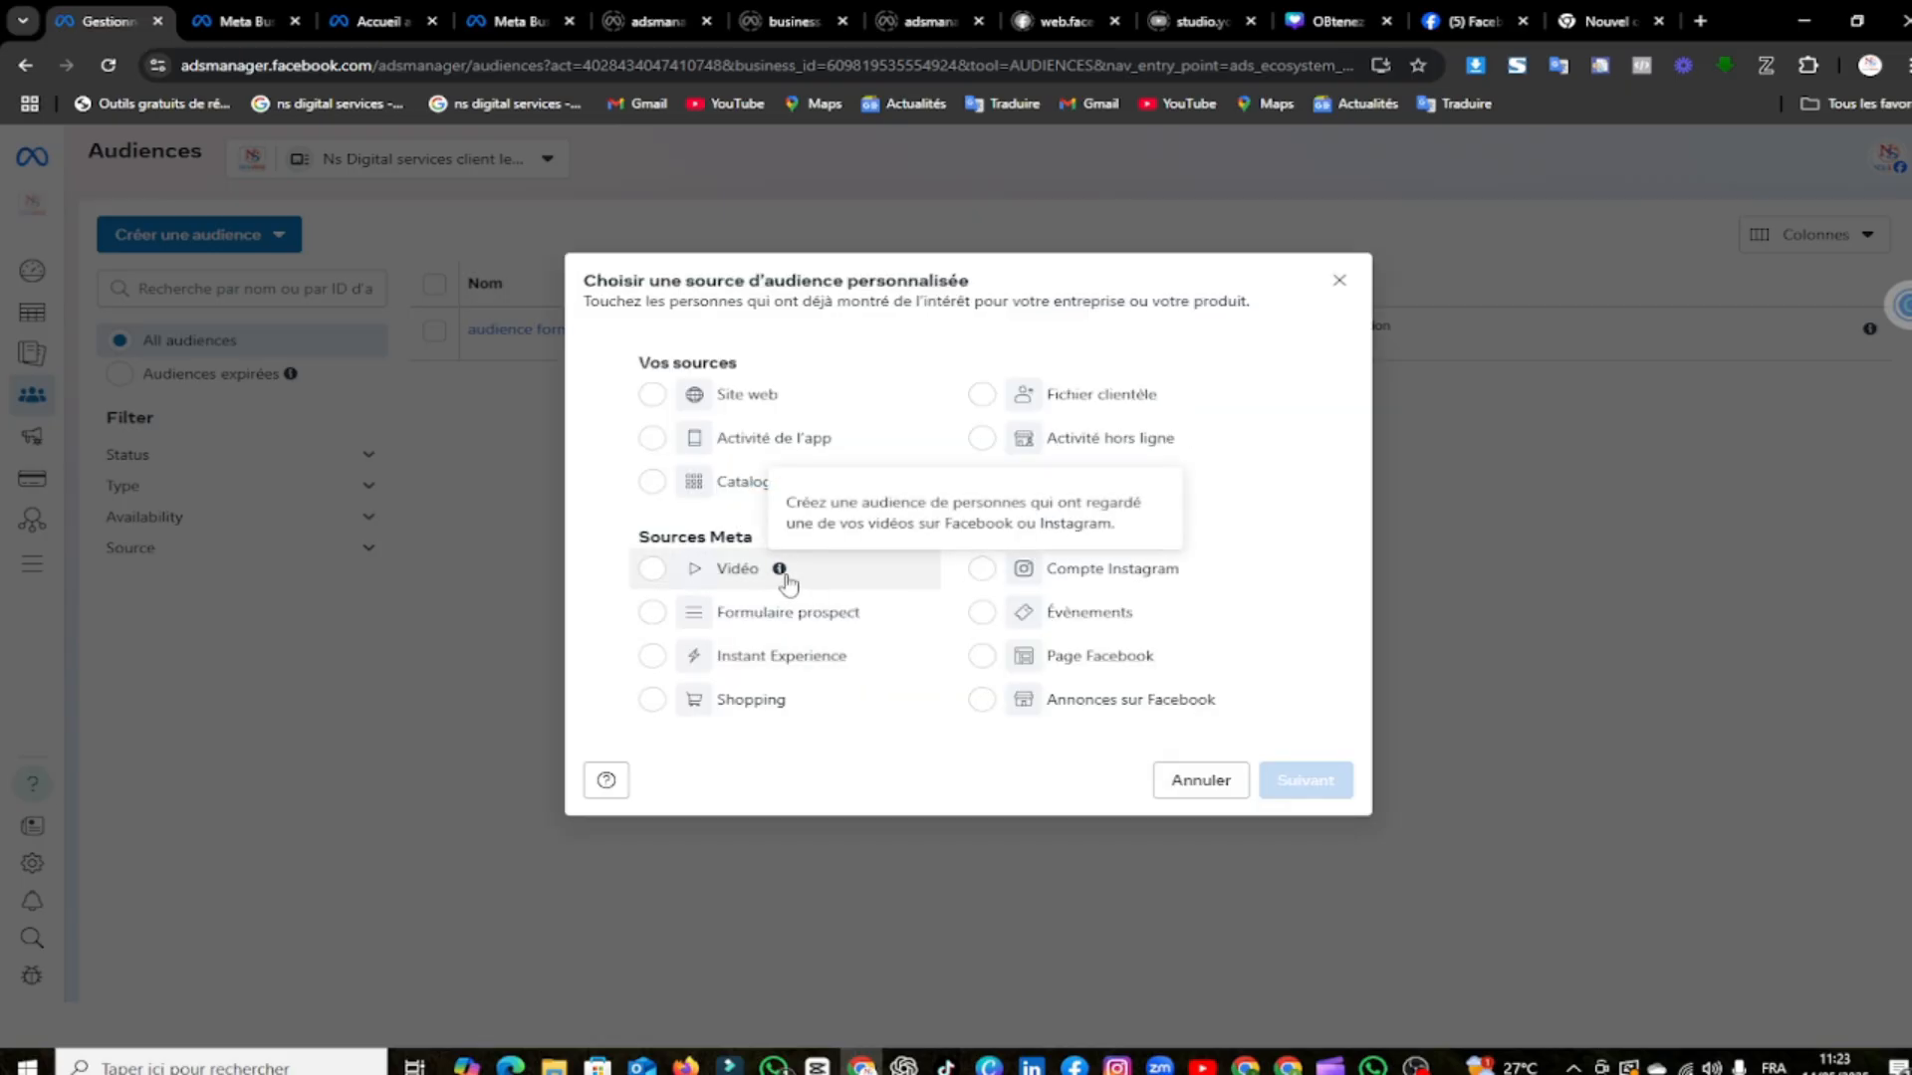
left_click(981, 658)
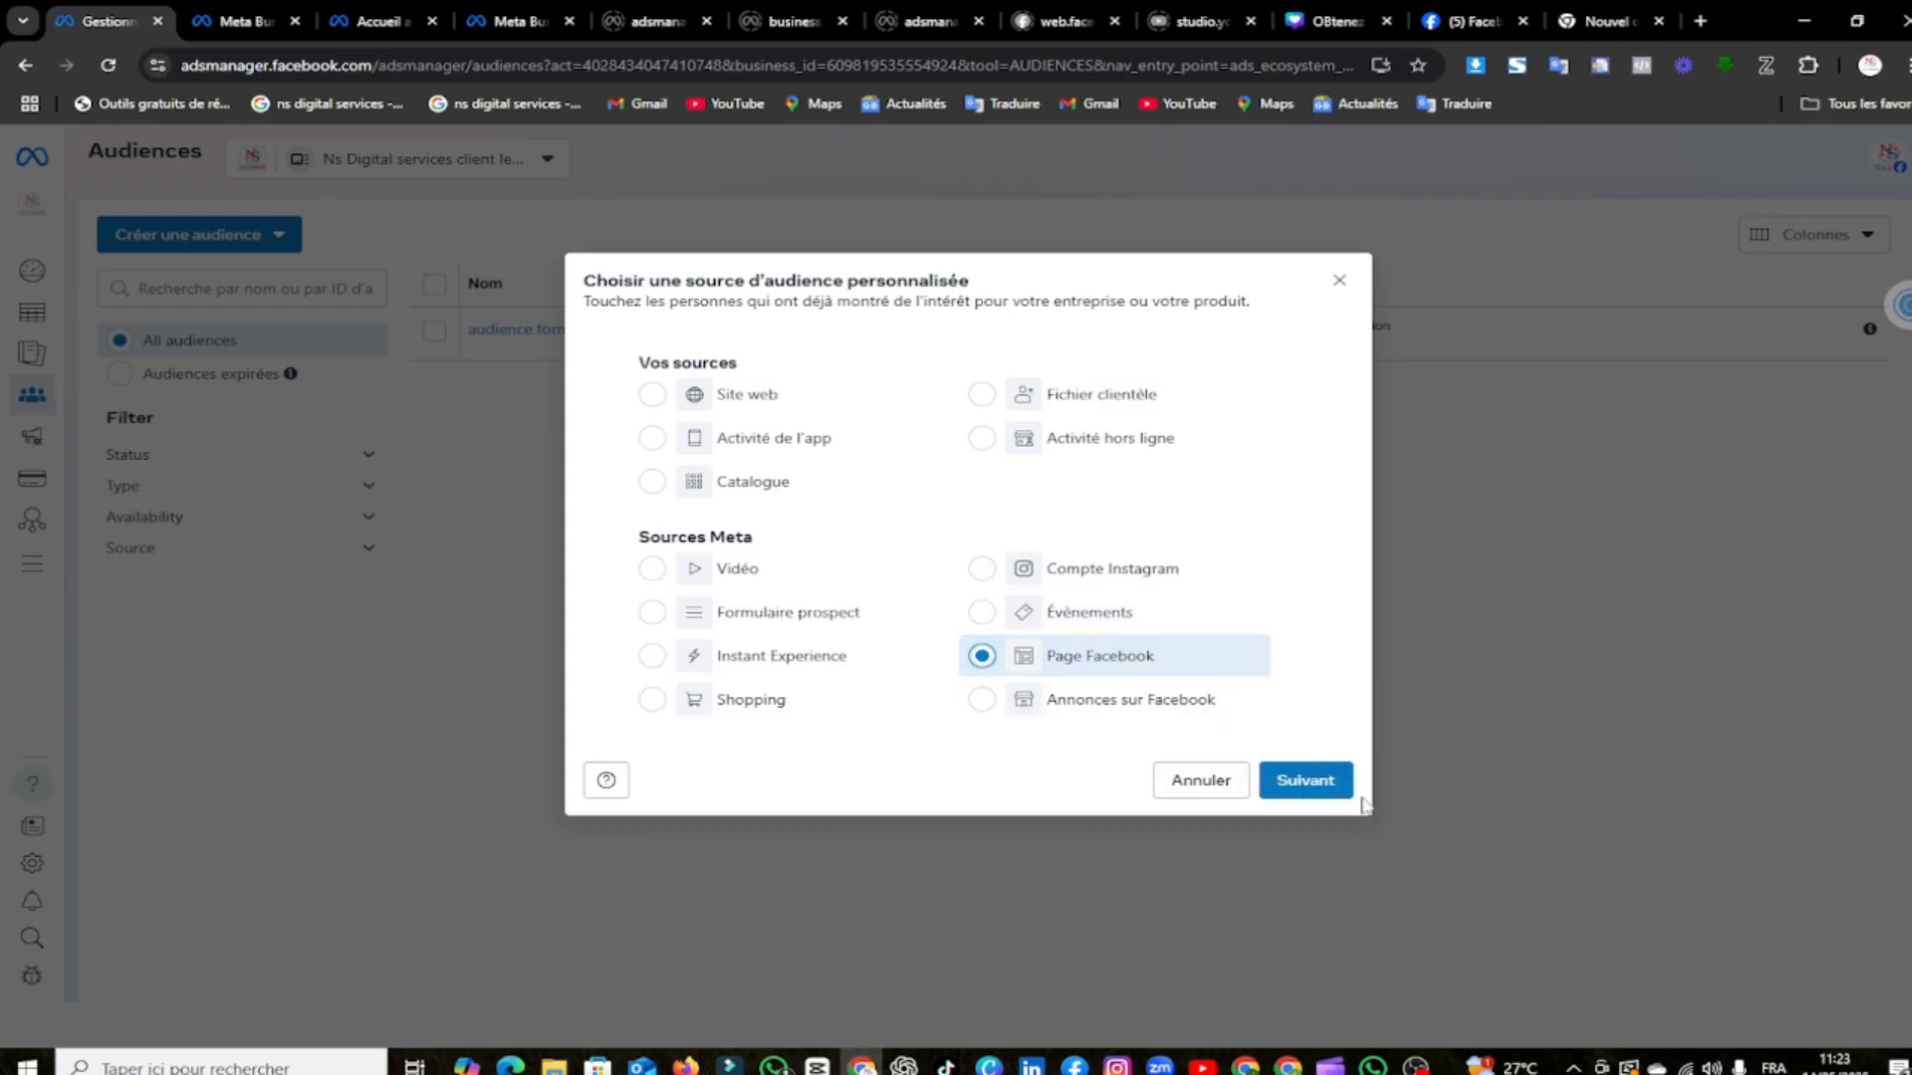
left_click(1307, 782)
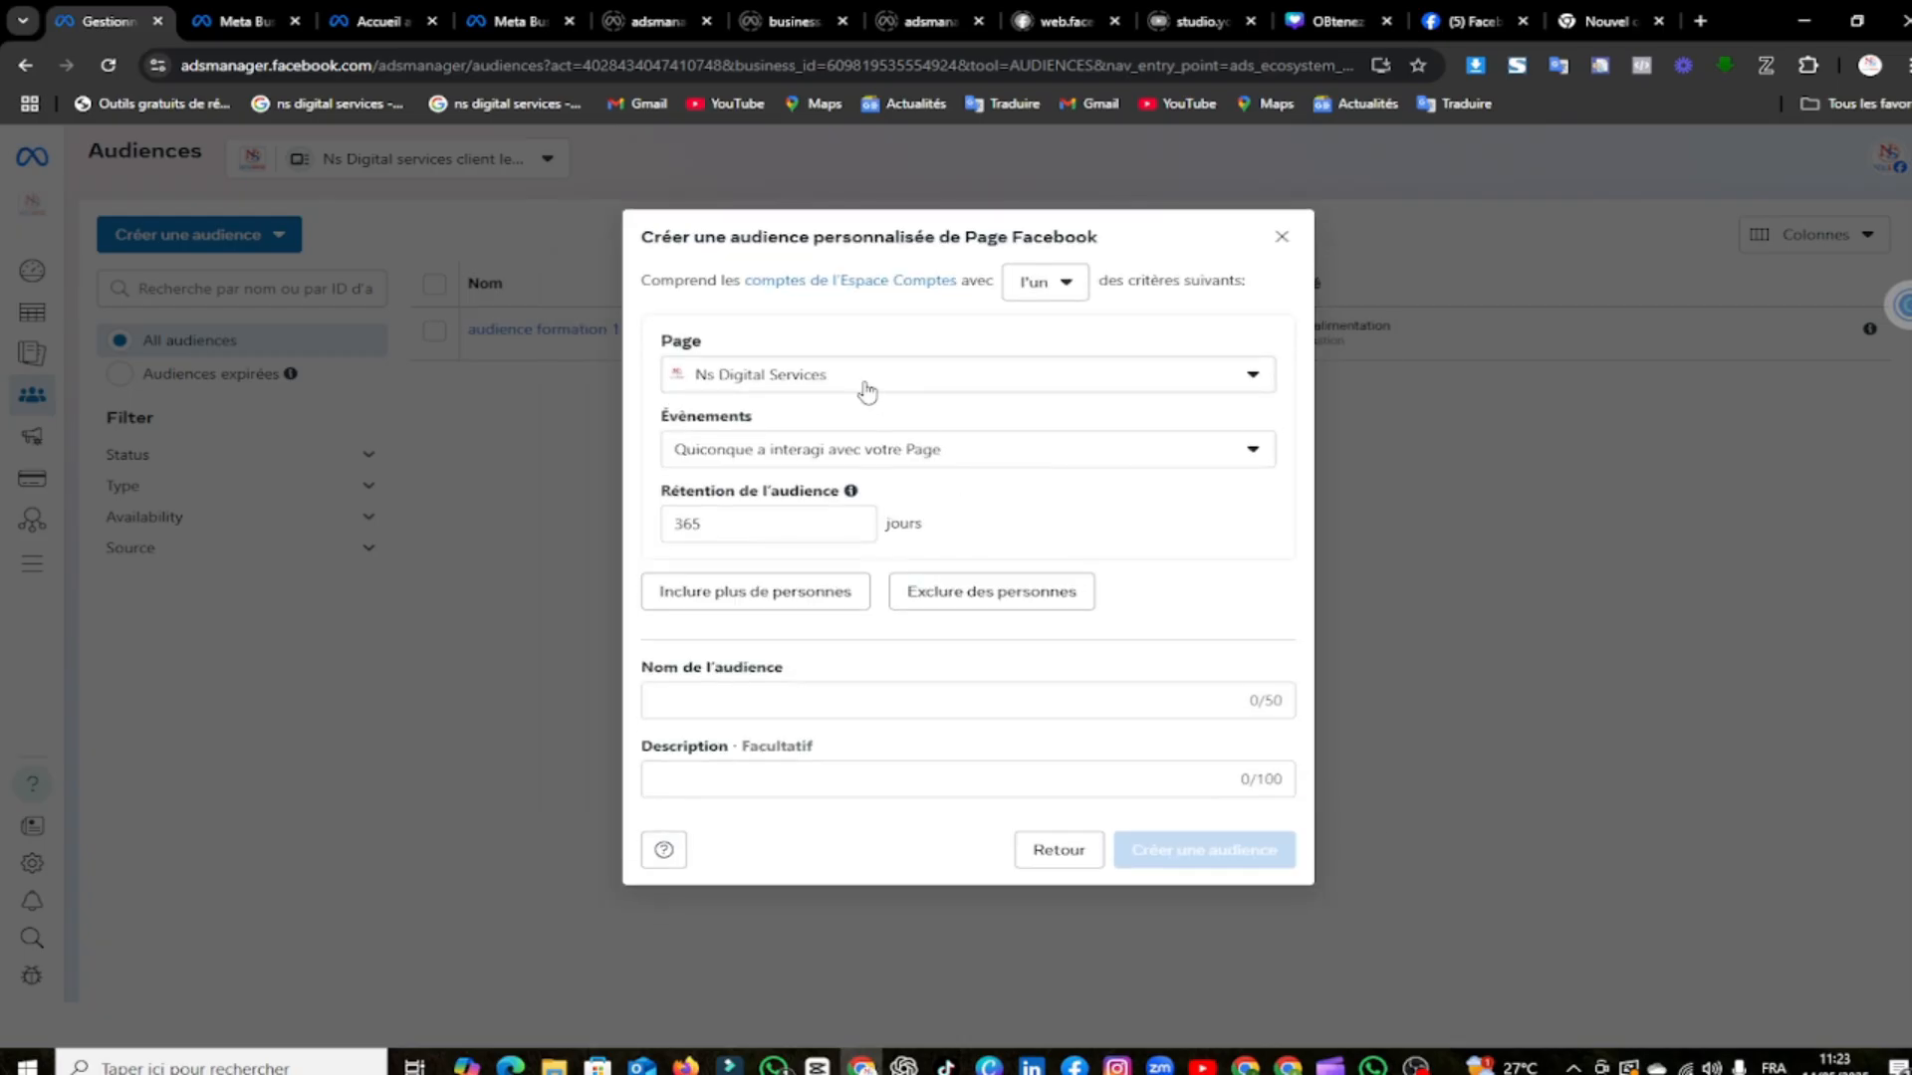
Set the event for the Ns Digital Services Page to accounts that clicked a call-to-action button ("ayant cliqué sur un bouton call-to-action")
left_click(864, 391)
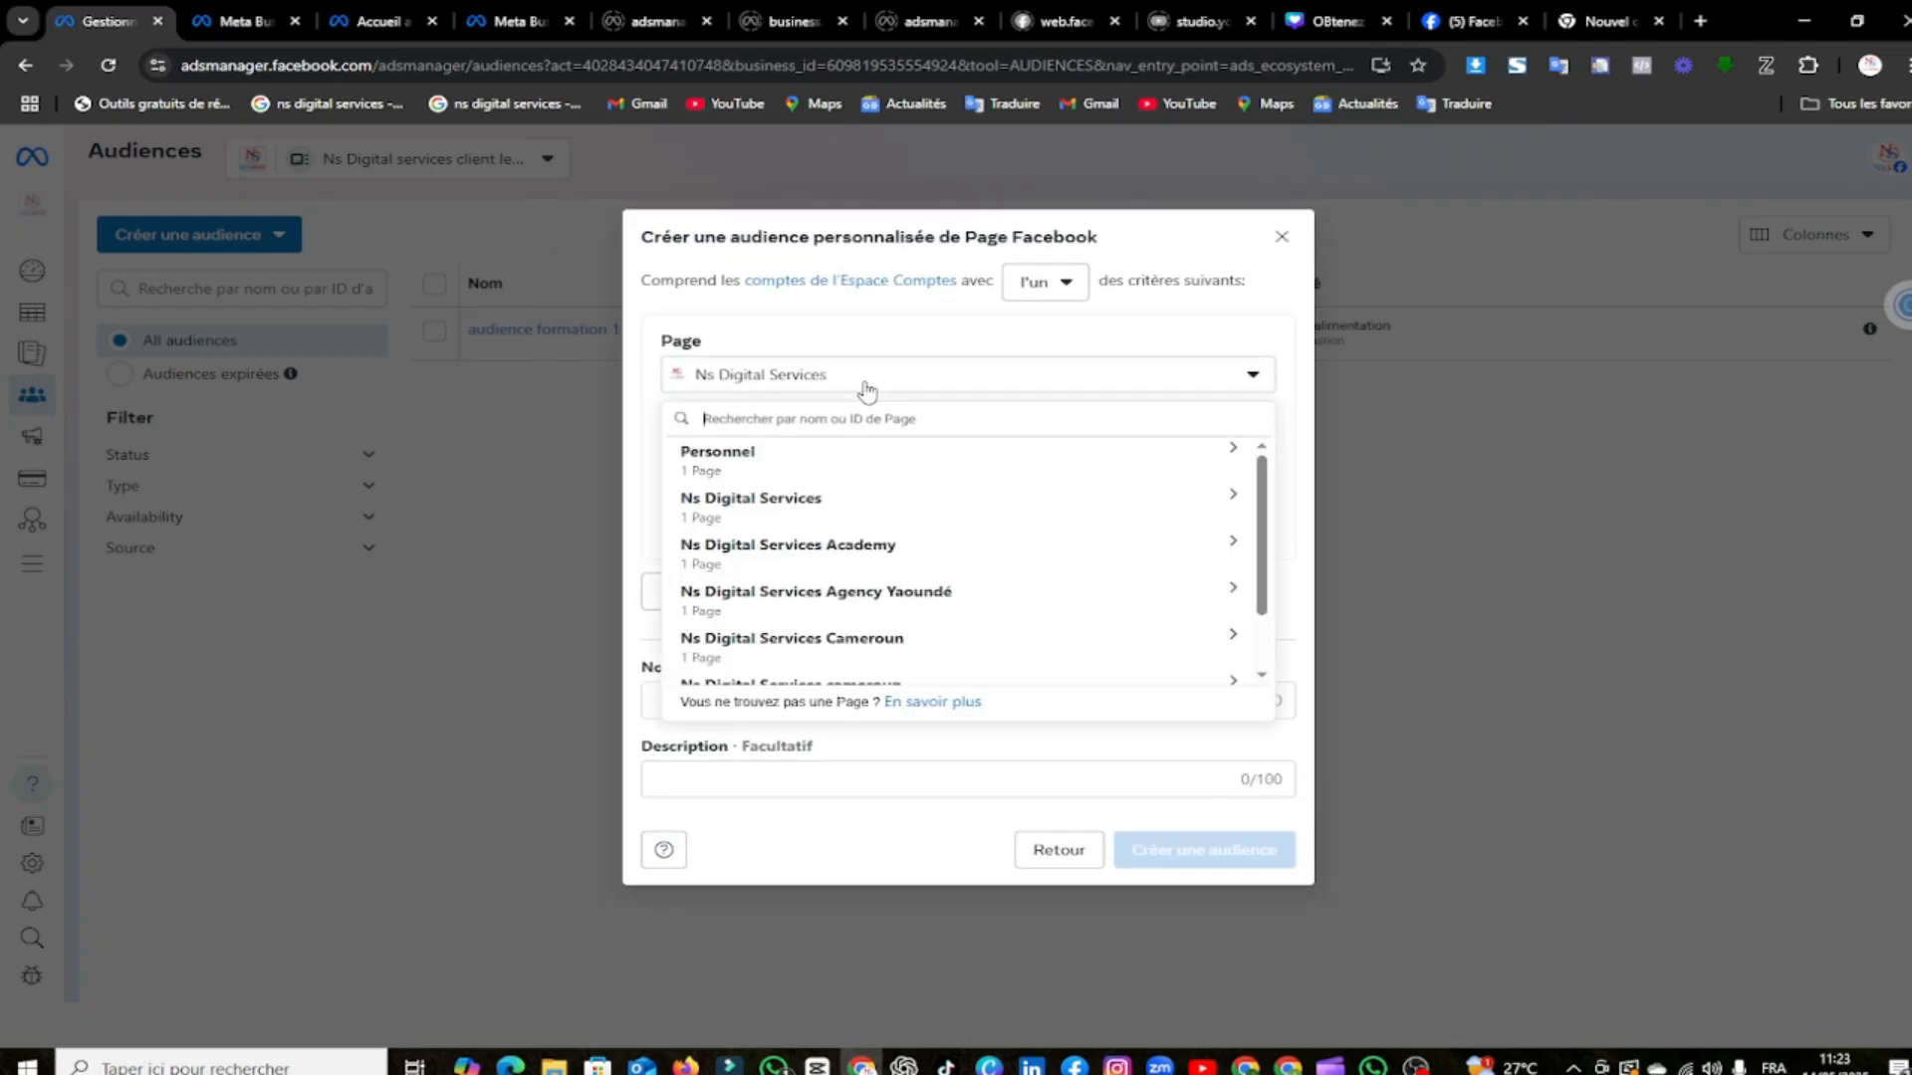
left_click(625, 329)
left_click(752, 450)
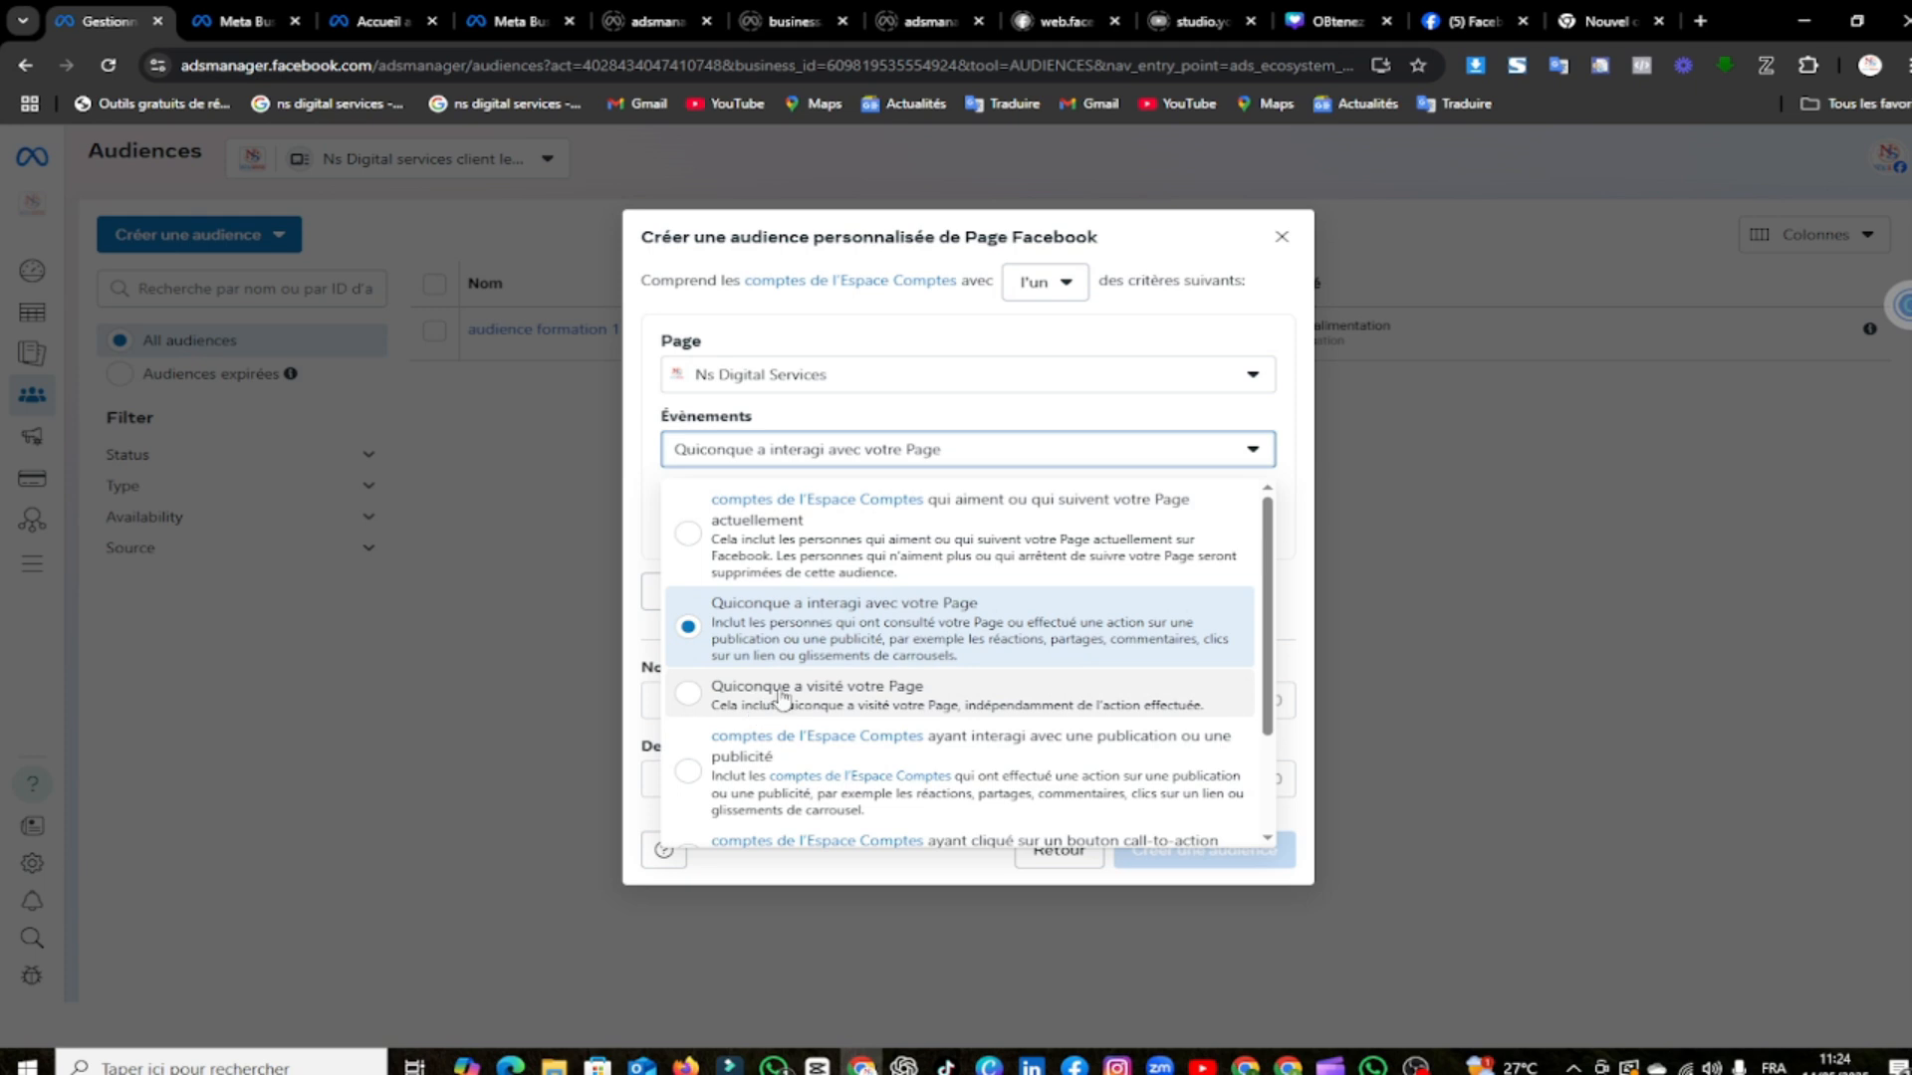
scroll(909, 649, "down", 2)
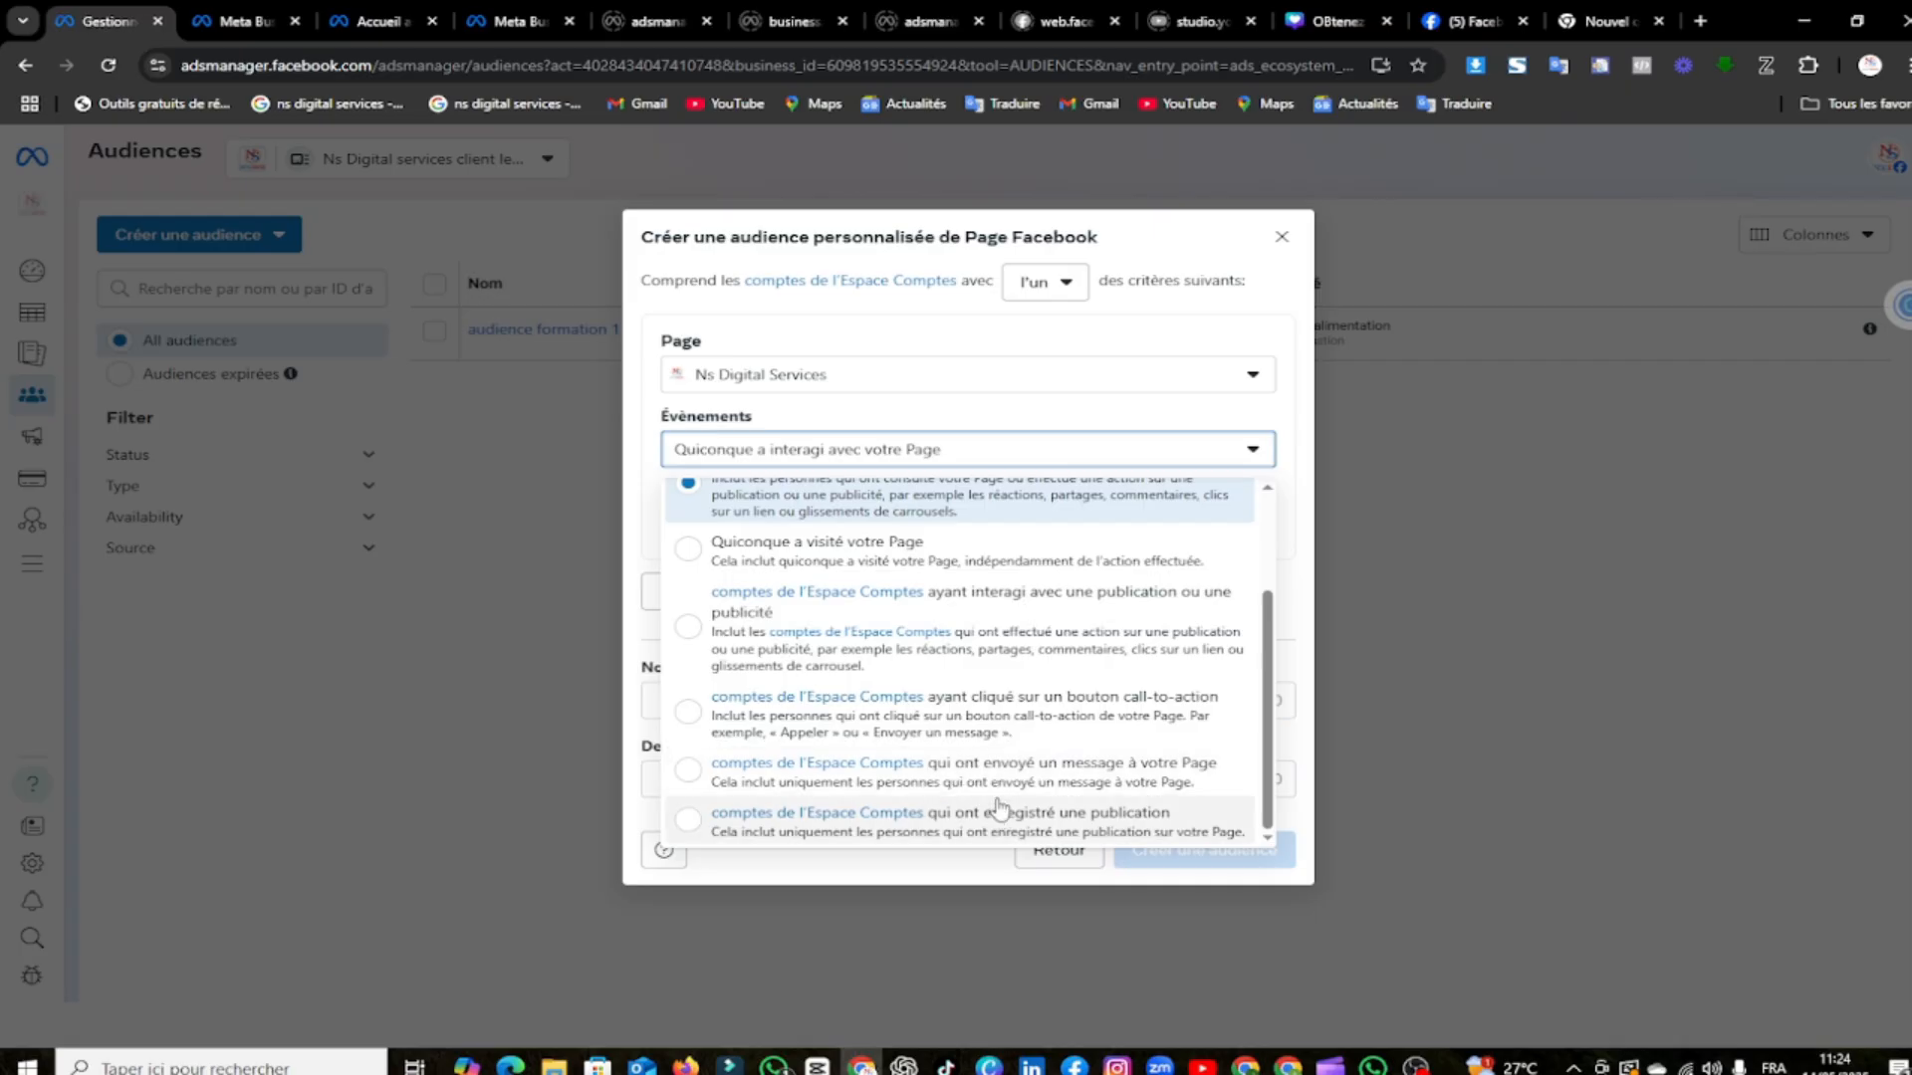
scroll(889, 598, "up", 2)
scroll(891, 610, "down", 2)
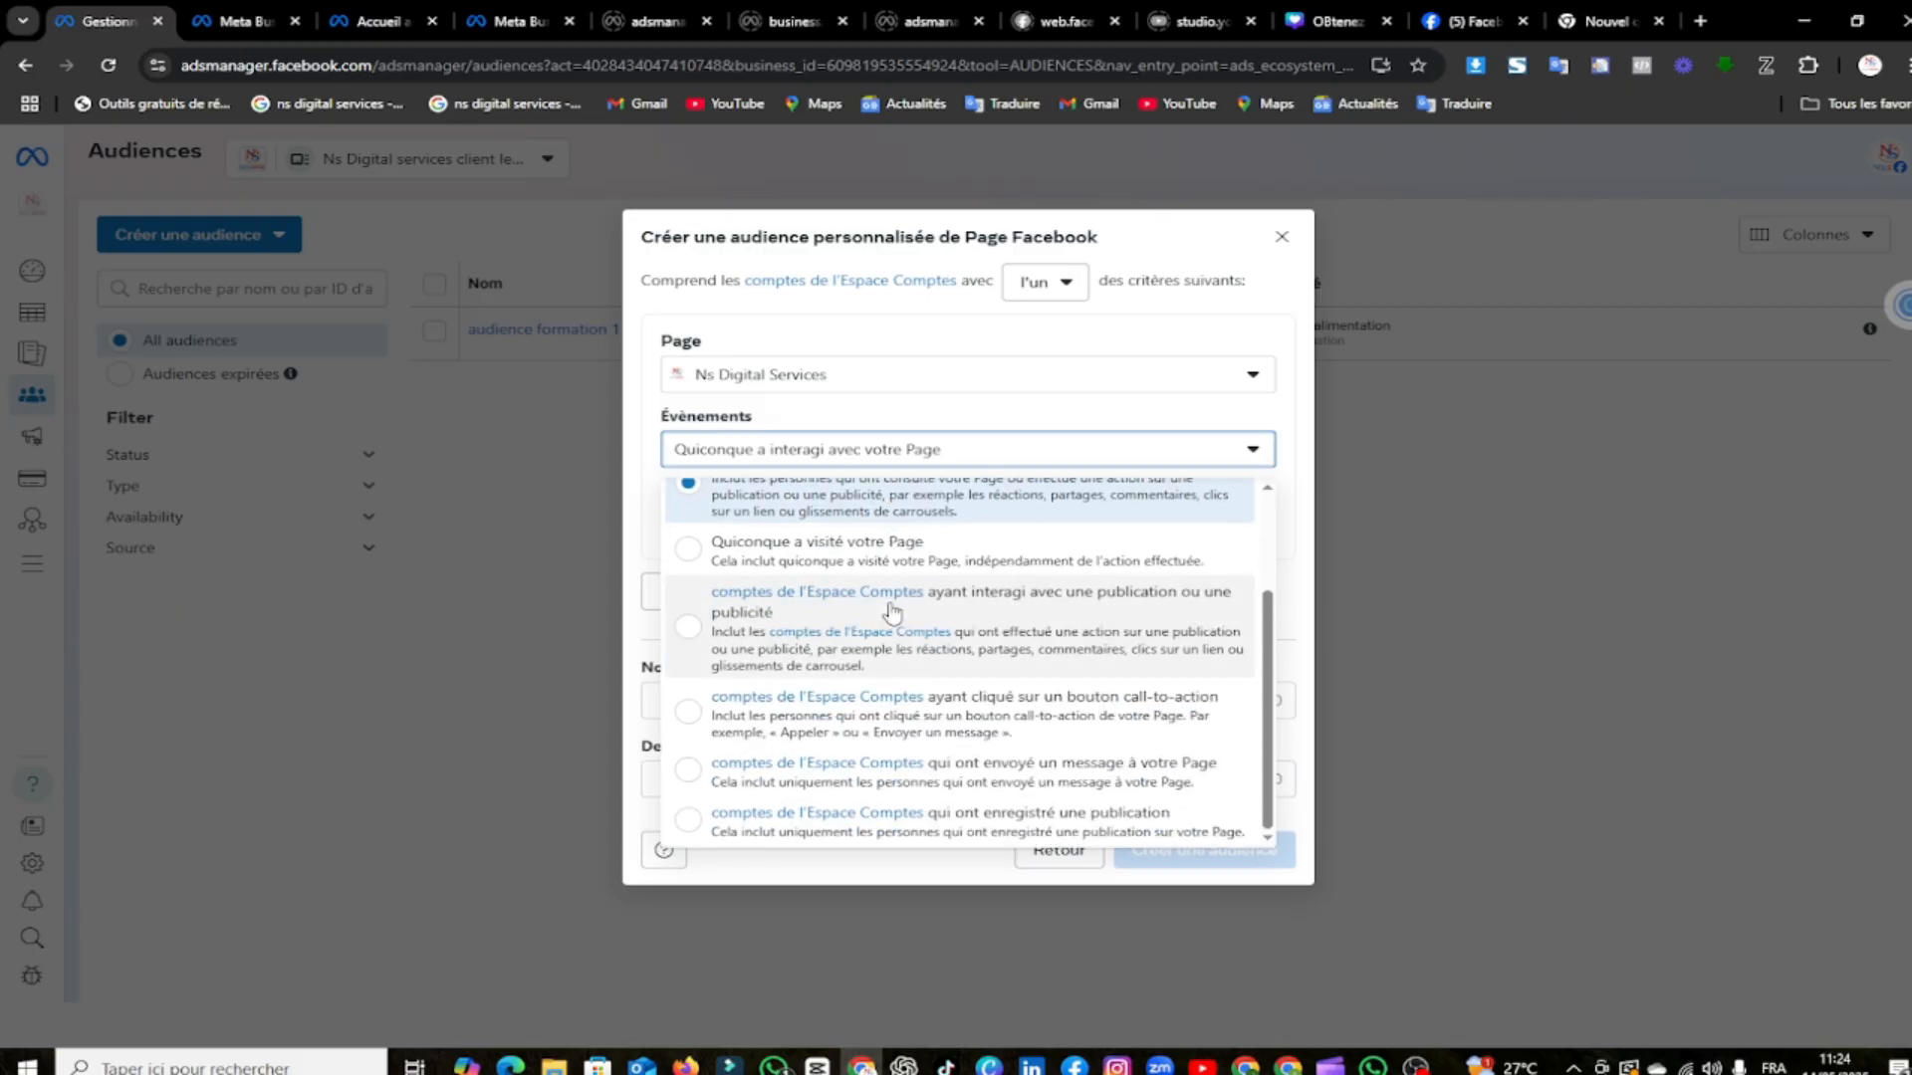
left_click(908, 721)
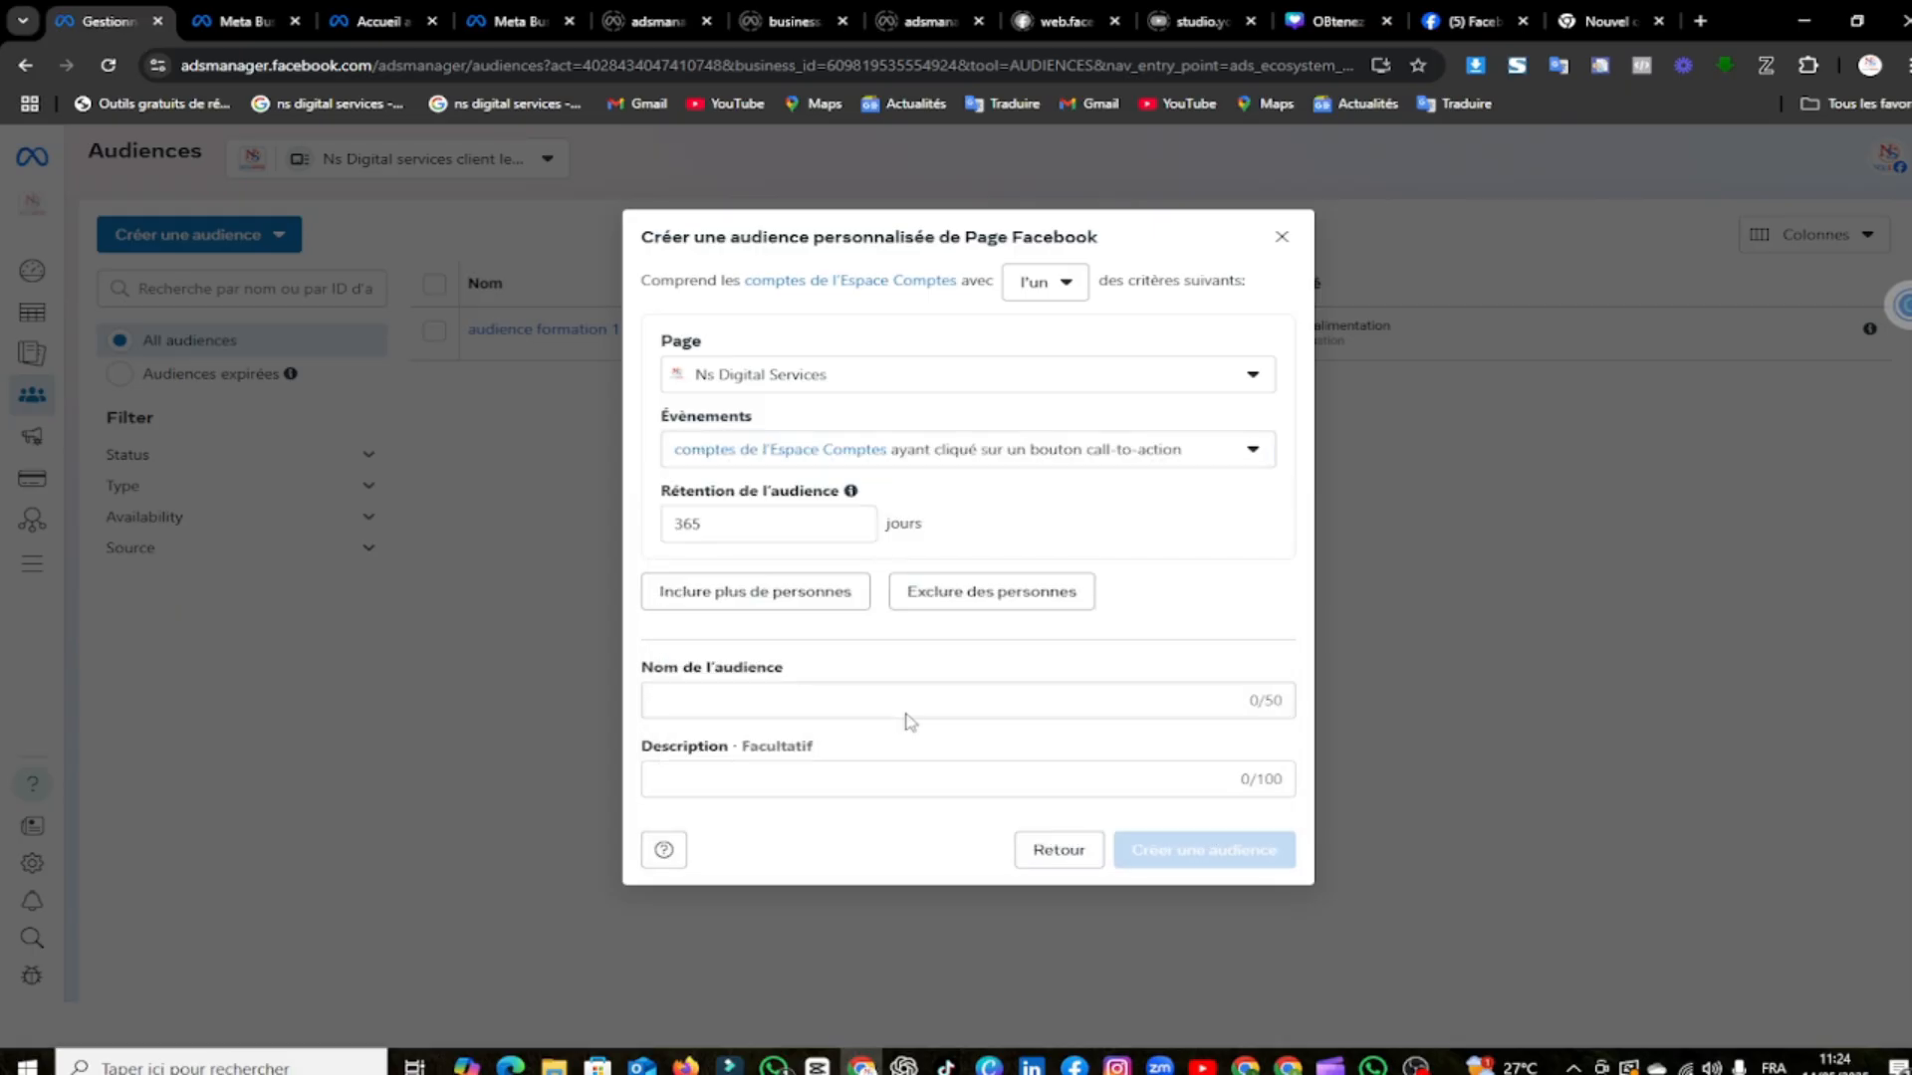
Set the Page audience's retention to 30 days
double_click(741, 521)
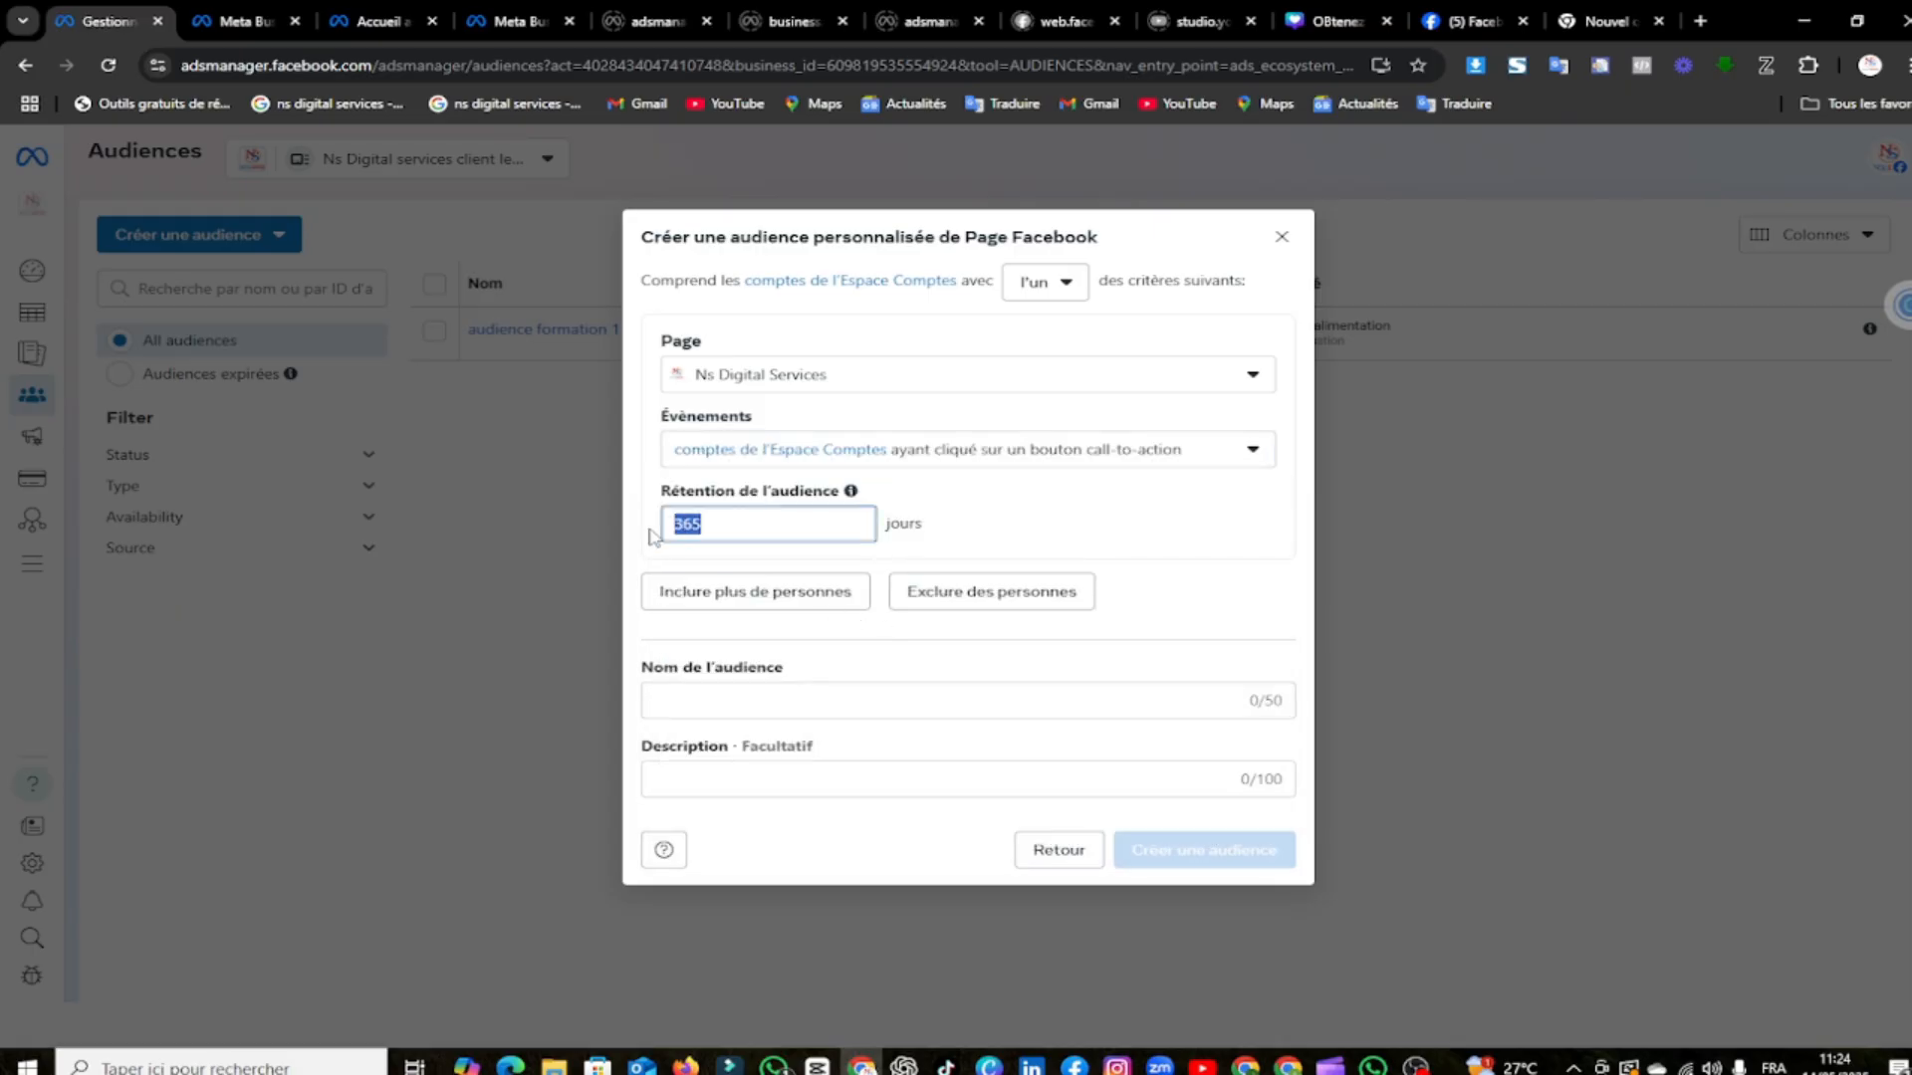
type("30")
left_click(1116, 520)
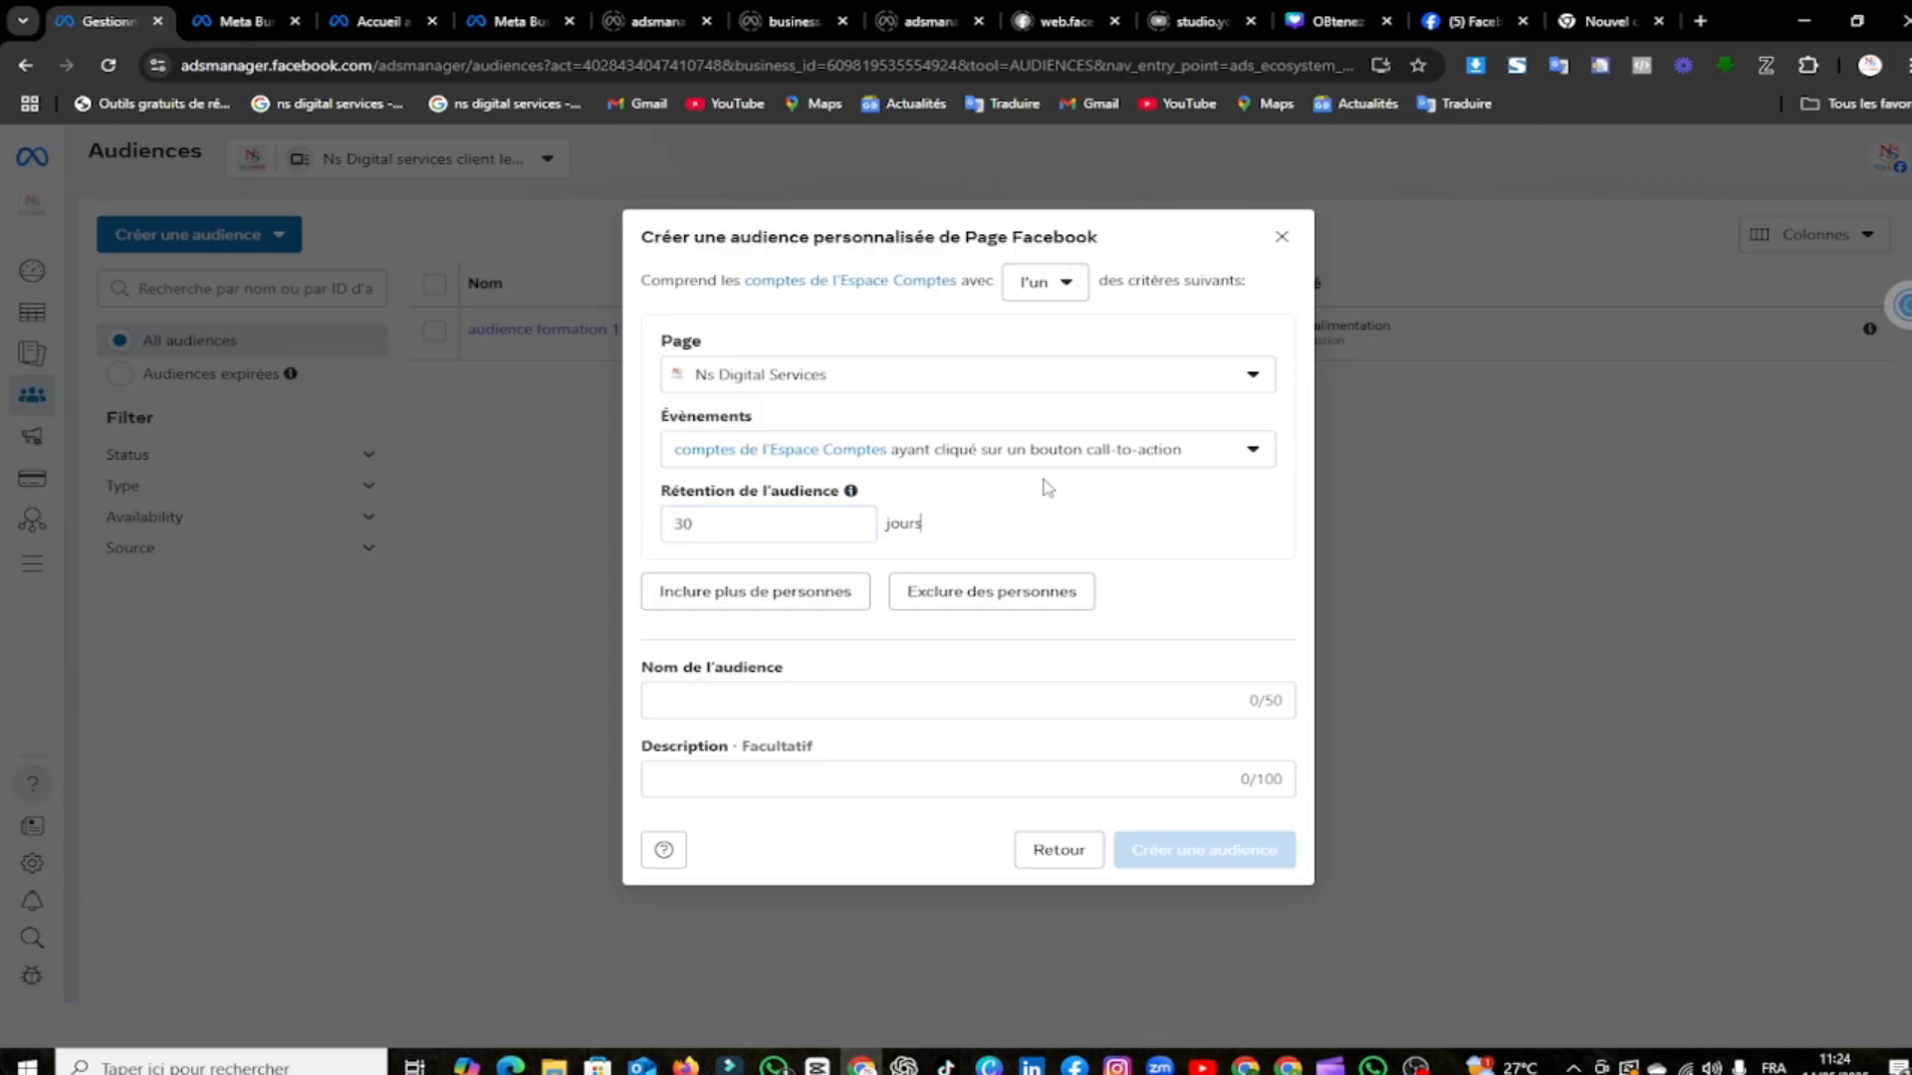
Name the Page audience "audience formation 2", create it and close the follow-up suggestions
left_click(821, 703)
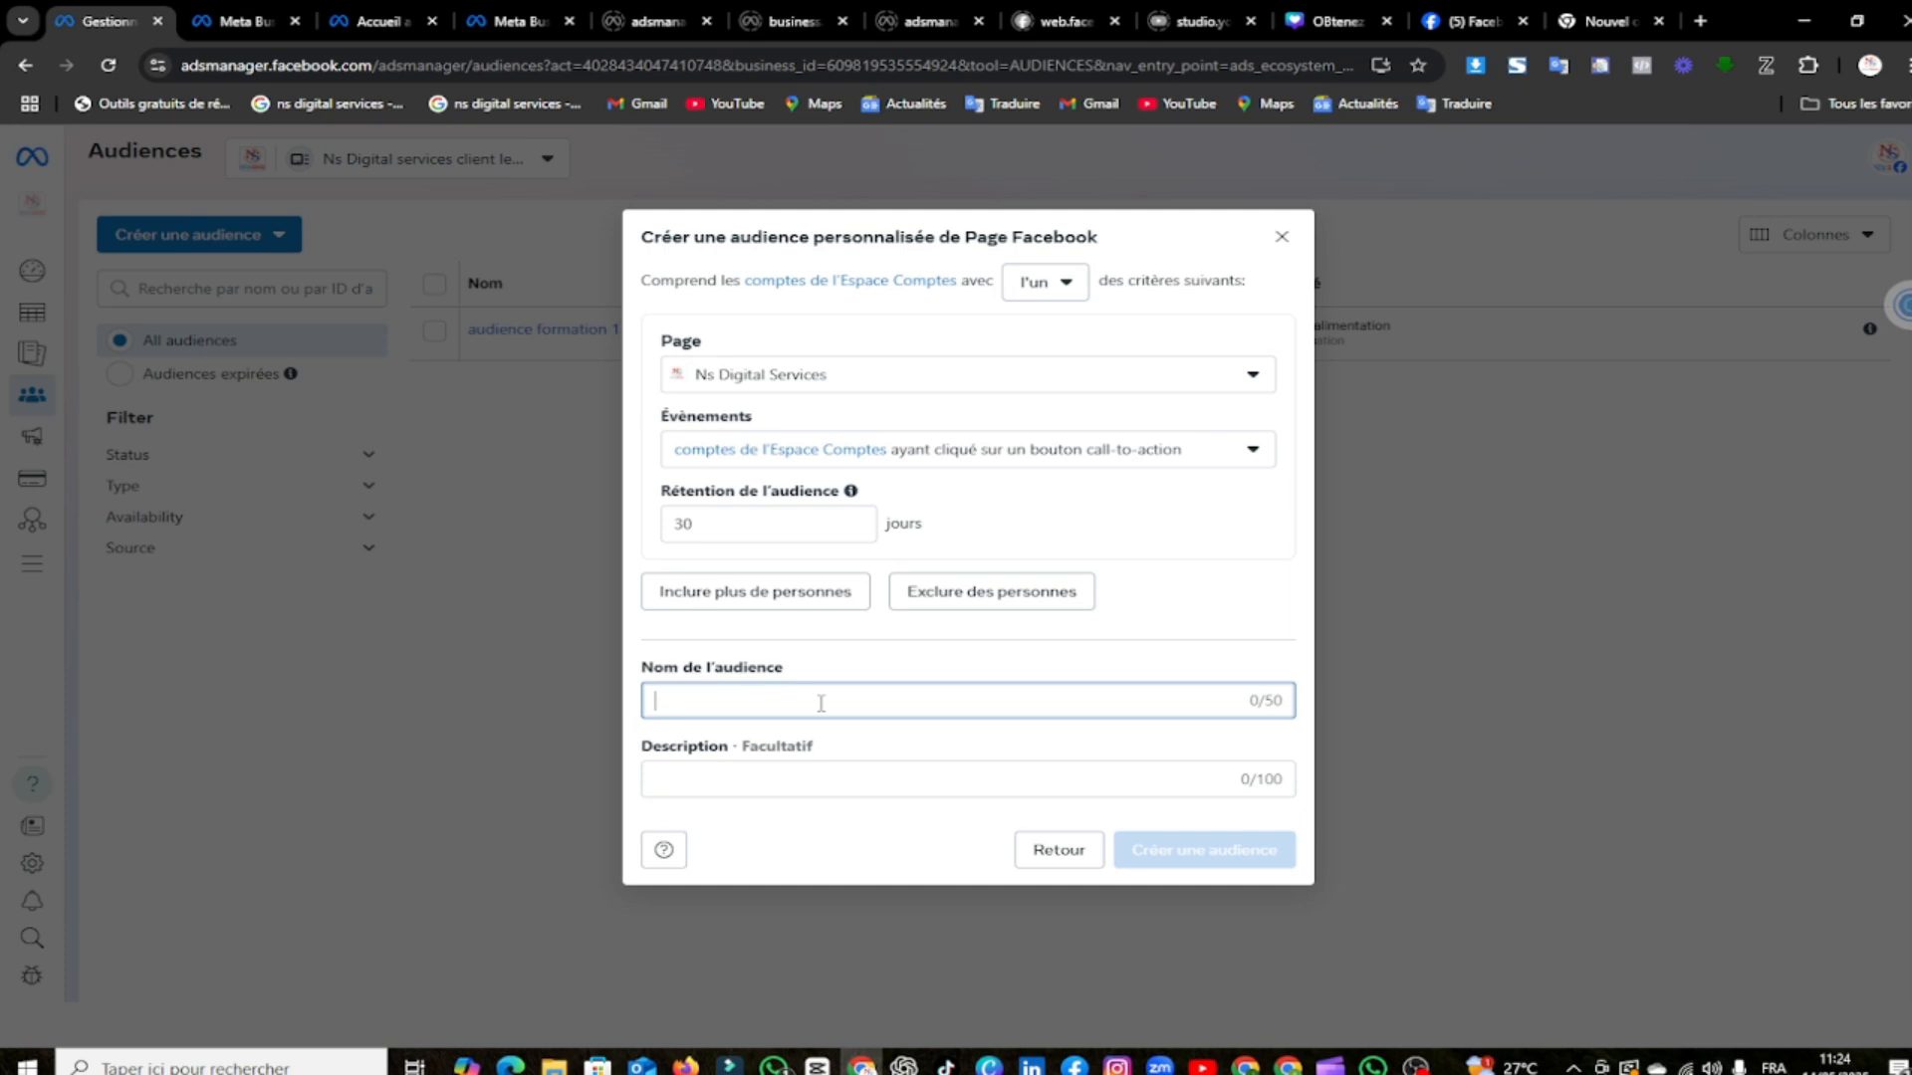
type("audi")
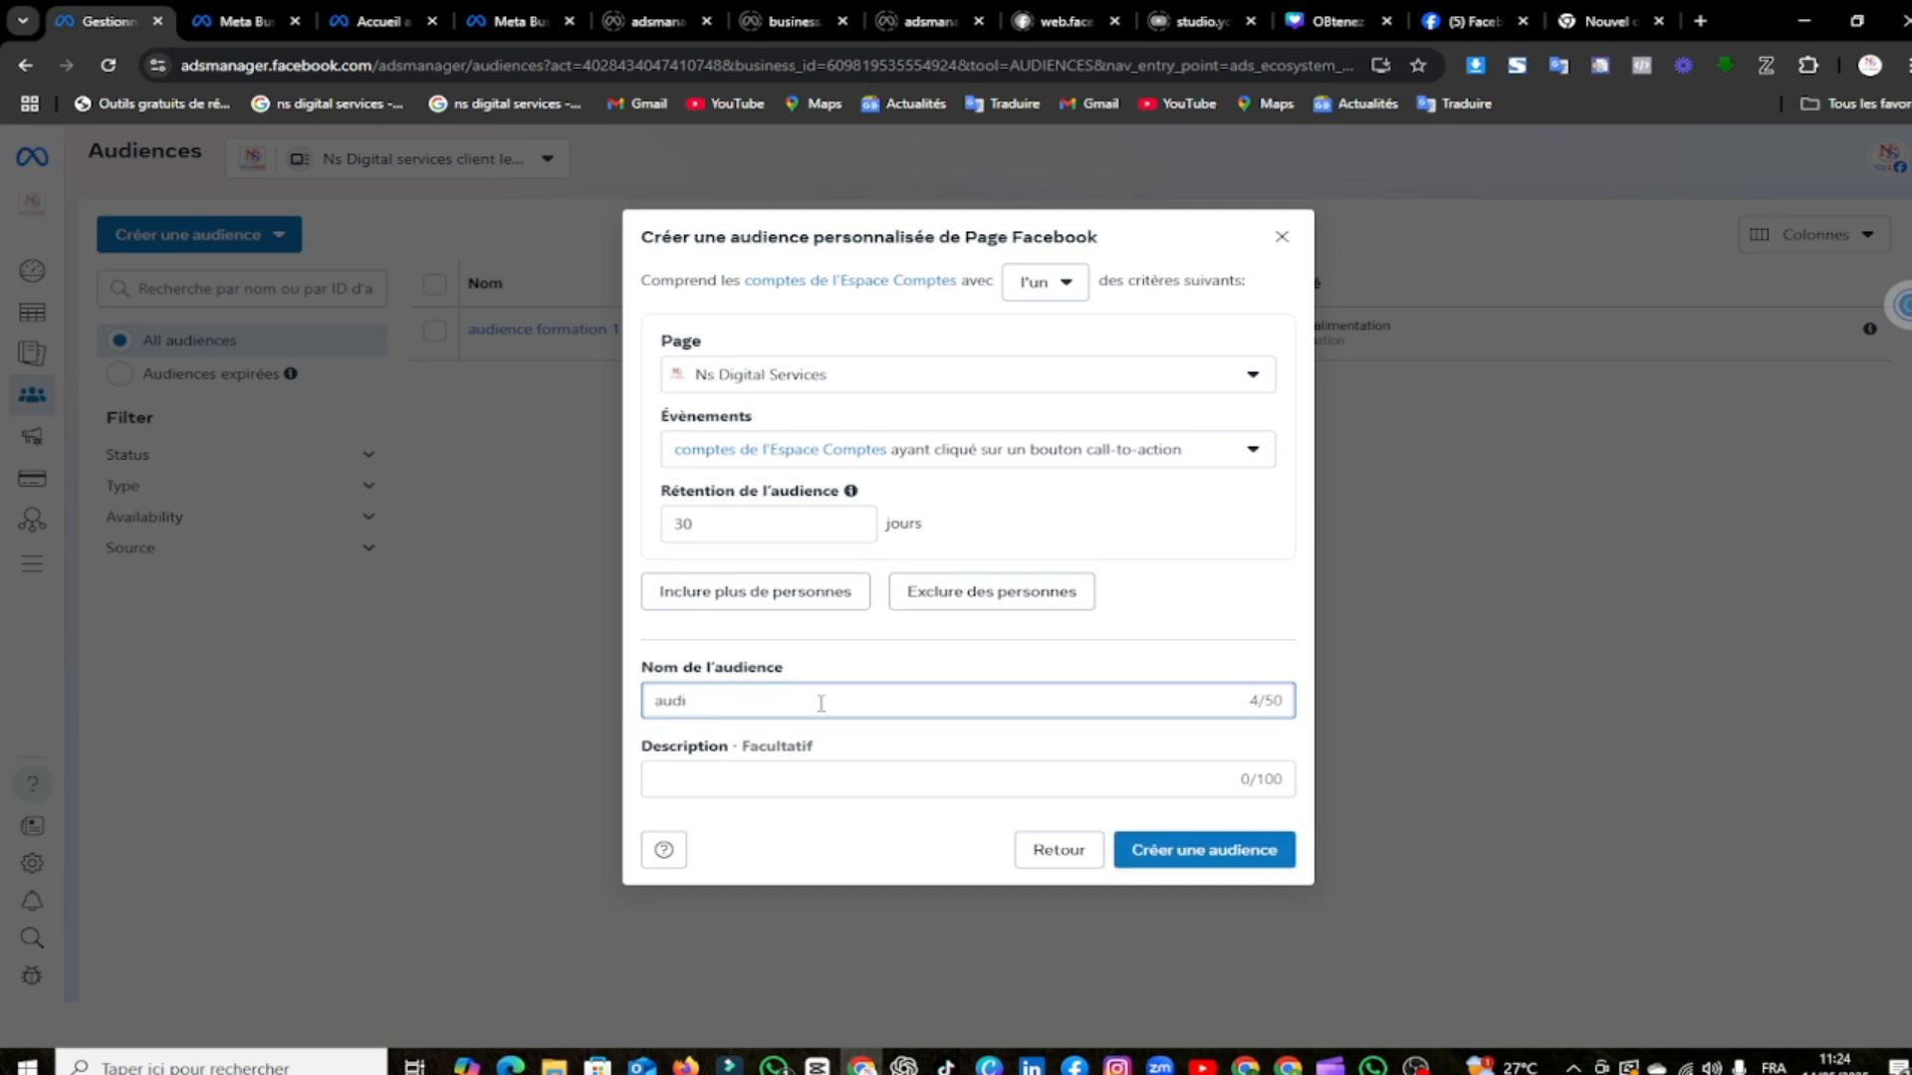
type("ence formation 2")
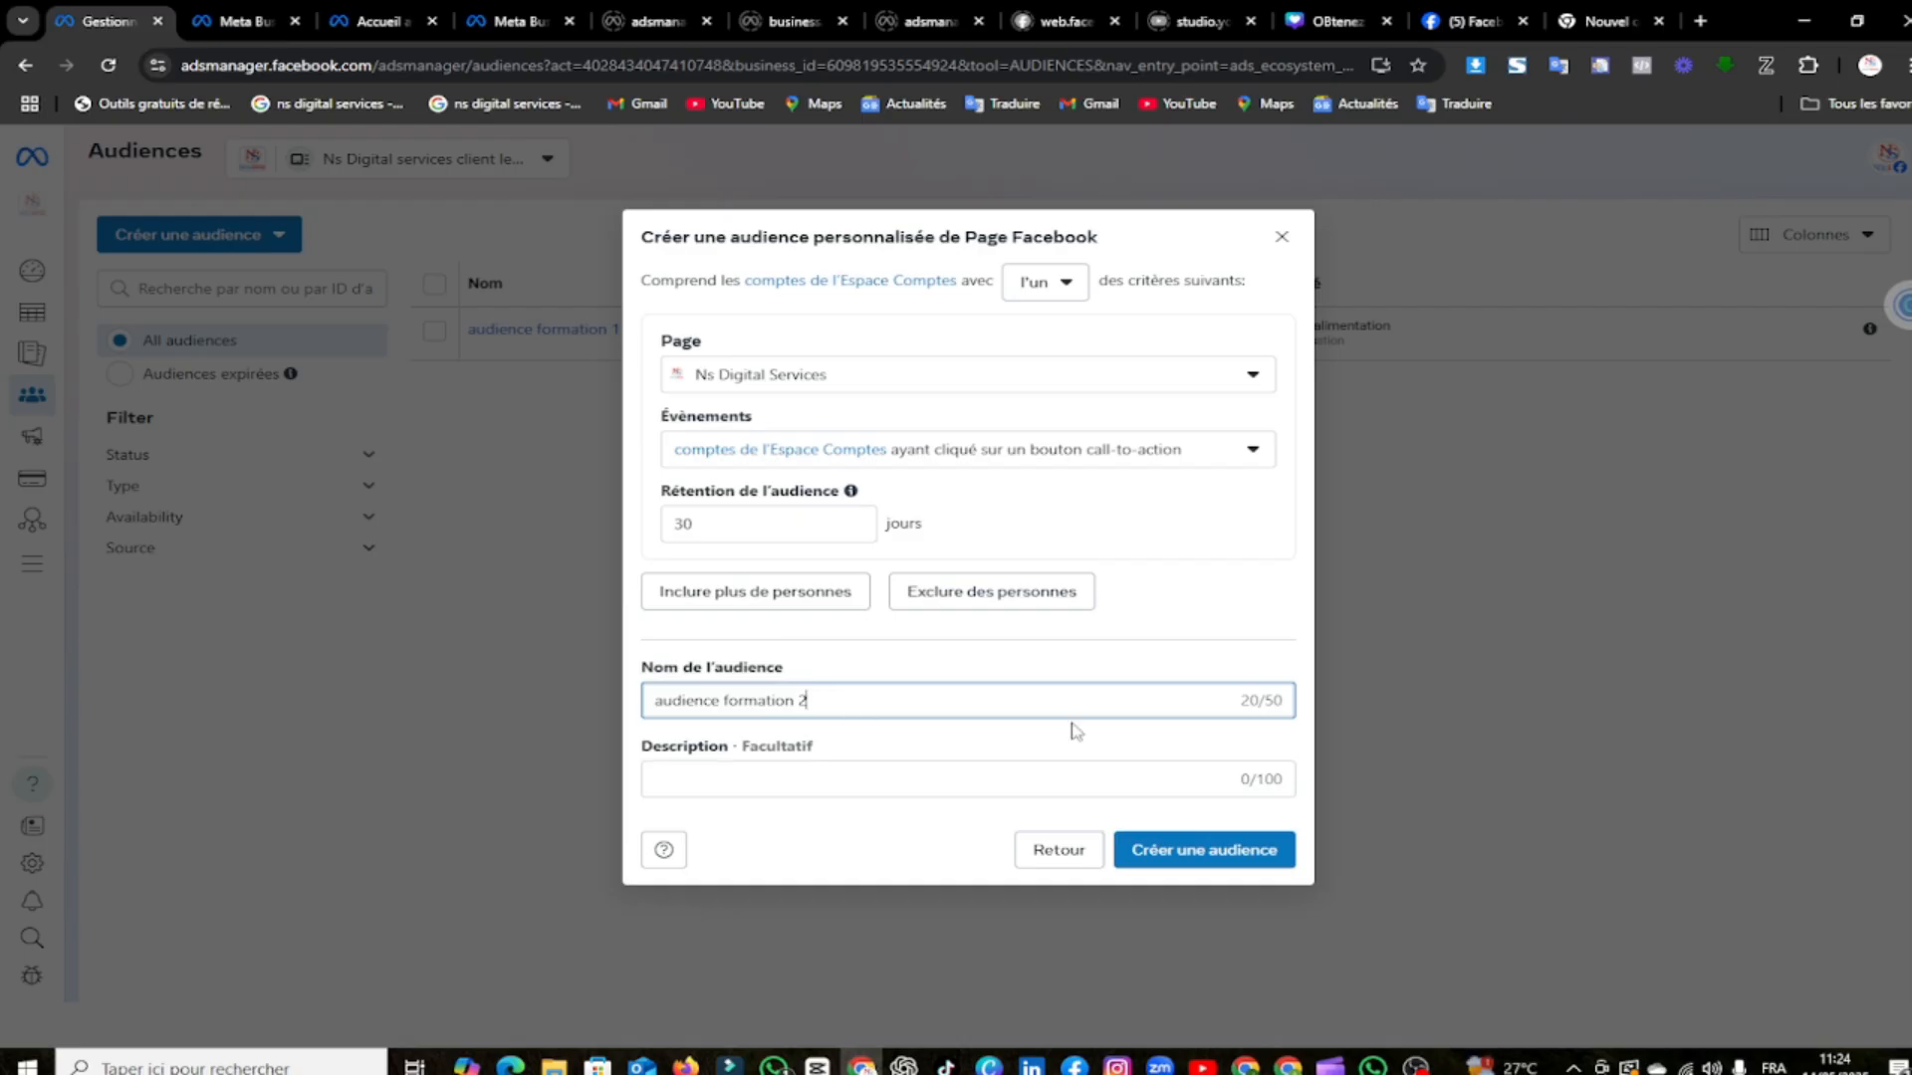
left_click(1191, 849)
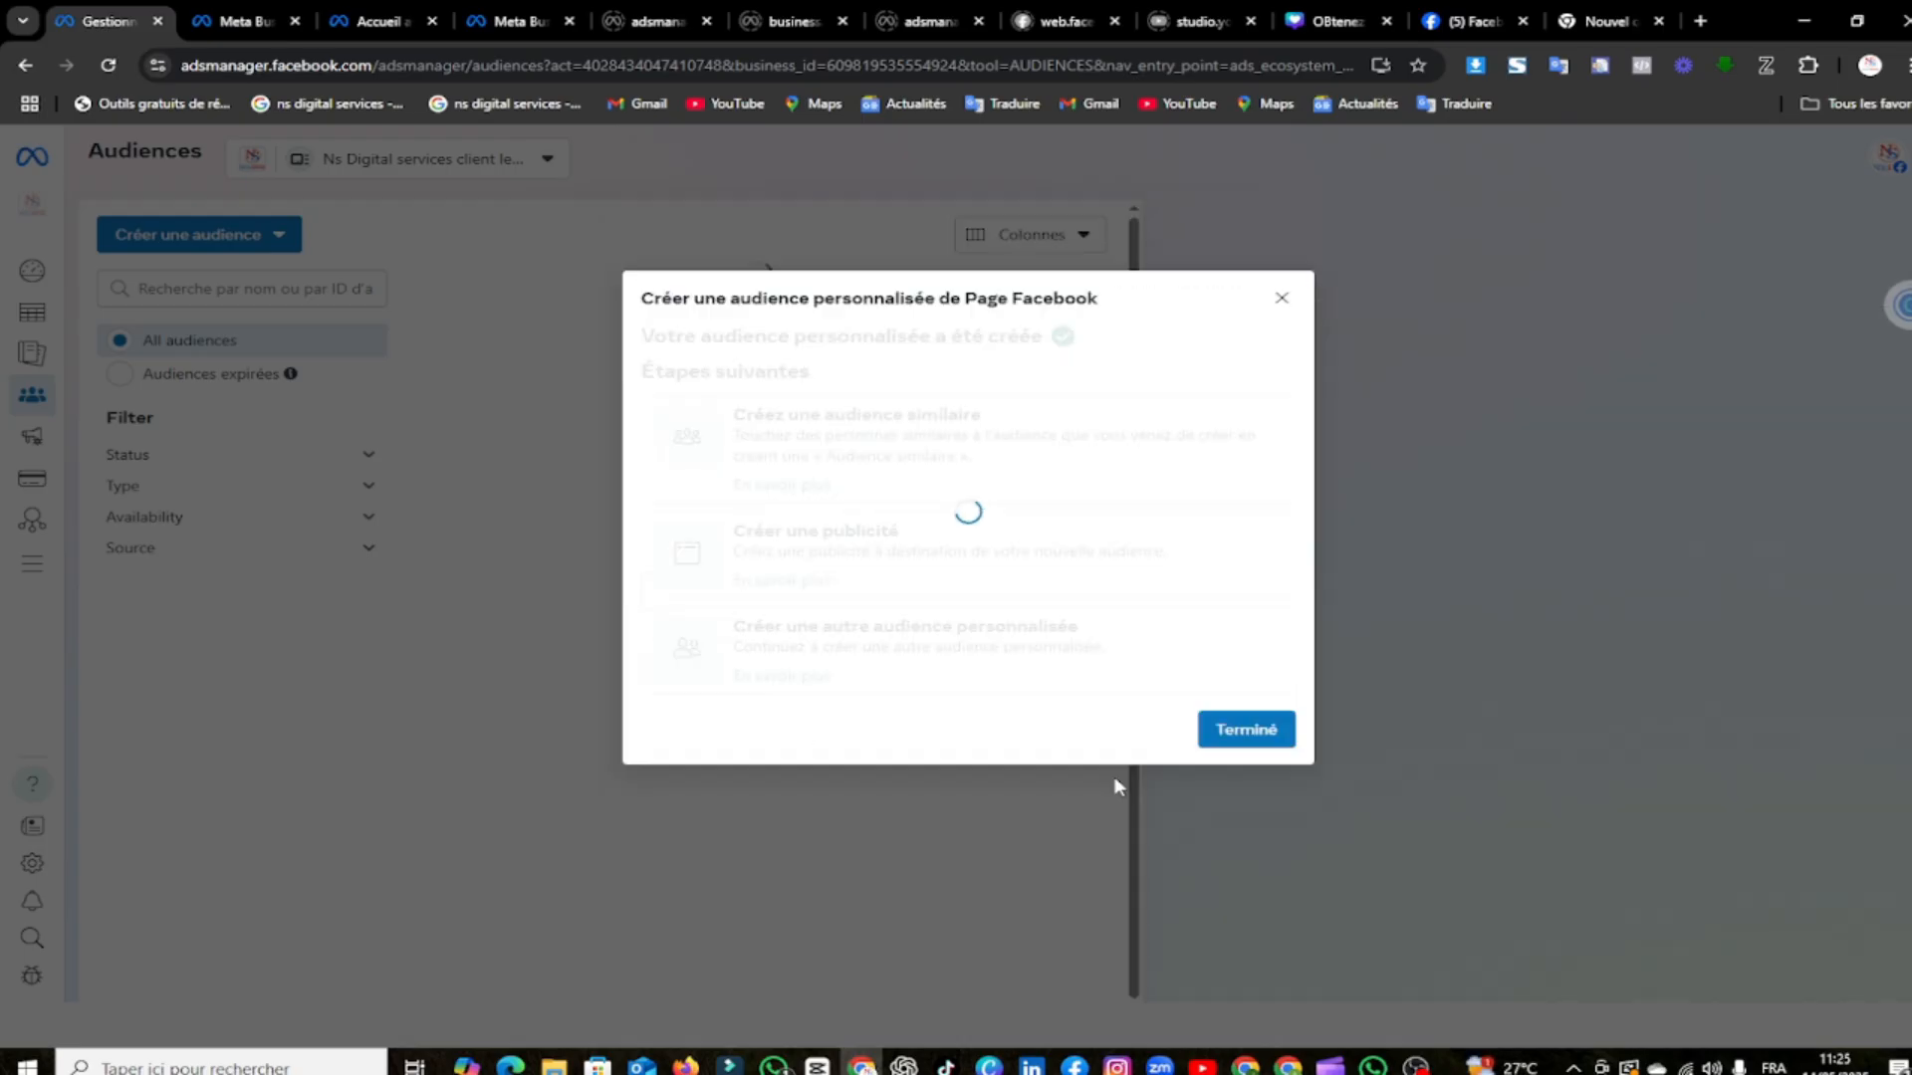
left_click(1243, 730)
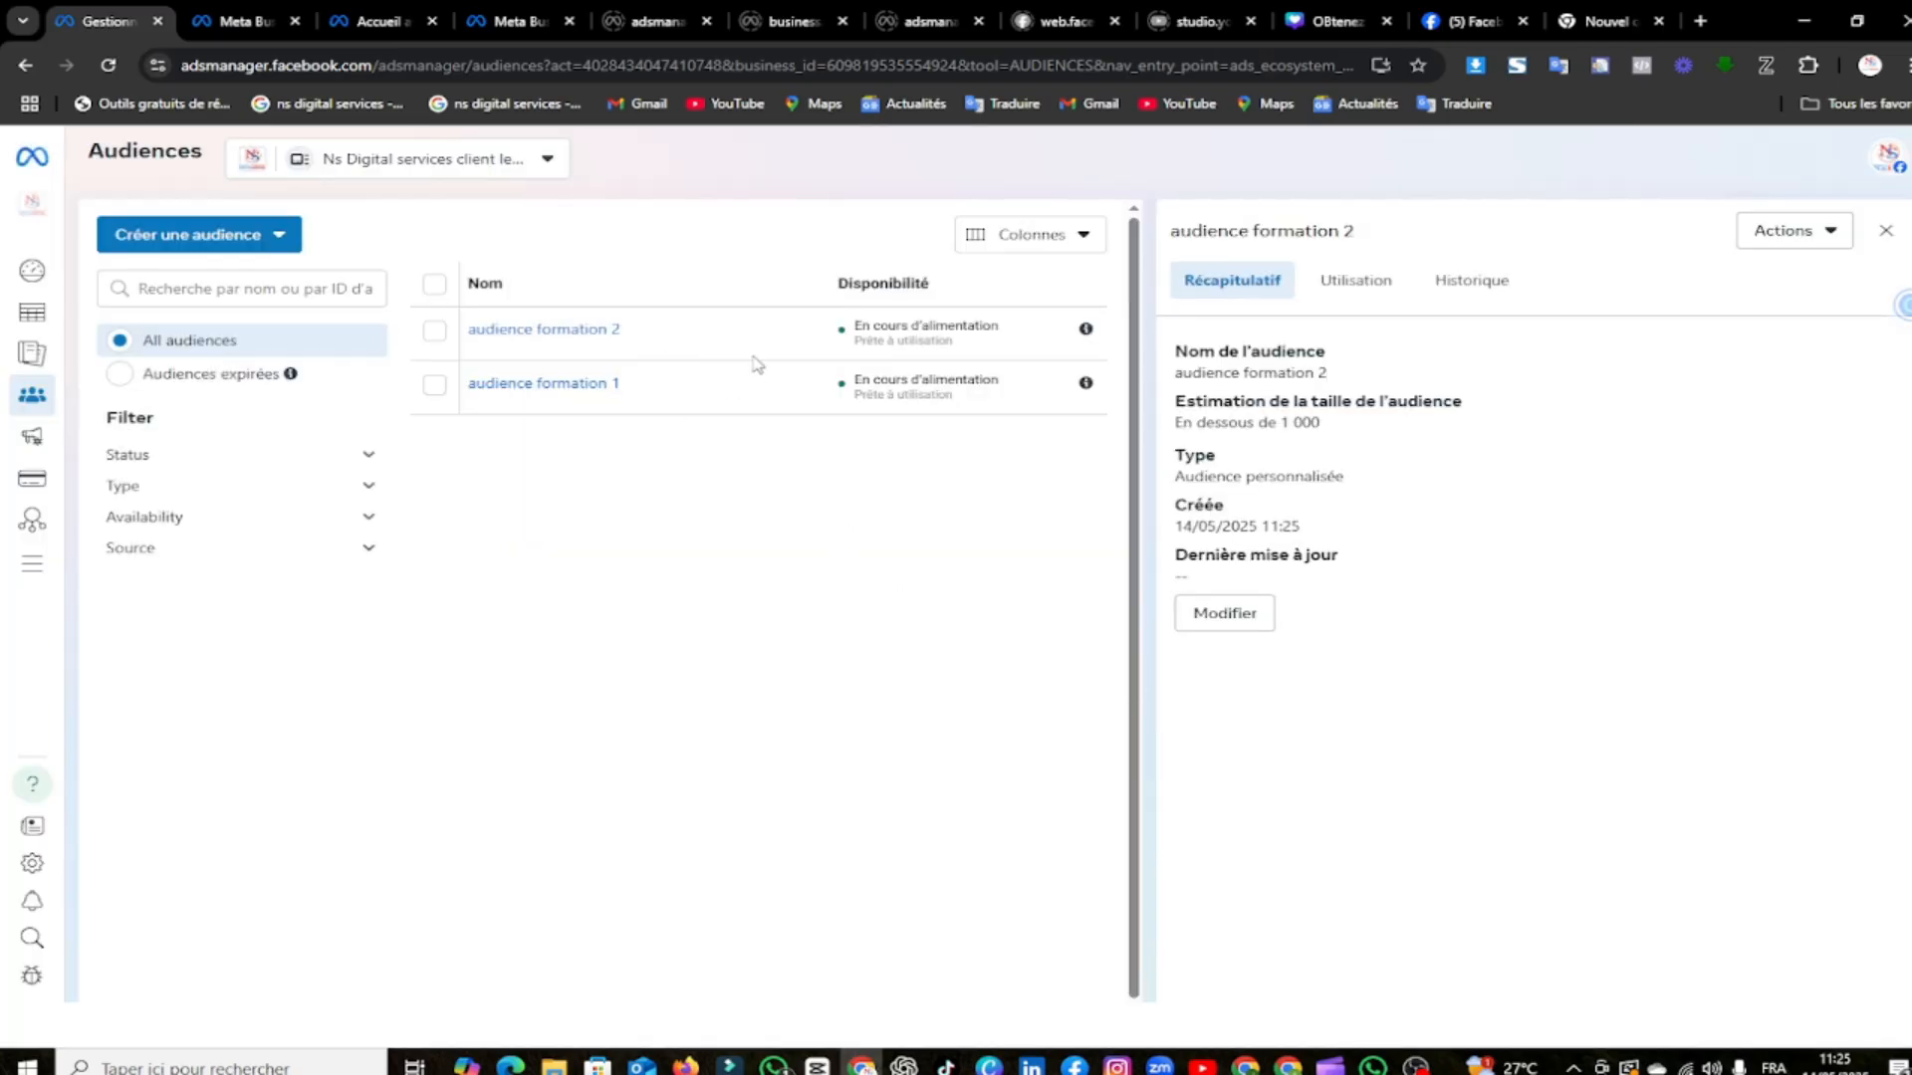
Start a lookalike audience with the custom audience "audience formation 1" as its source
left_click(200, 245)
left_click(191, 326)
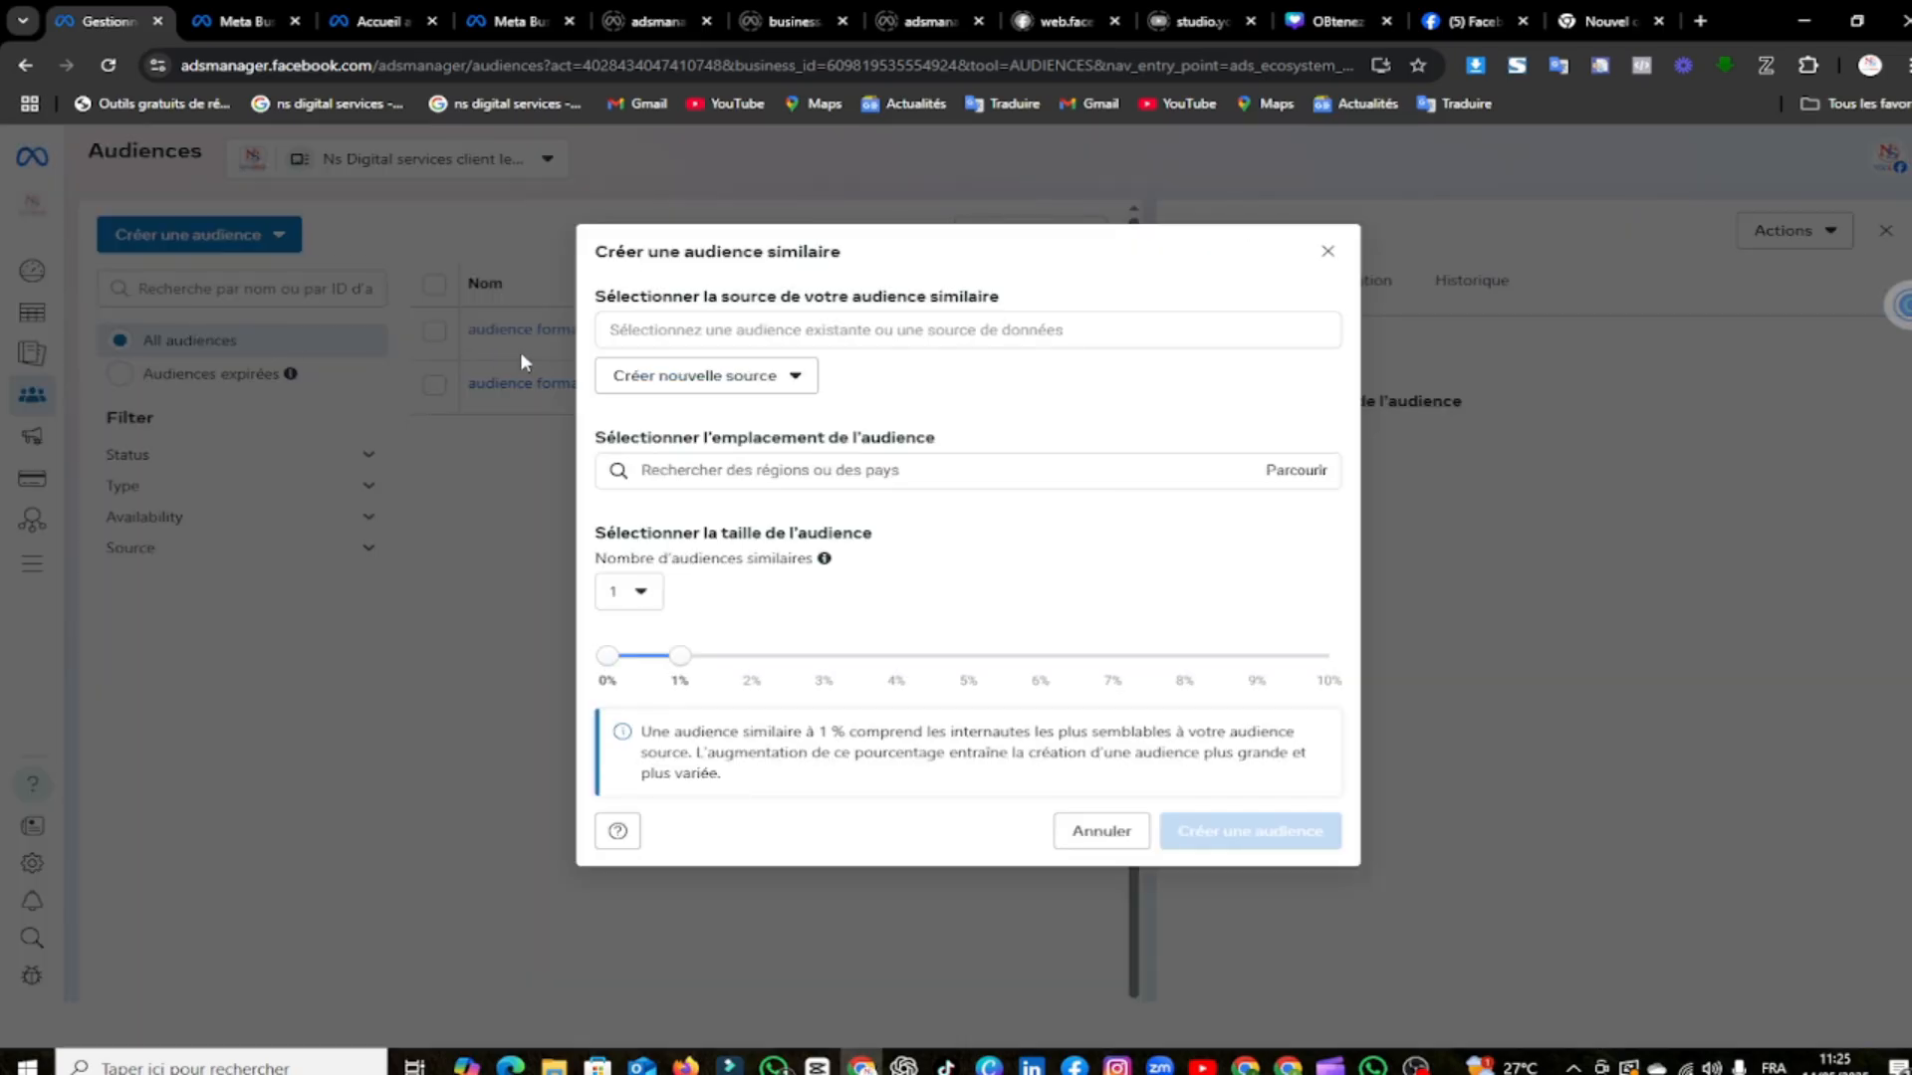
left_click(693, 331)
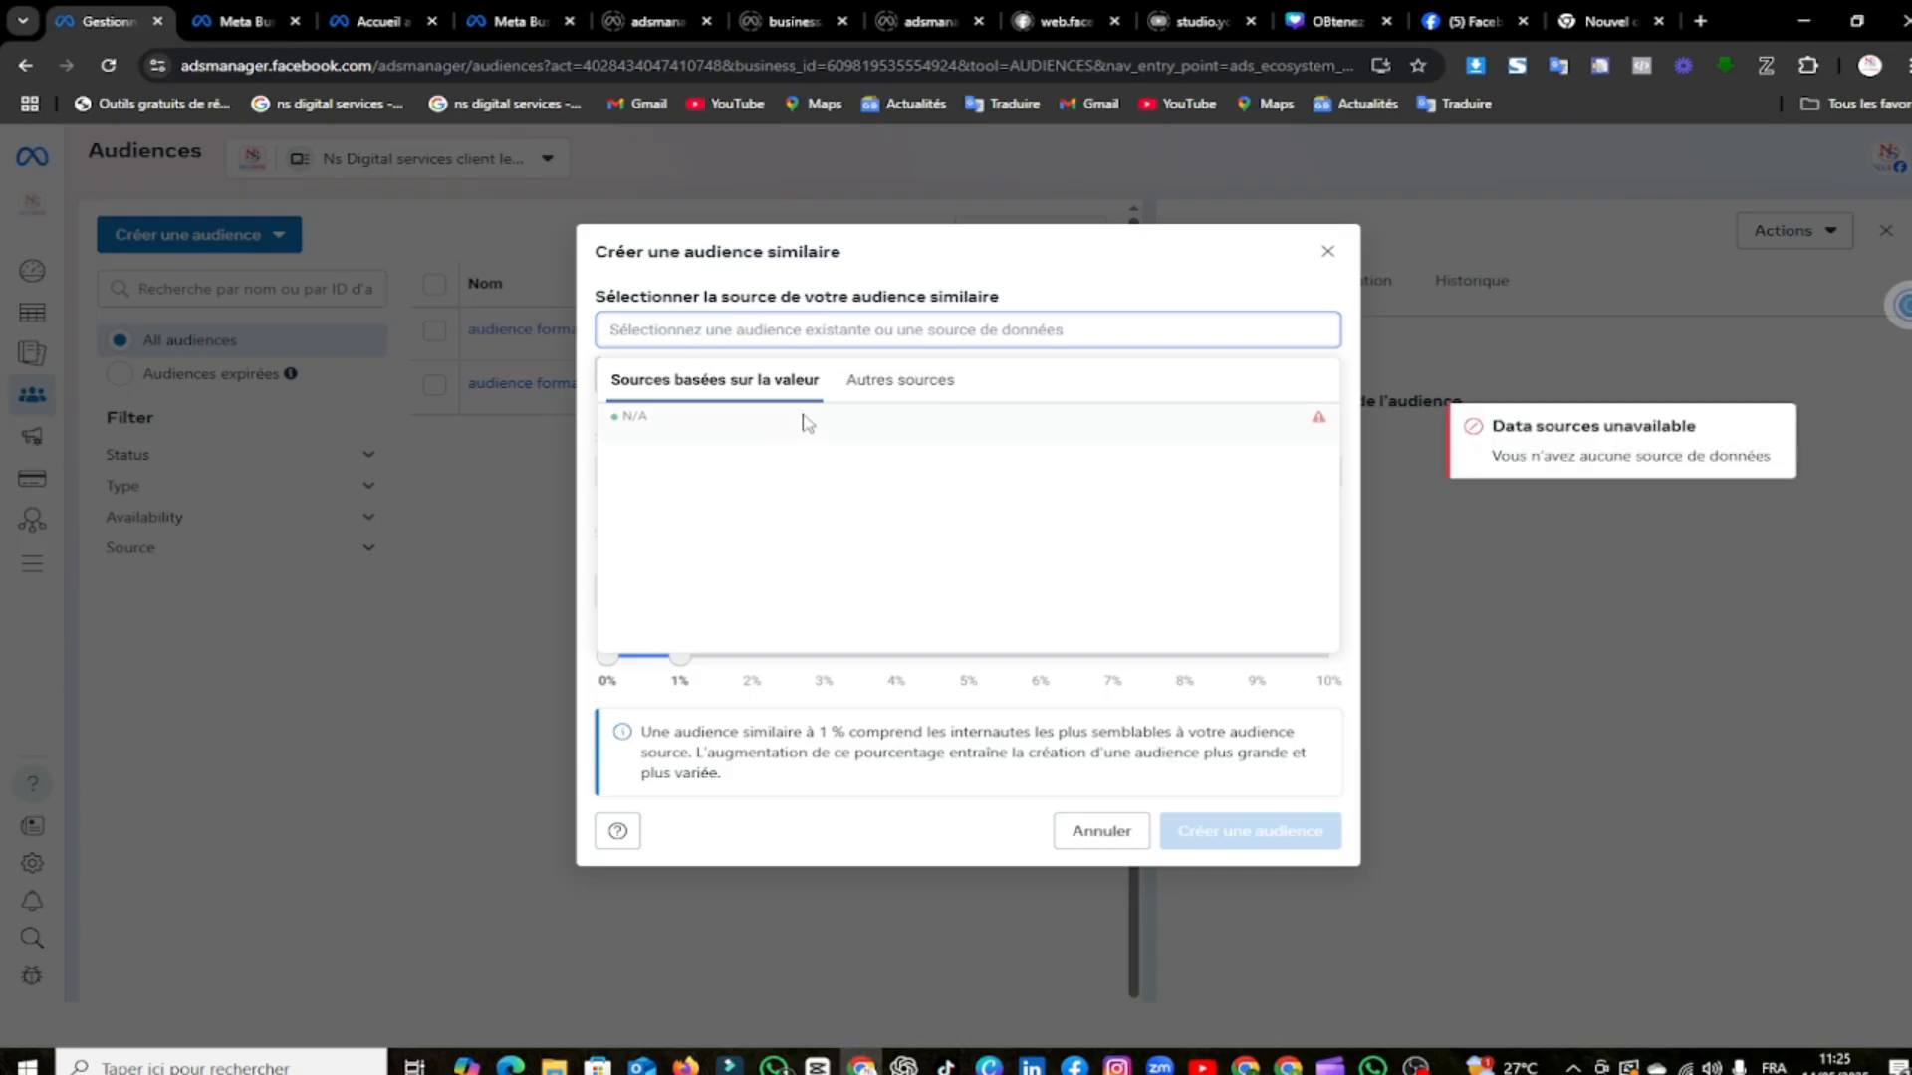
left_click(875, 380)
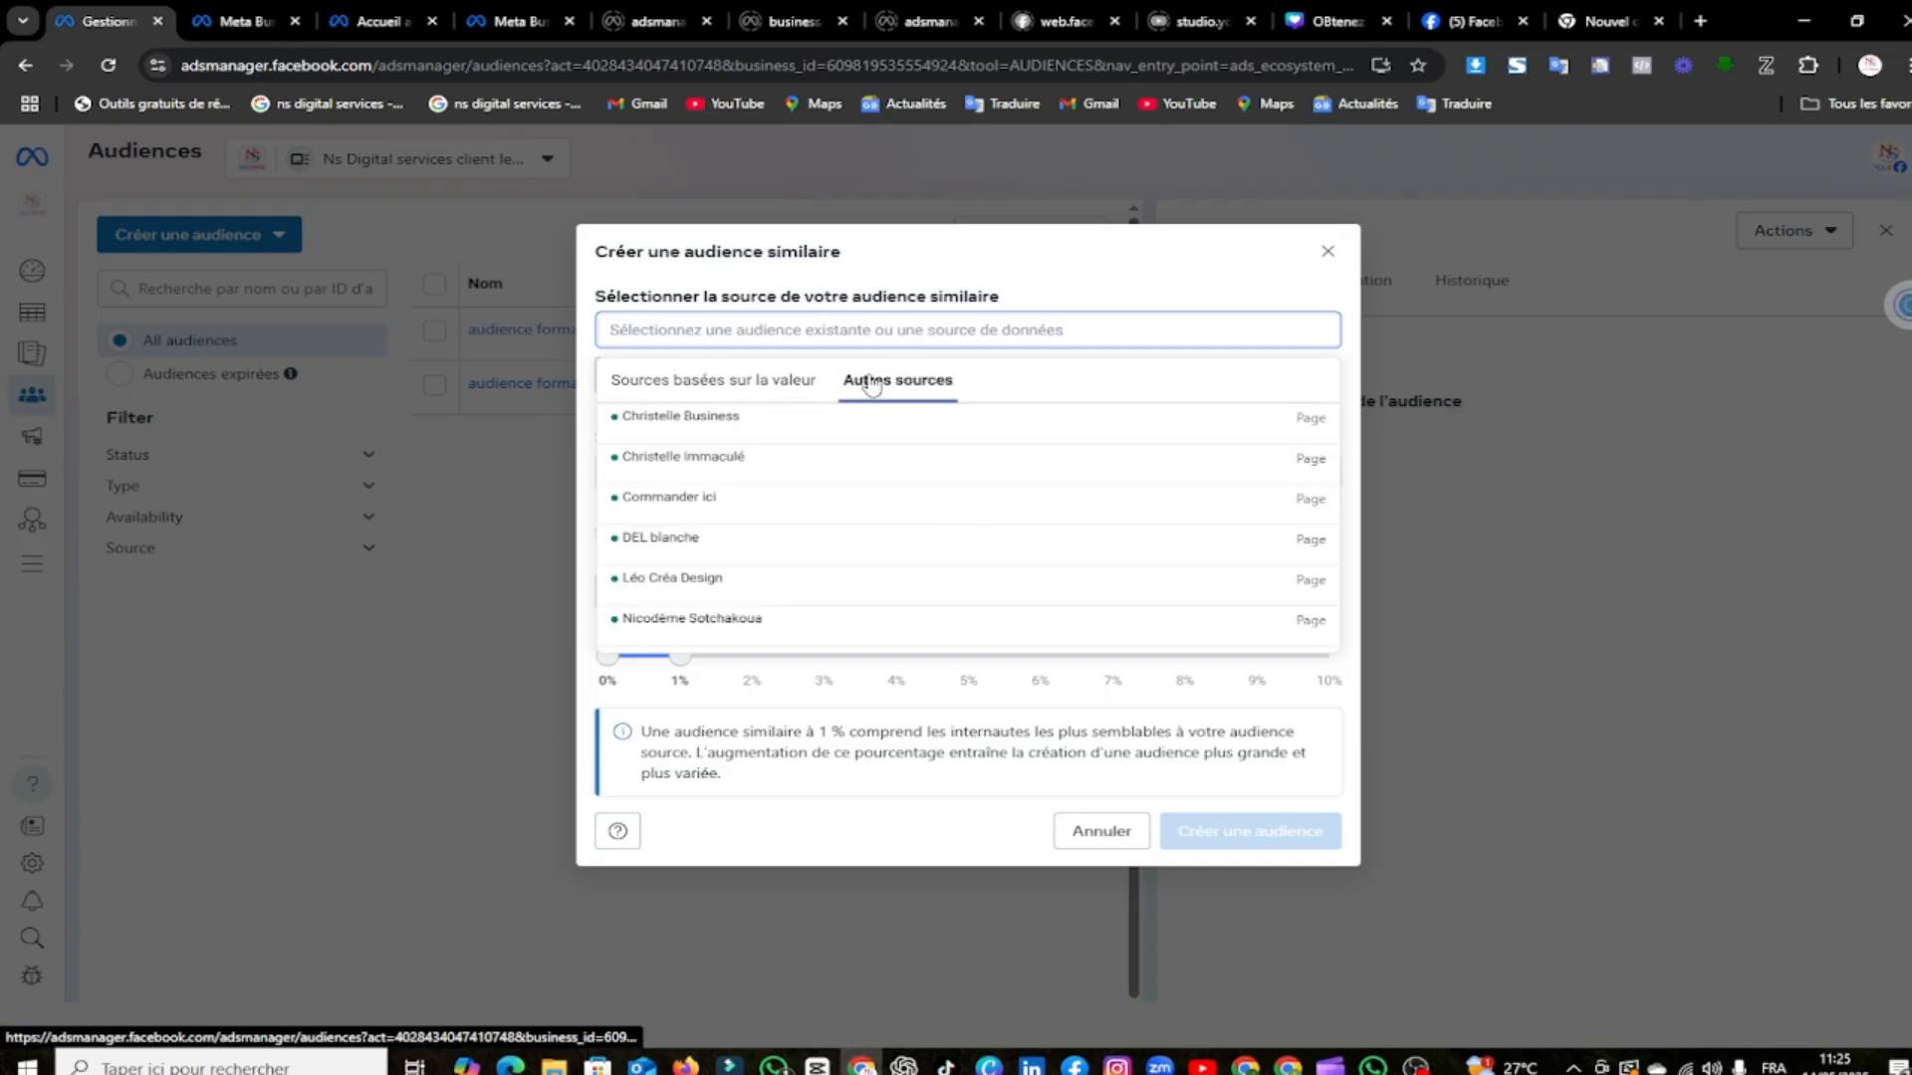
scroll(759, 468, "down", 2)
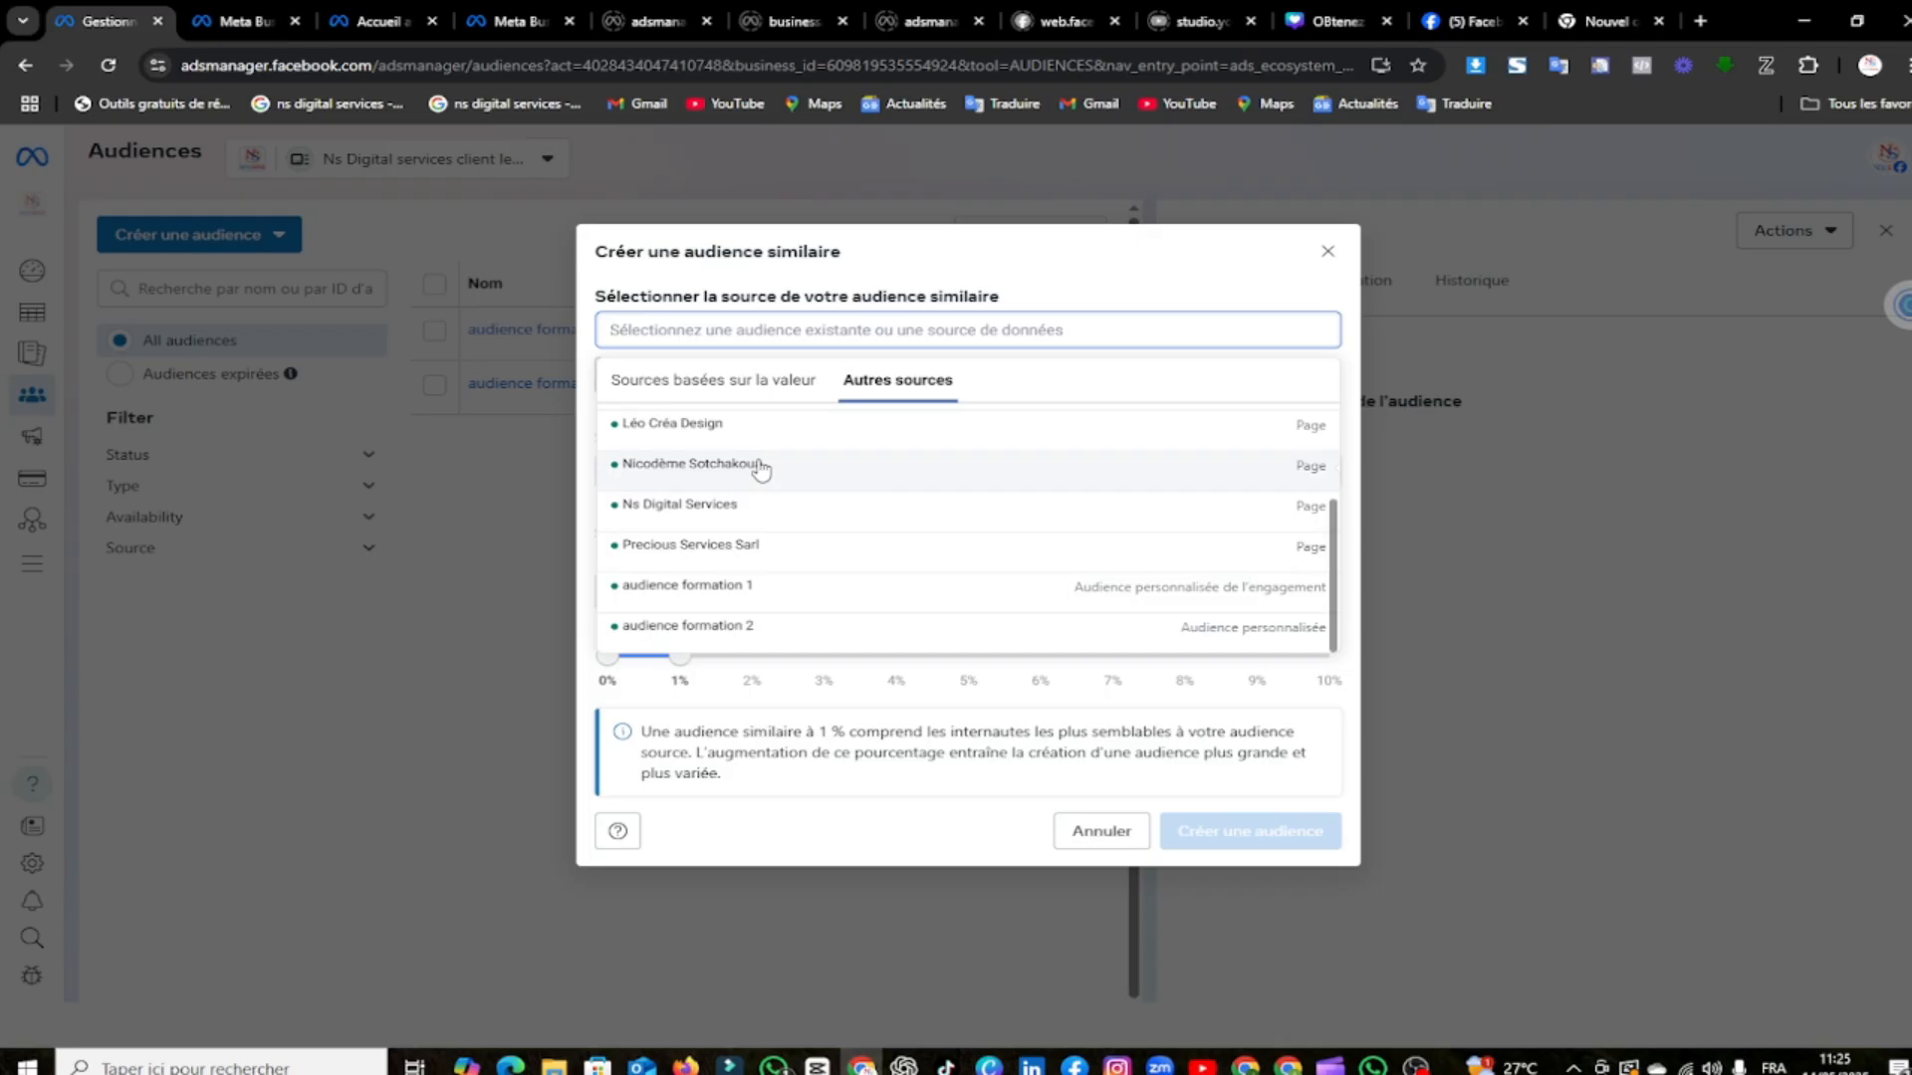
left_click(743, 591)
Set the lookalike's location to Cameroun and its size to 4 %, and create the audience
left_click(751, 483)
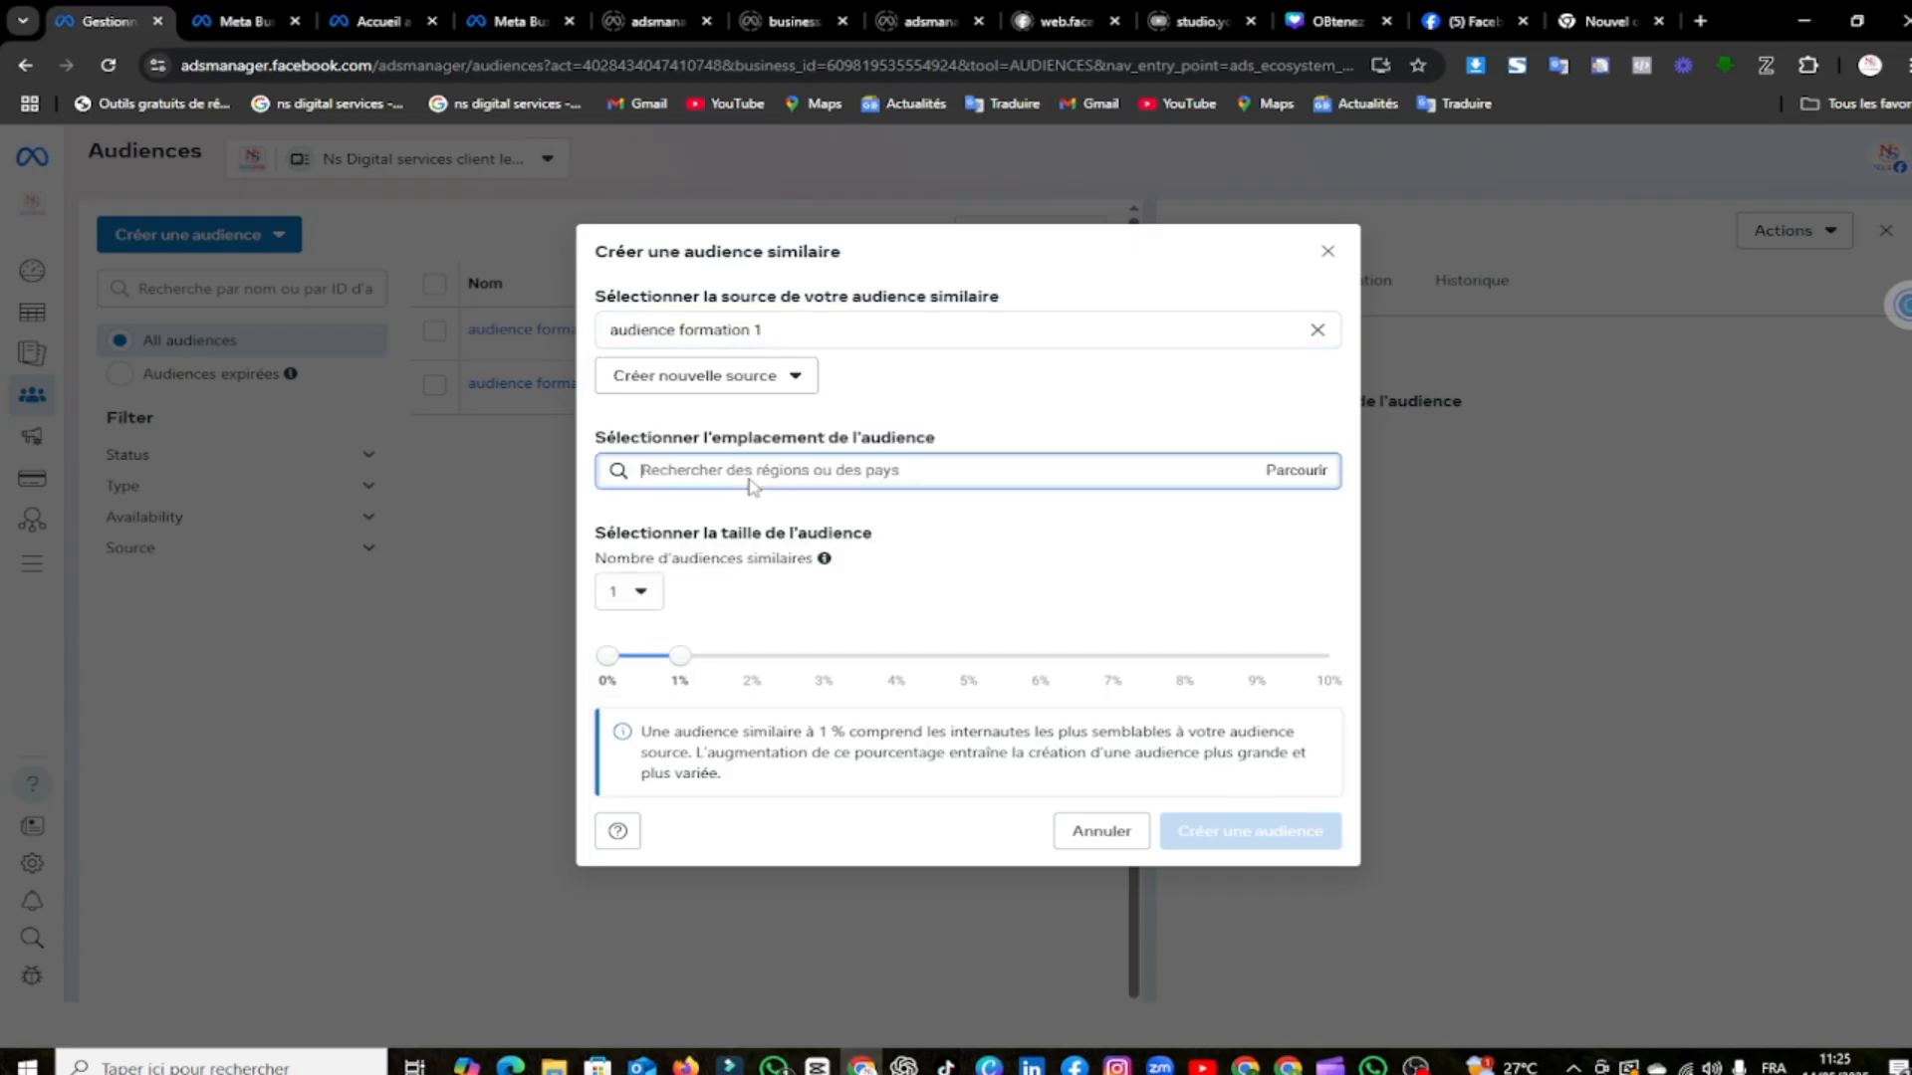
type("ca")
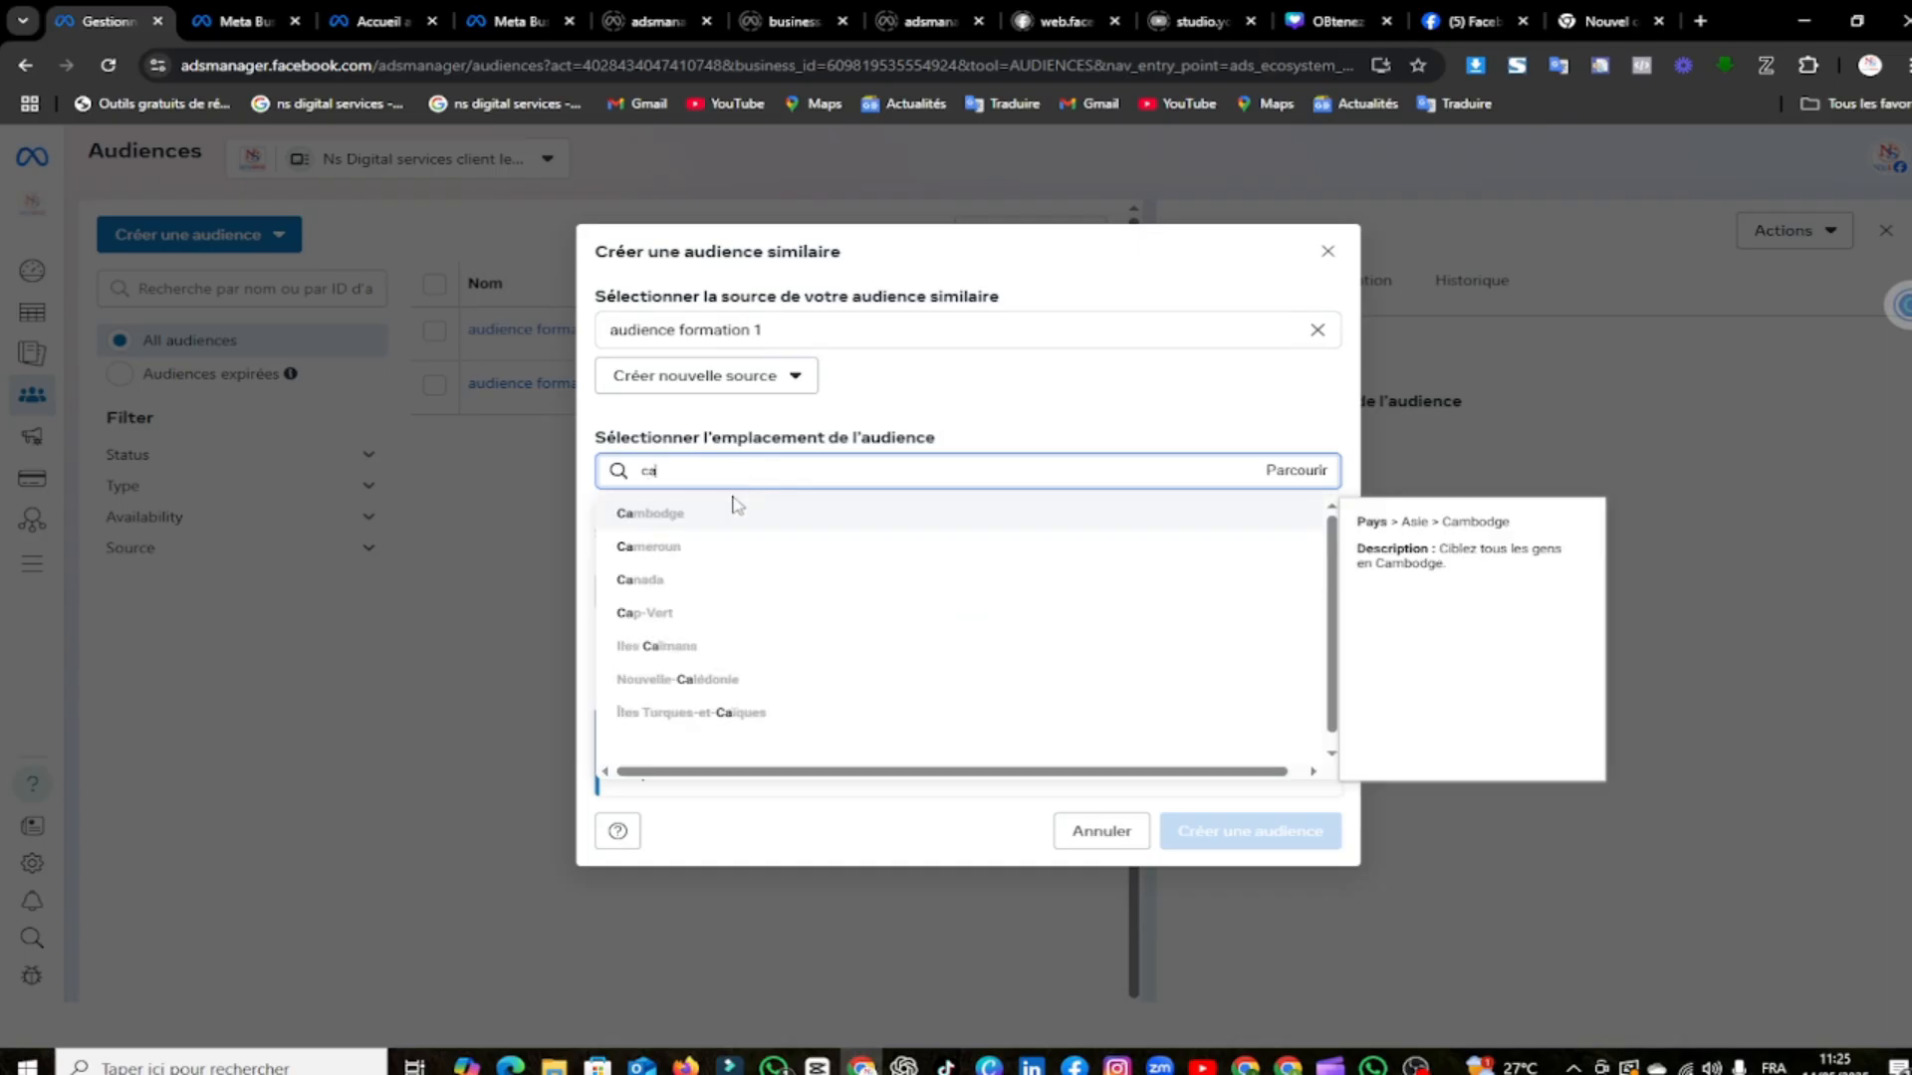
left_click(700, 547)
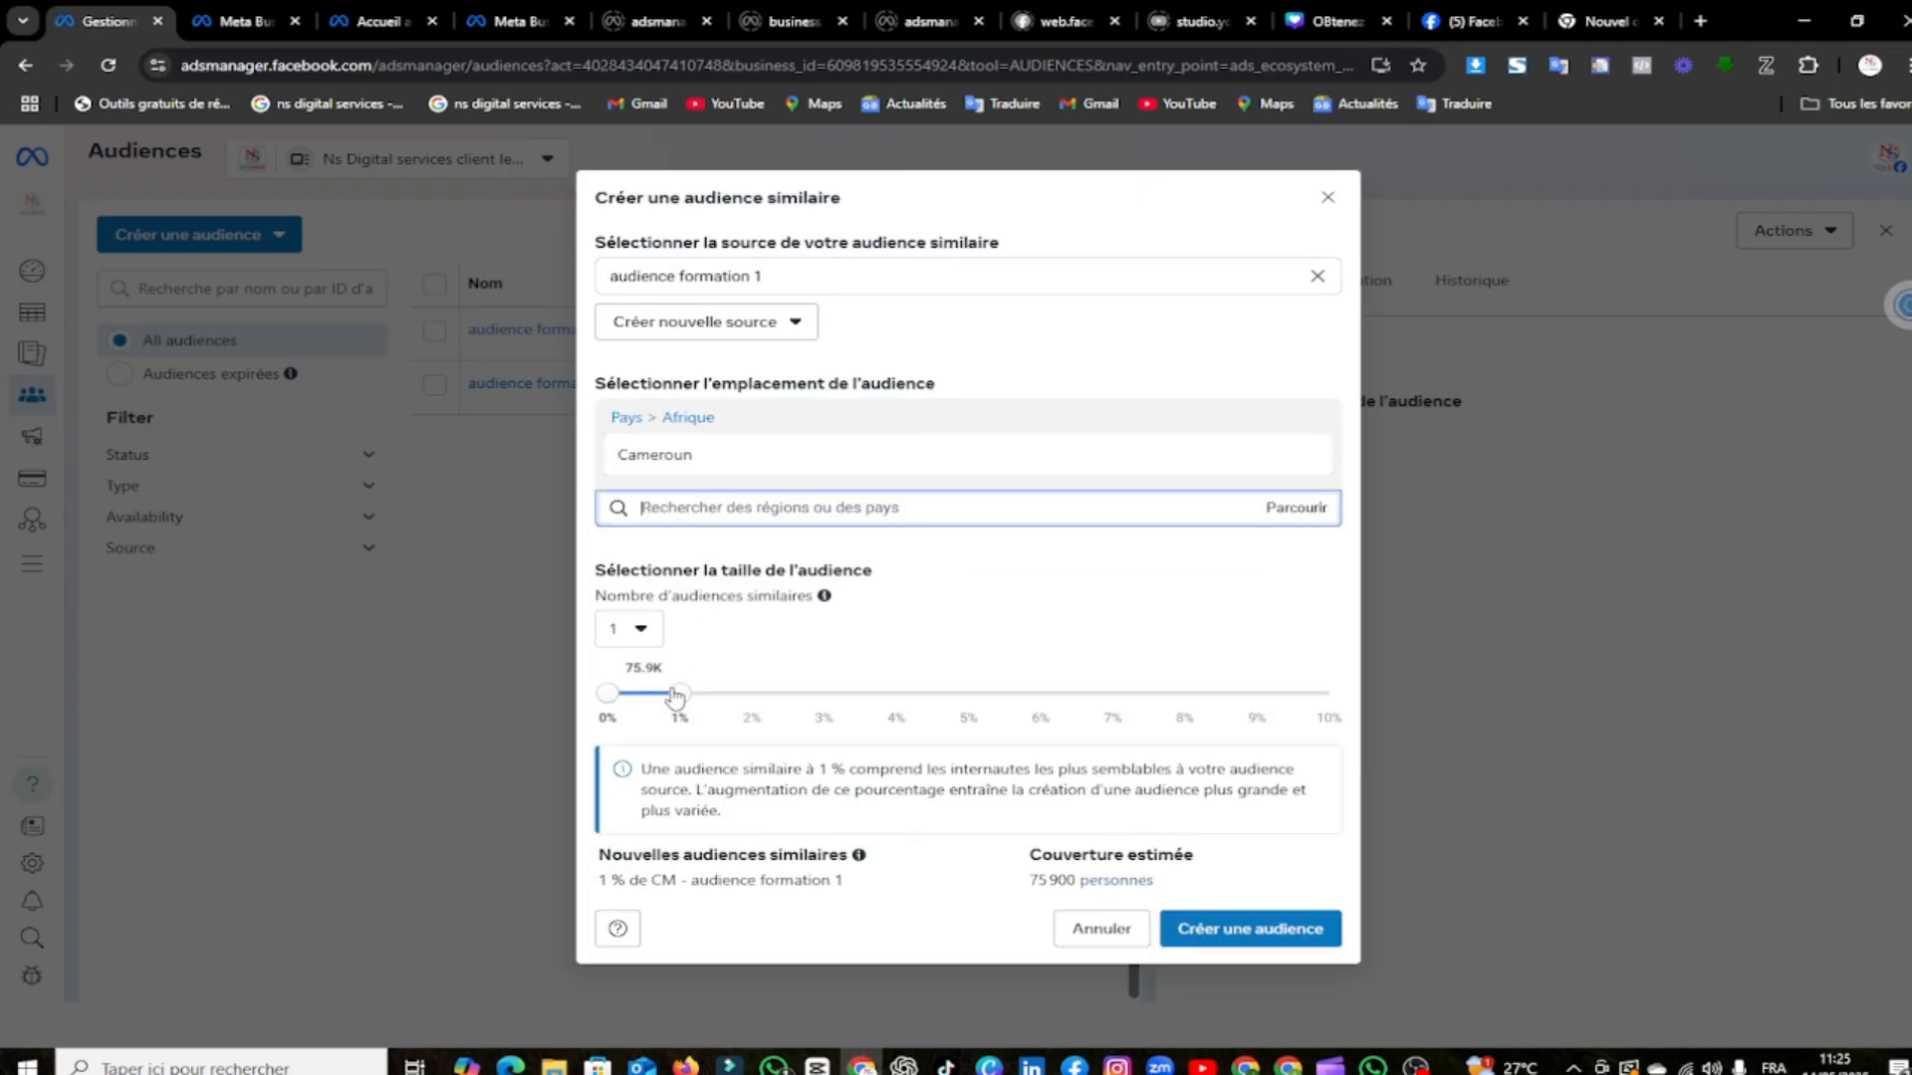
left_click_drag(680, 694, 926, 704)
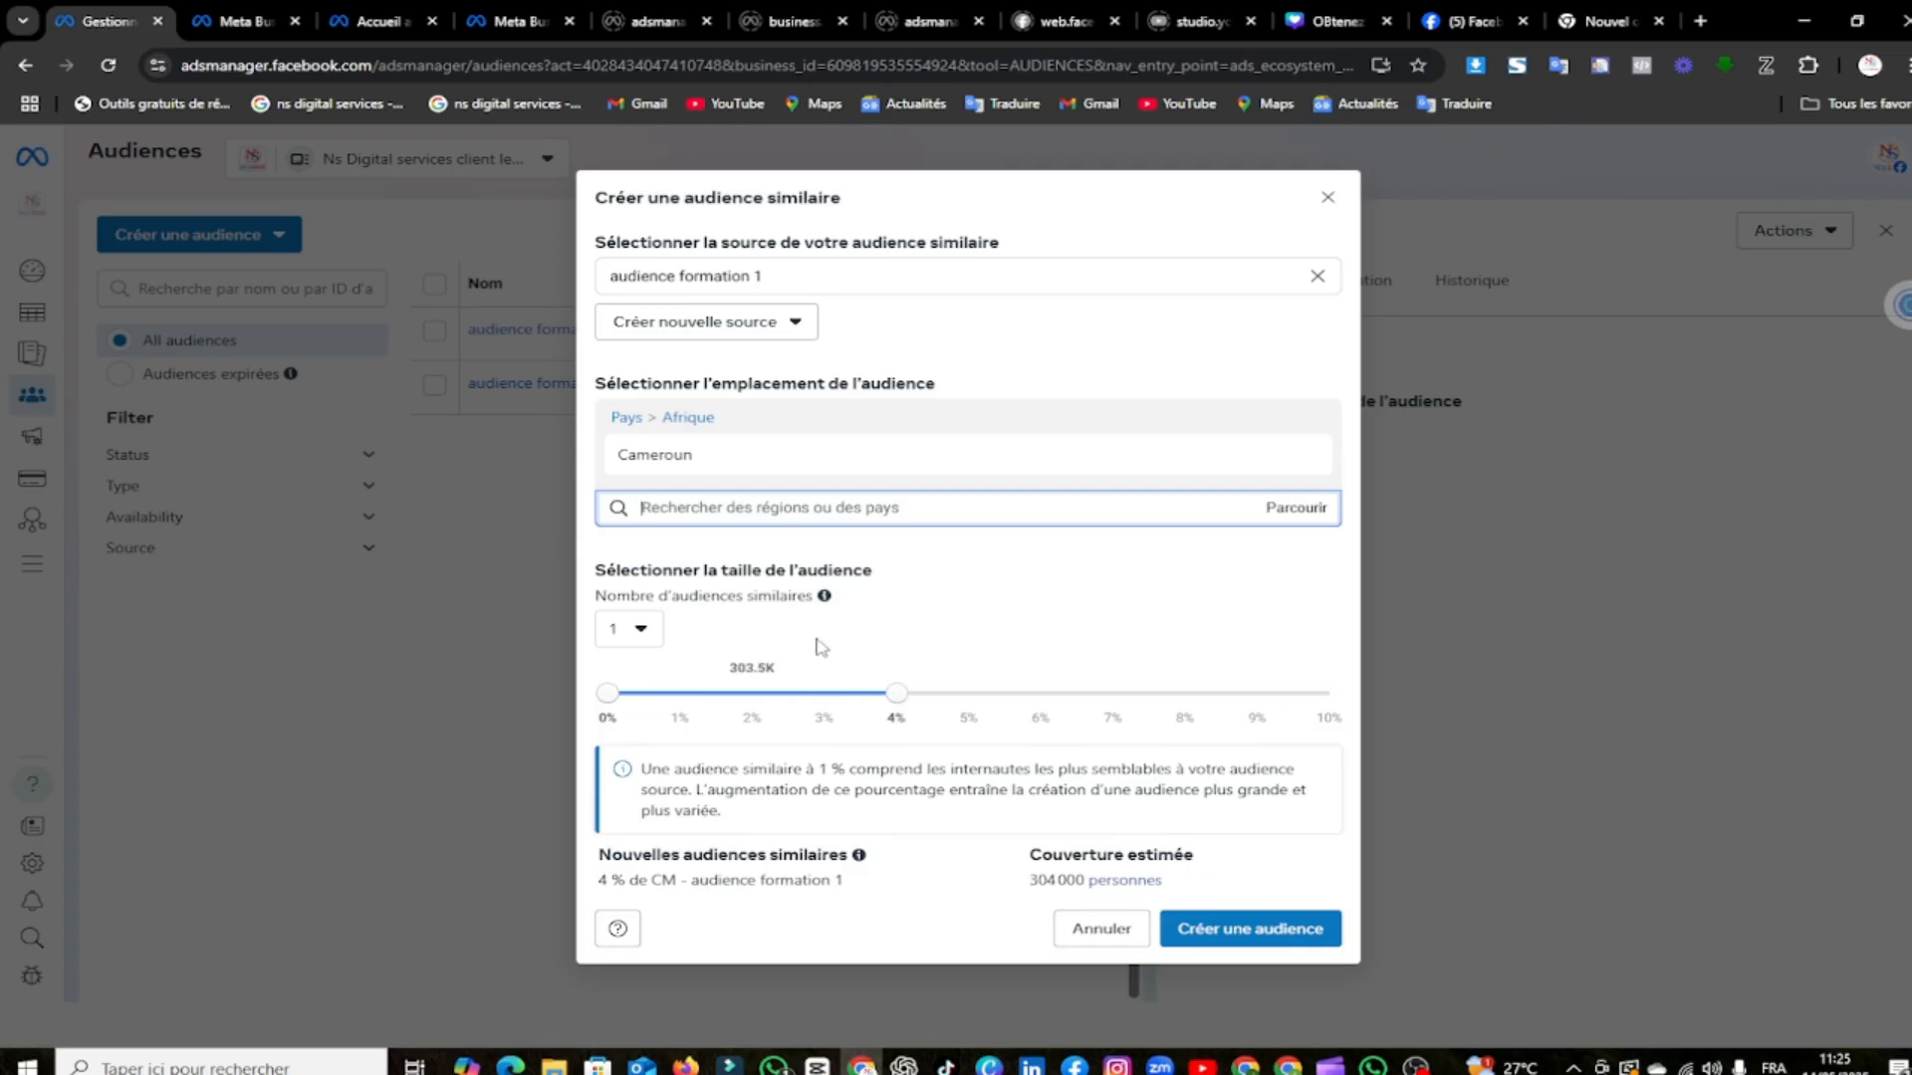
left_click(1227, 944)
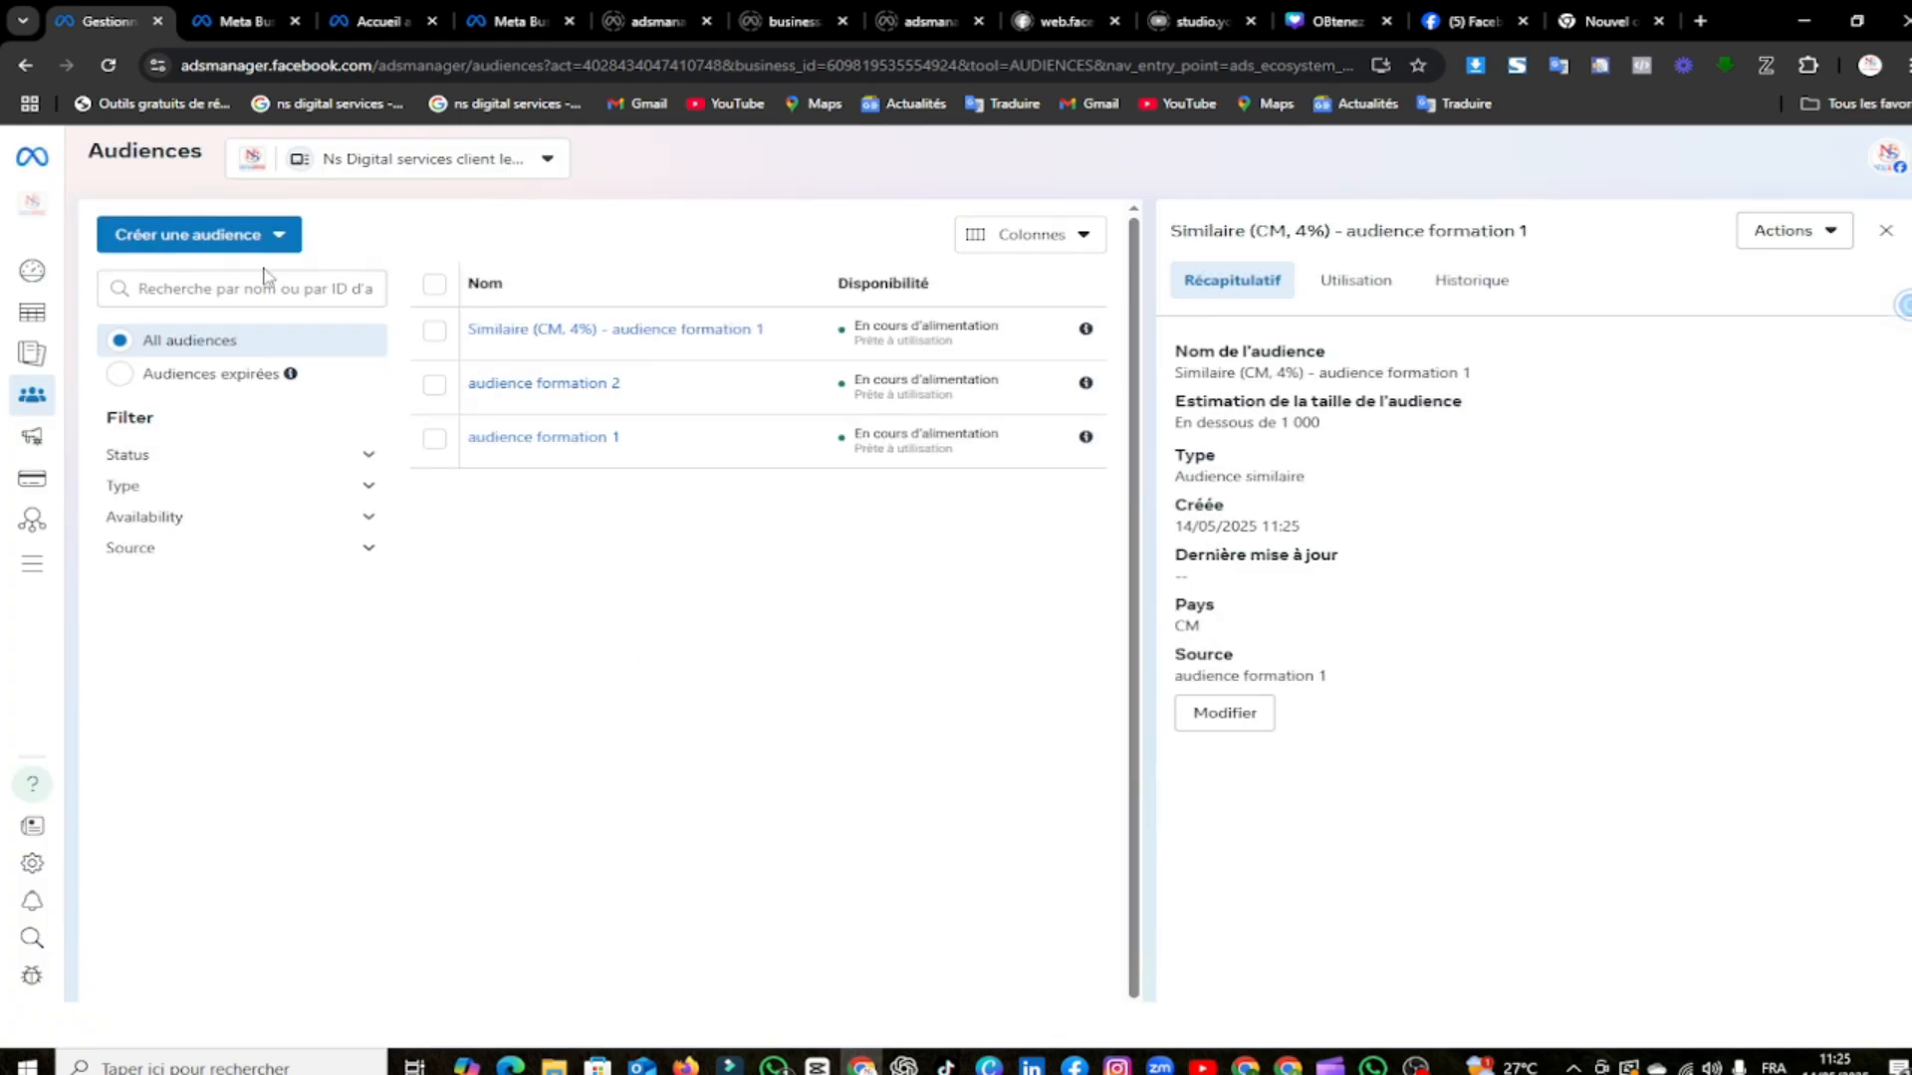
Start a second lookalike audience with "audience formation 2" as its source
left_click(231, 244)
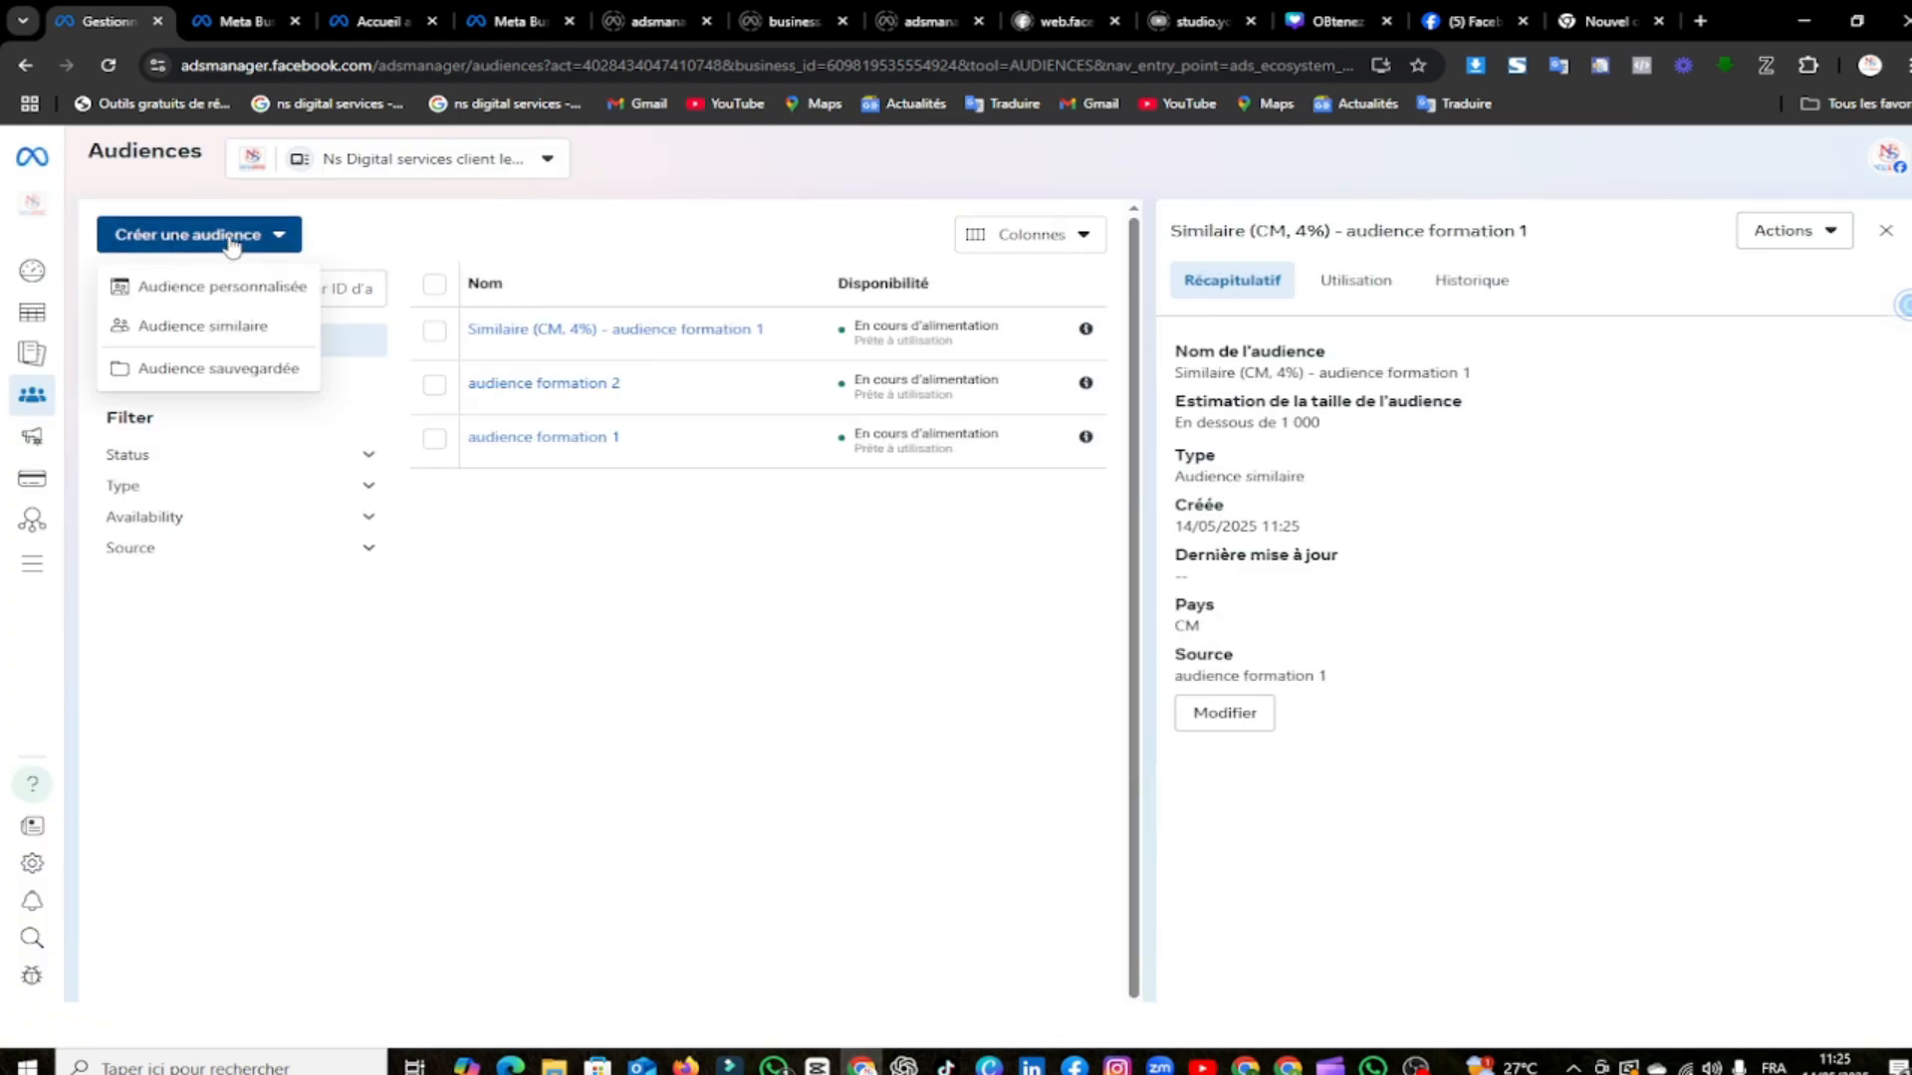
left_click(215, 327)
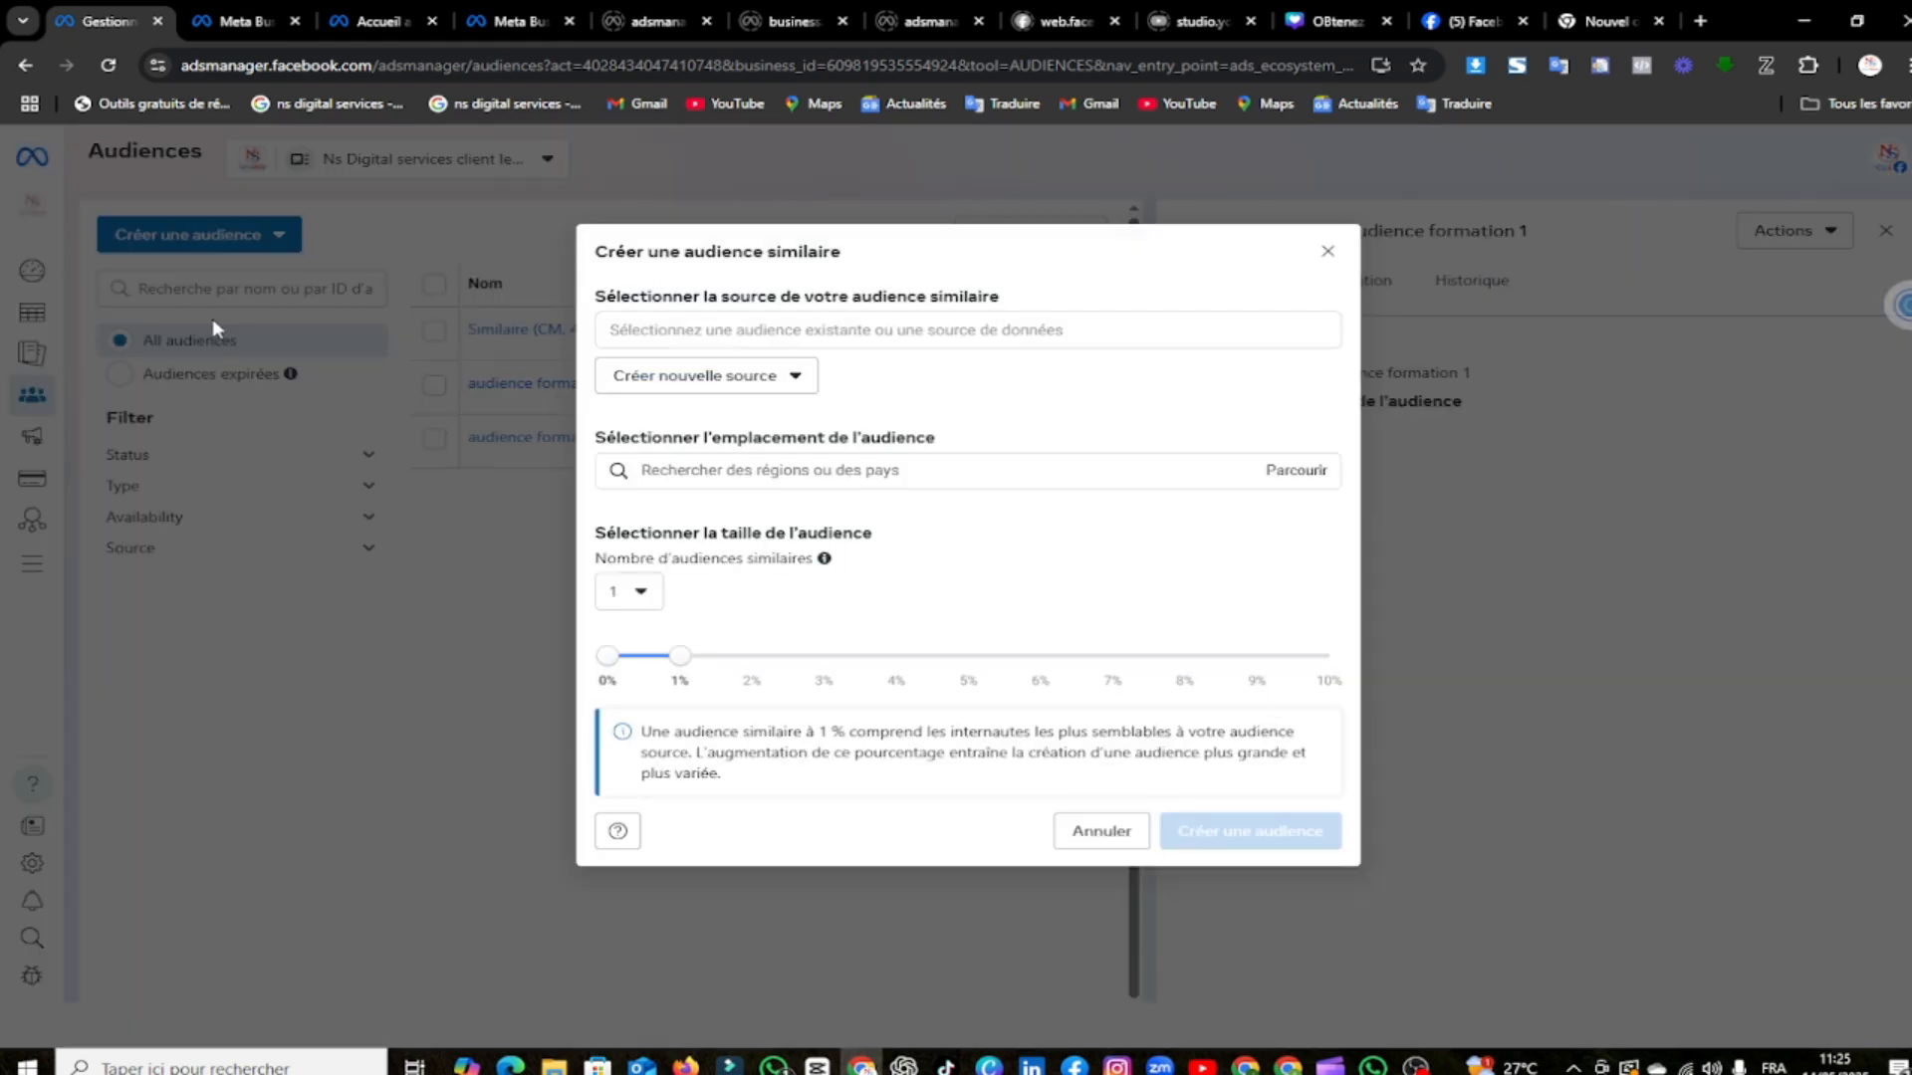
left_click(733, 327)
left_click(924, 383)
scroll(832, 577, "down", 5)
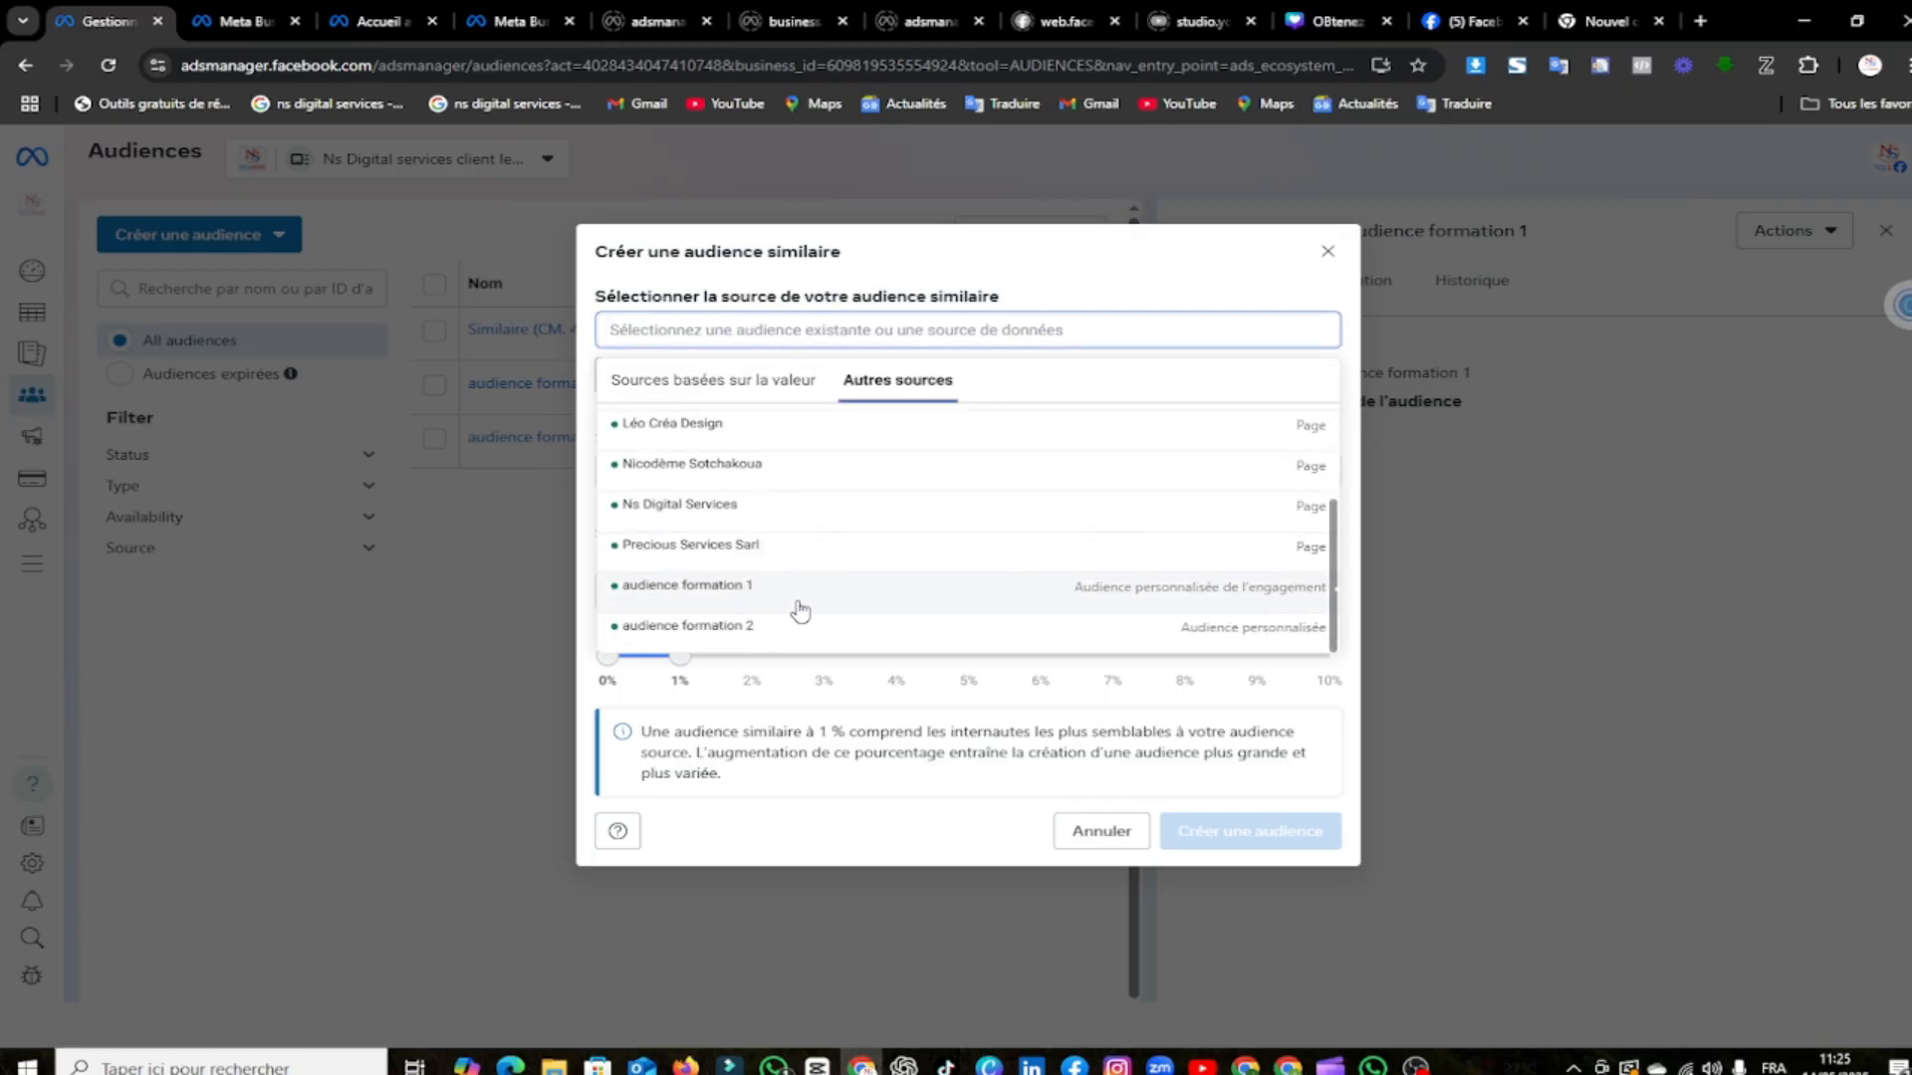
left_click(785, 625)
Give the second lookalike a size of 4 % and the location Cameroun, and create it
left_click_drag(682, 657, 903, 666)
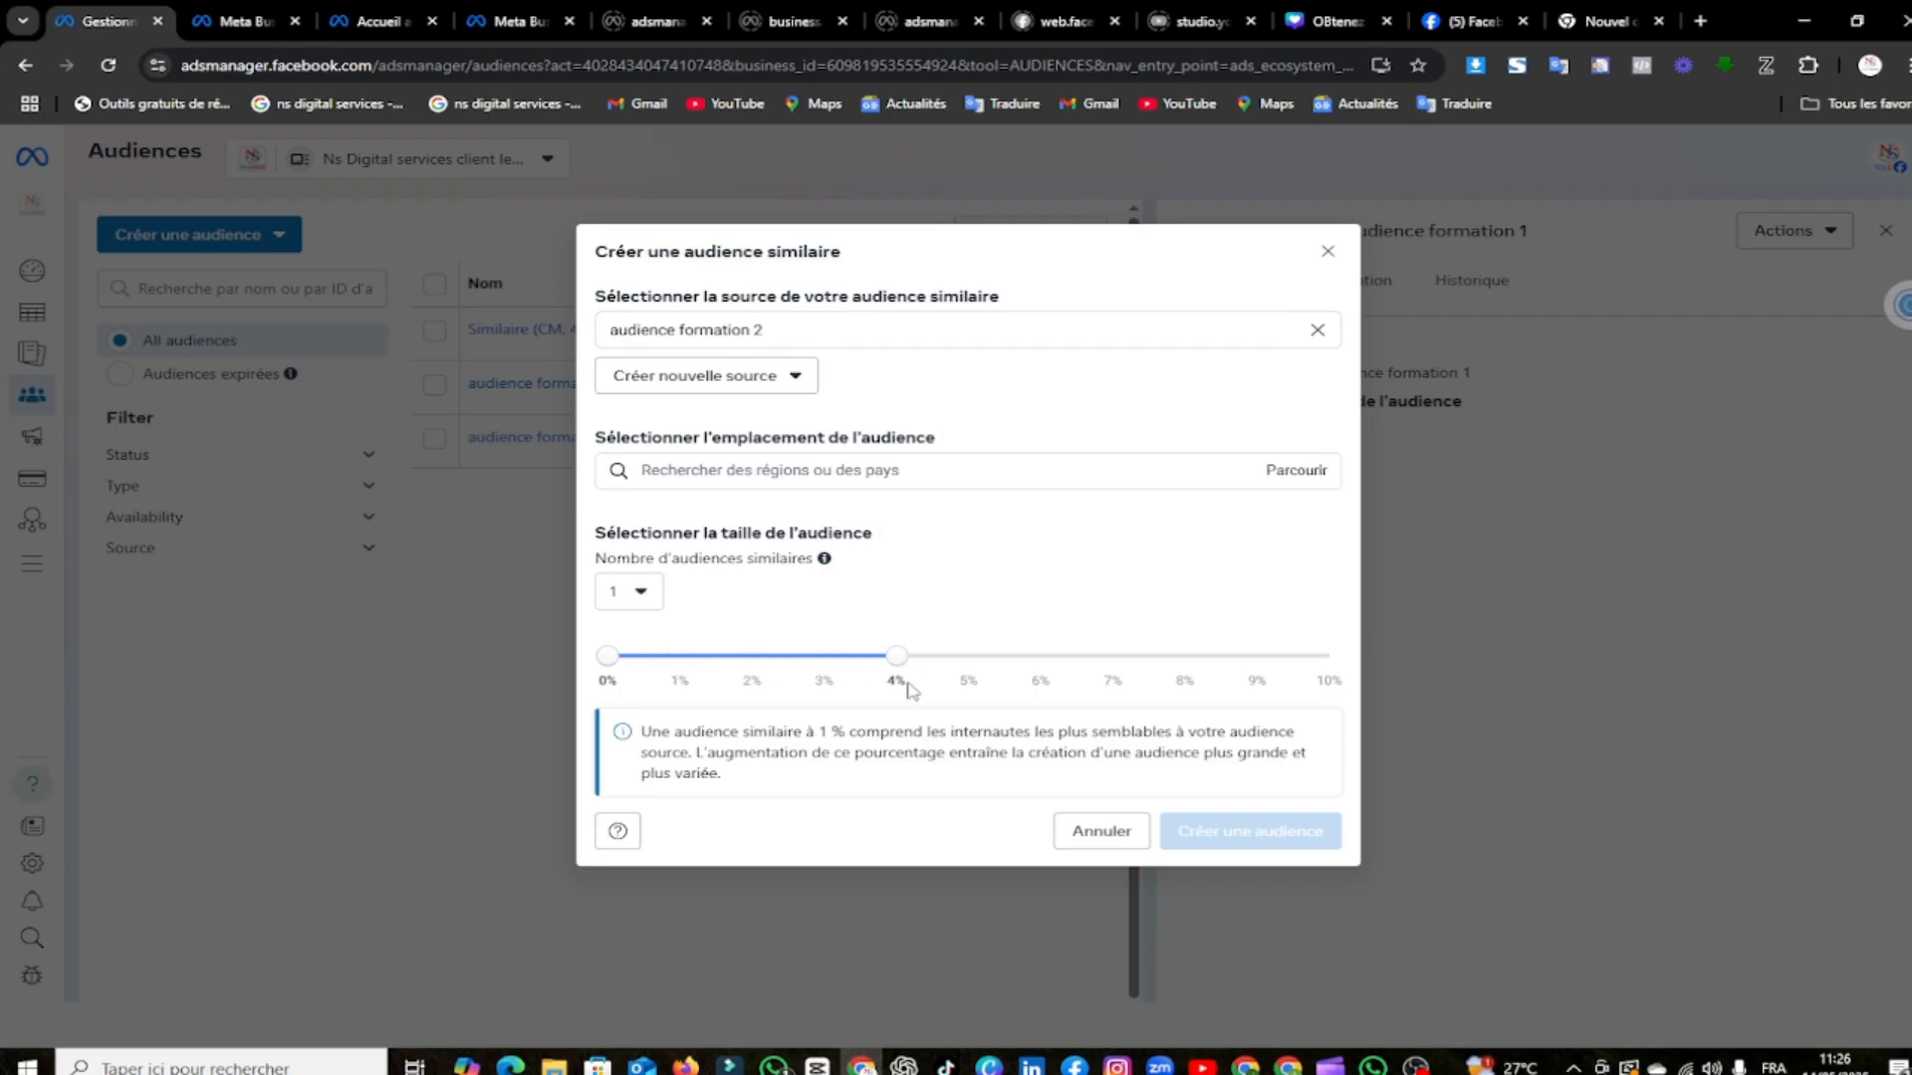
left_click(780, 467)
type("ca")
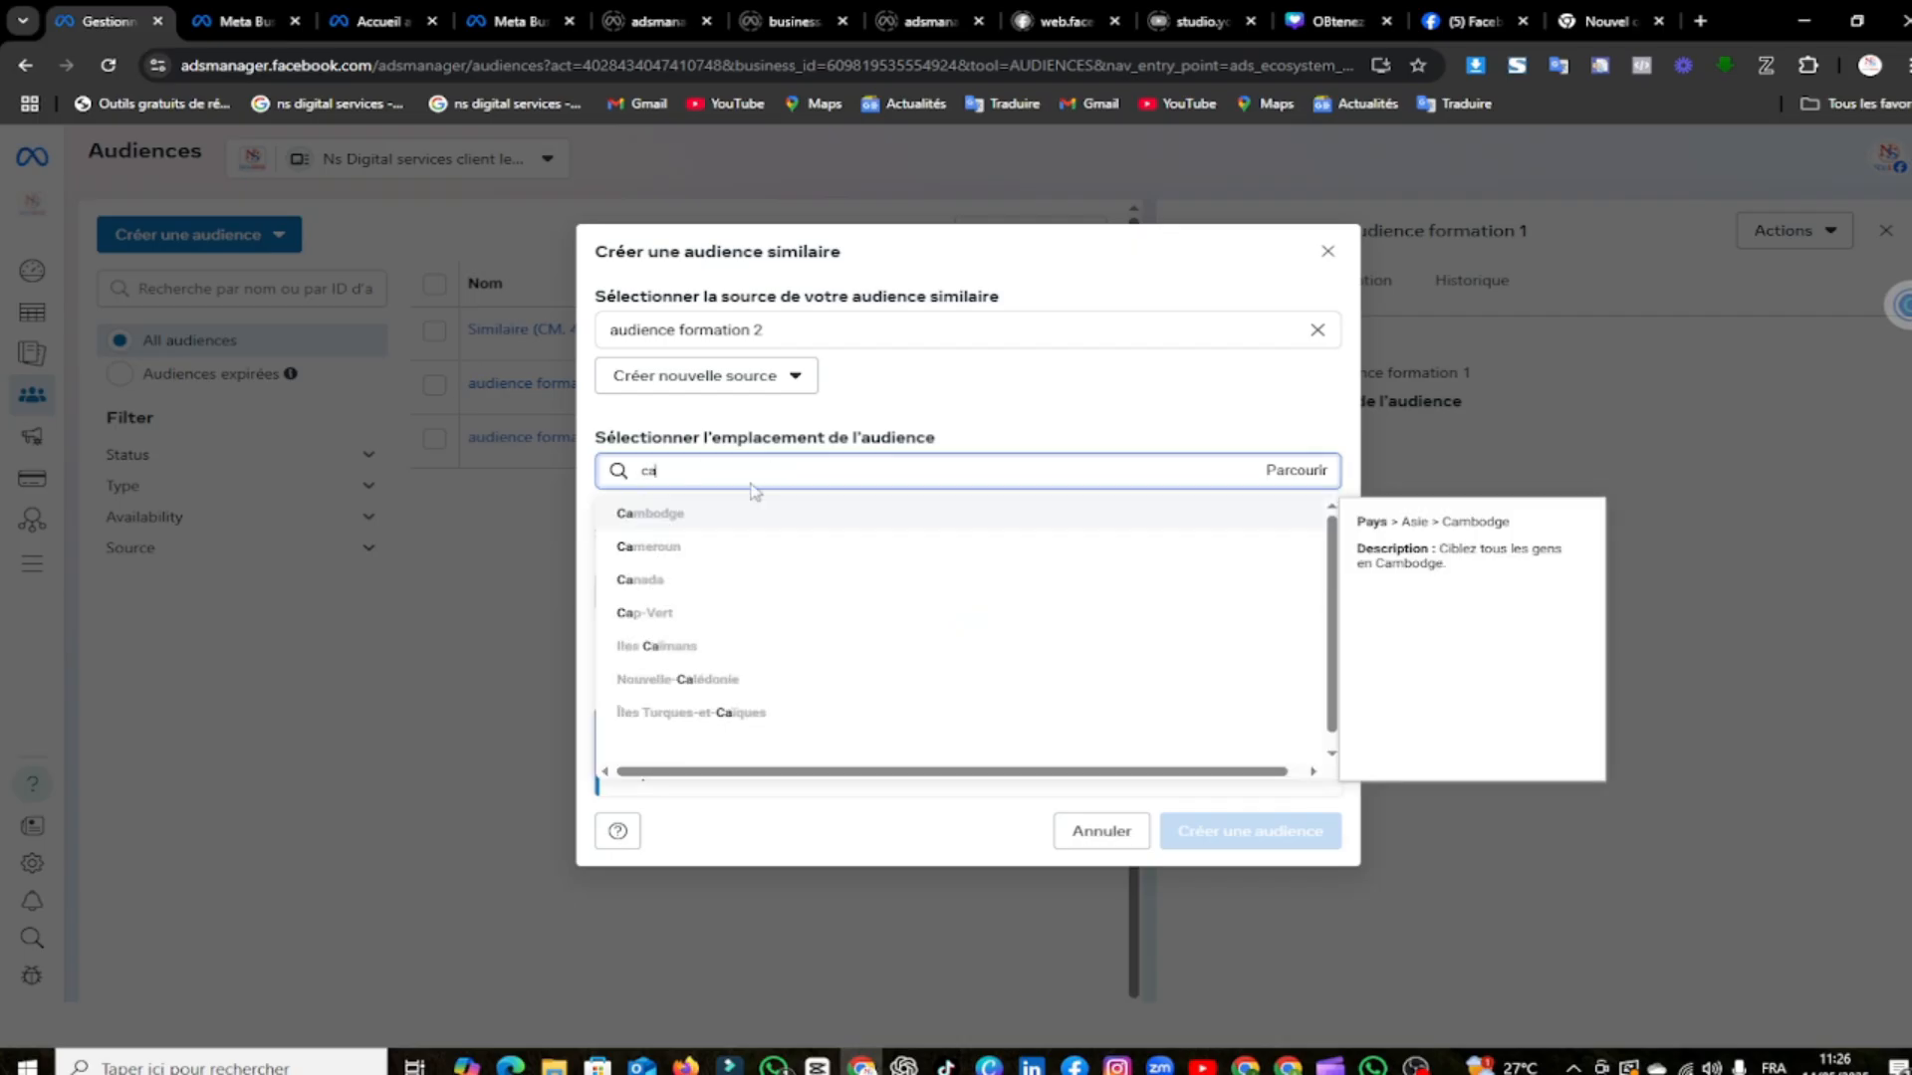
left_click(702, 549)
left_click(1243, 928)
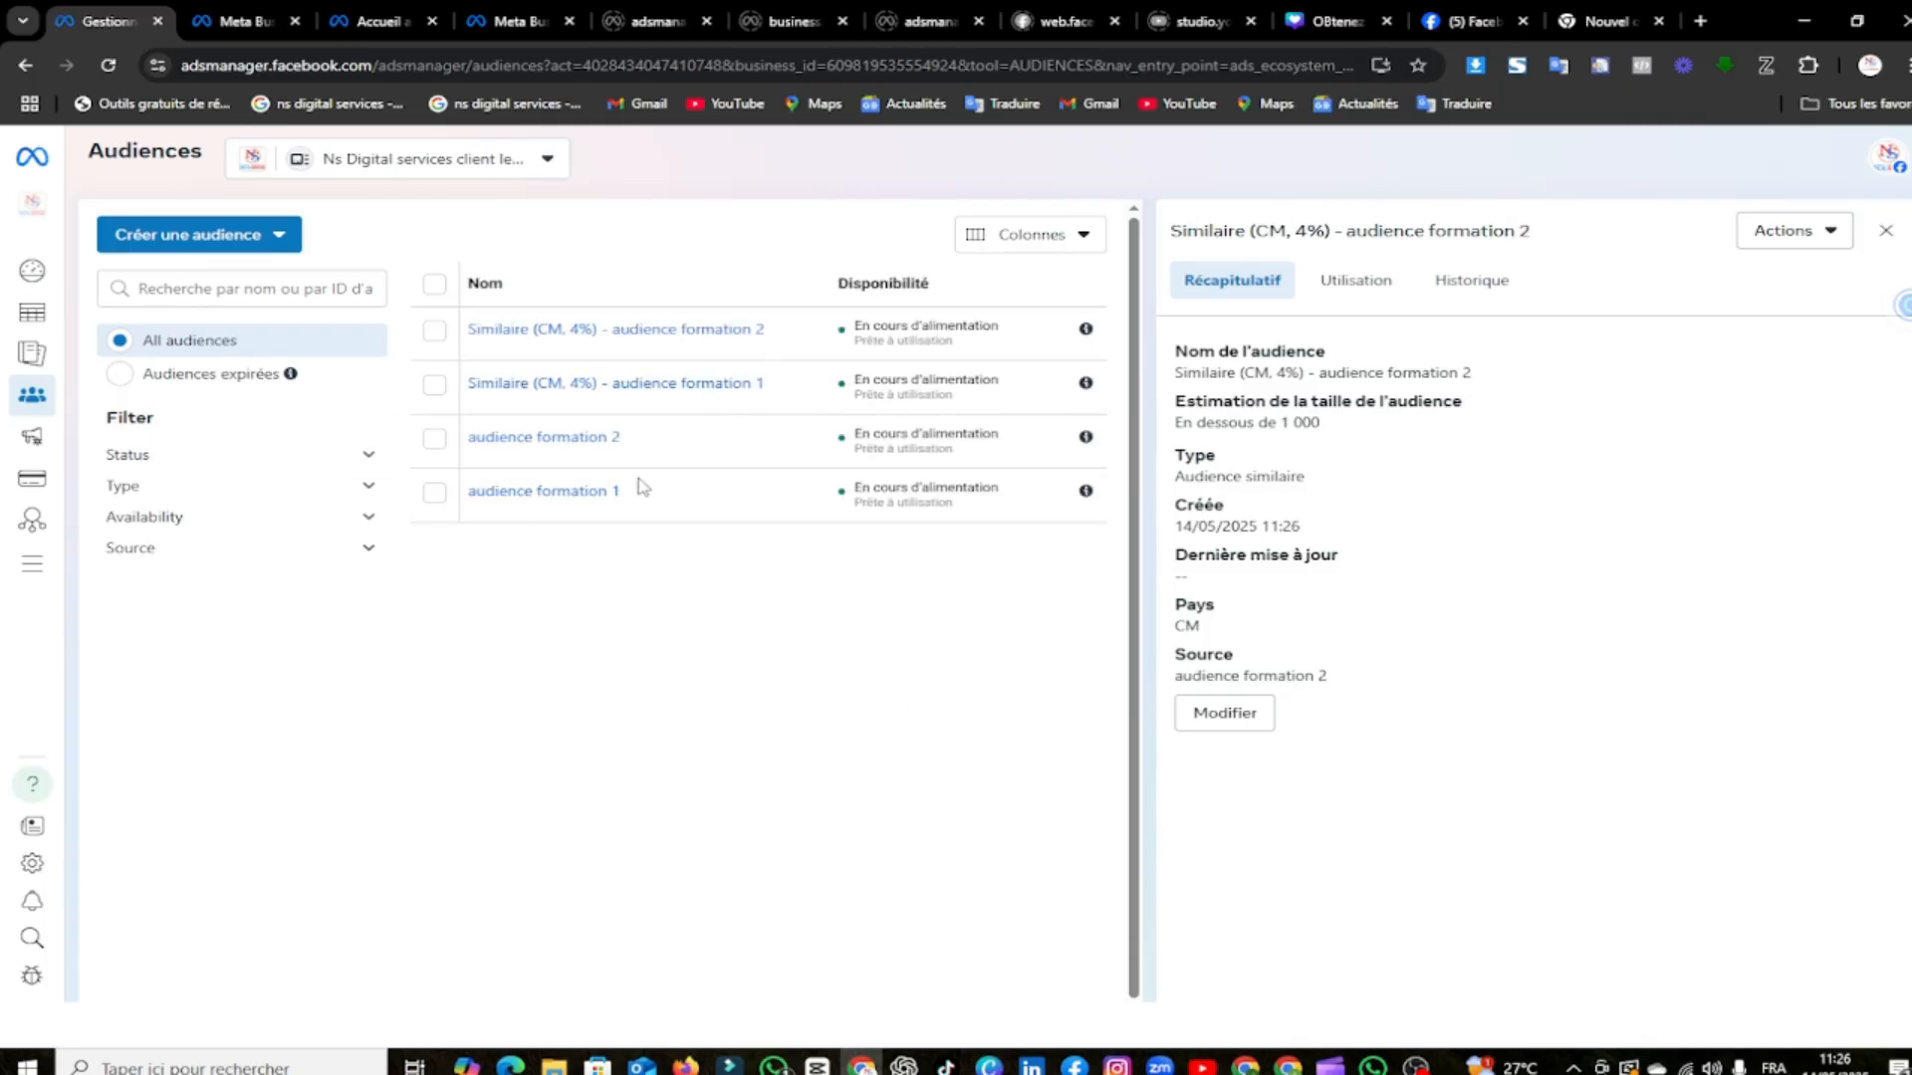
Start a new saved audience and name it "audience formation"
left_click(212, 233)
left_click(185, 370)
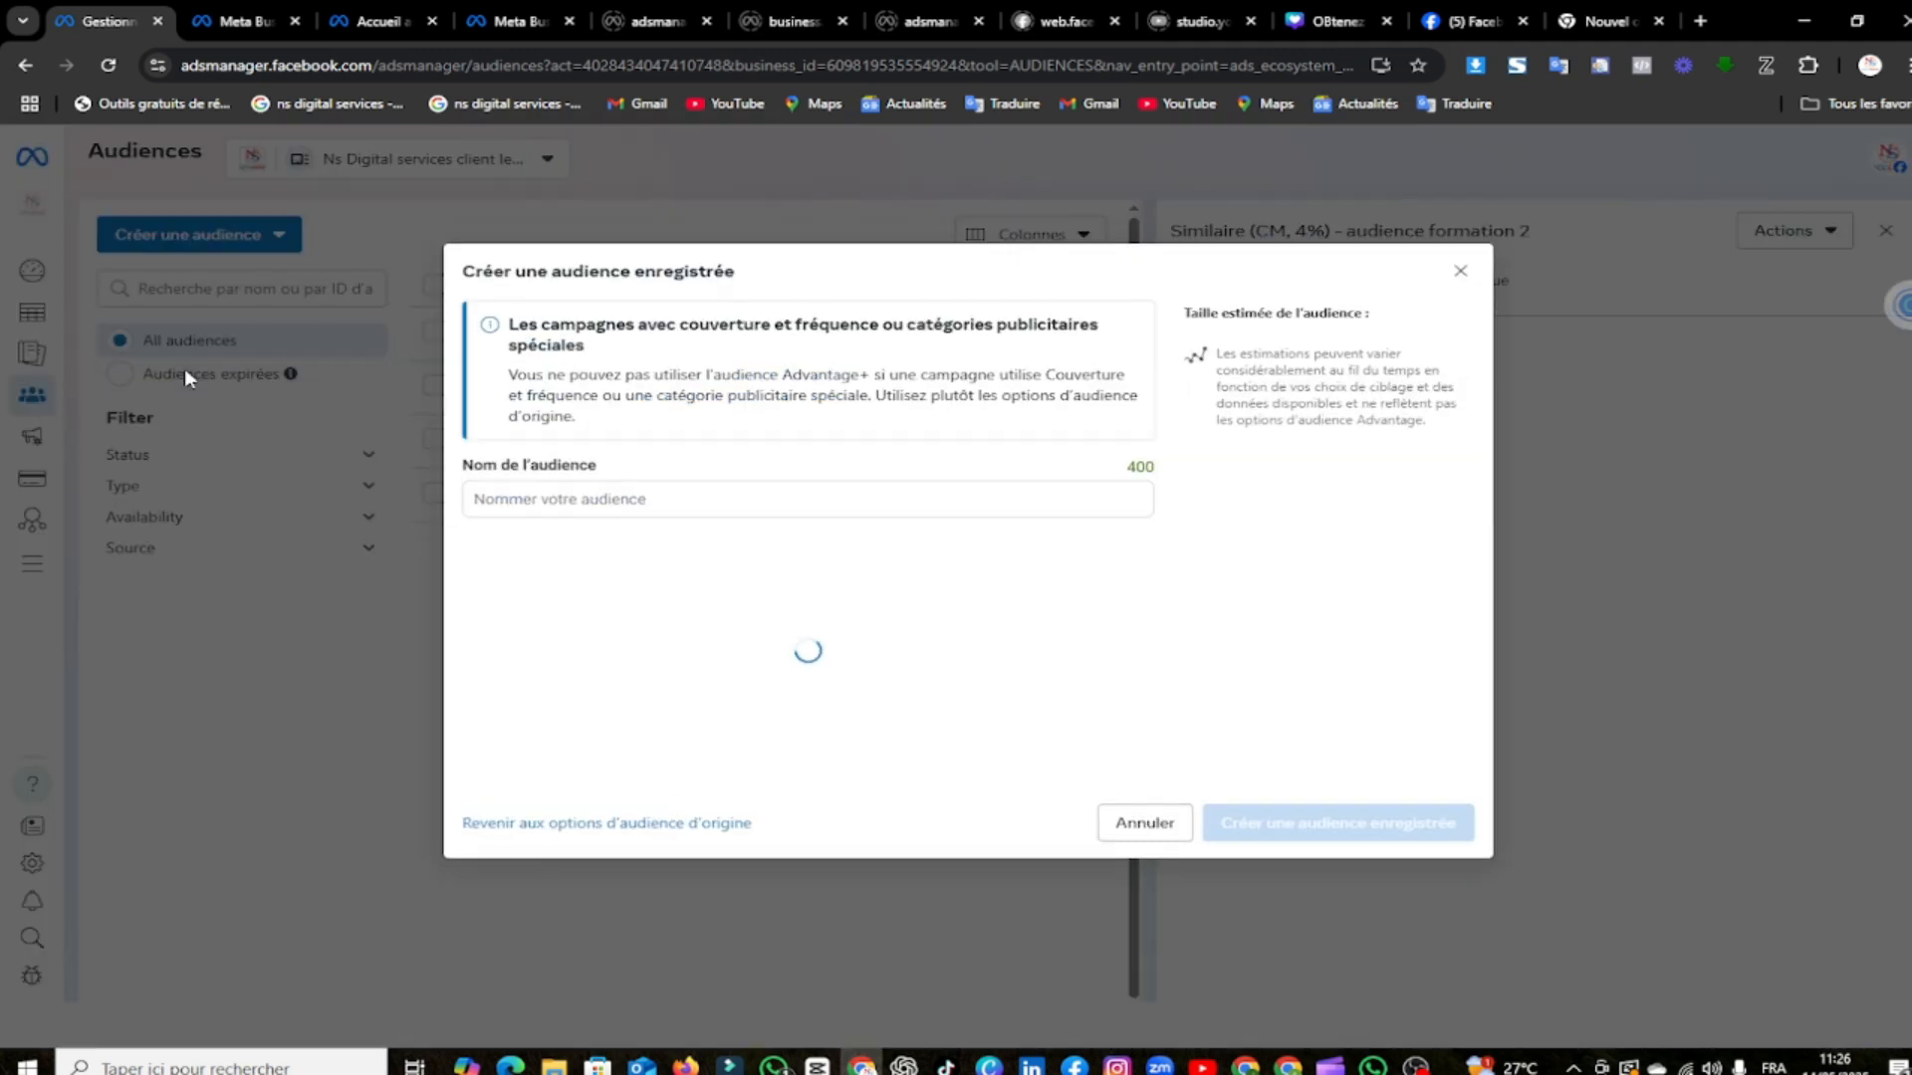
left_click(638, 415)
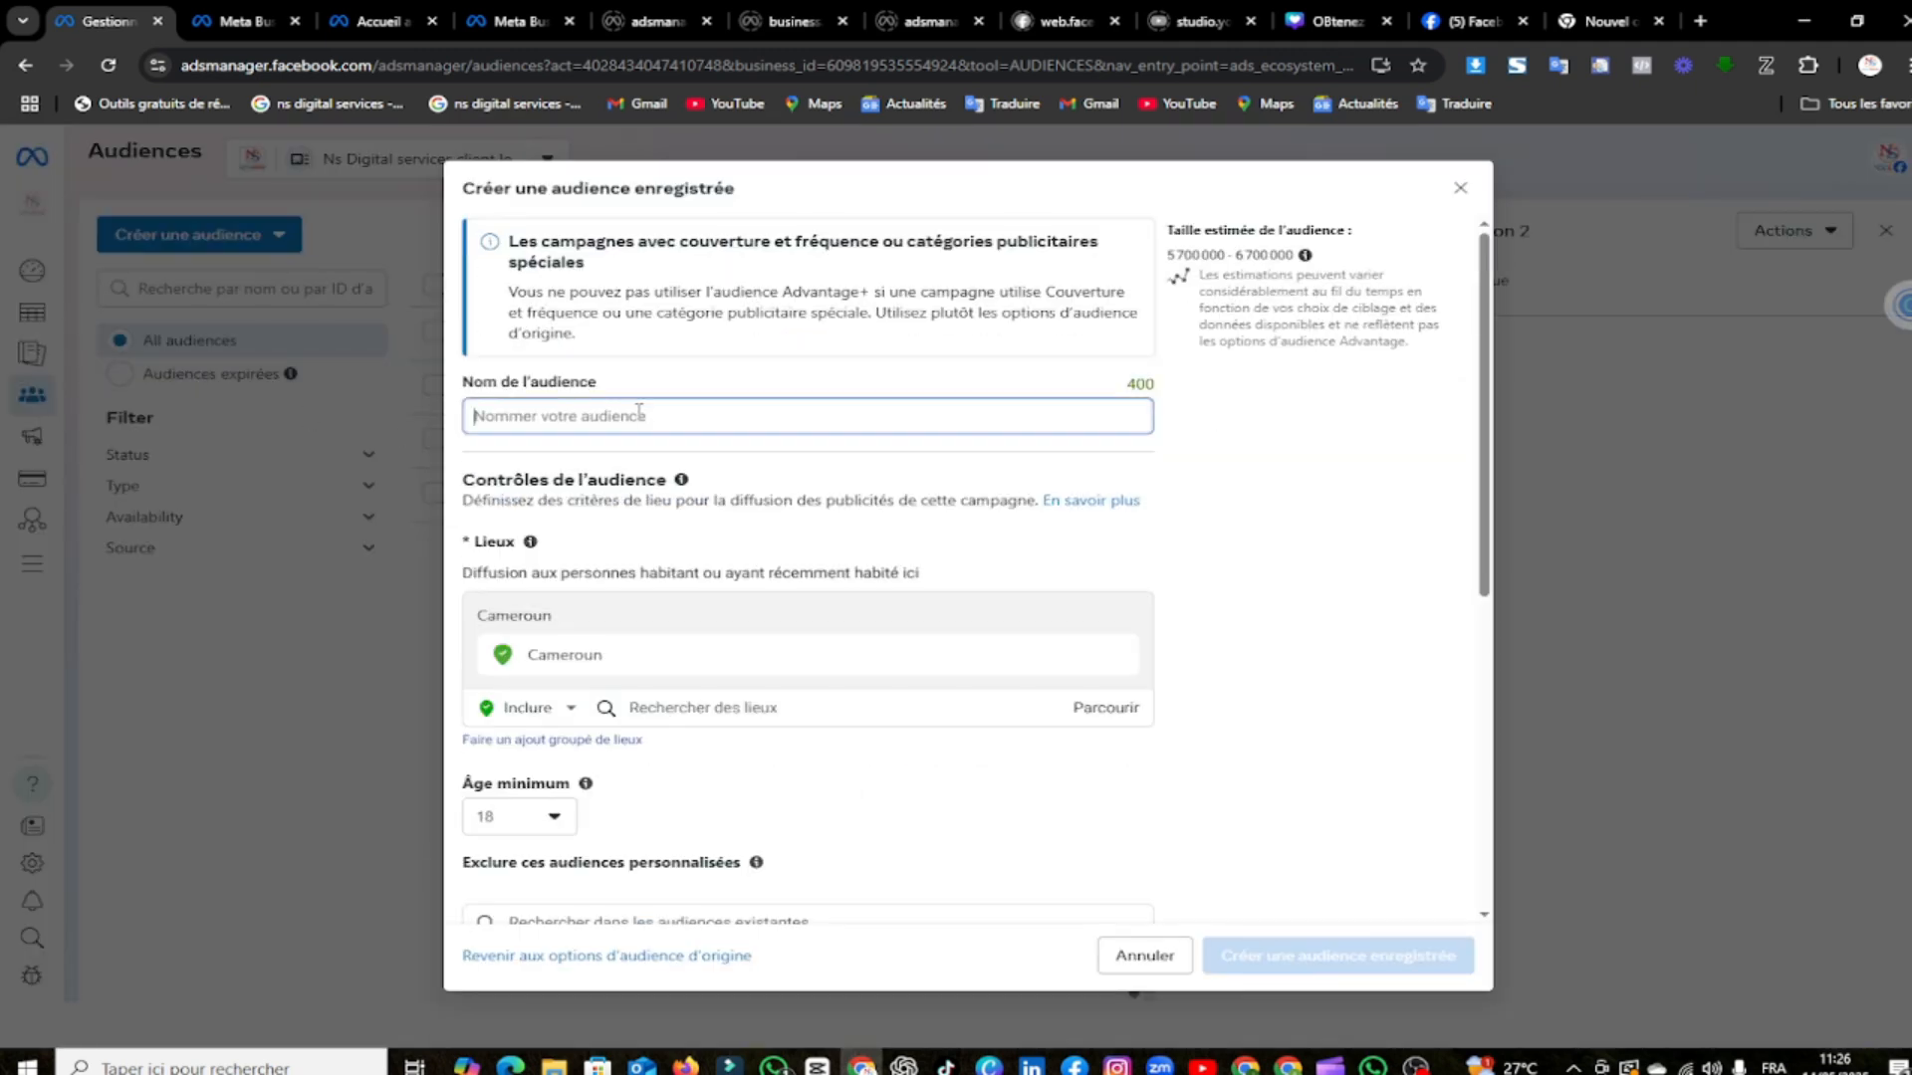
type("audience formatio")
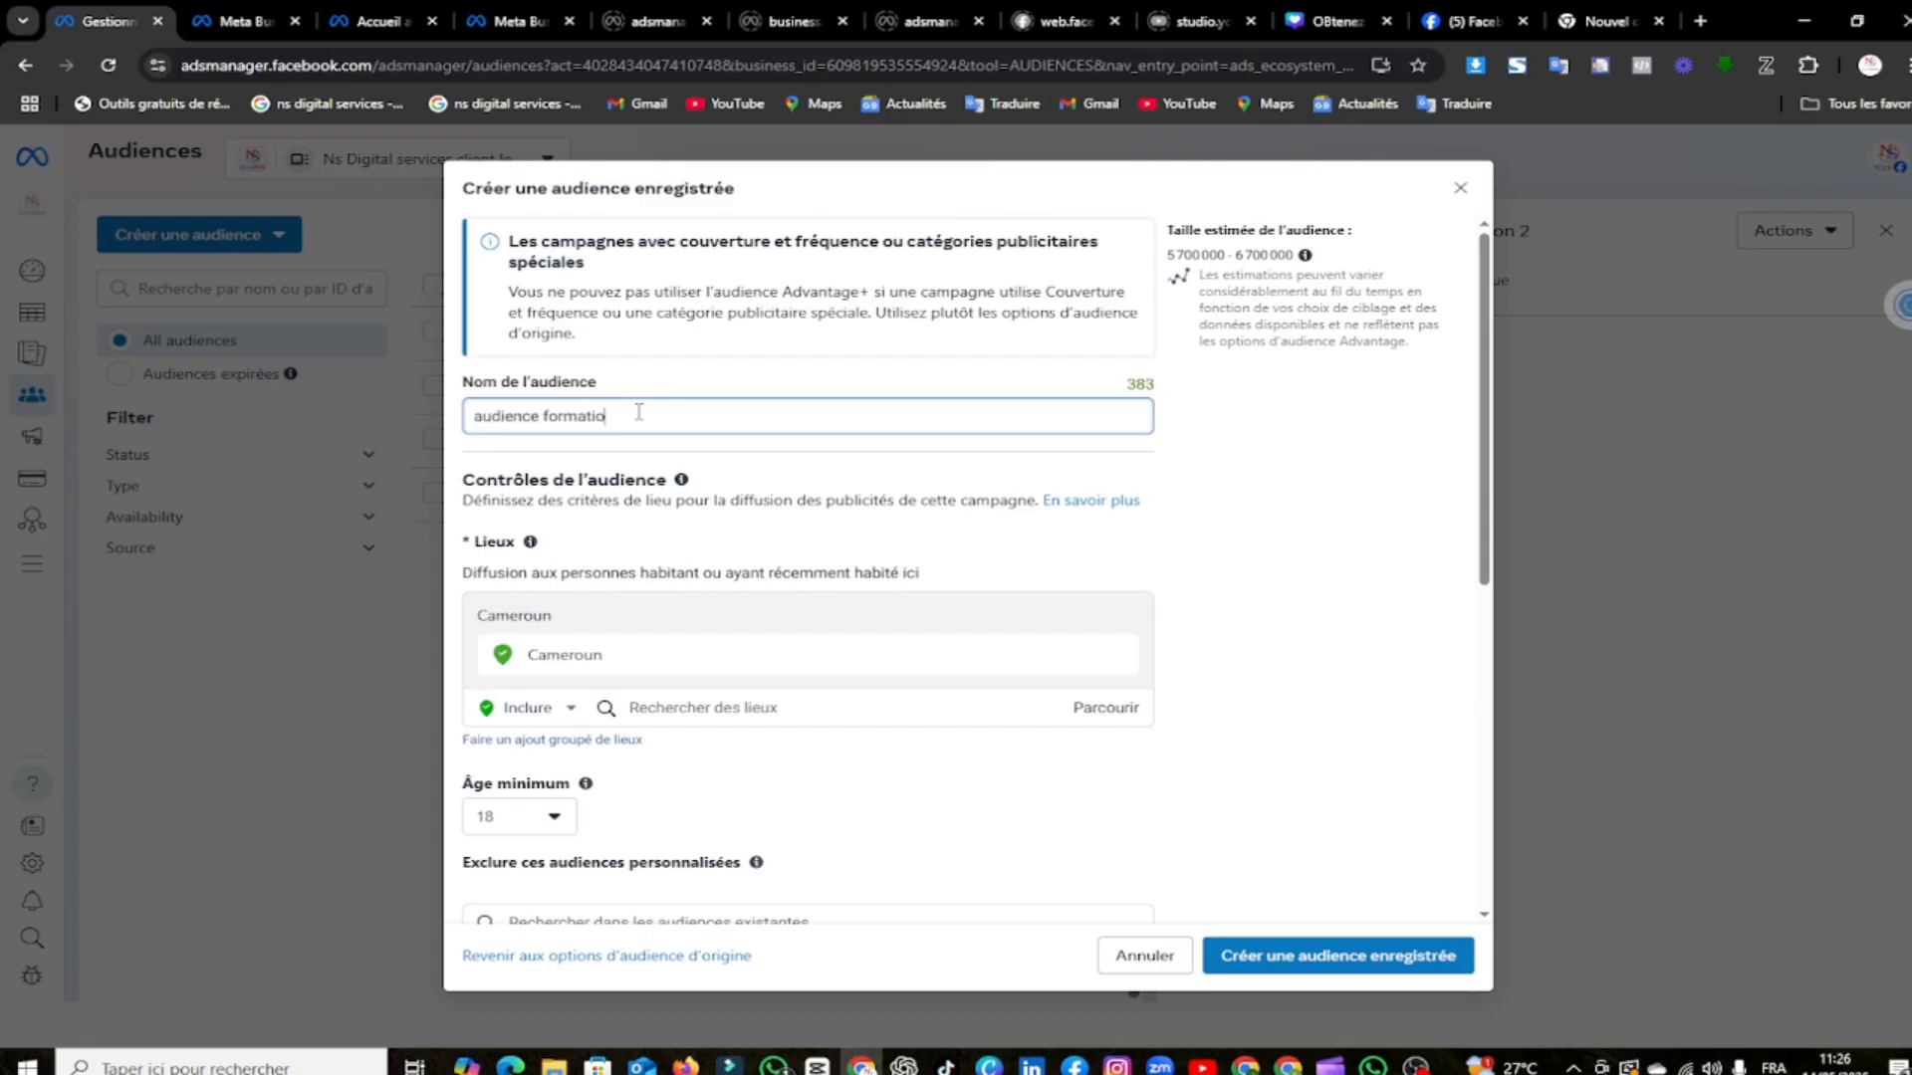
type("n")
Set the saved audience's location to Yaoundé, Centre Region, with a radius of 80 km
left_click(689, 708)
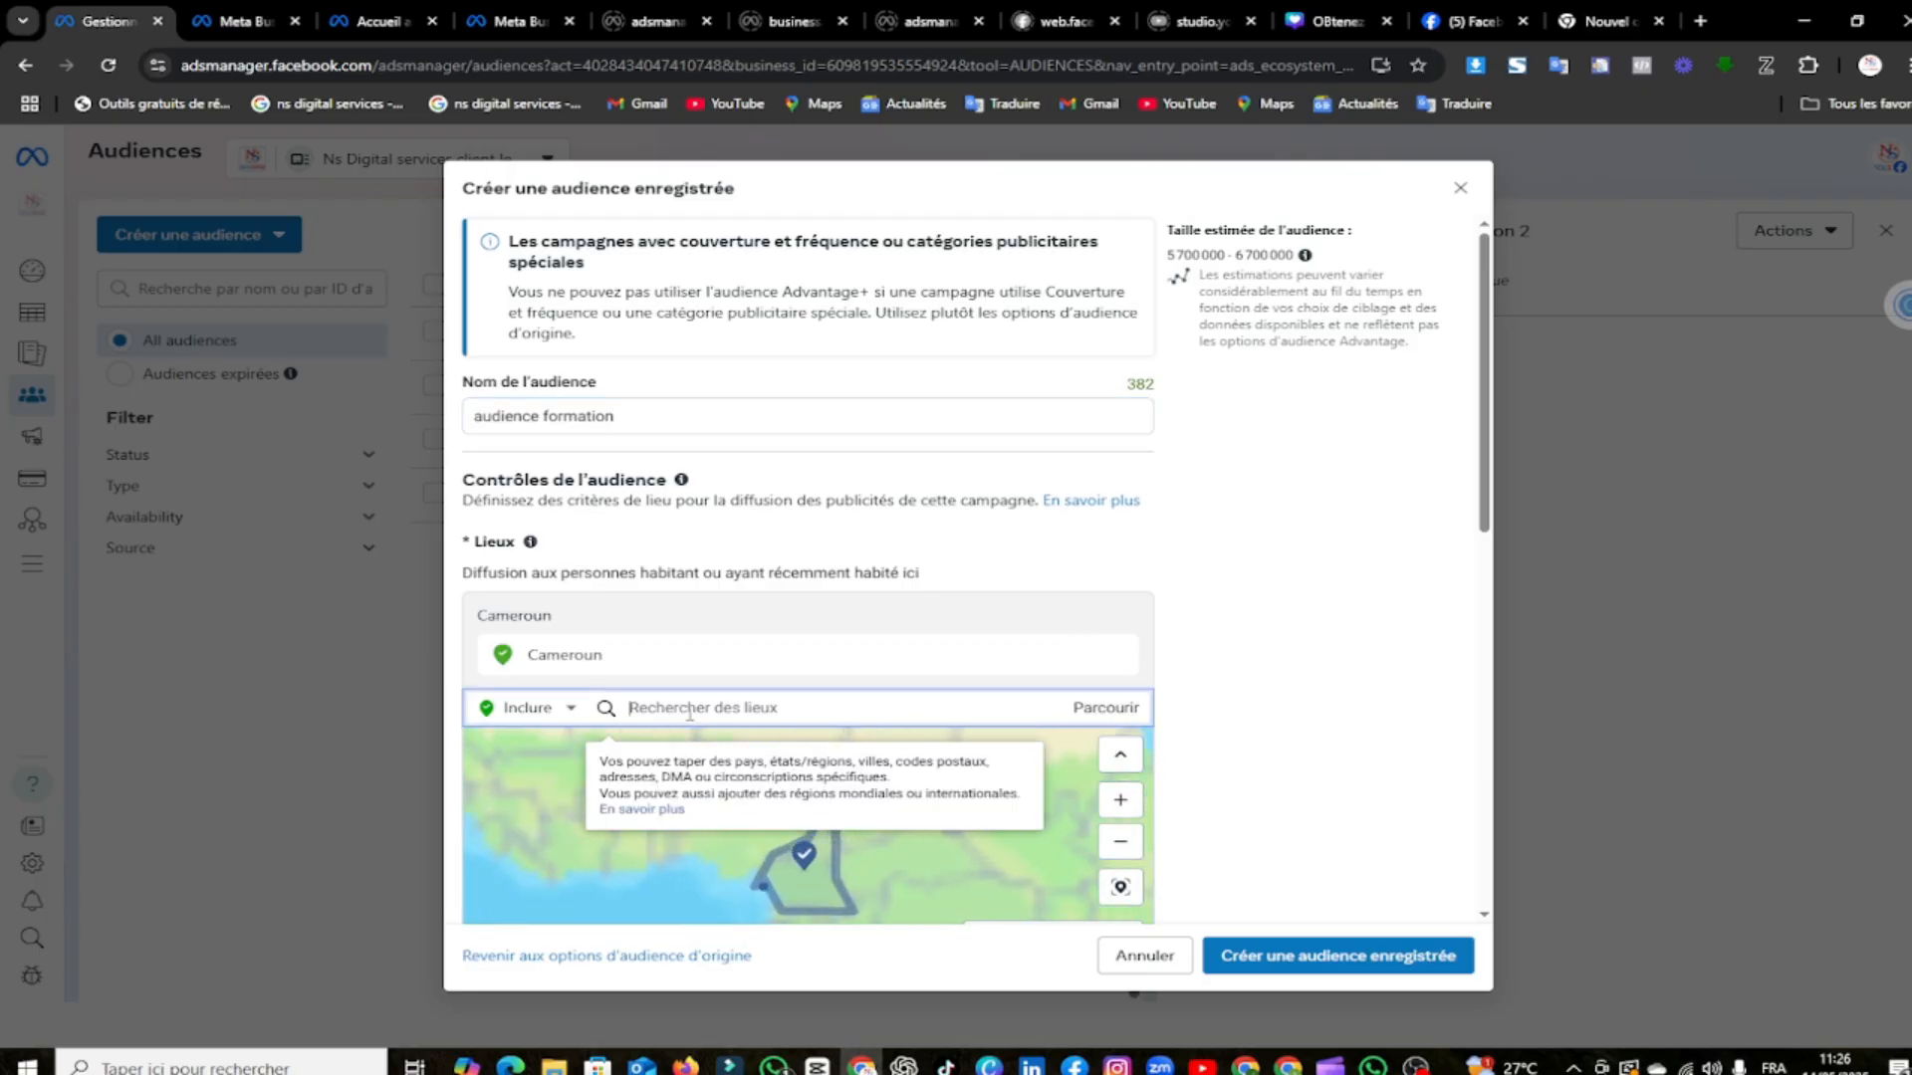
type("yaounde")
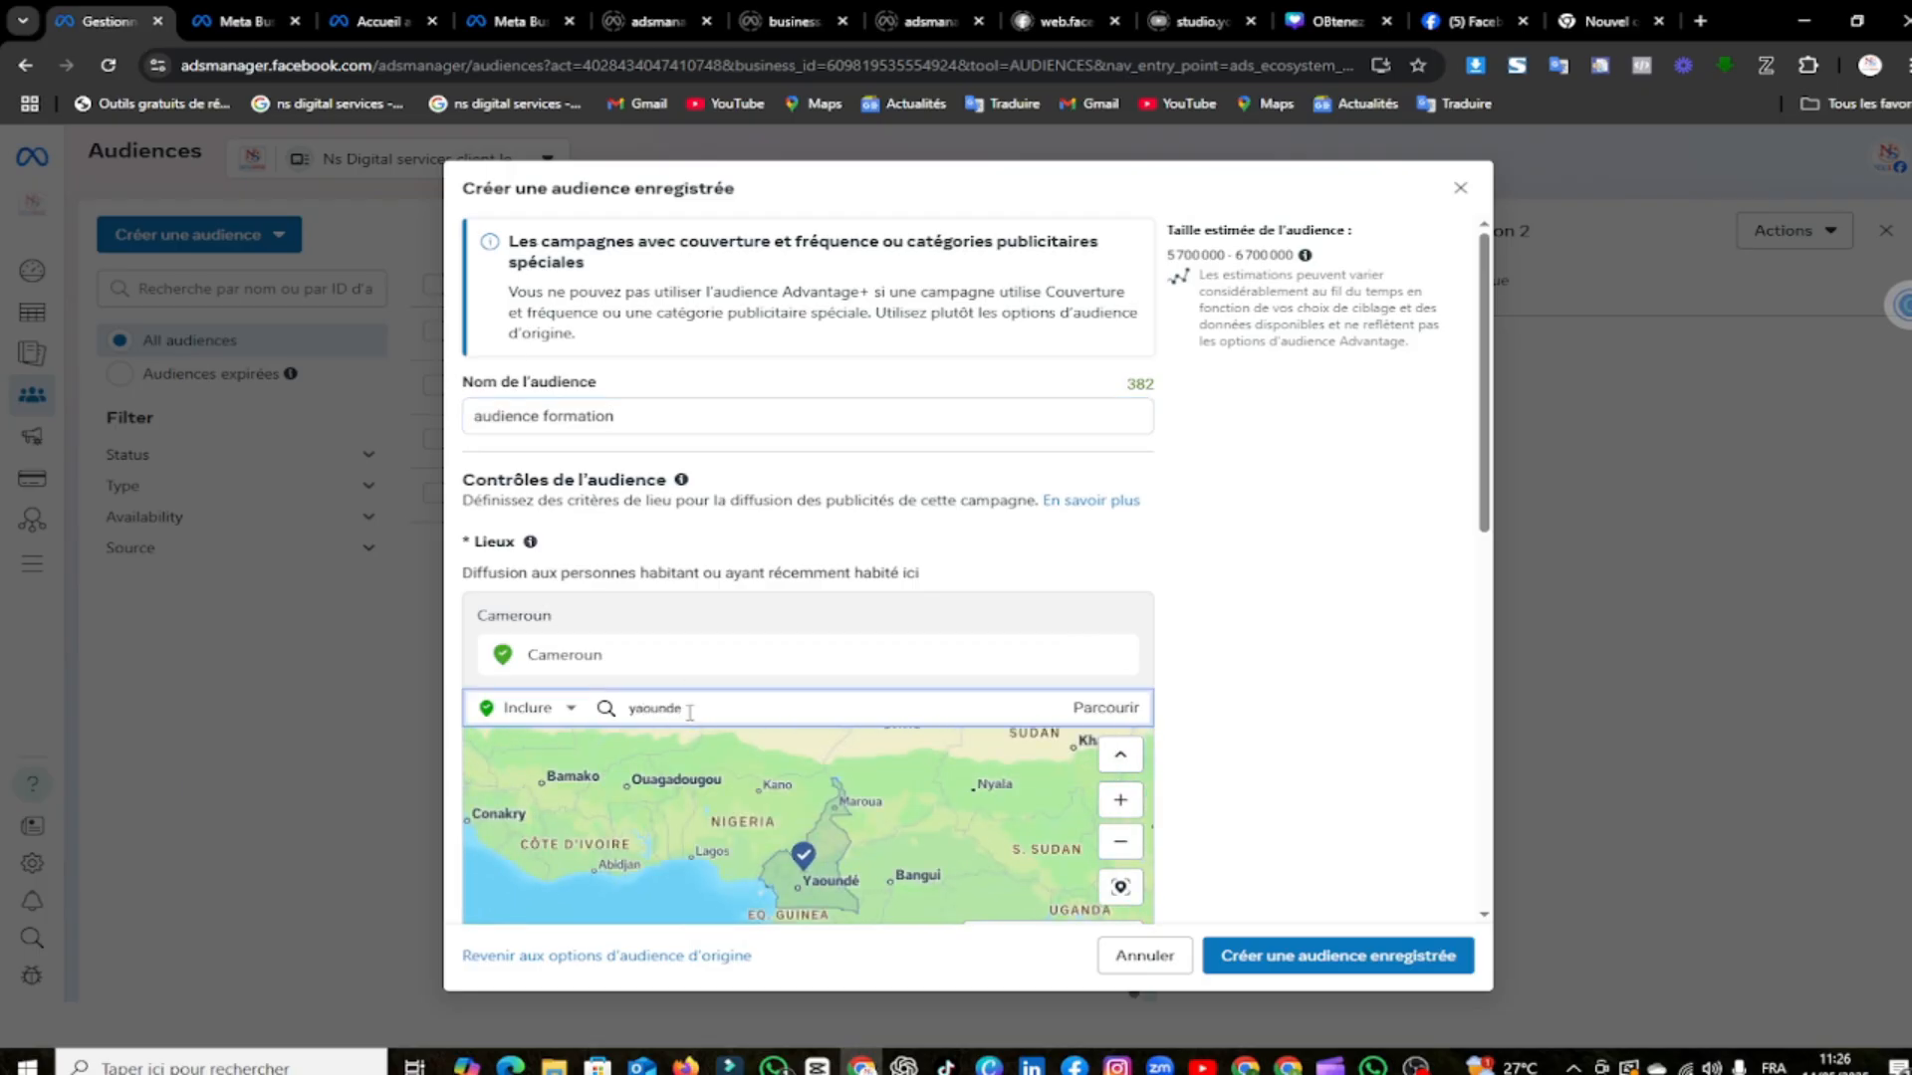
left_click(683, 753)
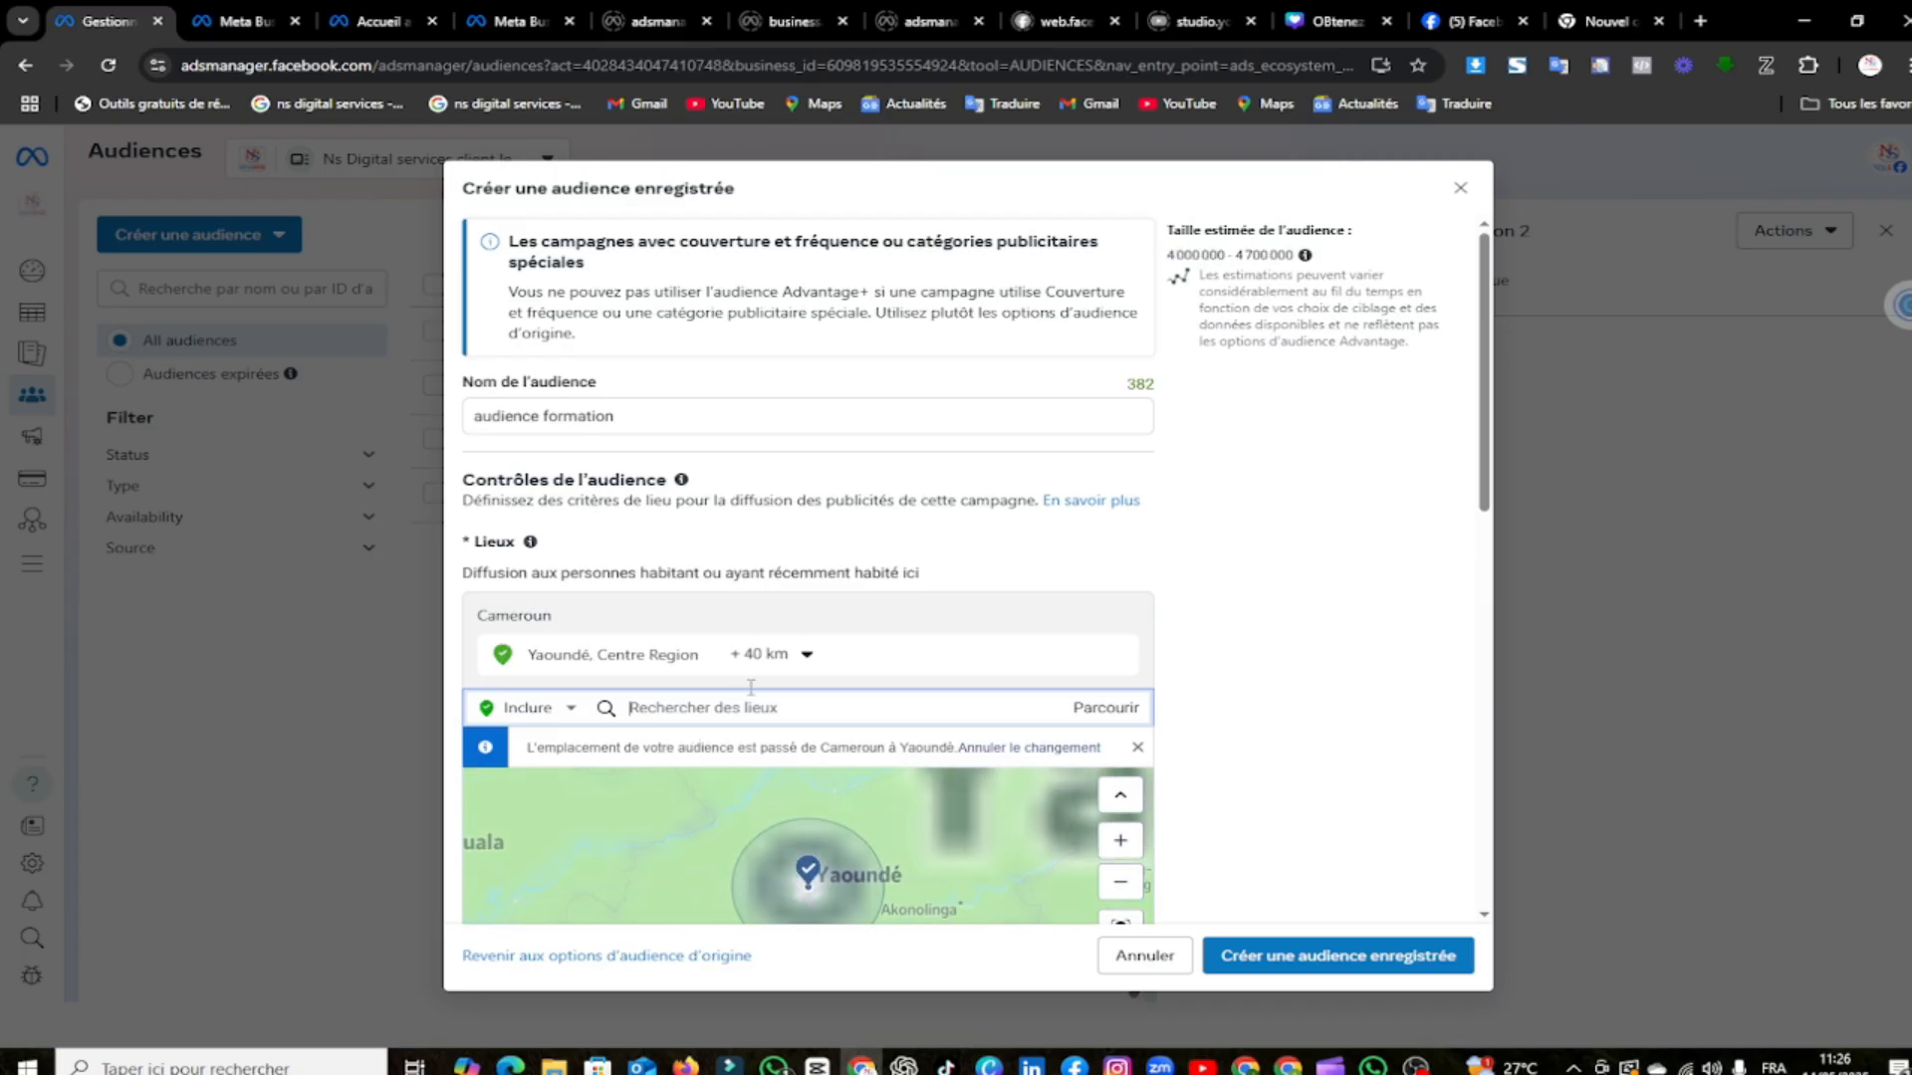
left_click(769, 654)
left_click_drag(792, 788, 936, 789)
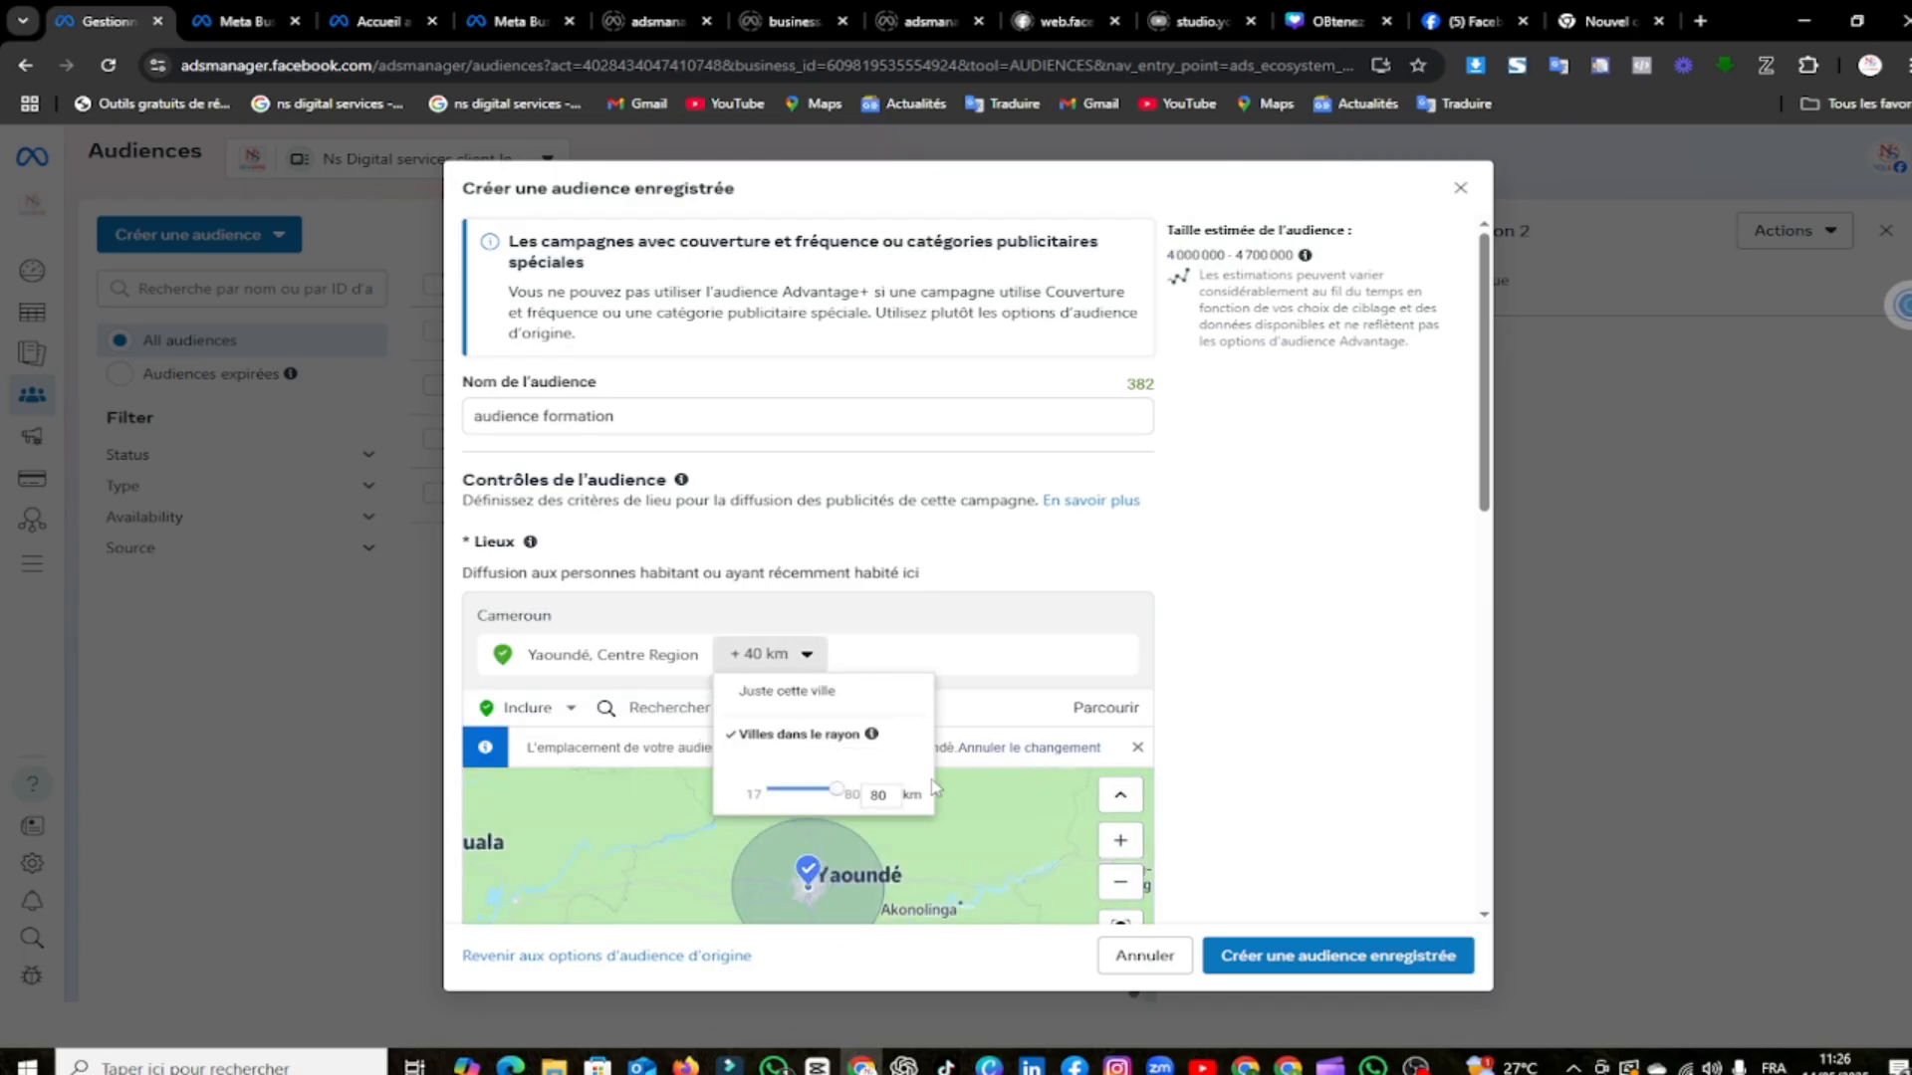
left_click(917, 640)
Set the saved audience's minimum age to 25
scroll(867, 648, "down", 7)
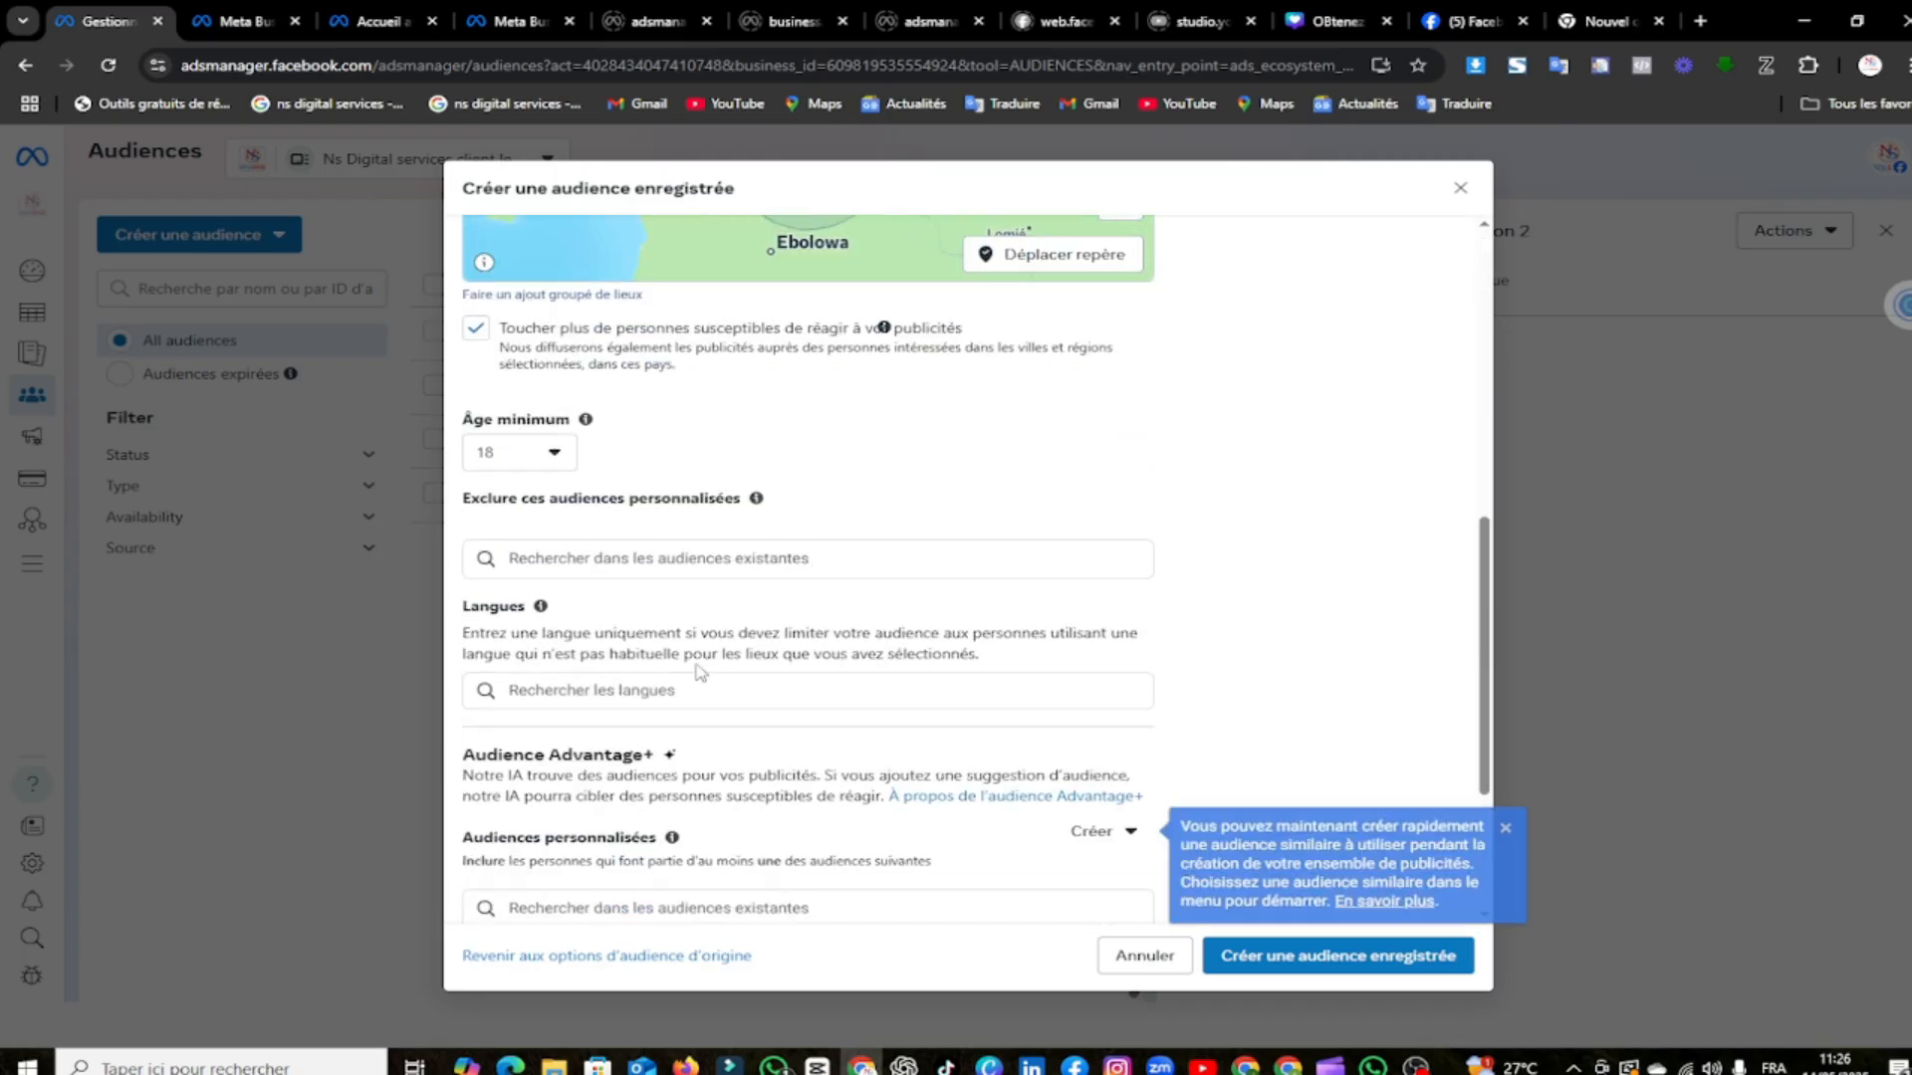
left_click(513, 453)
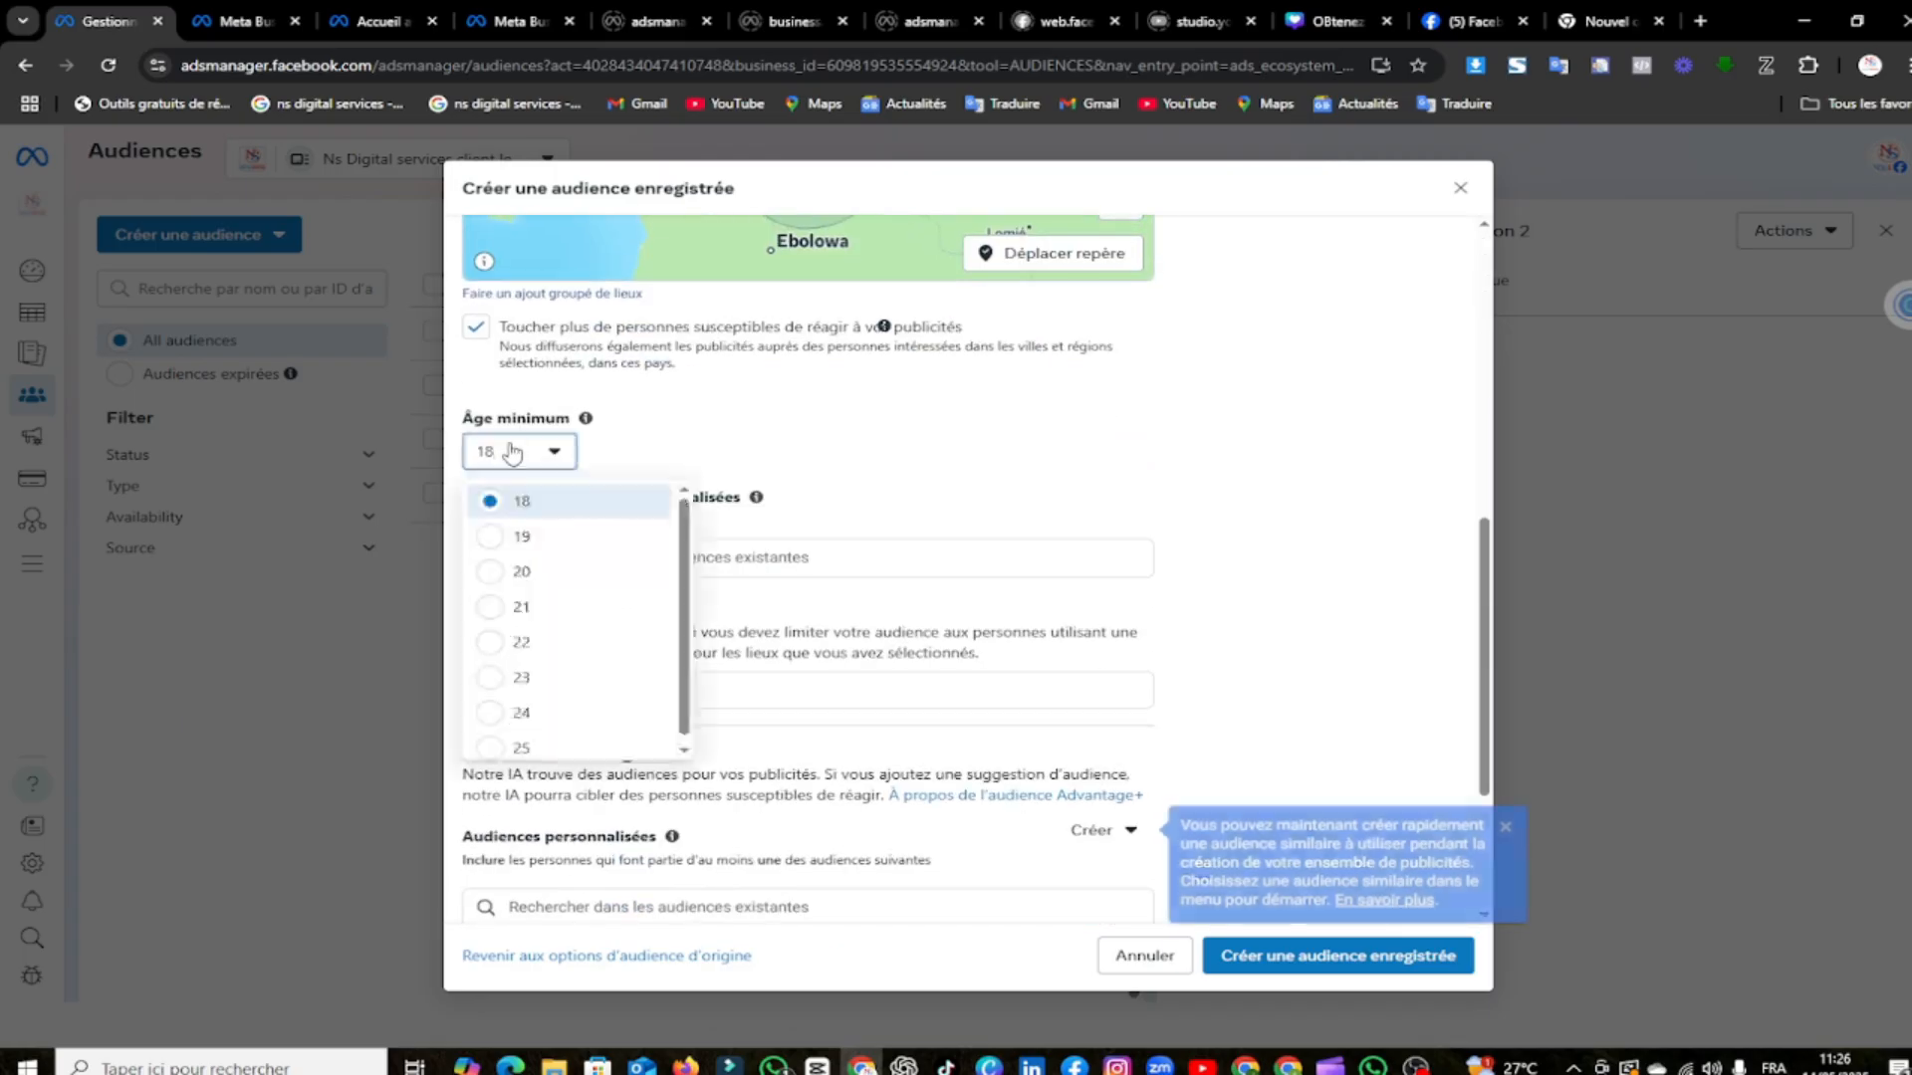
left_click(490, 749)
Exclude the custom audiences "audience formation 1" and "audience formation 2" from the saved audience
left_click(616, 558)
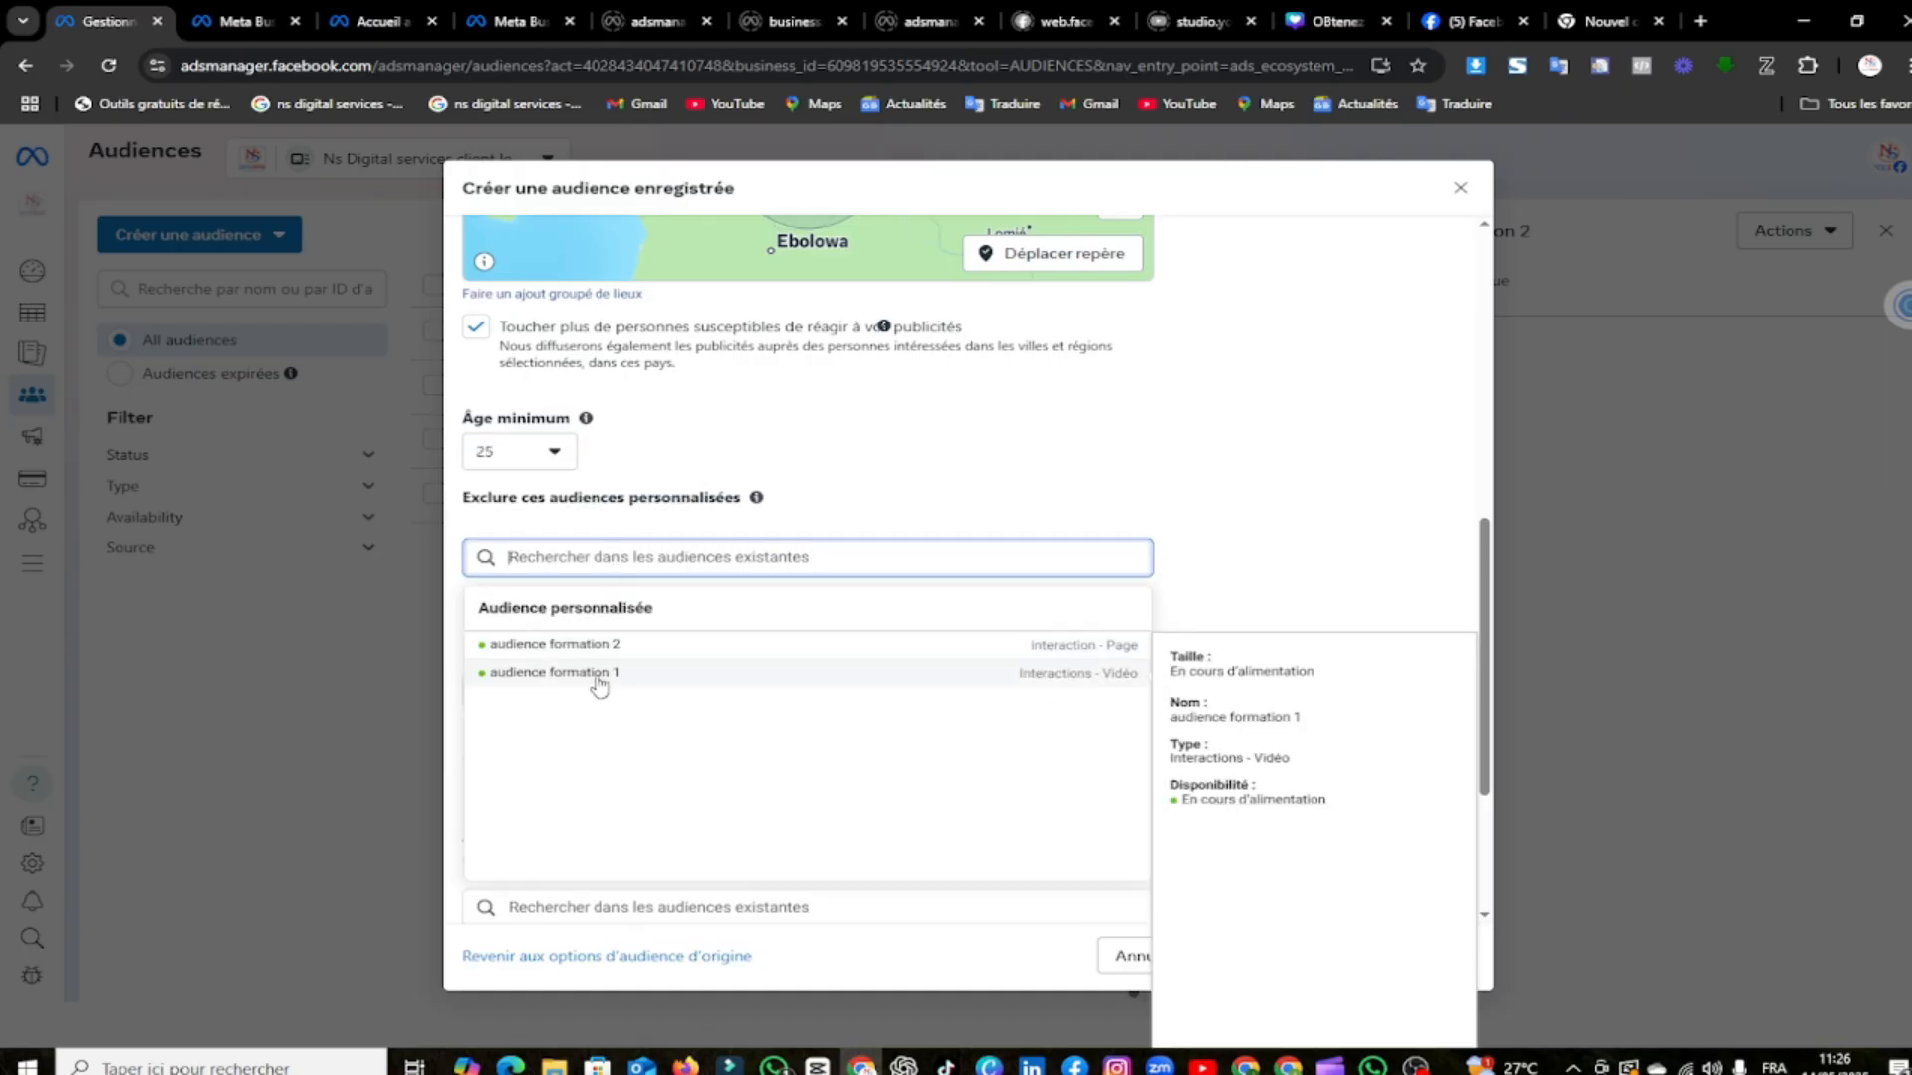
left_click(602, 660)
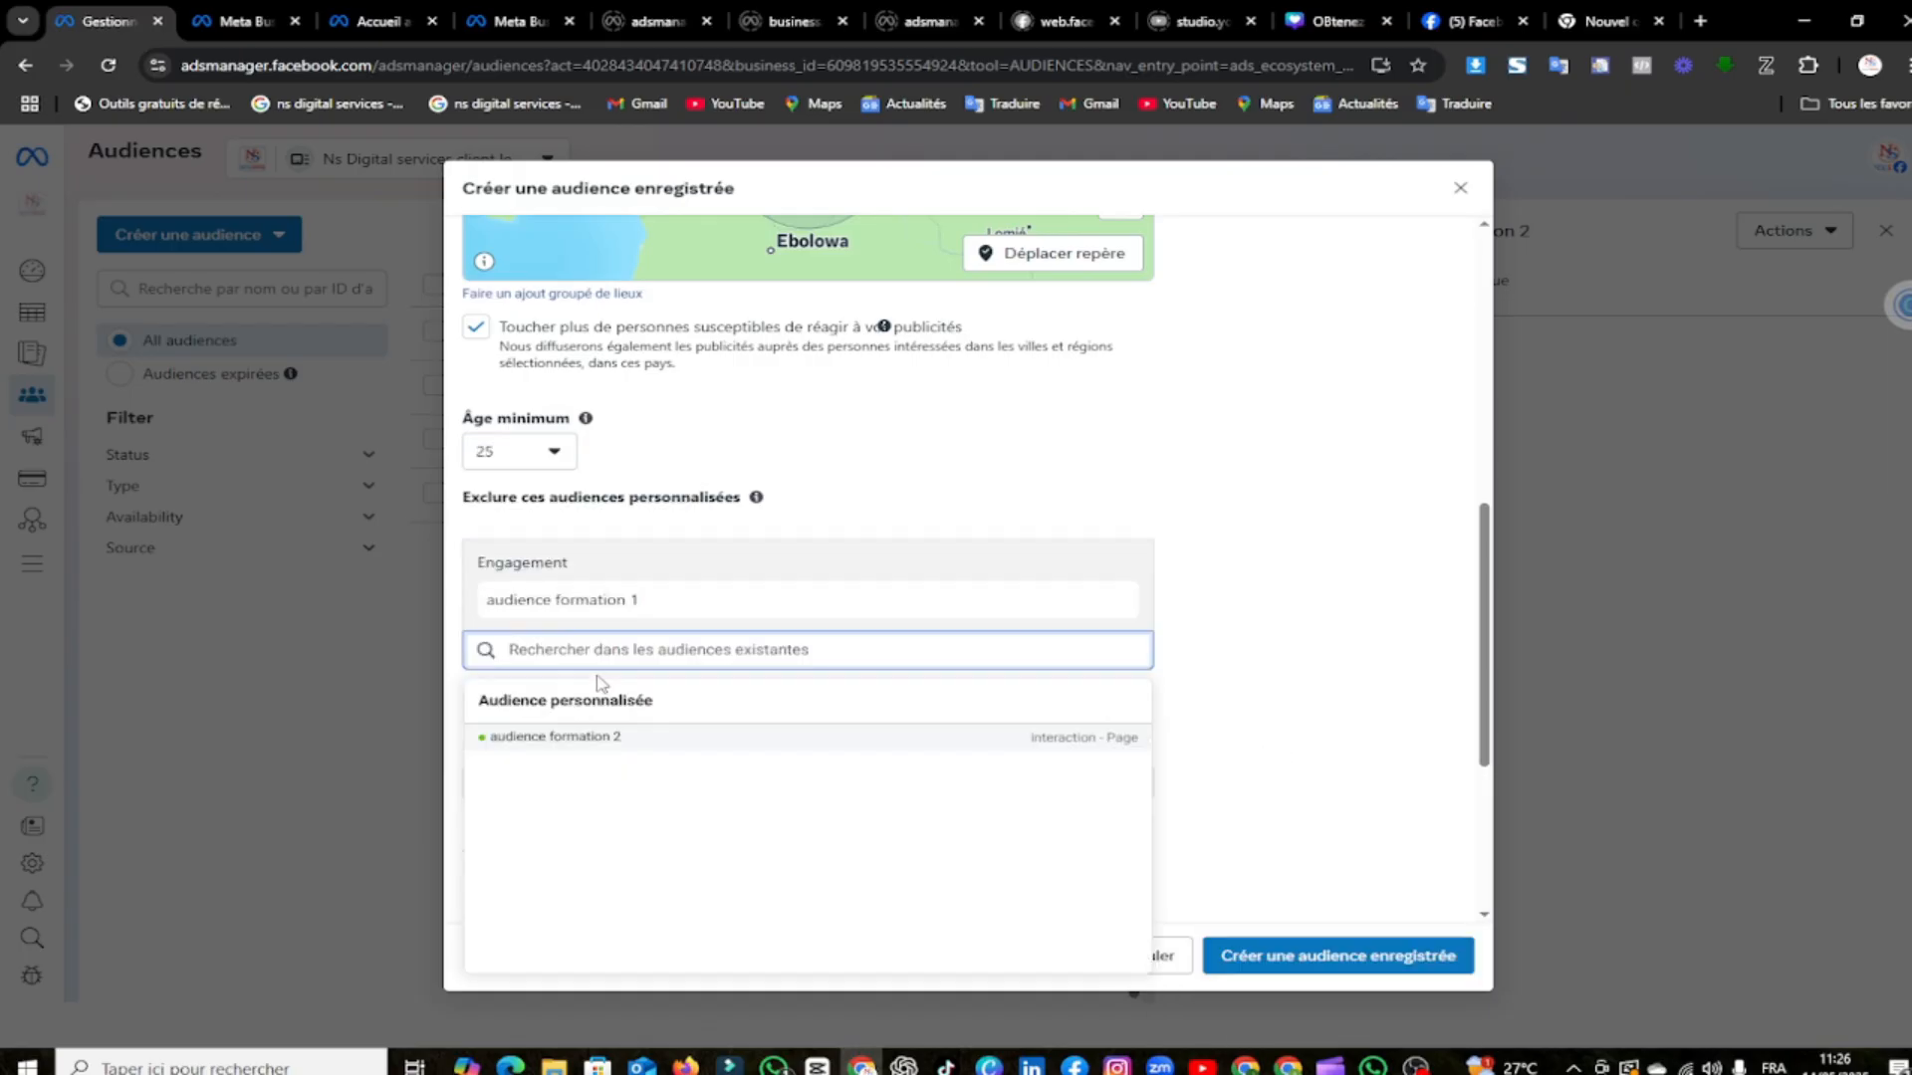
left_click(602, 737)
scroll(599, 701, "down", 2)
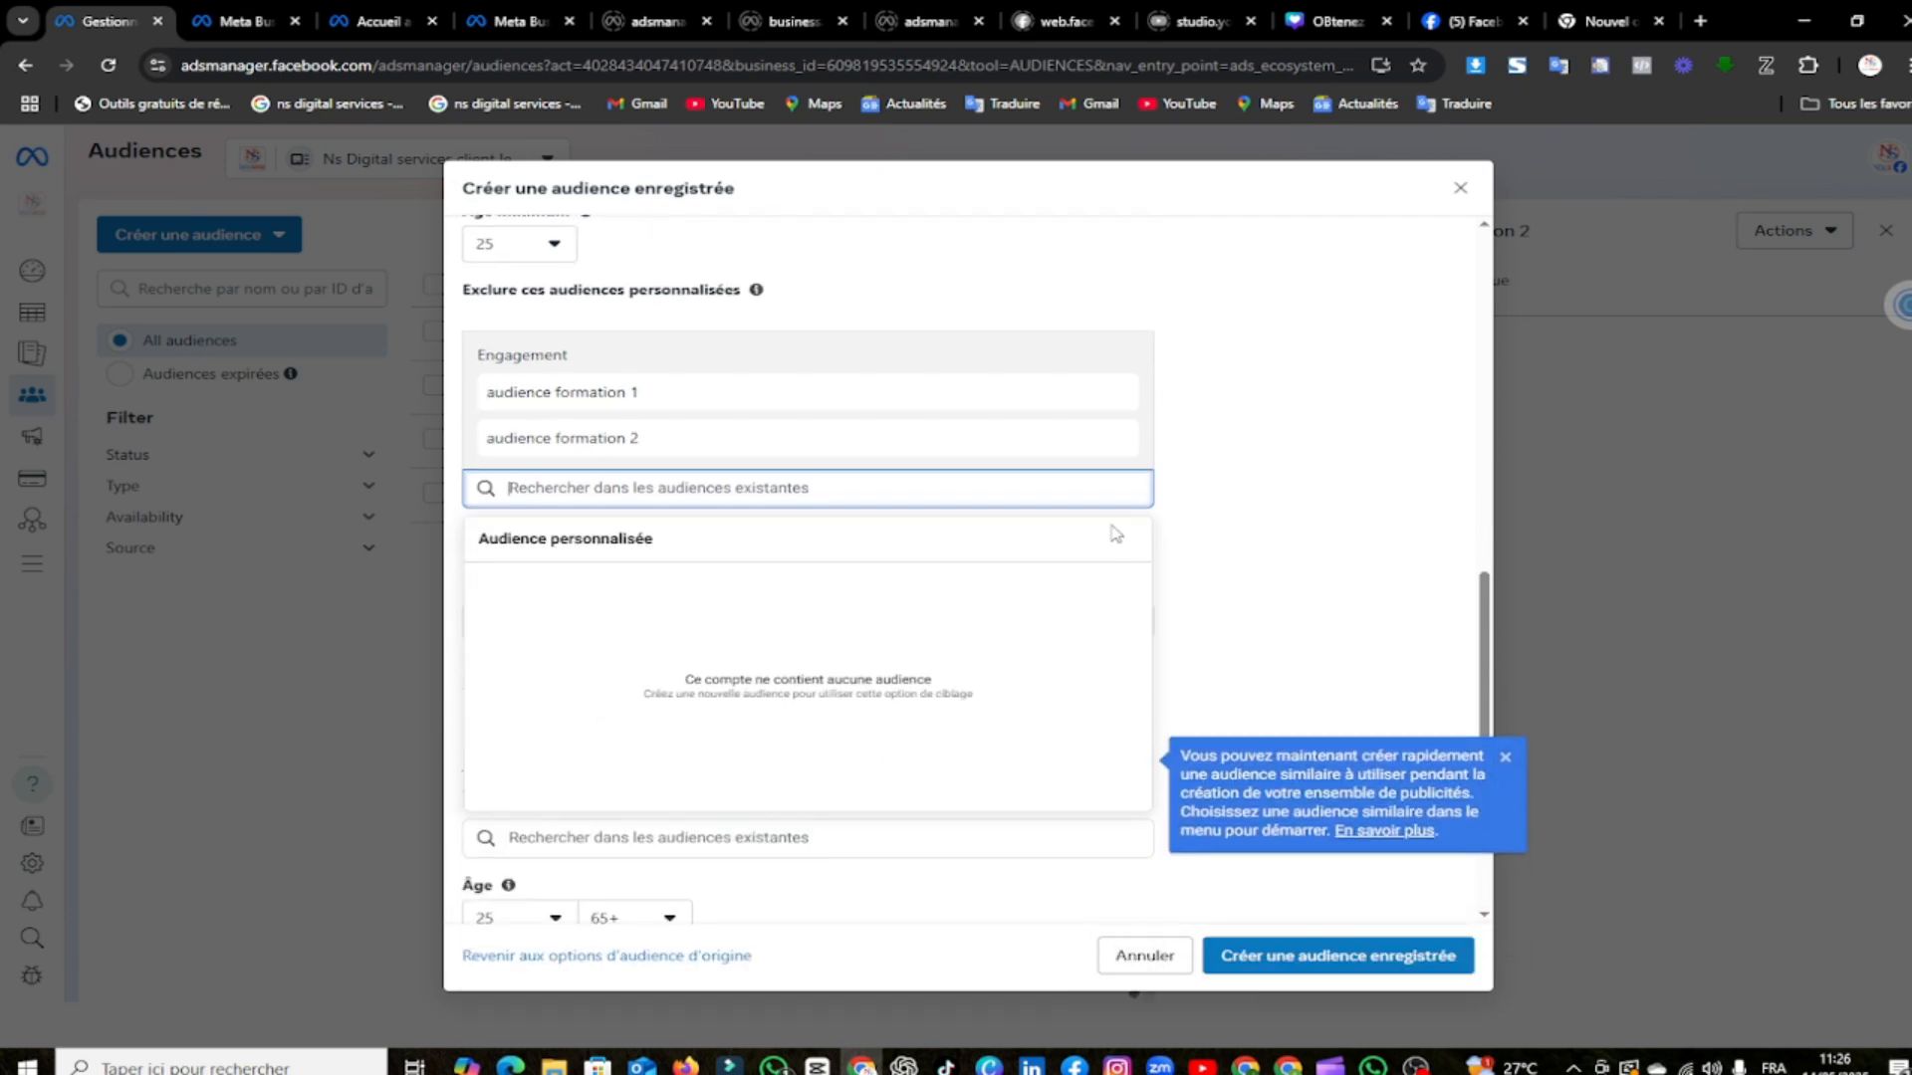
left_click(1249, 441)
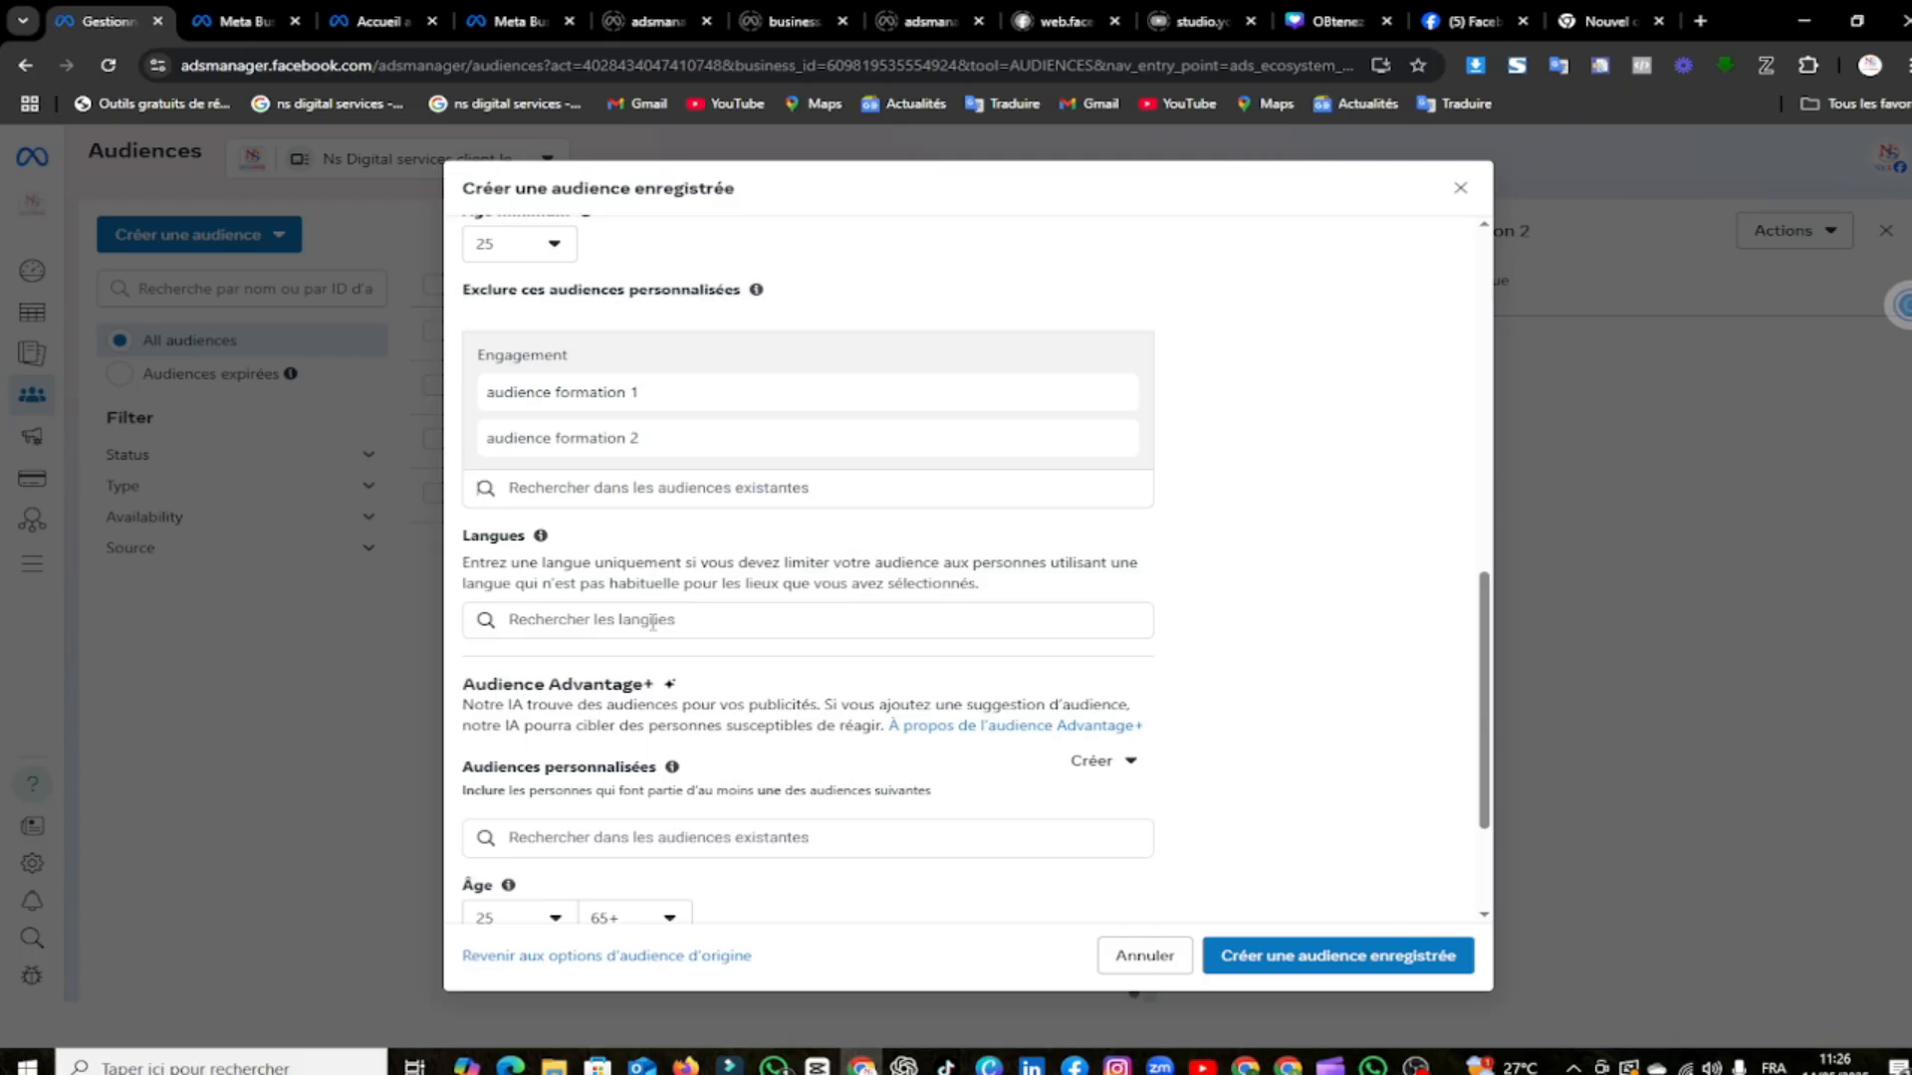
Limit the saved audience's language to "Français (tout)"
scroll(652, 623, "down", 1)
left_click(613, 518)
type("fra")
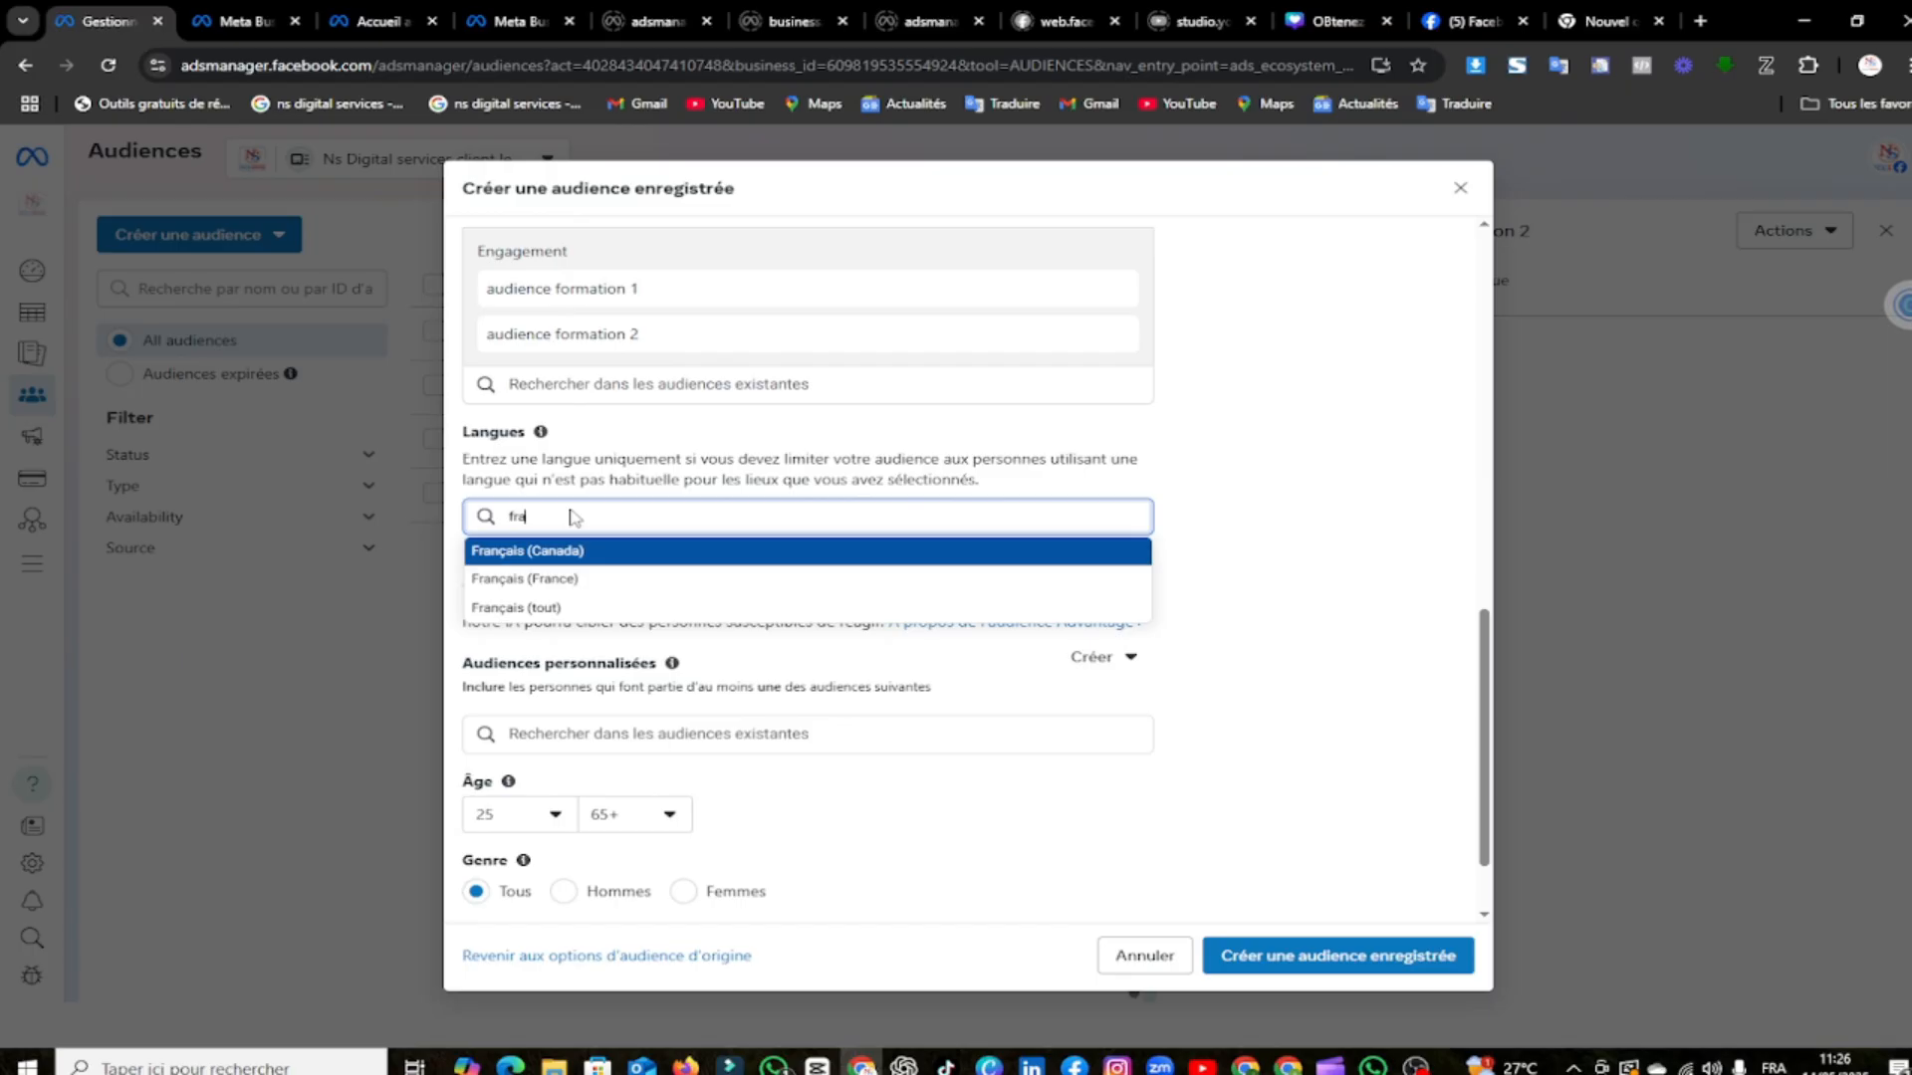
left_click(555, 606)
Include the two lookalikes "Similaire (CM, 4%)" of audience formation 2 and audience formation 1 in the saved audience
scroll(565, 611, "down", 2)
left_click(561, 628)
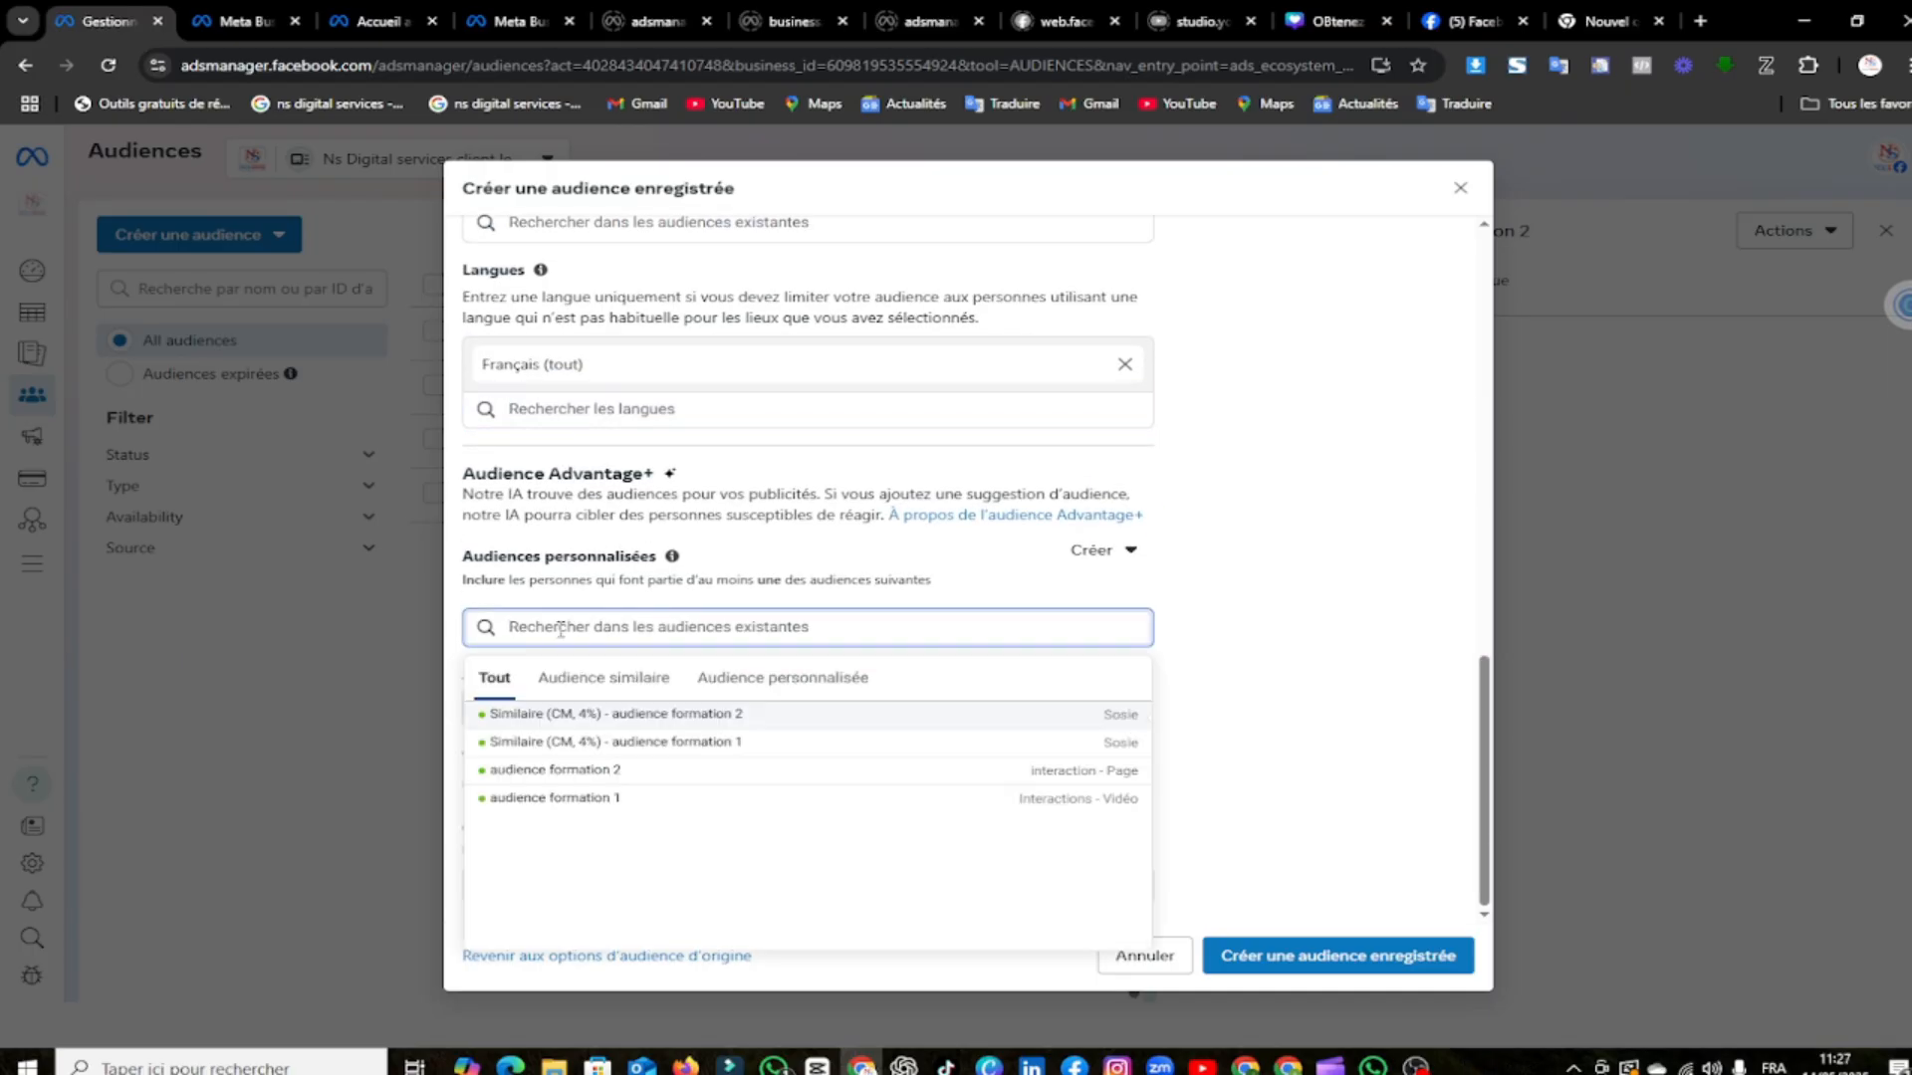
left_click(617, 717)
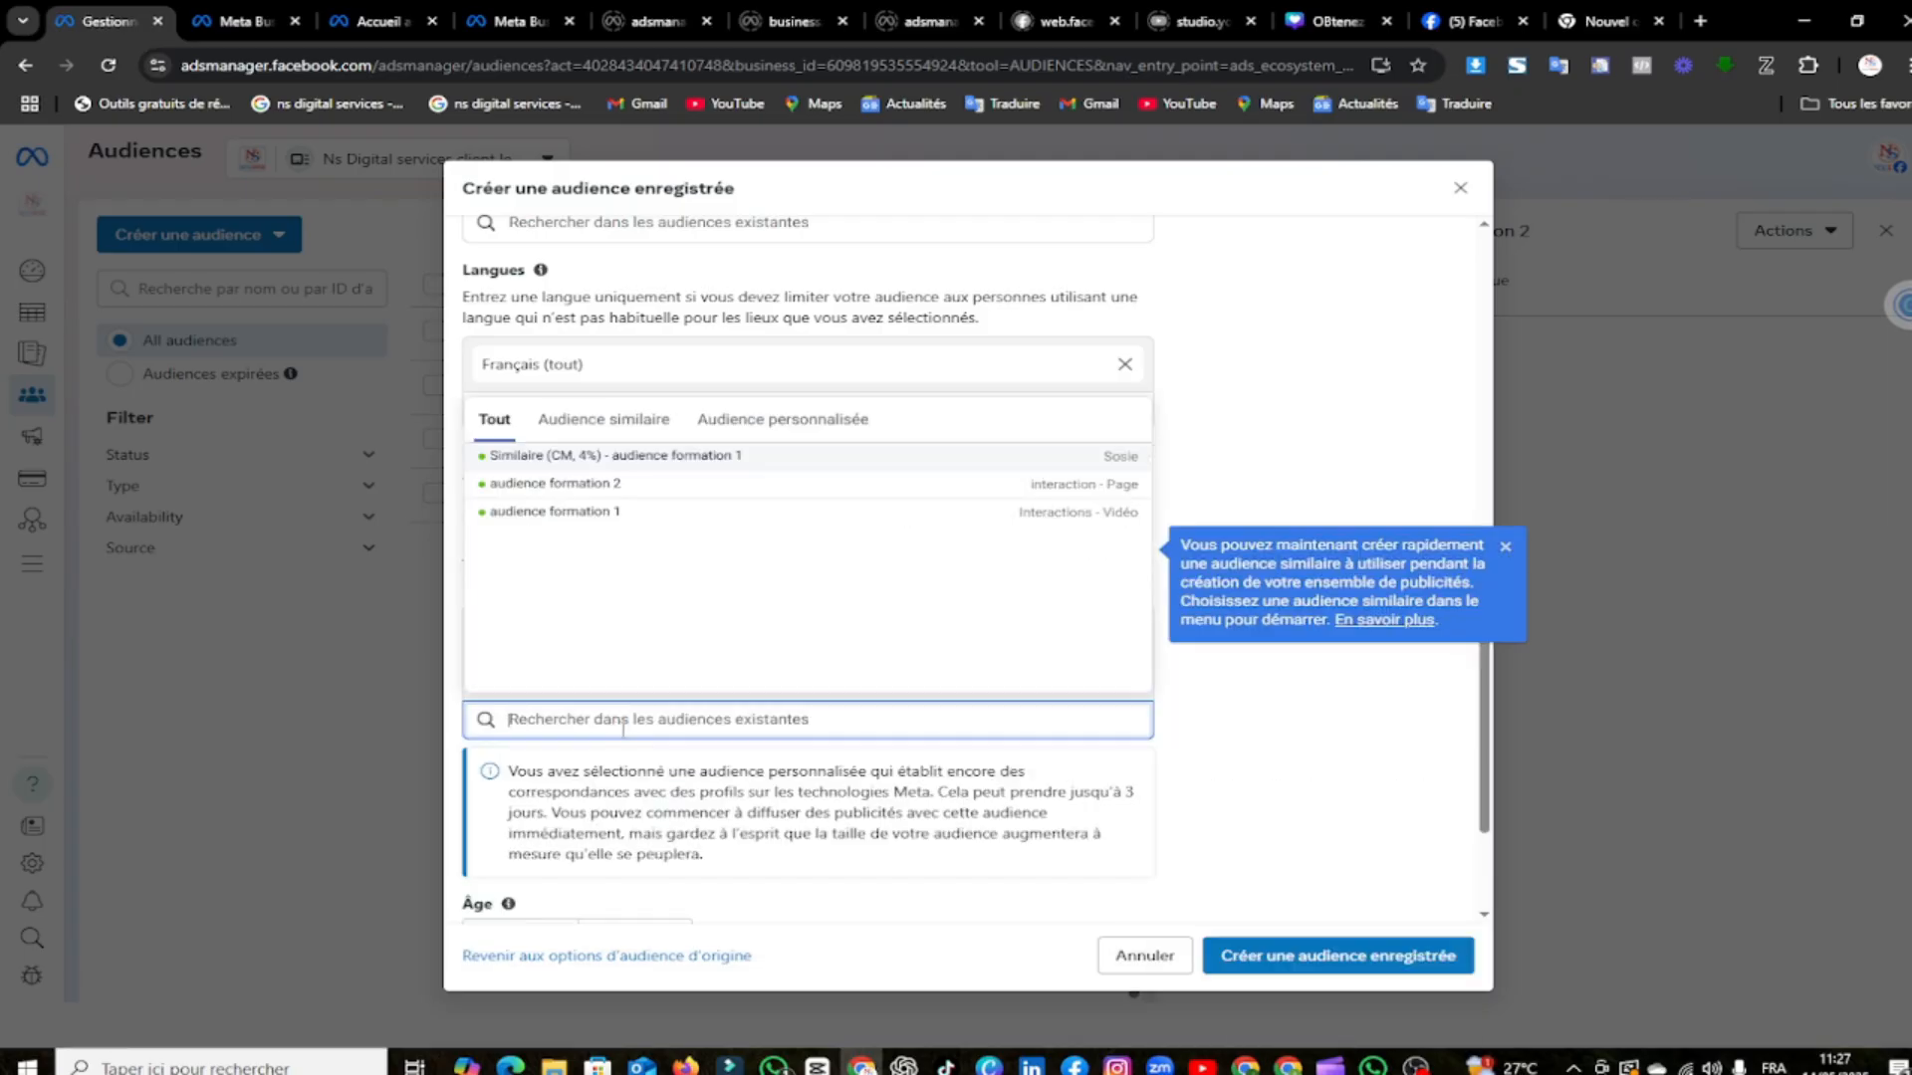
left_click(656, 460)
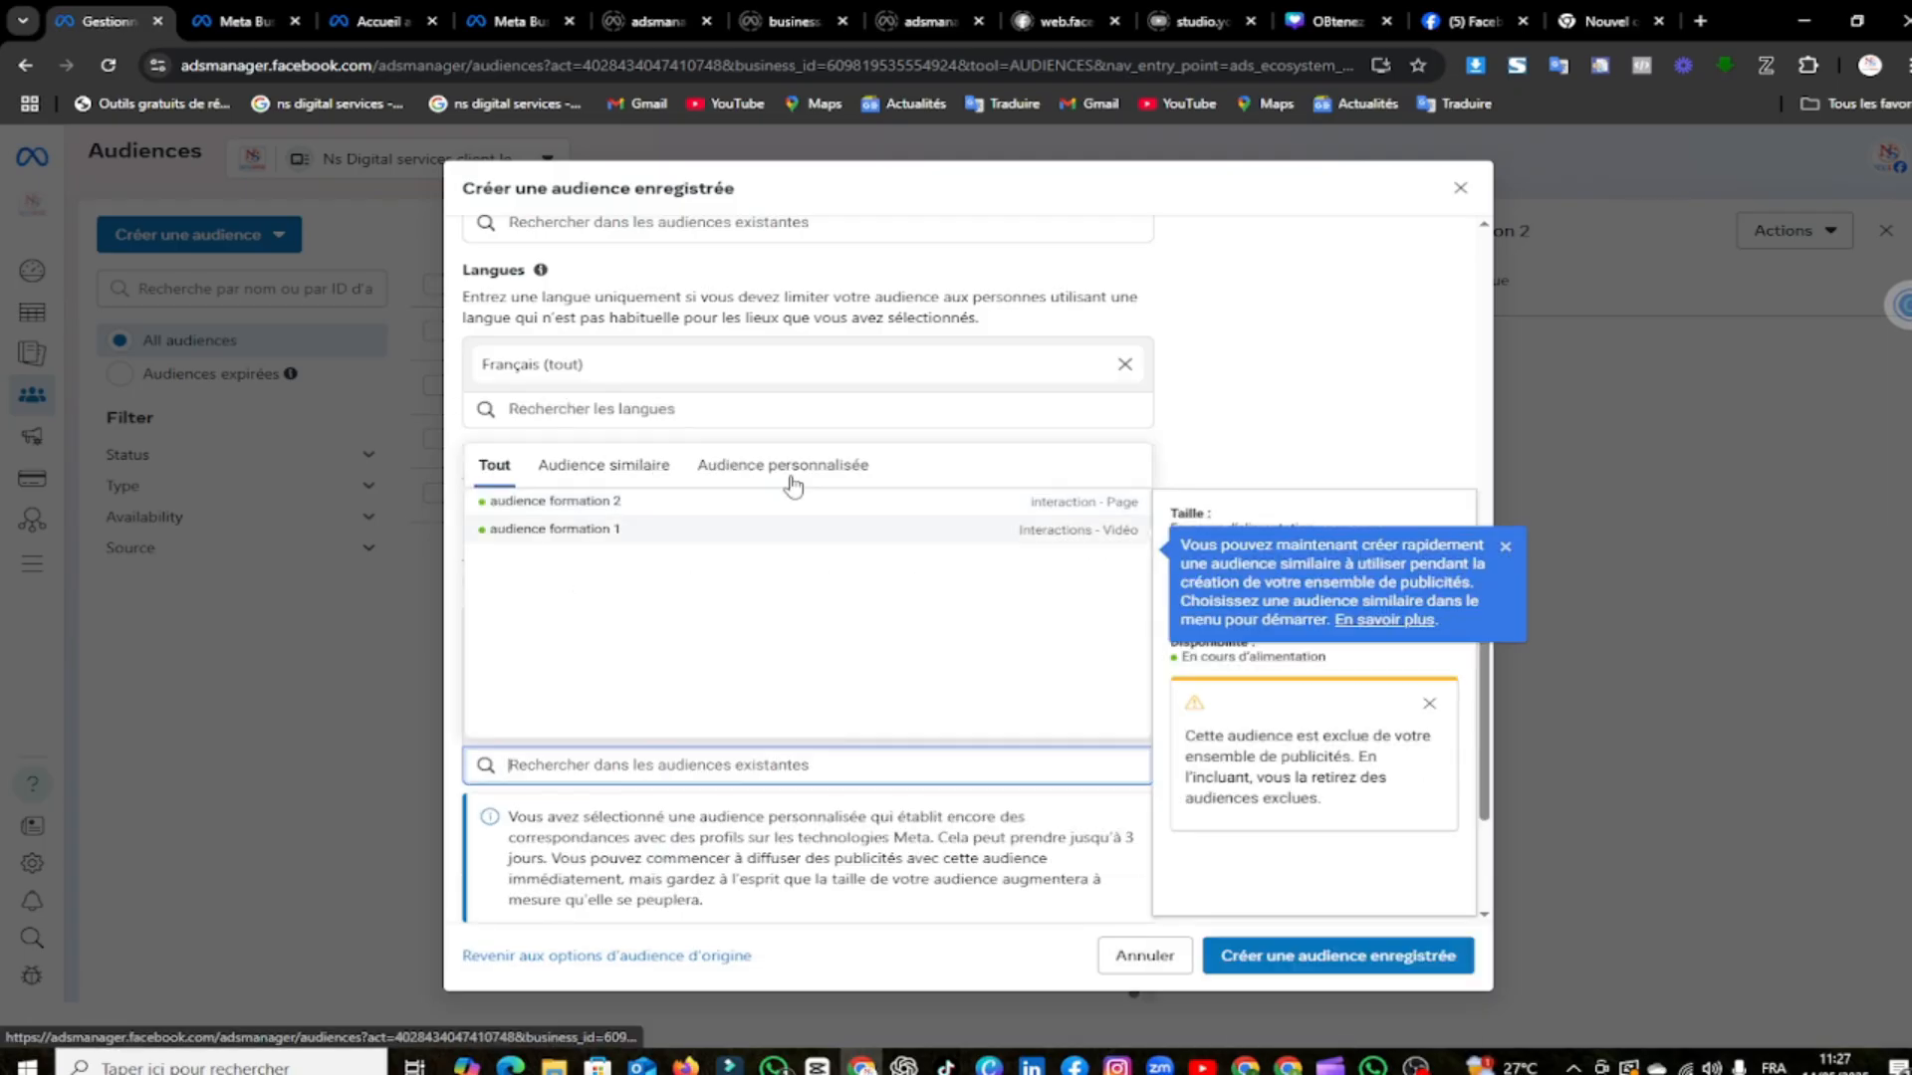
left_click(1222, 354)
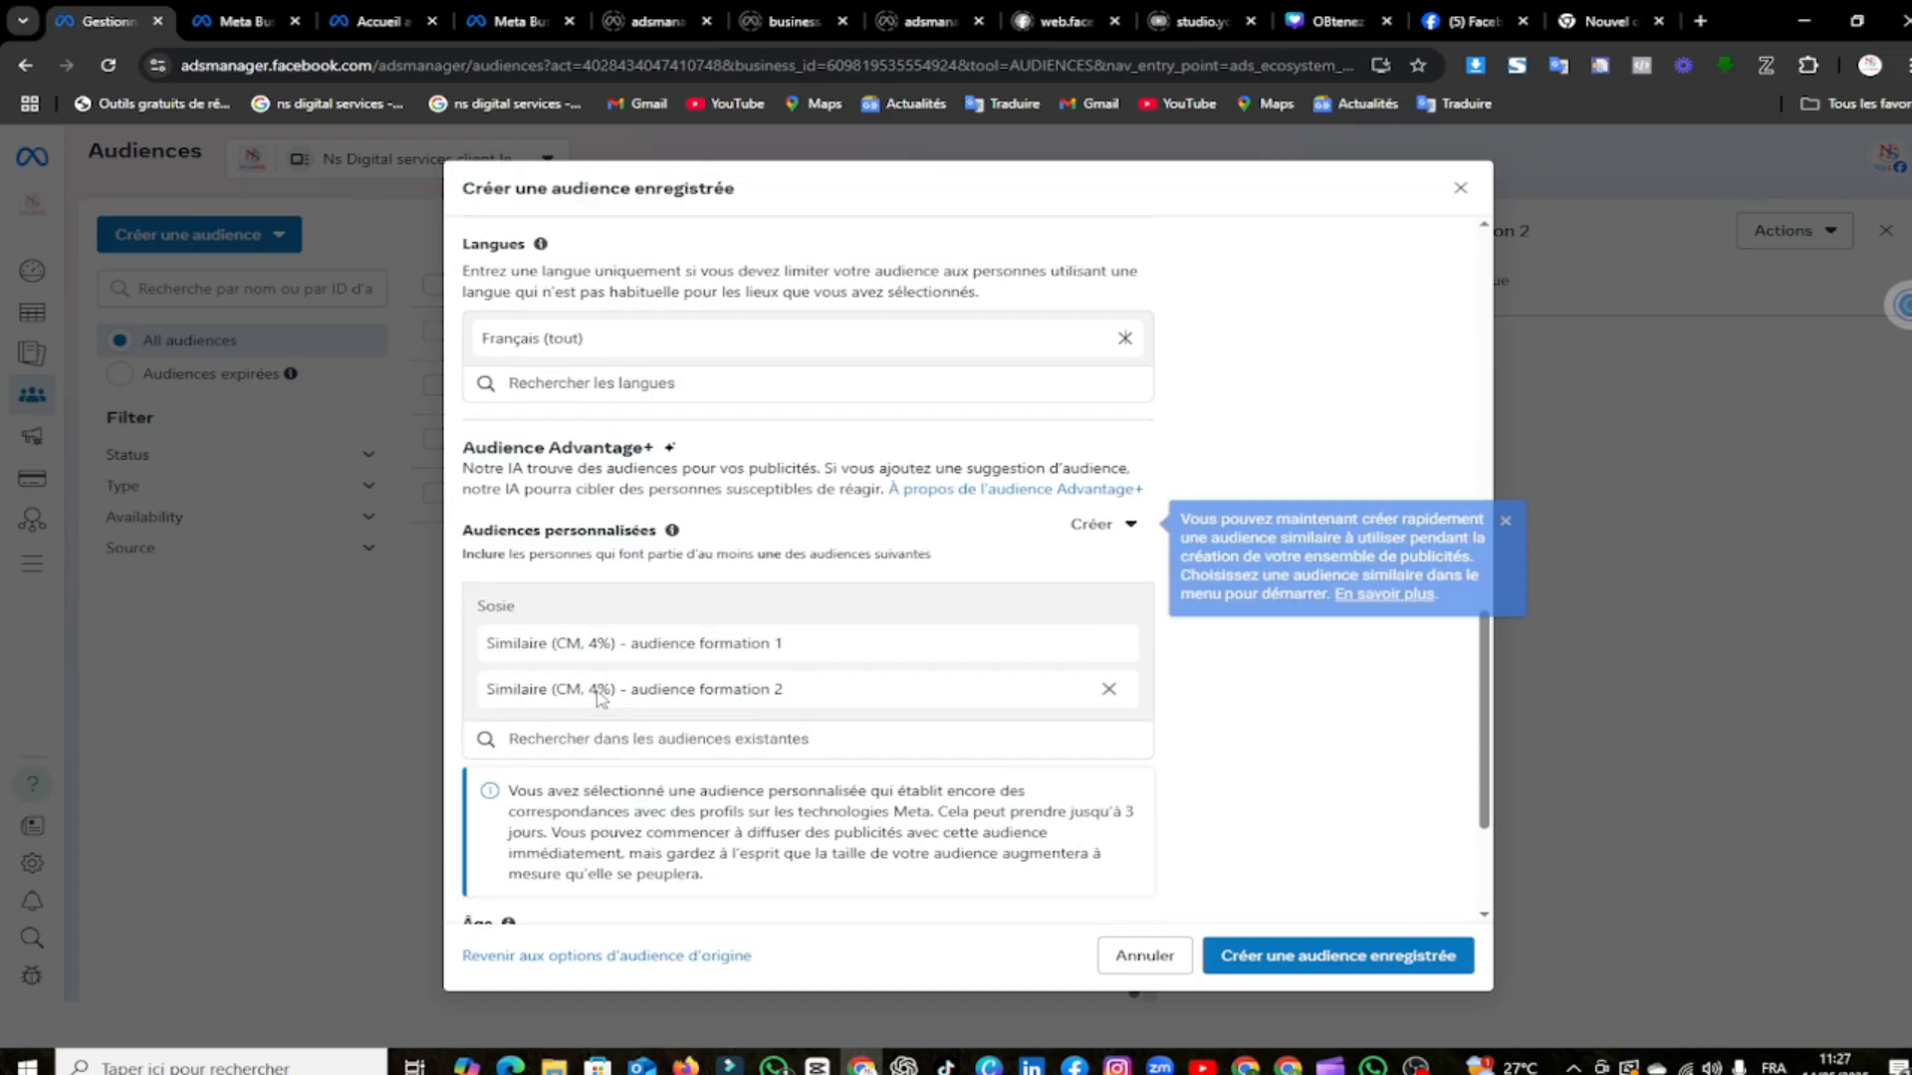
Search the advanced targeting options for "shopify" and add the employer Shopify
scroll(600, 697, "down", 3)
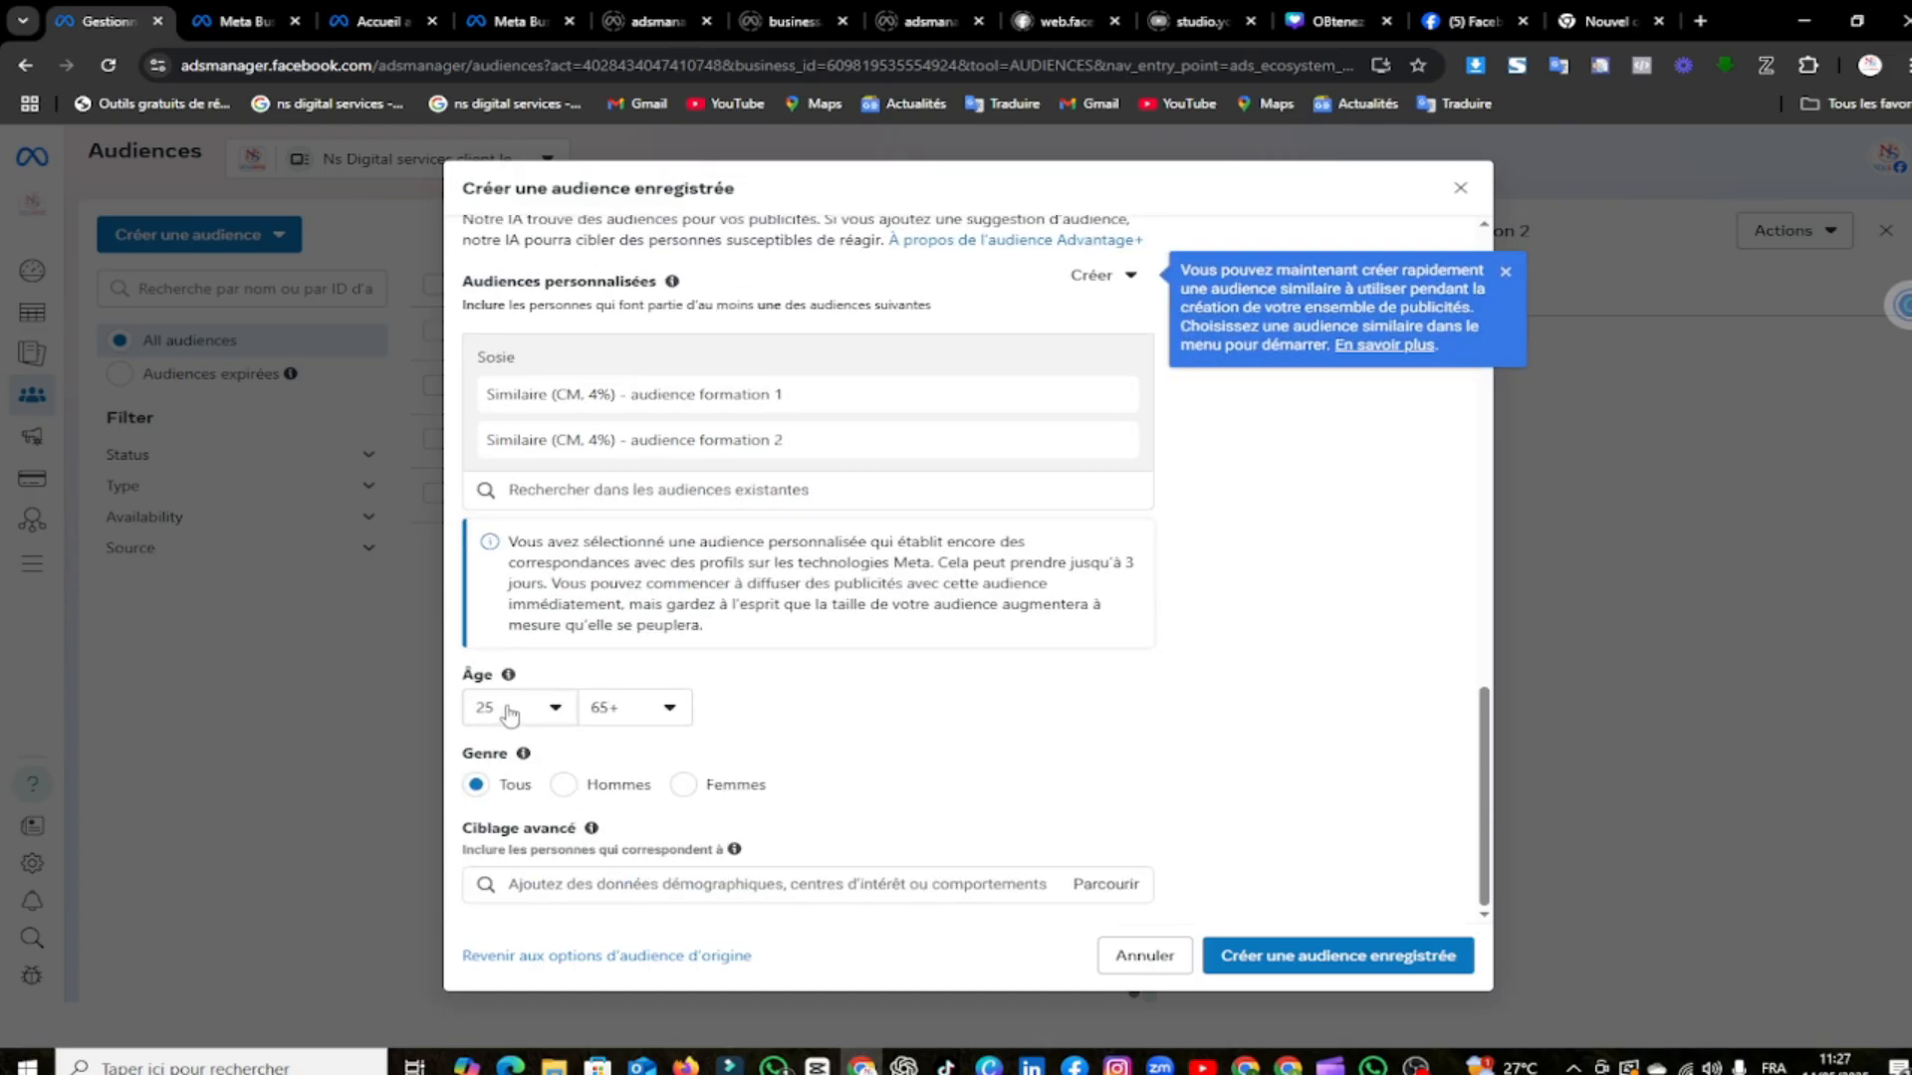
left_click(633, 881)
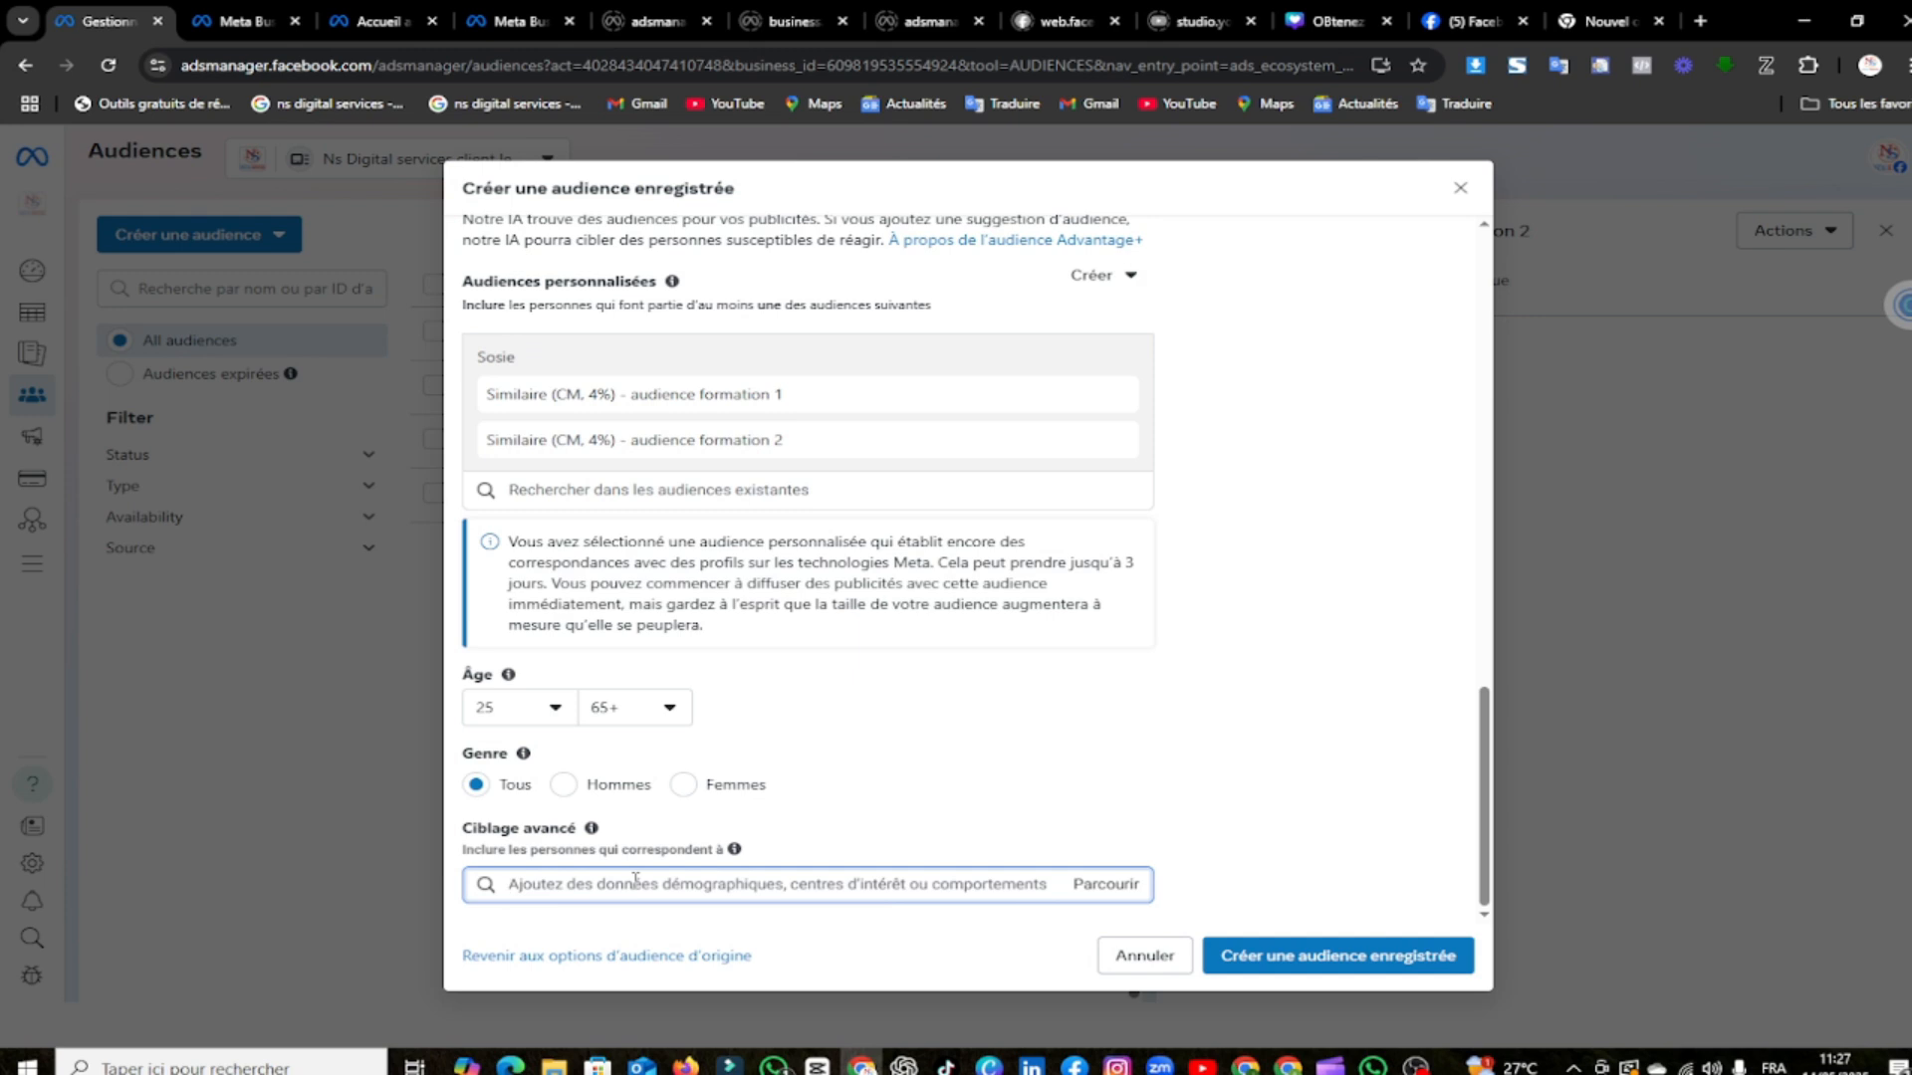
type("shopif")
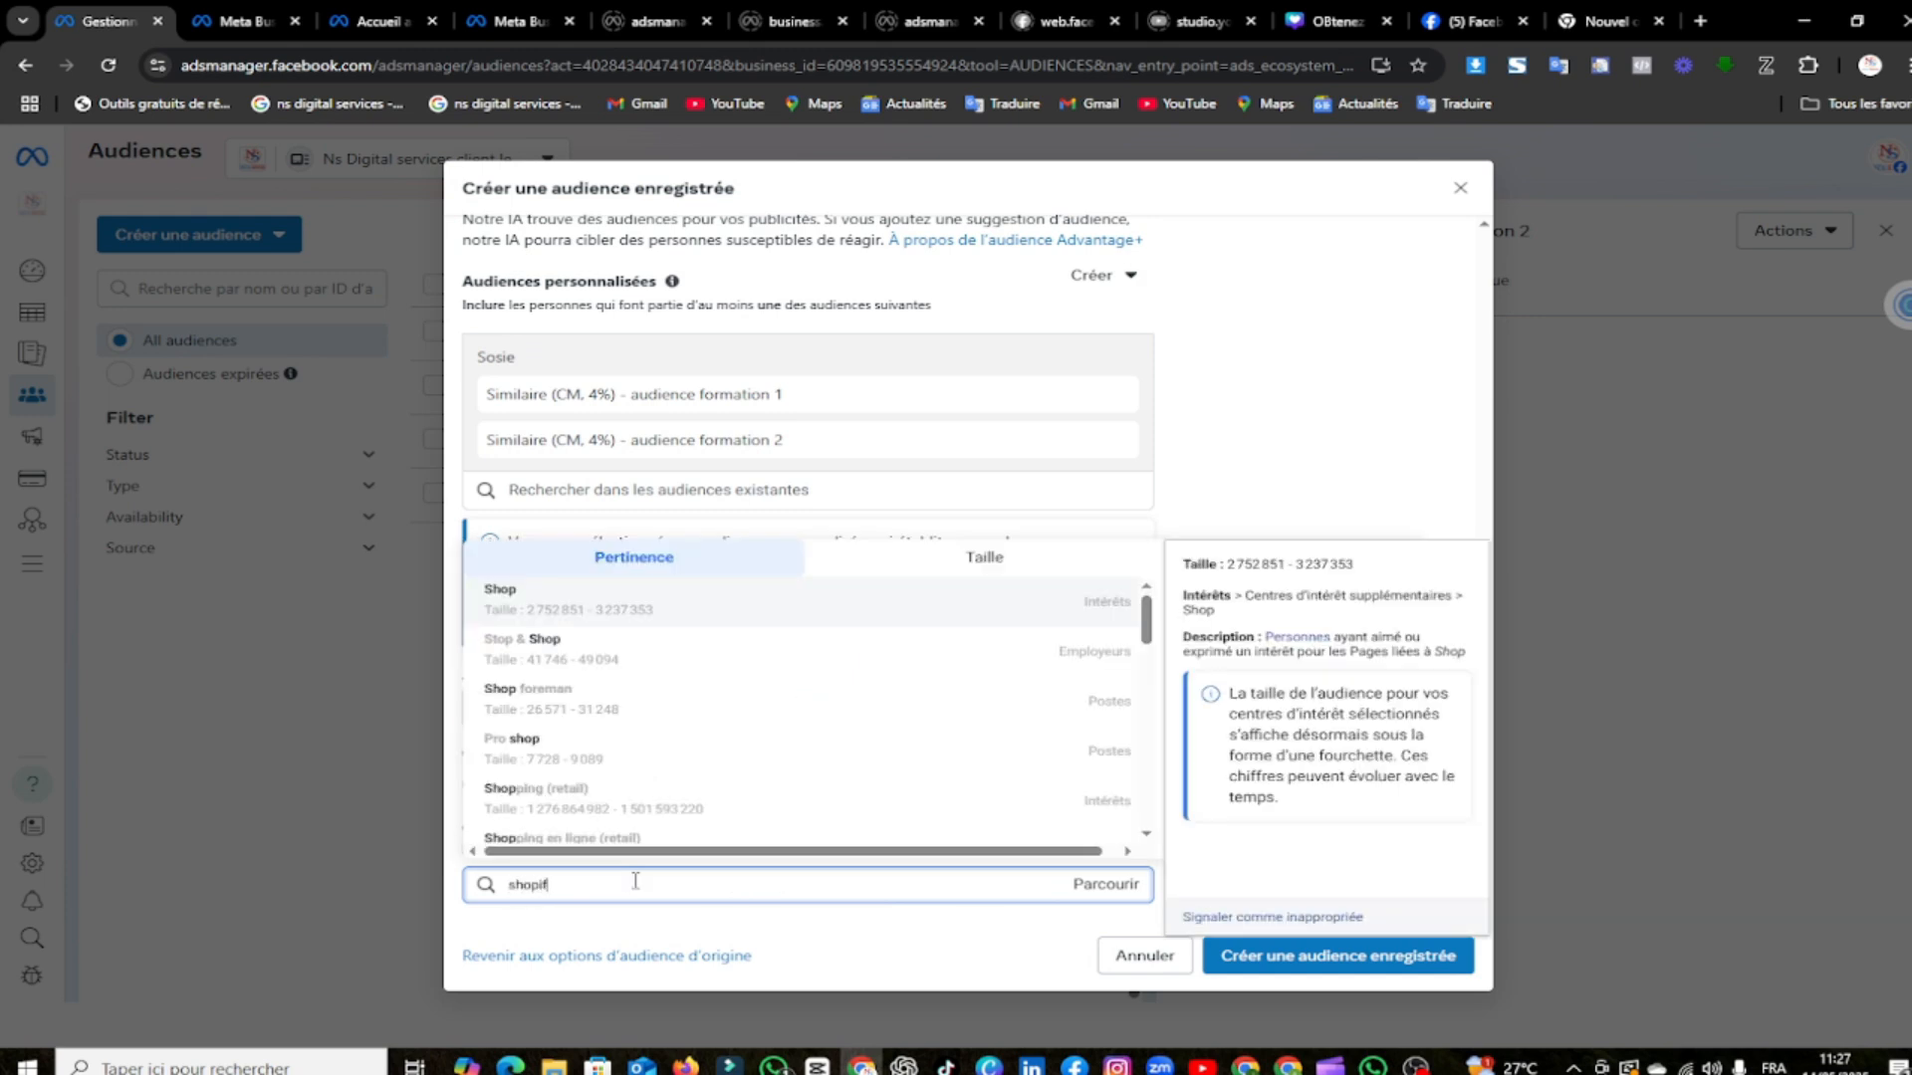
type("y")
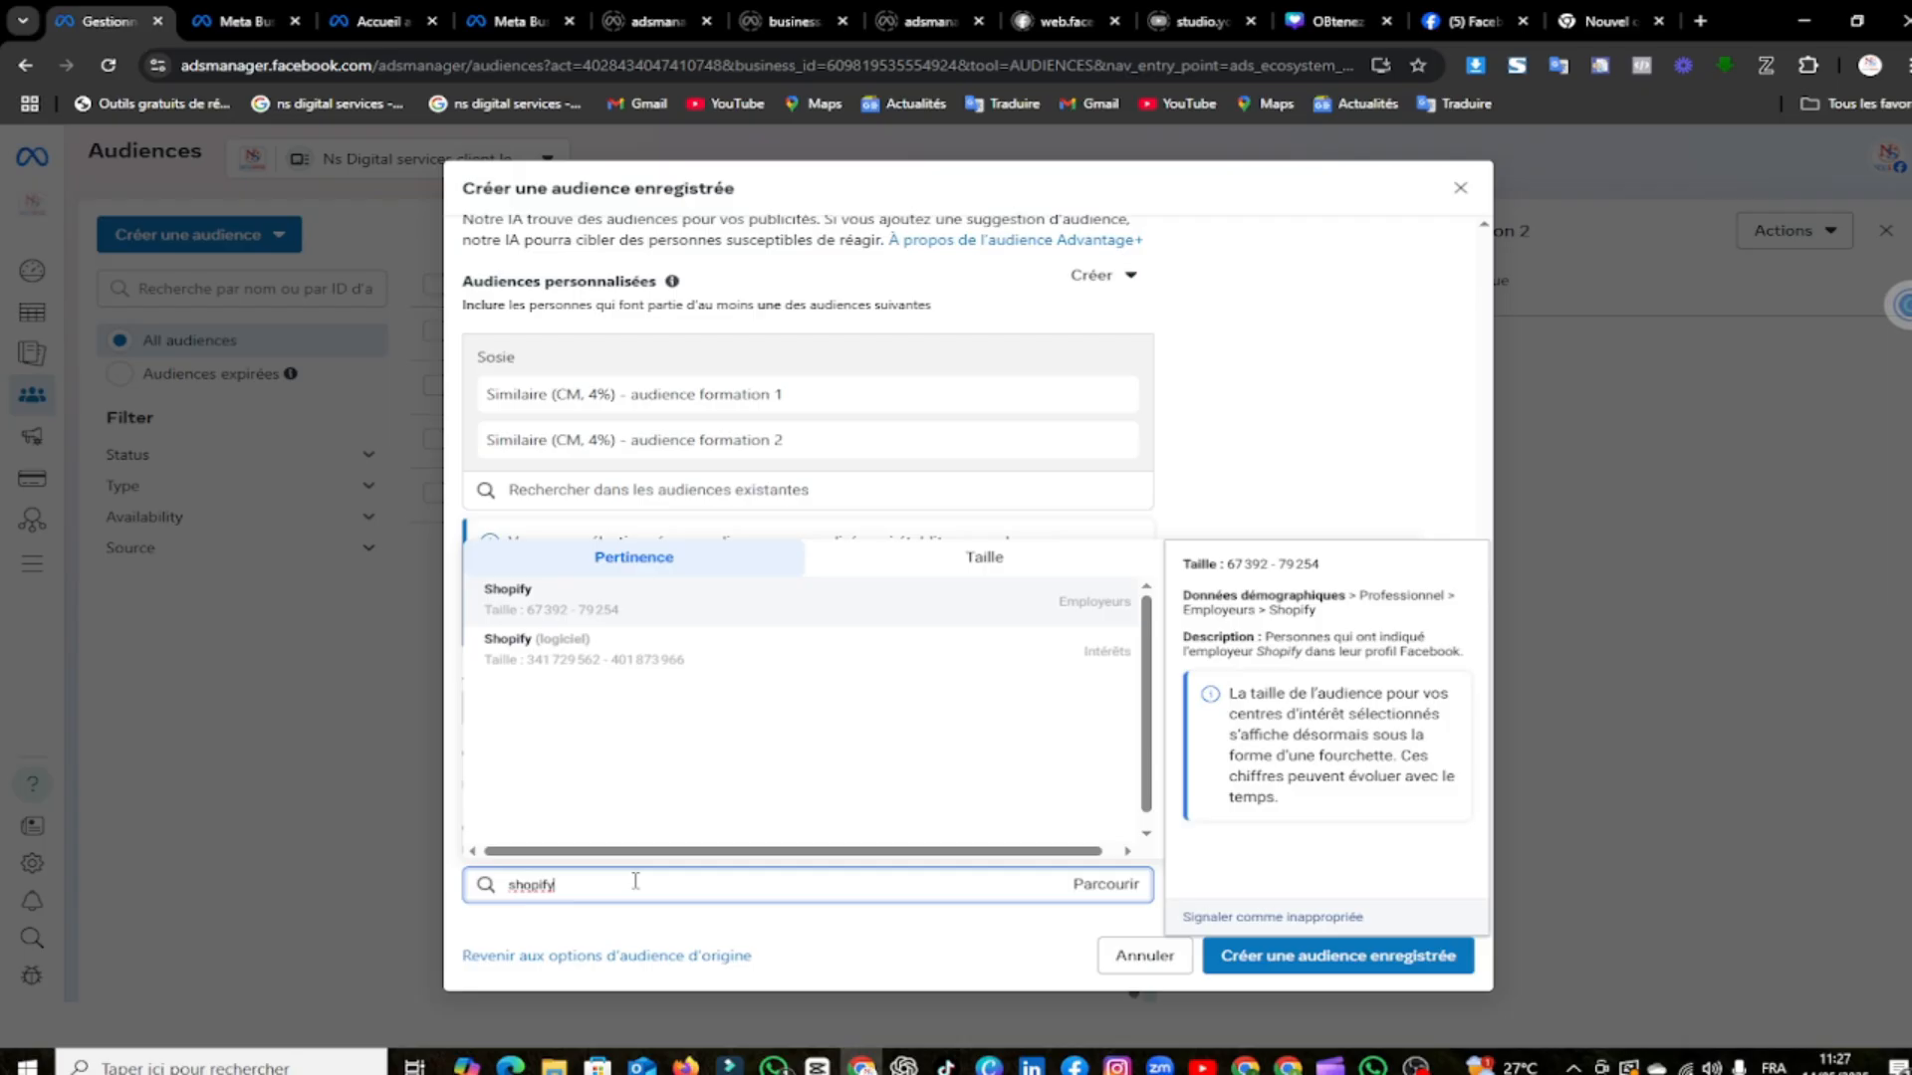
left_click(553, 609)
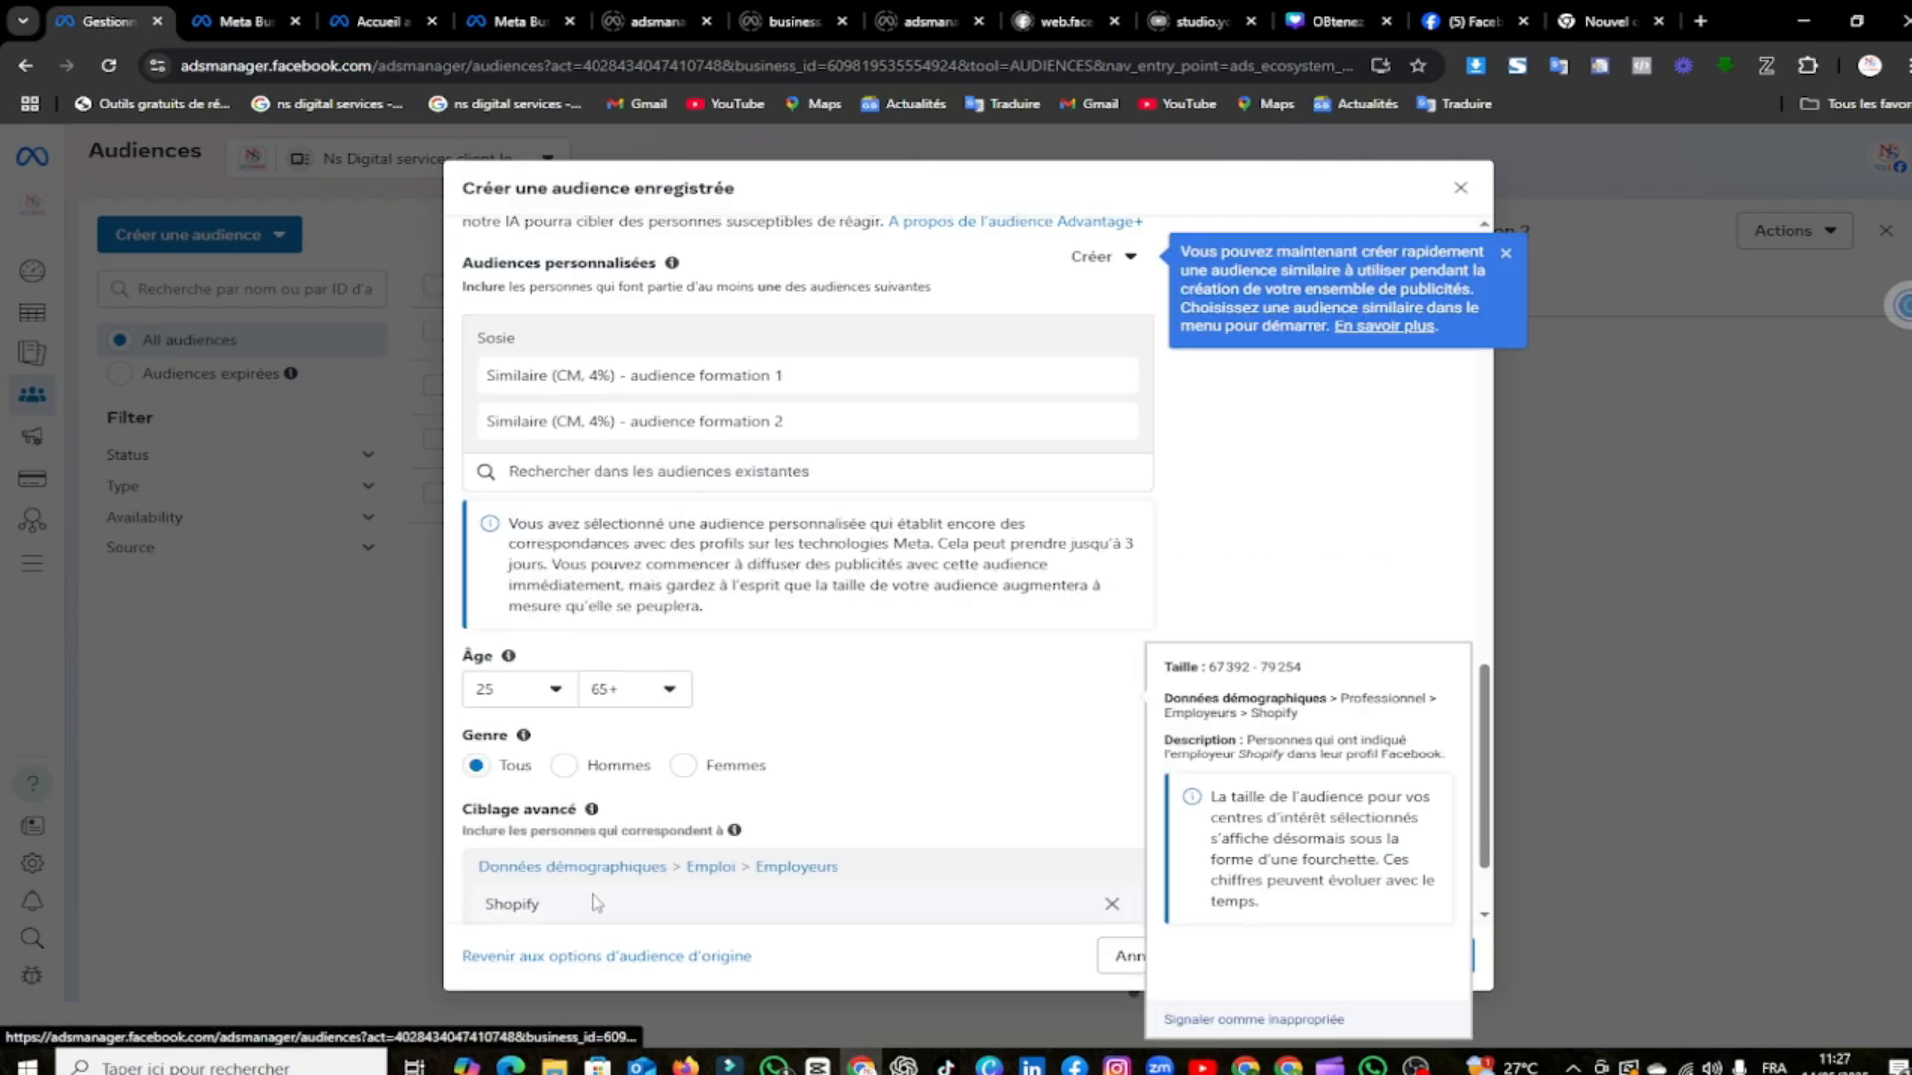
Add the interest "Digital marketing (marketing)" to the advanced targeting and create the saved audience
scroll(598, 847, "down", 2)
left_click(612, 829)
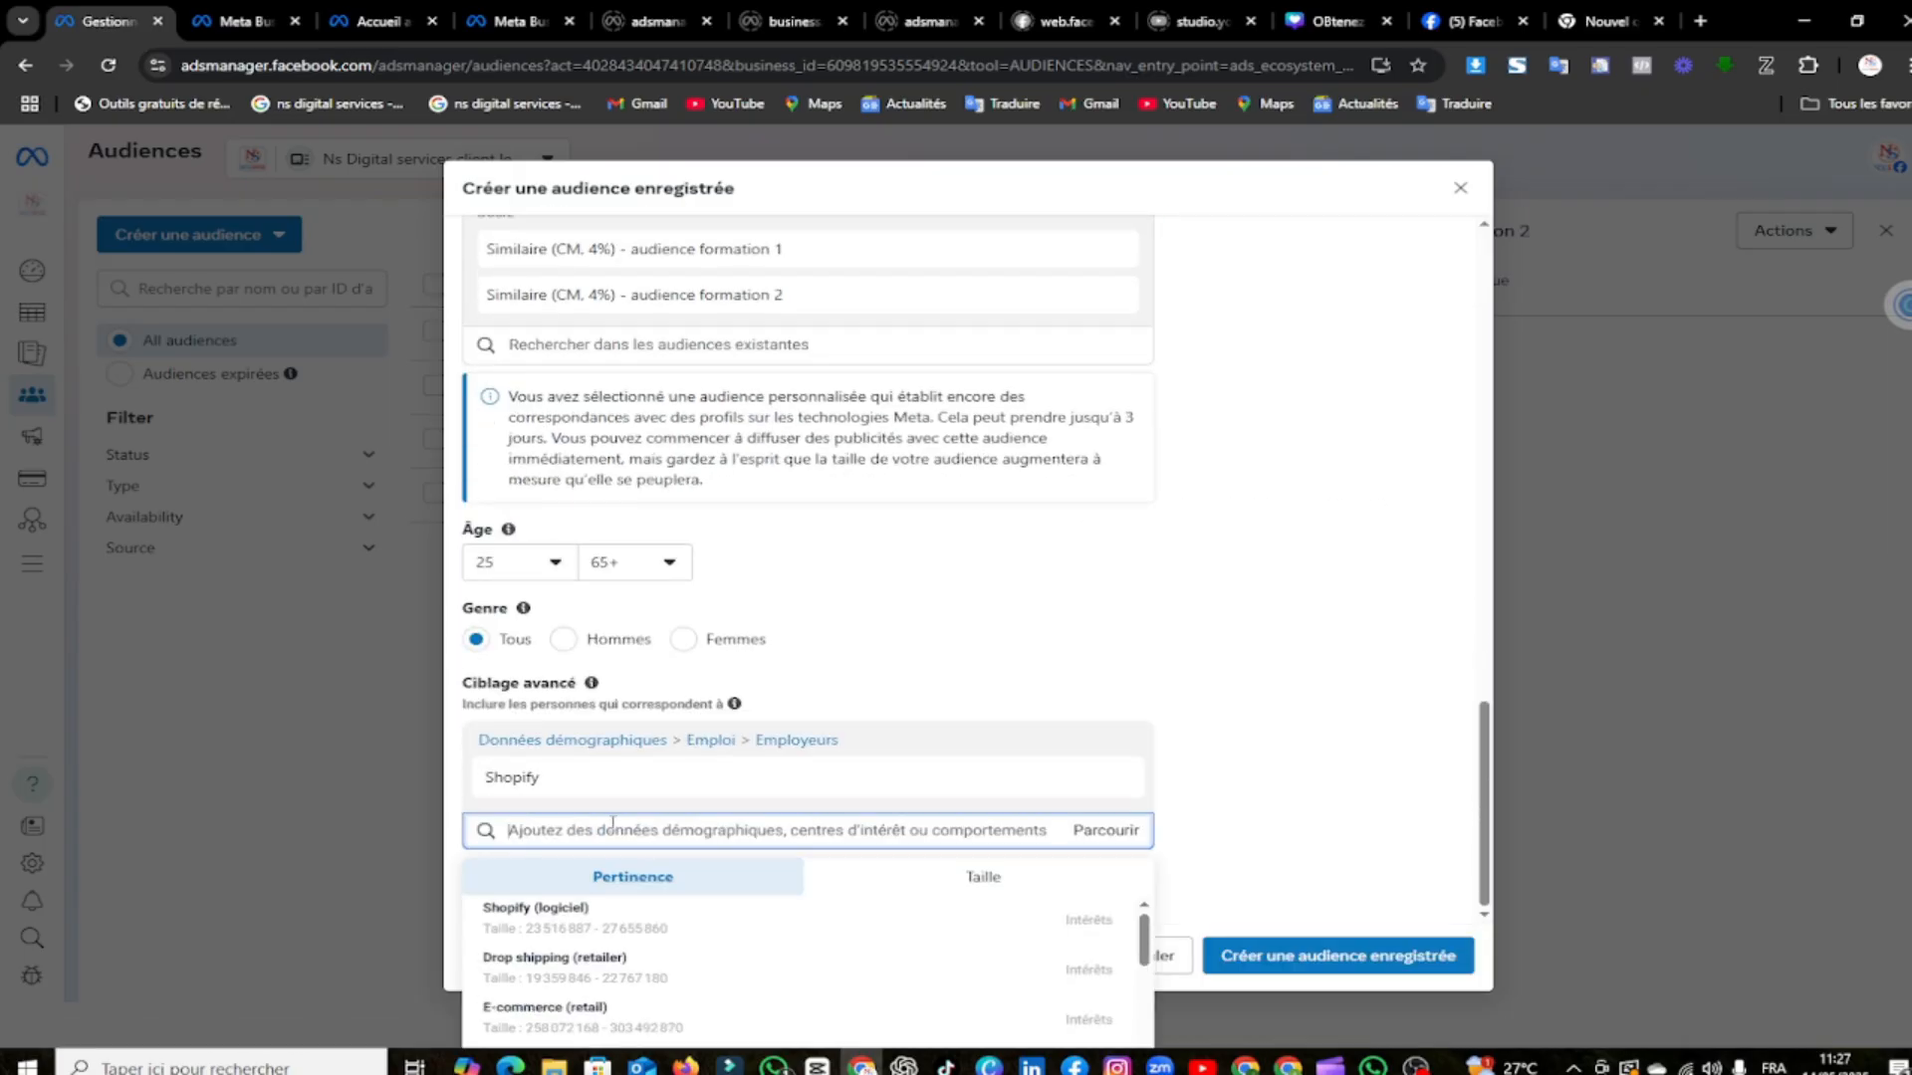
type("d")
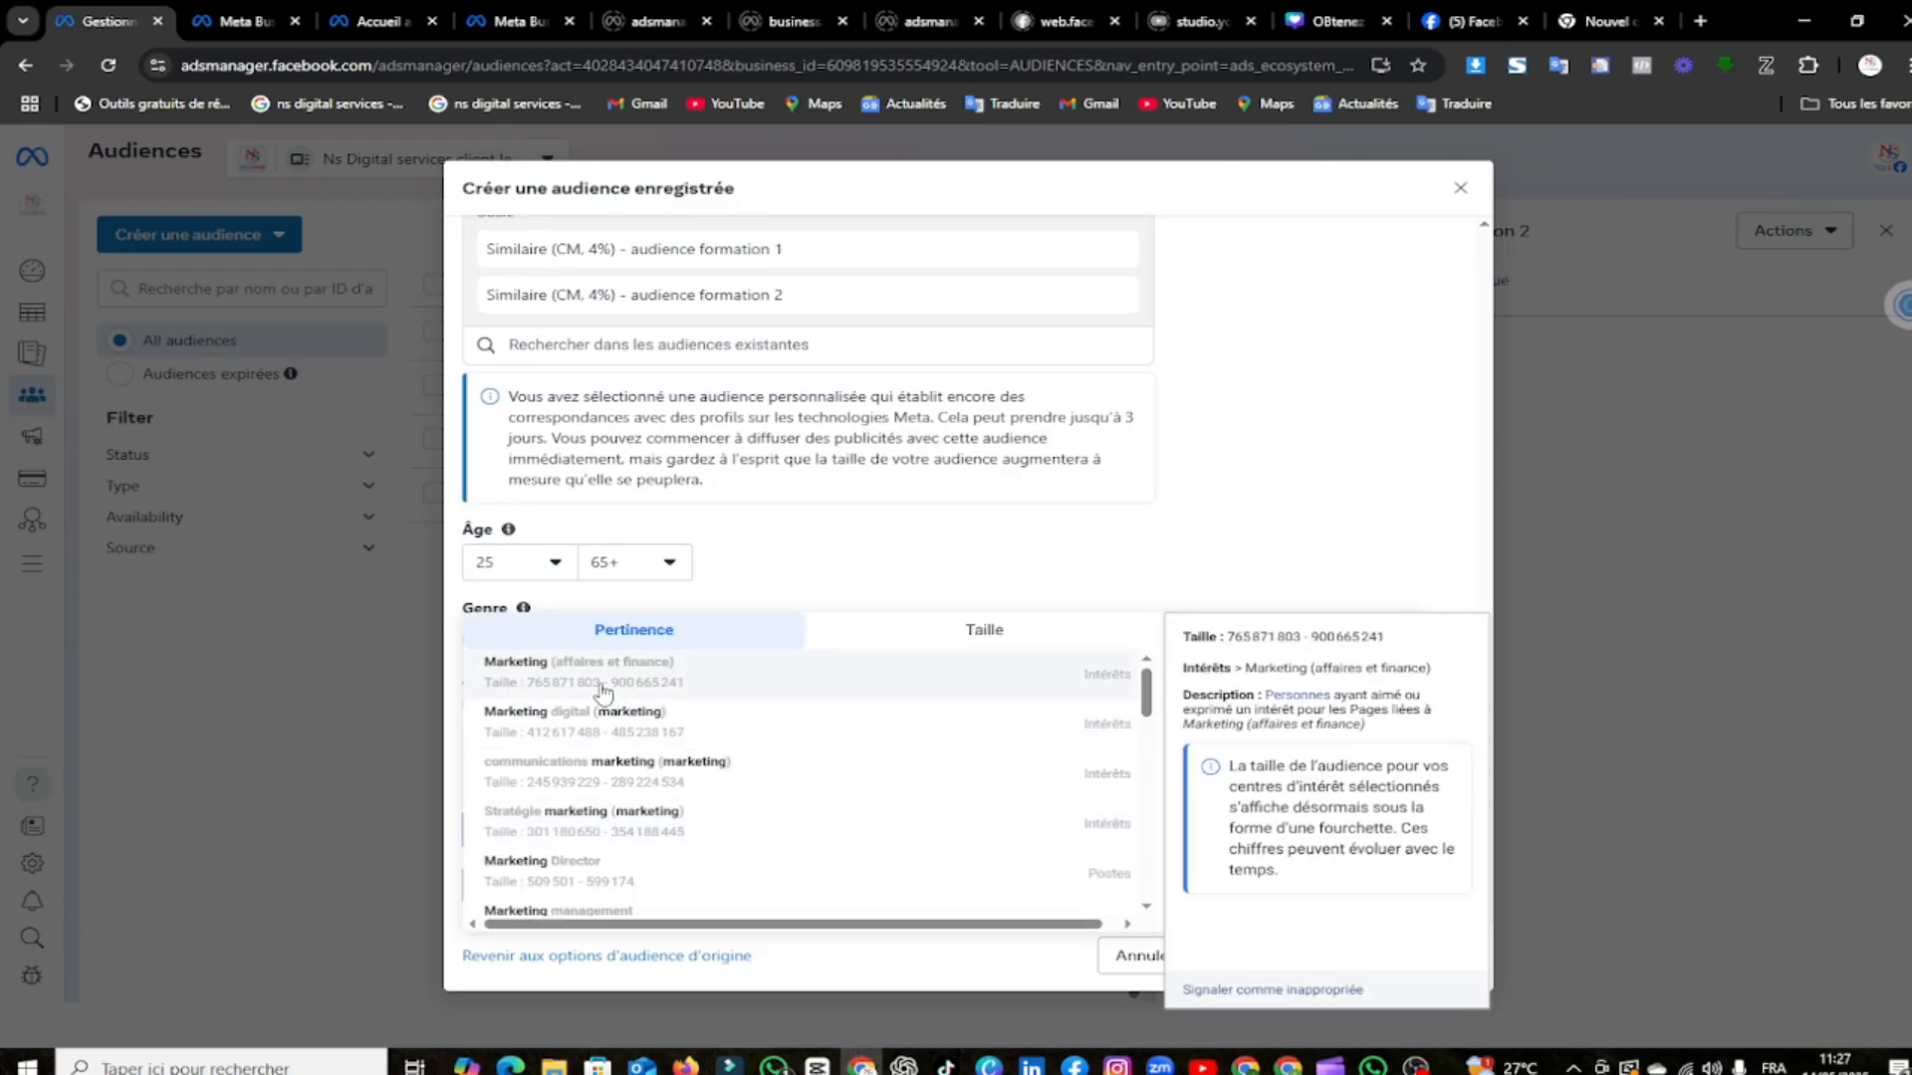
left_click(598, 721)
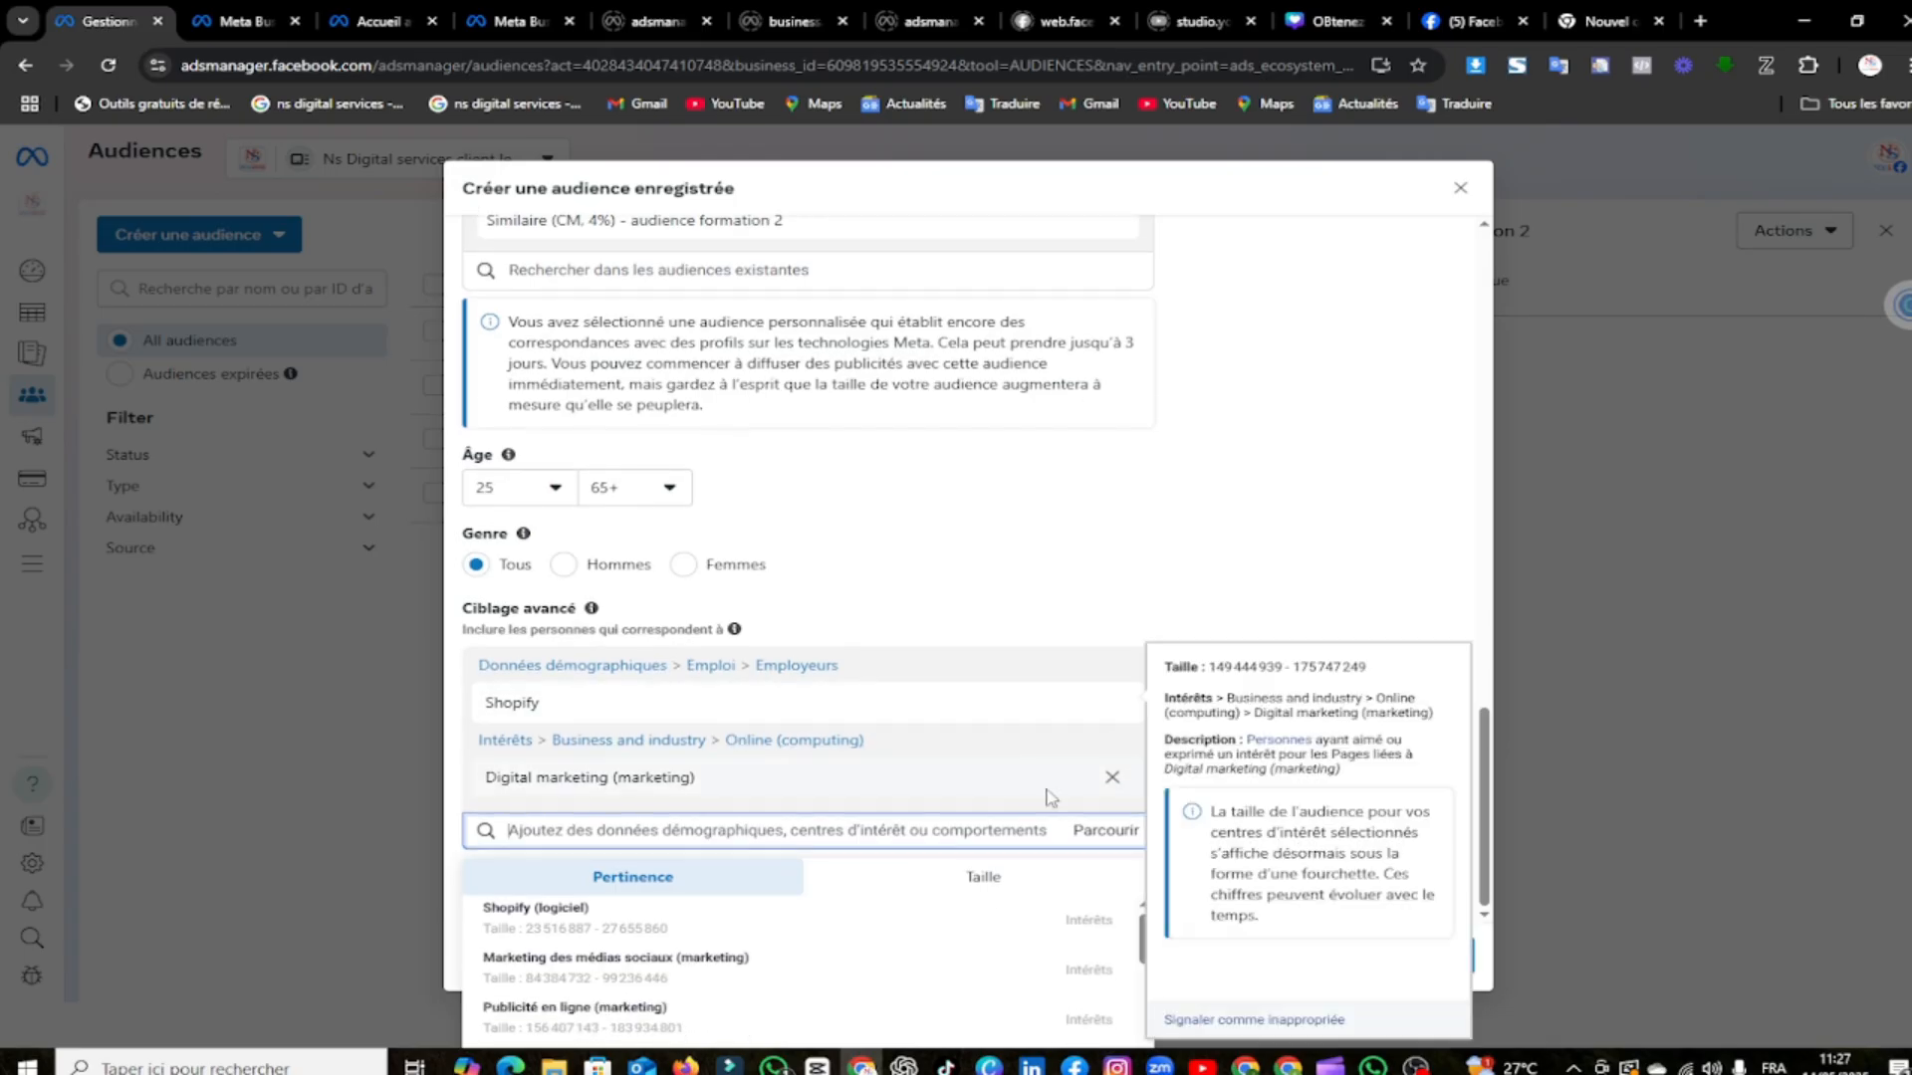
left_click(1421, 974)
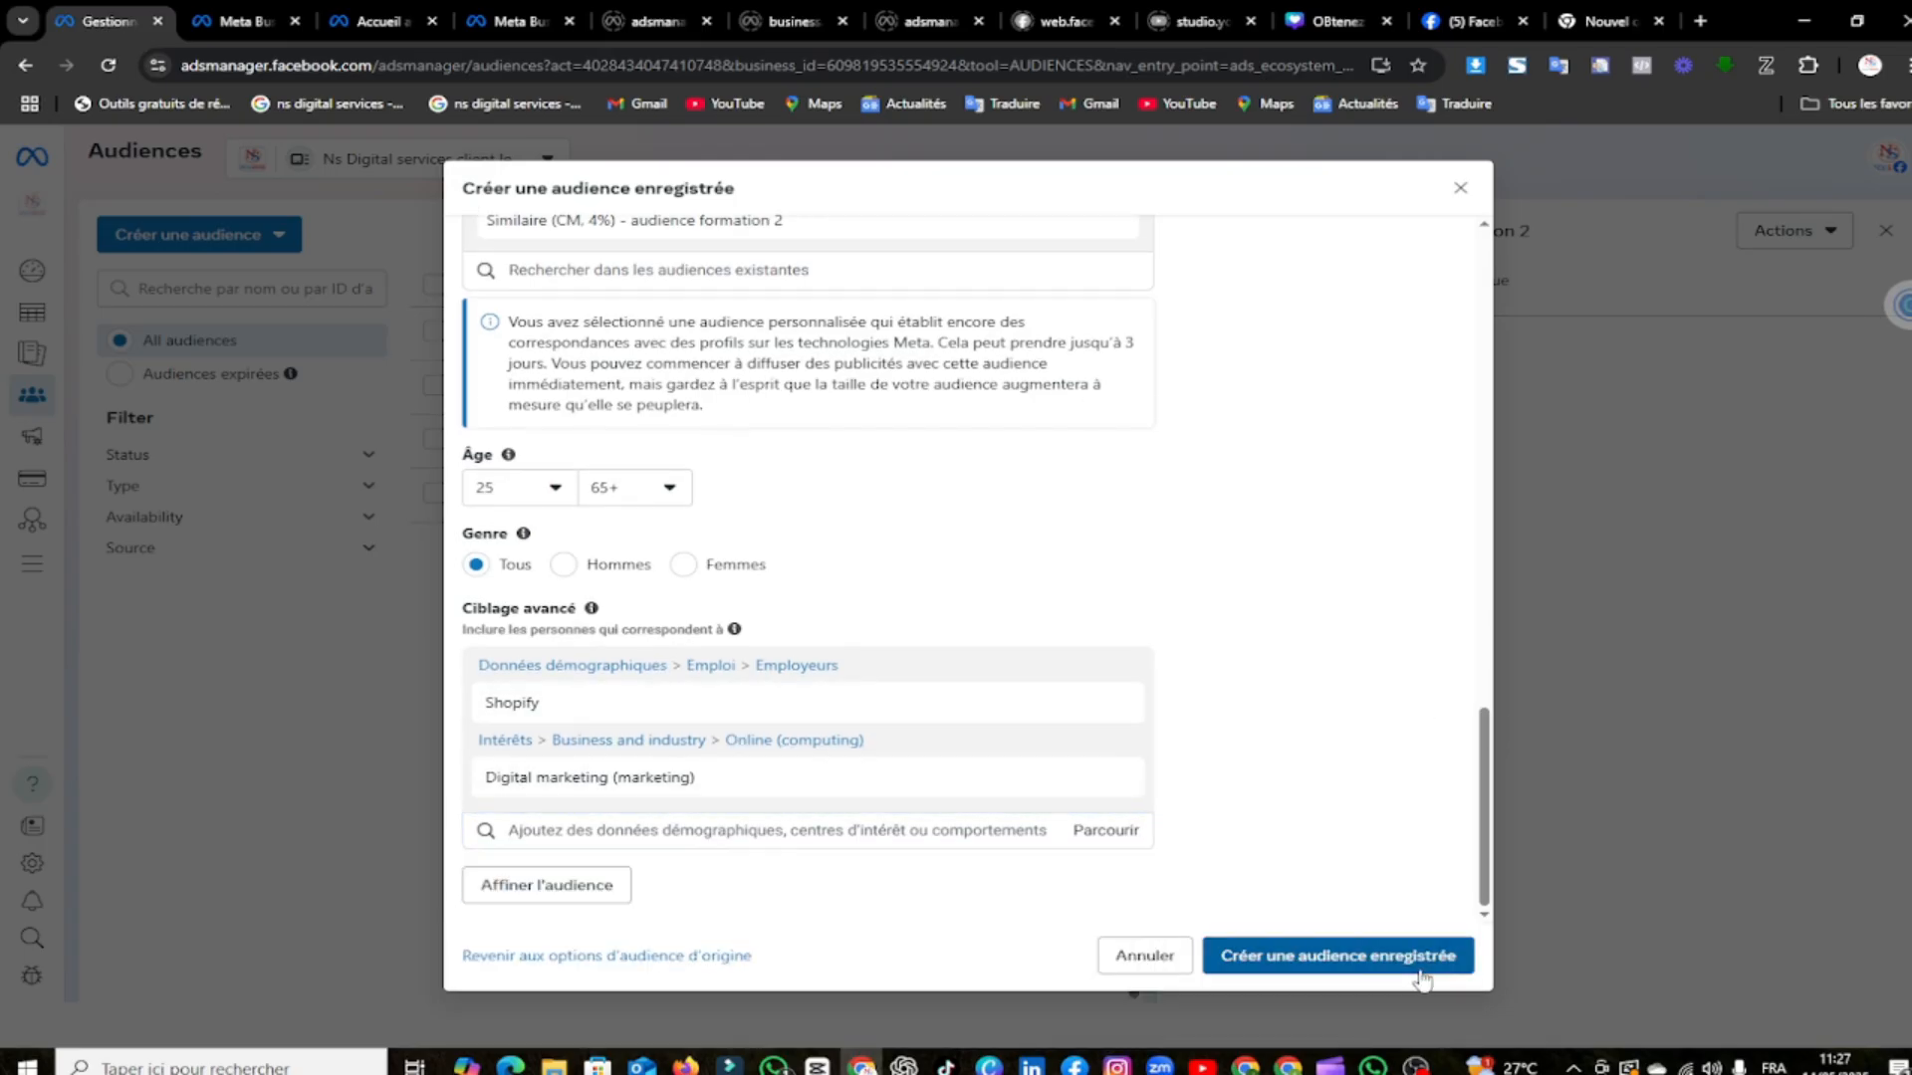
left_click(1368, 956)
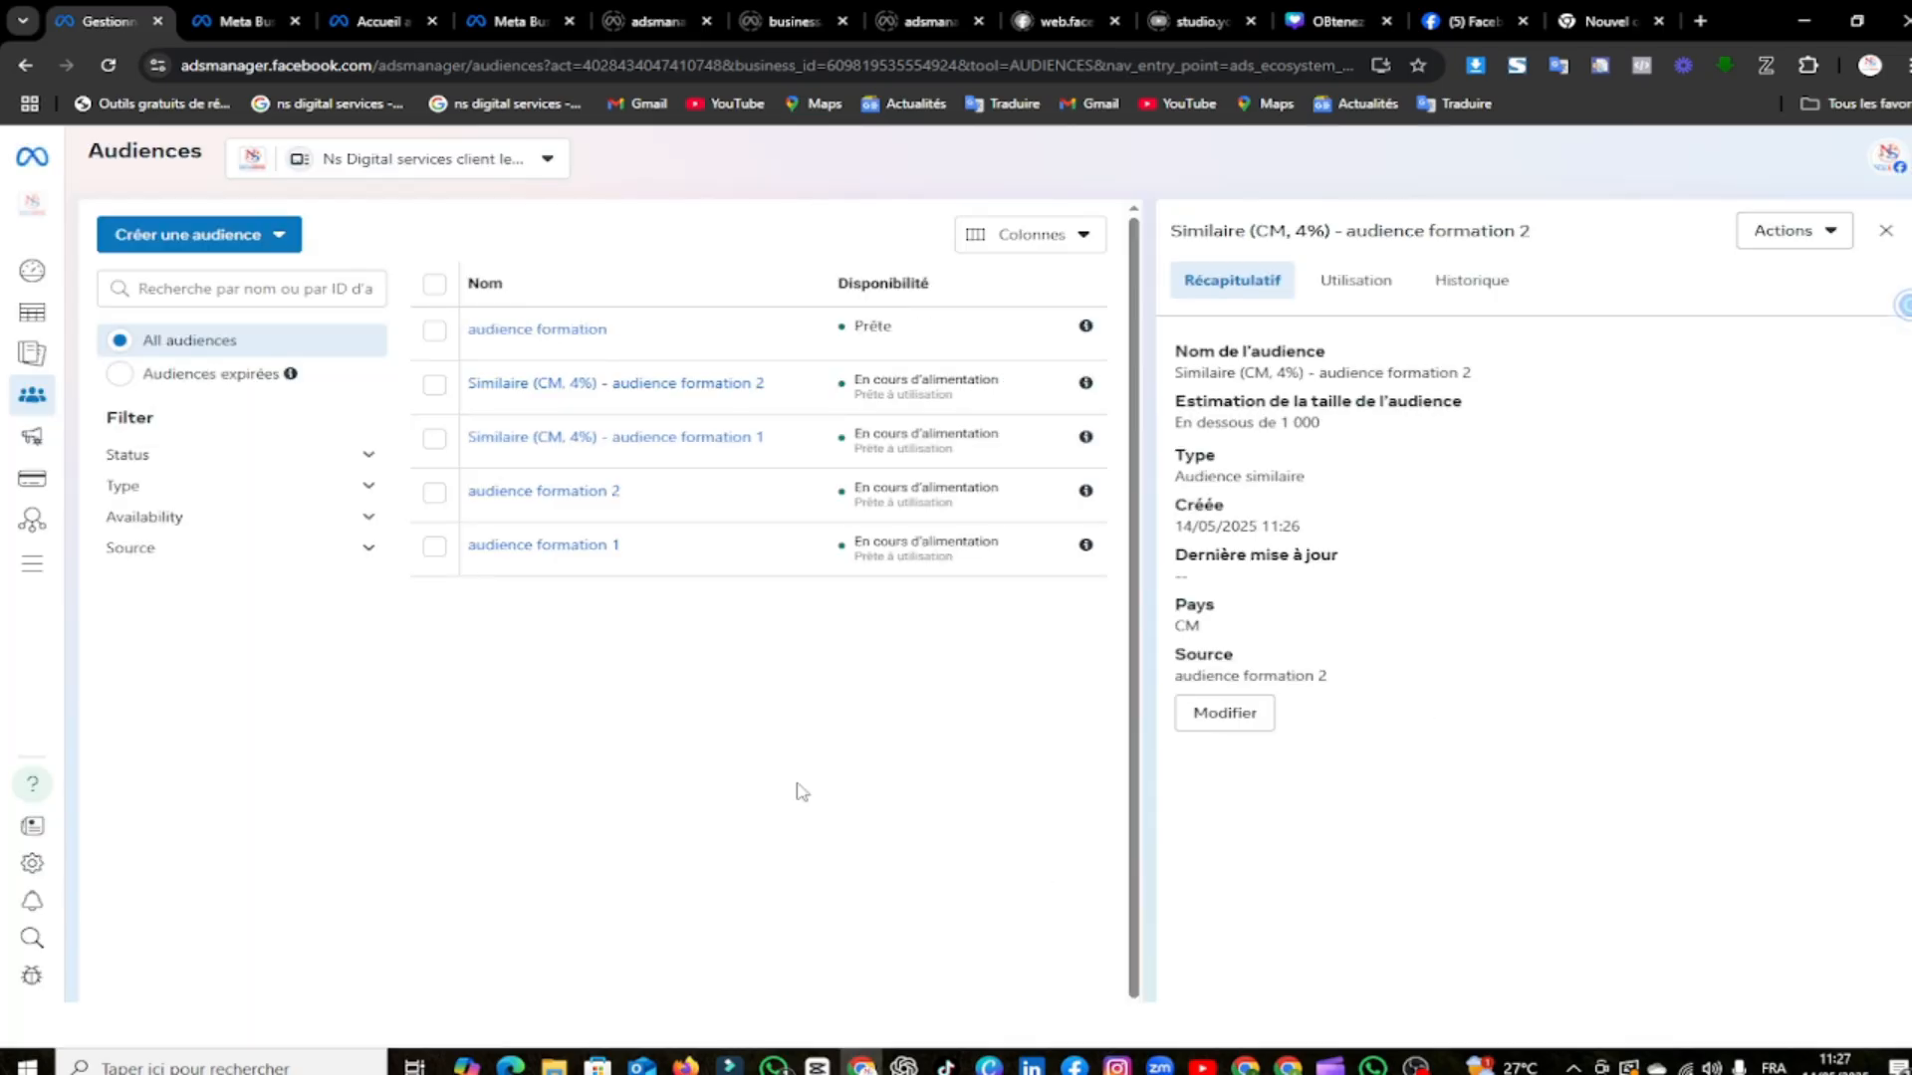
Go to the campaigns overview and create a new campaign with the objective Ventes
left_click(106, 343)
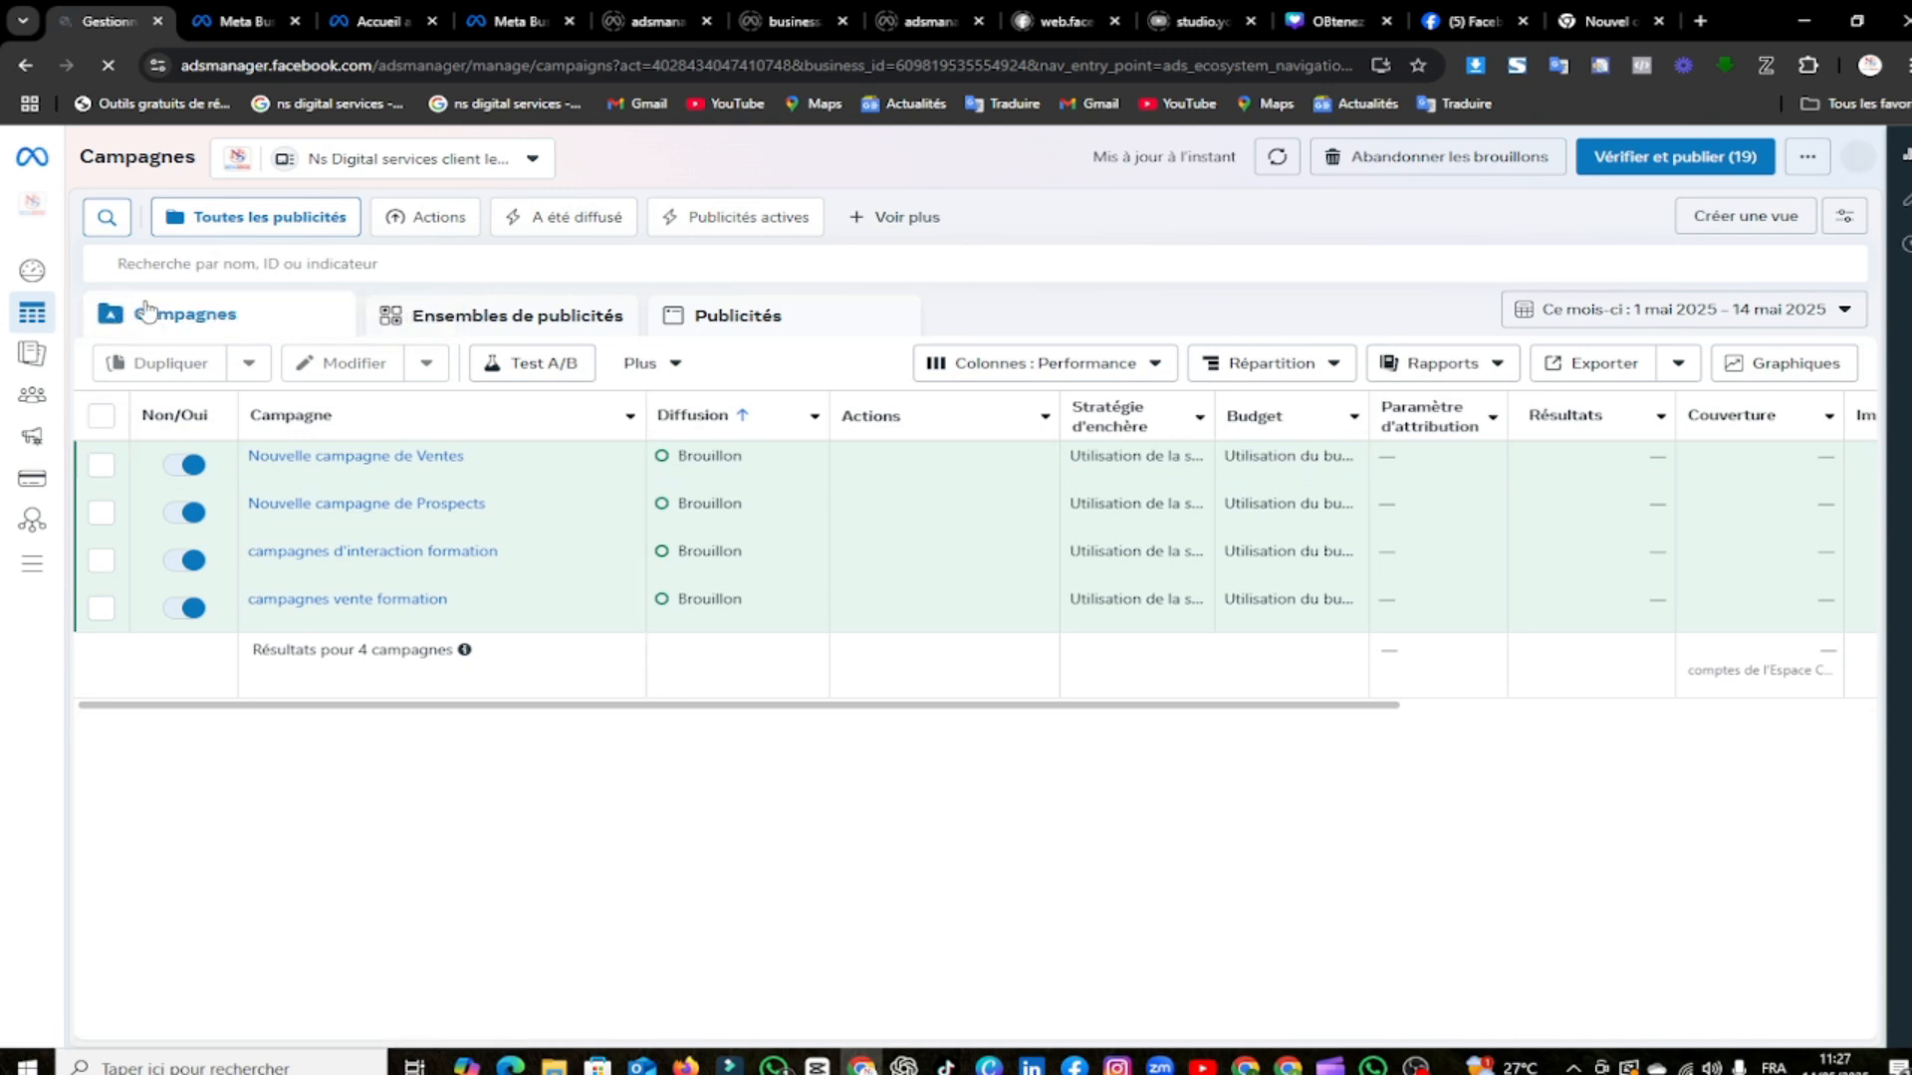
left_click(152, 365)
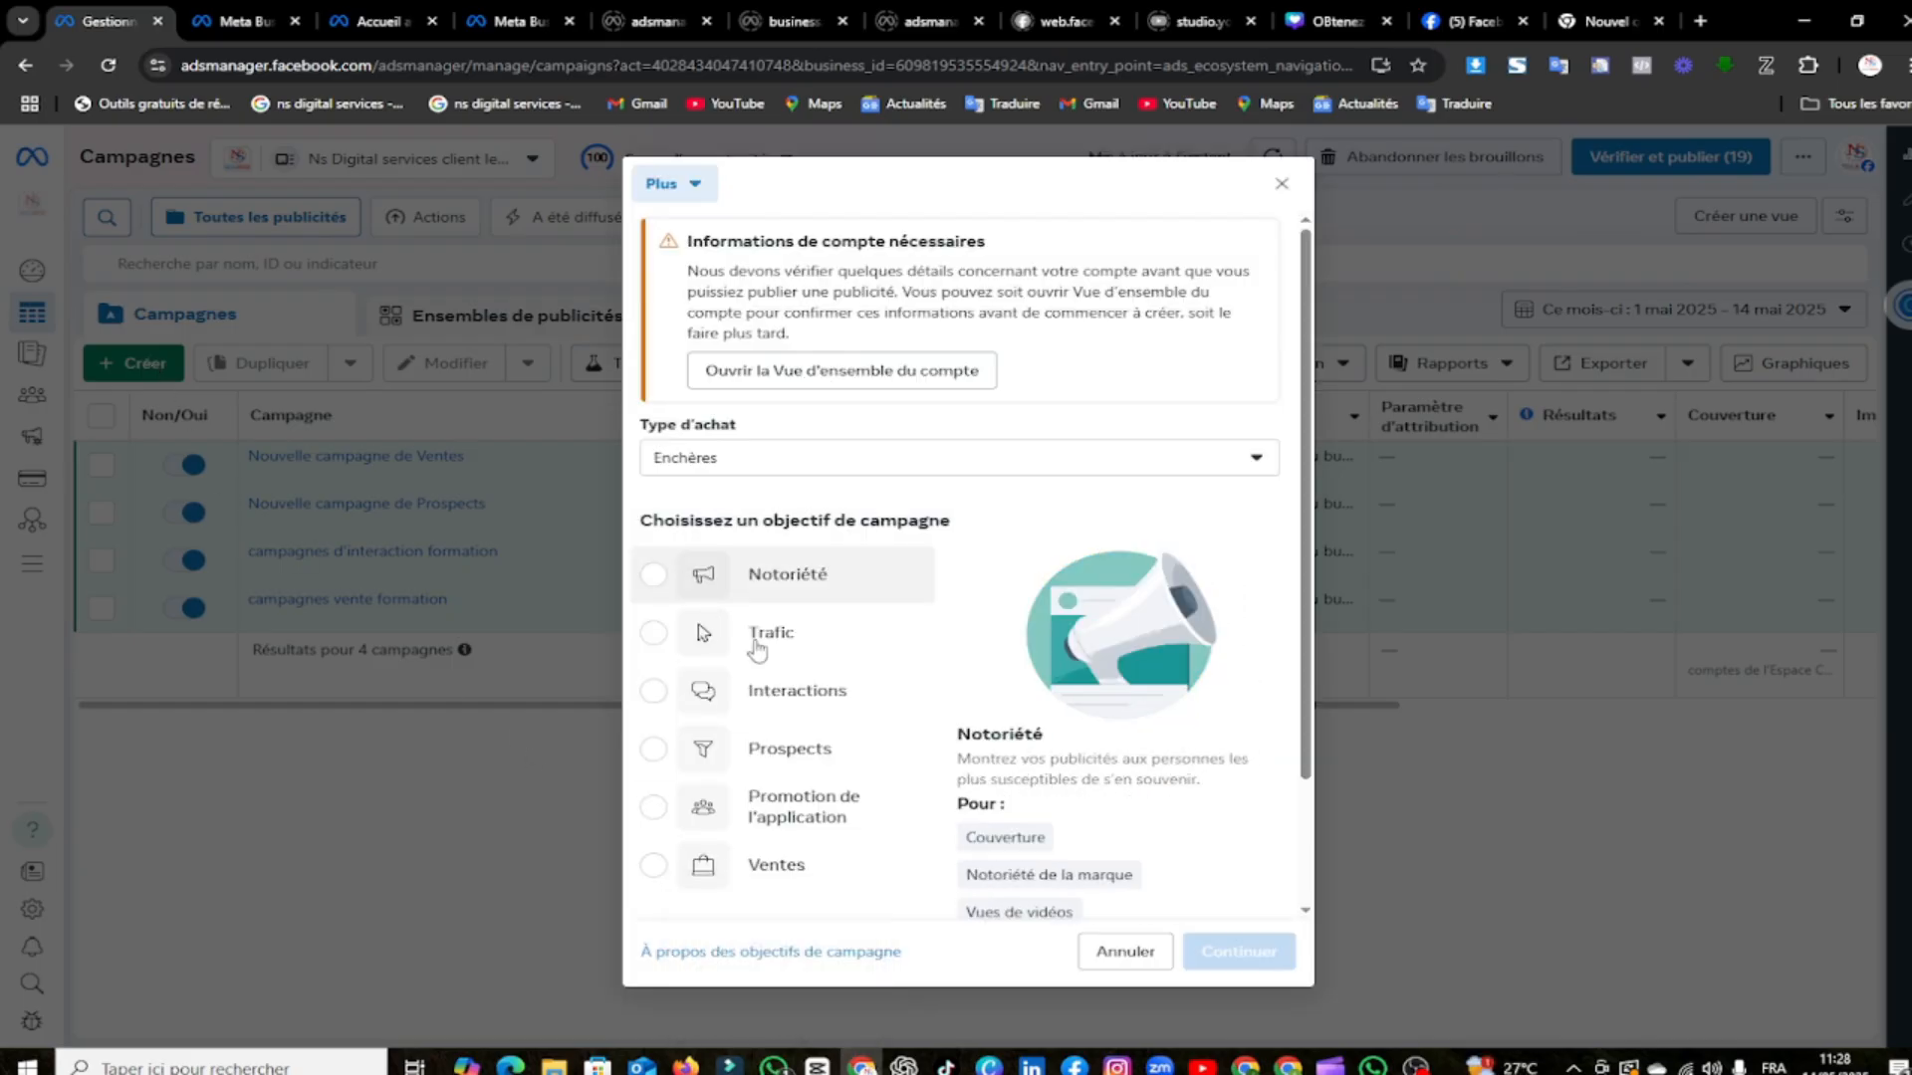
scroll(757, 645, "down", 2)
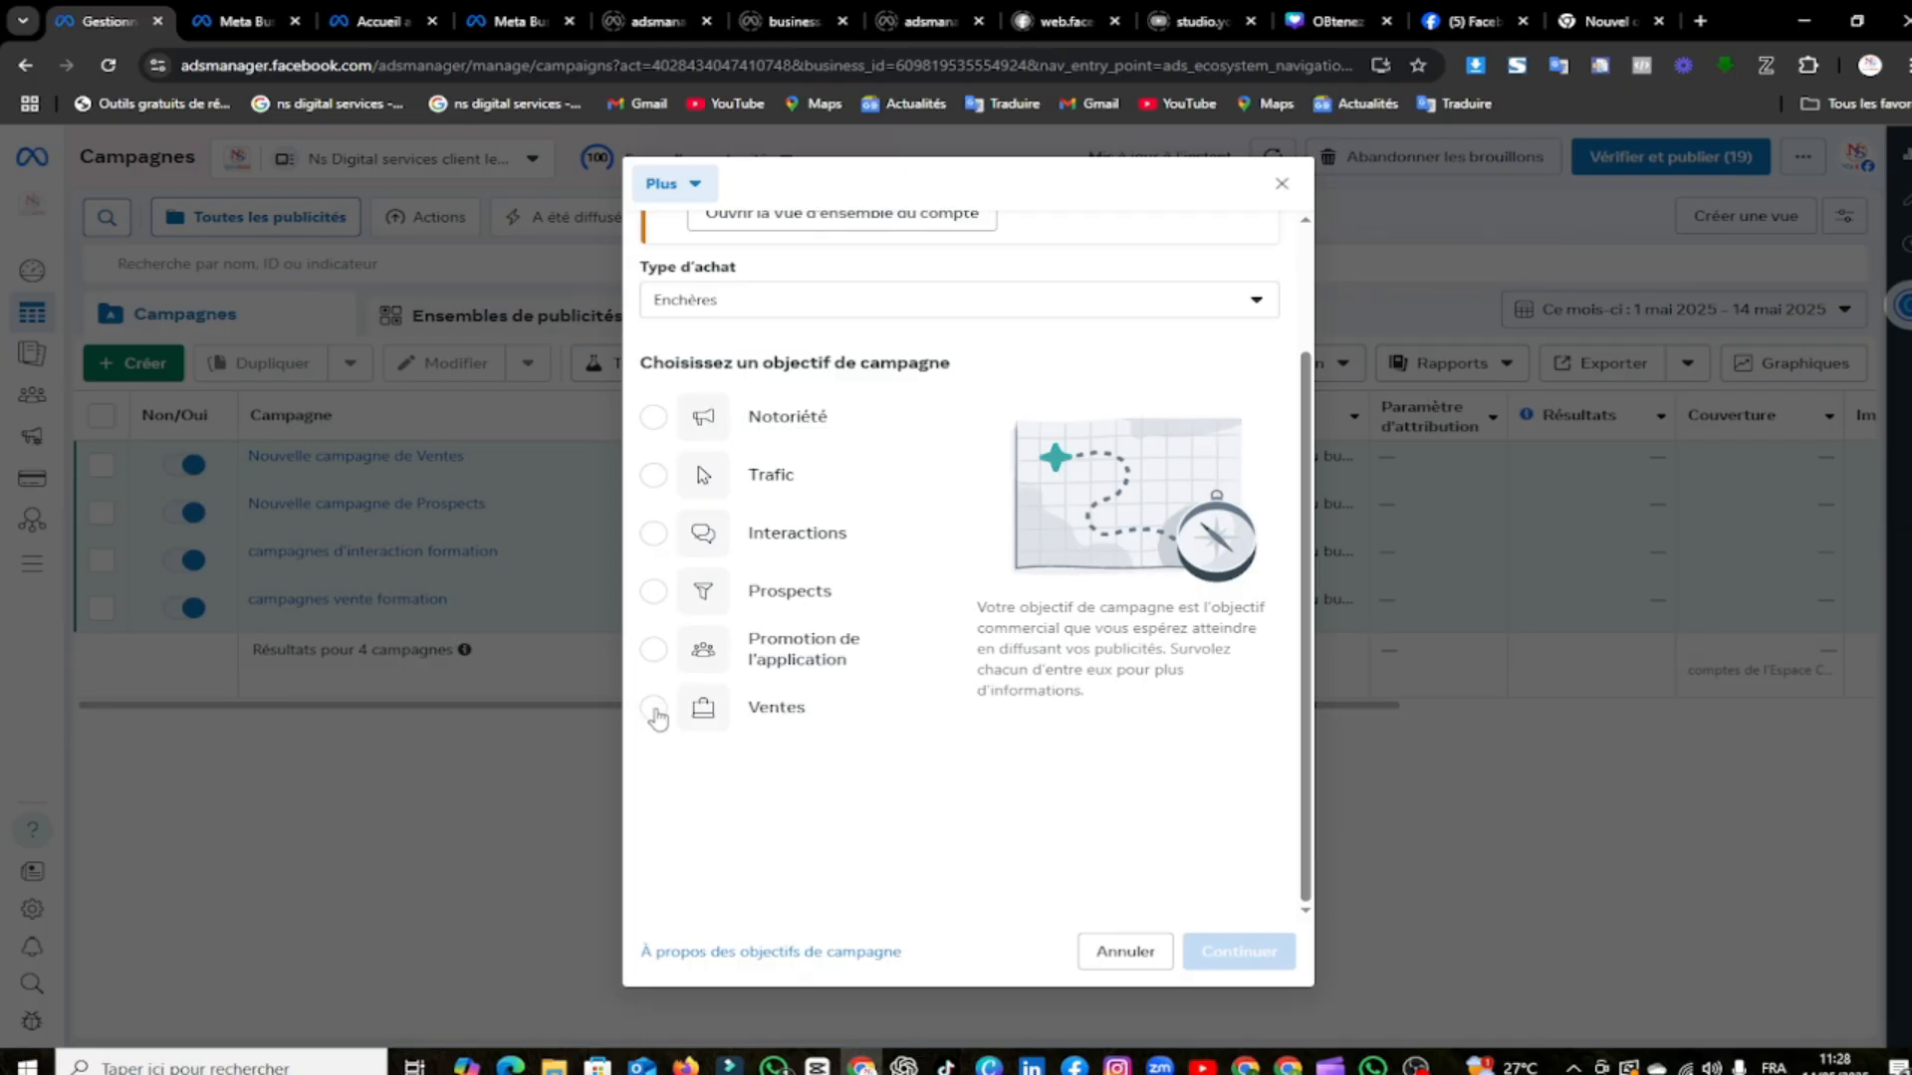
left_click(654, 709)
left_click(1236, 954)
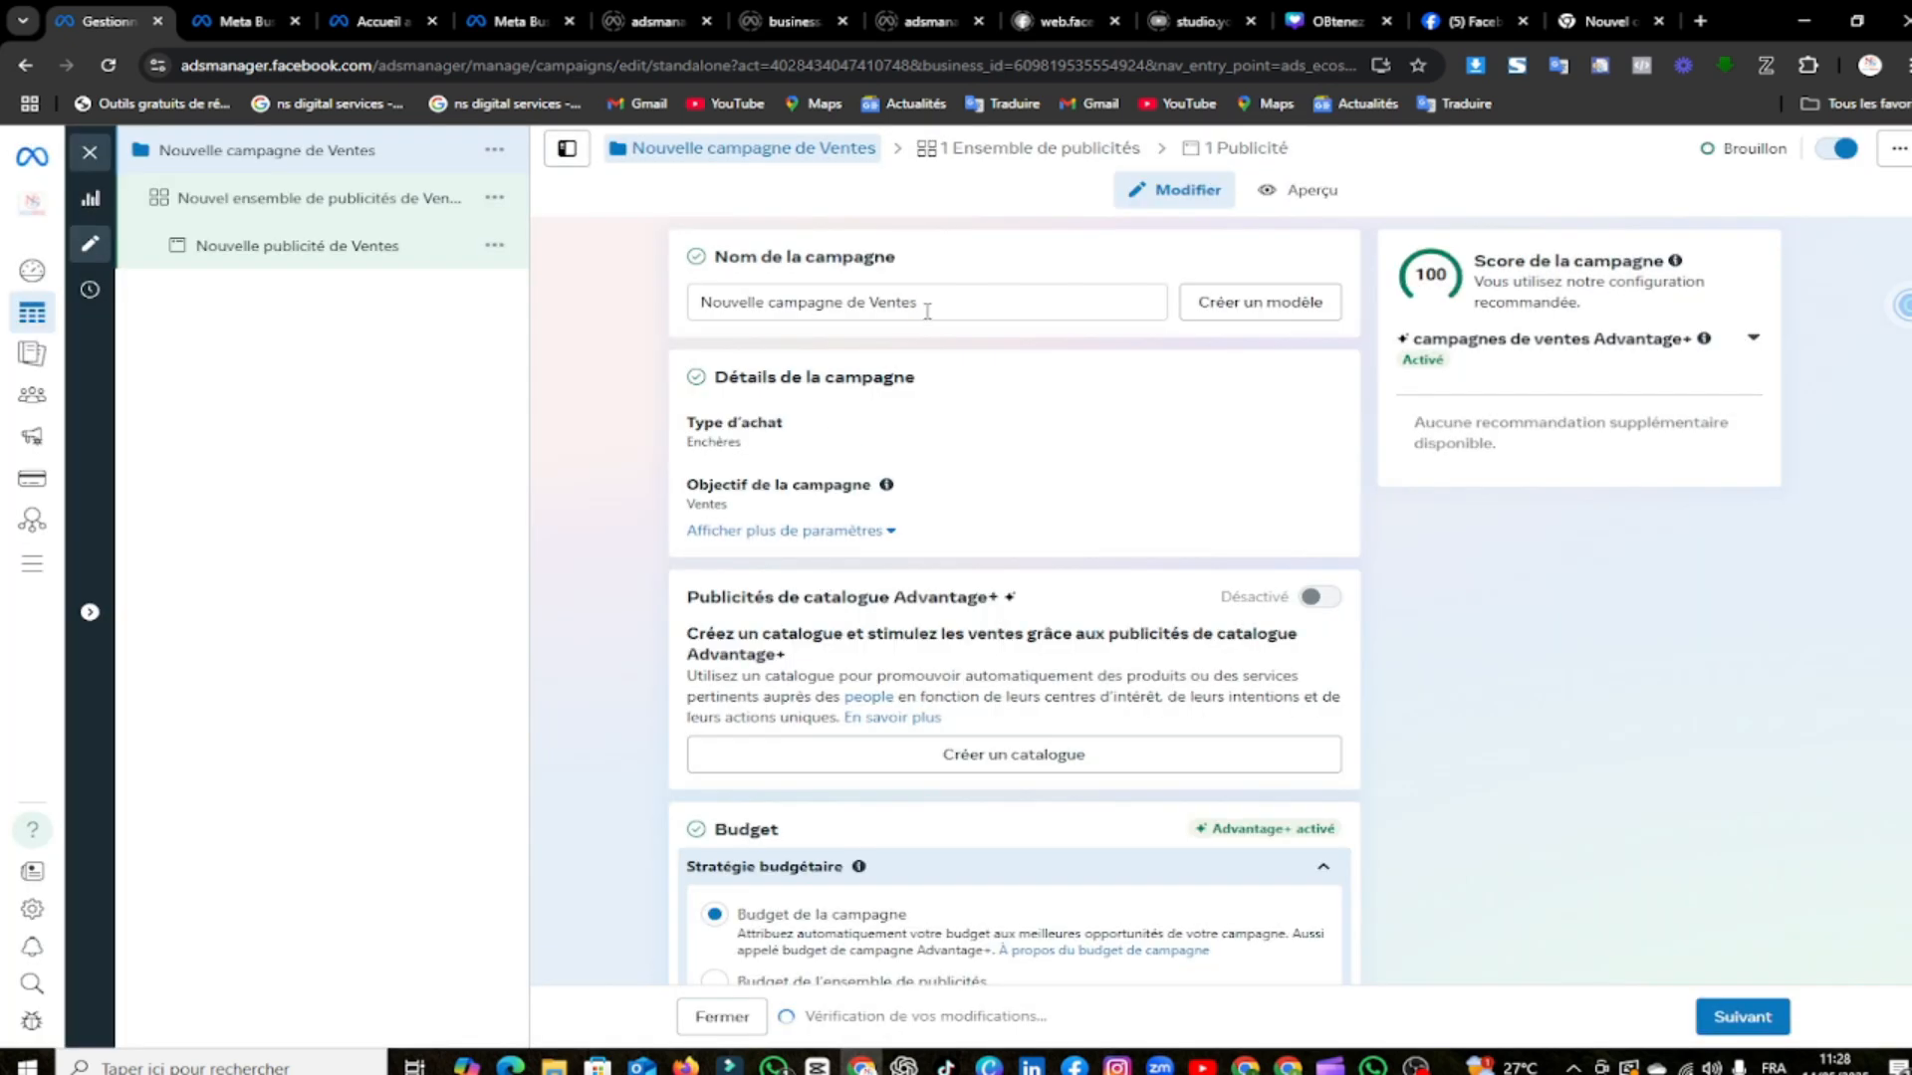
Rename the new sales campaign as "campagnes audience 1"
left_click(927, 311)
left_click_drag(927, 310, 733, 296)
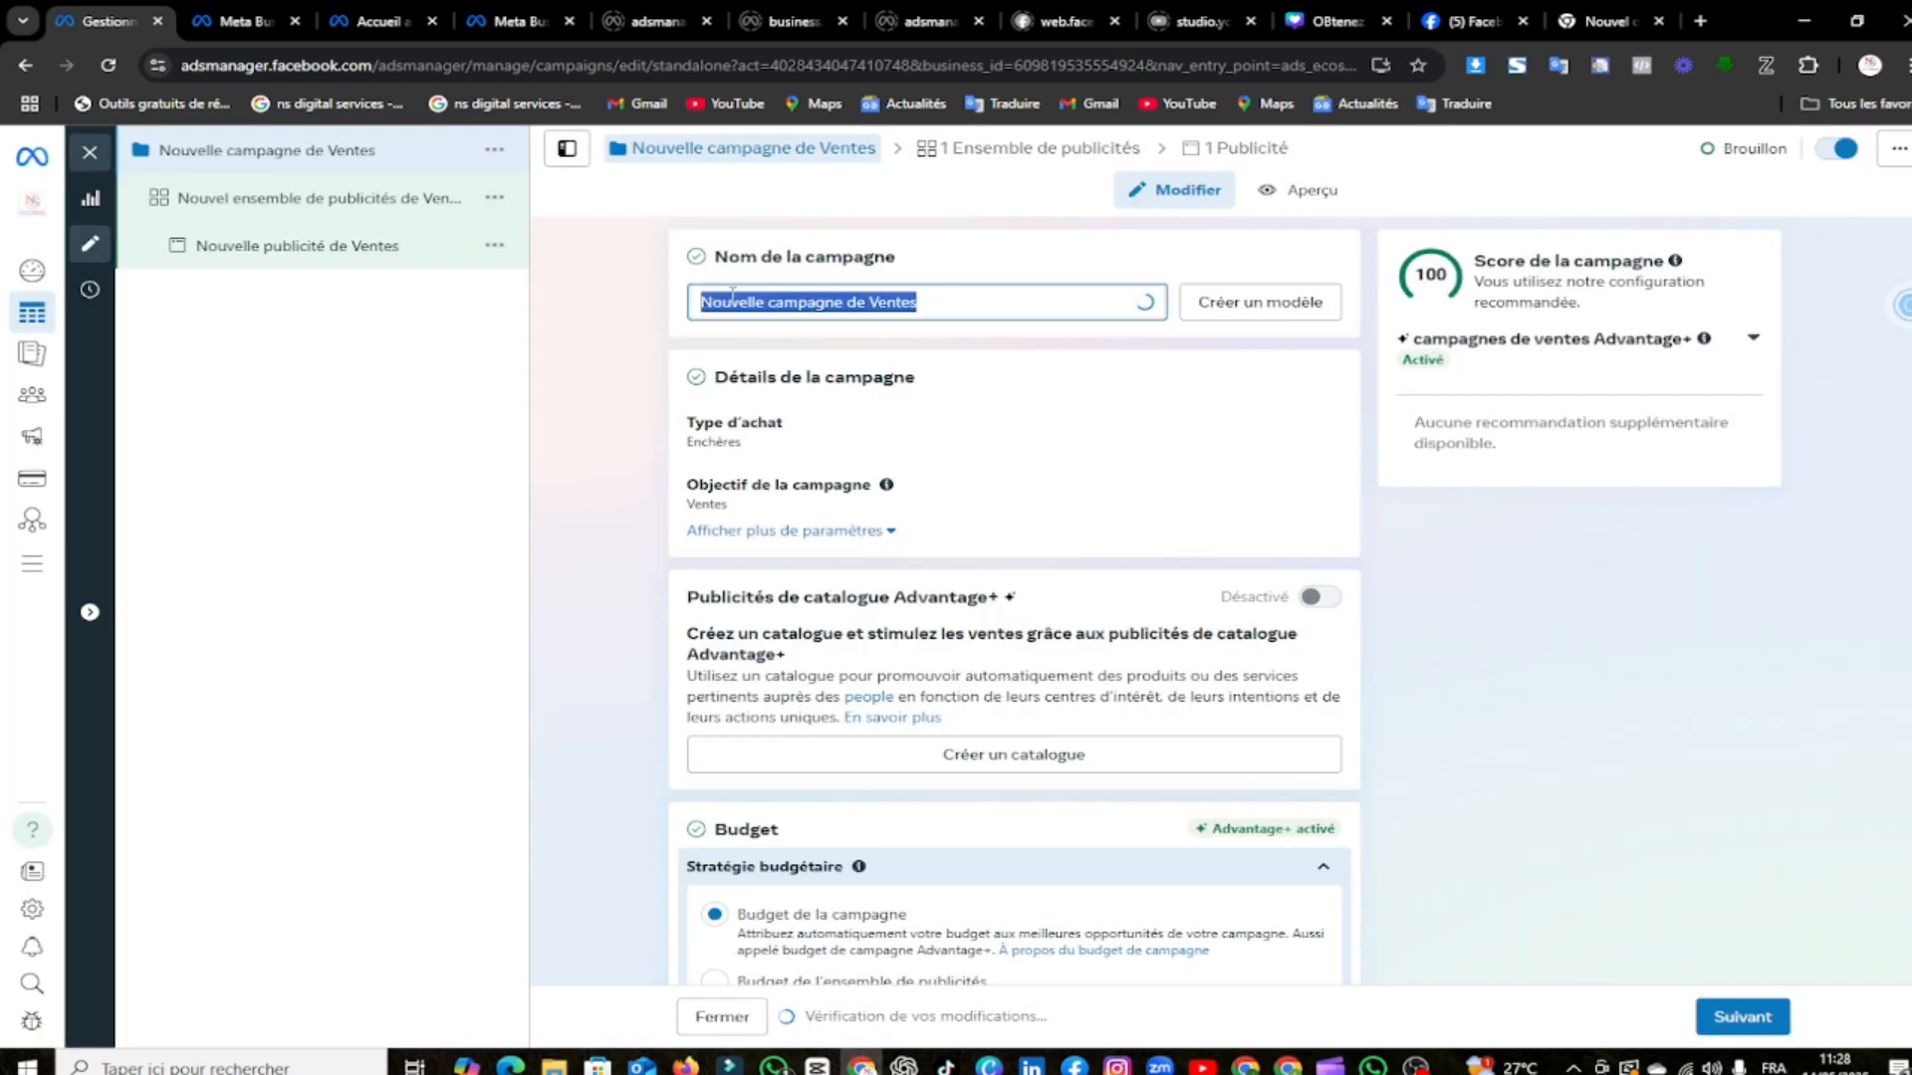
type("campag")
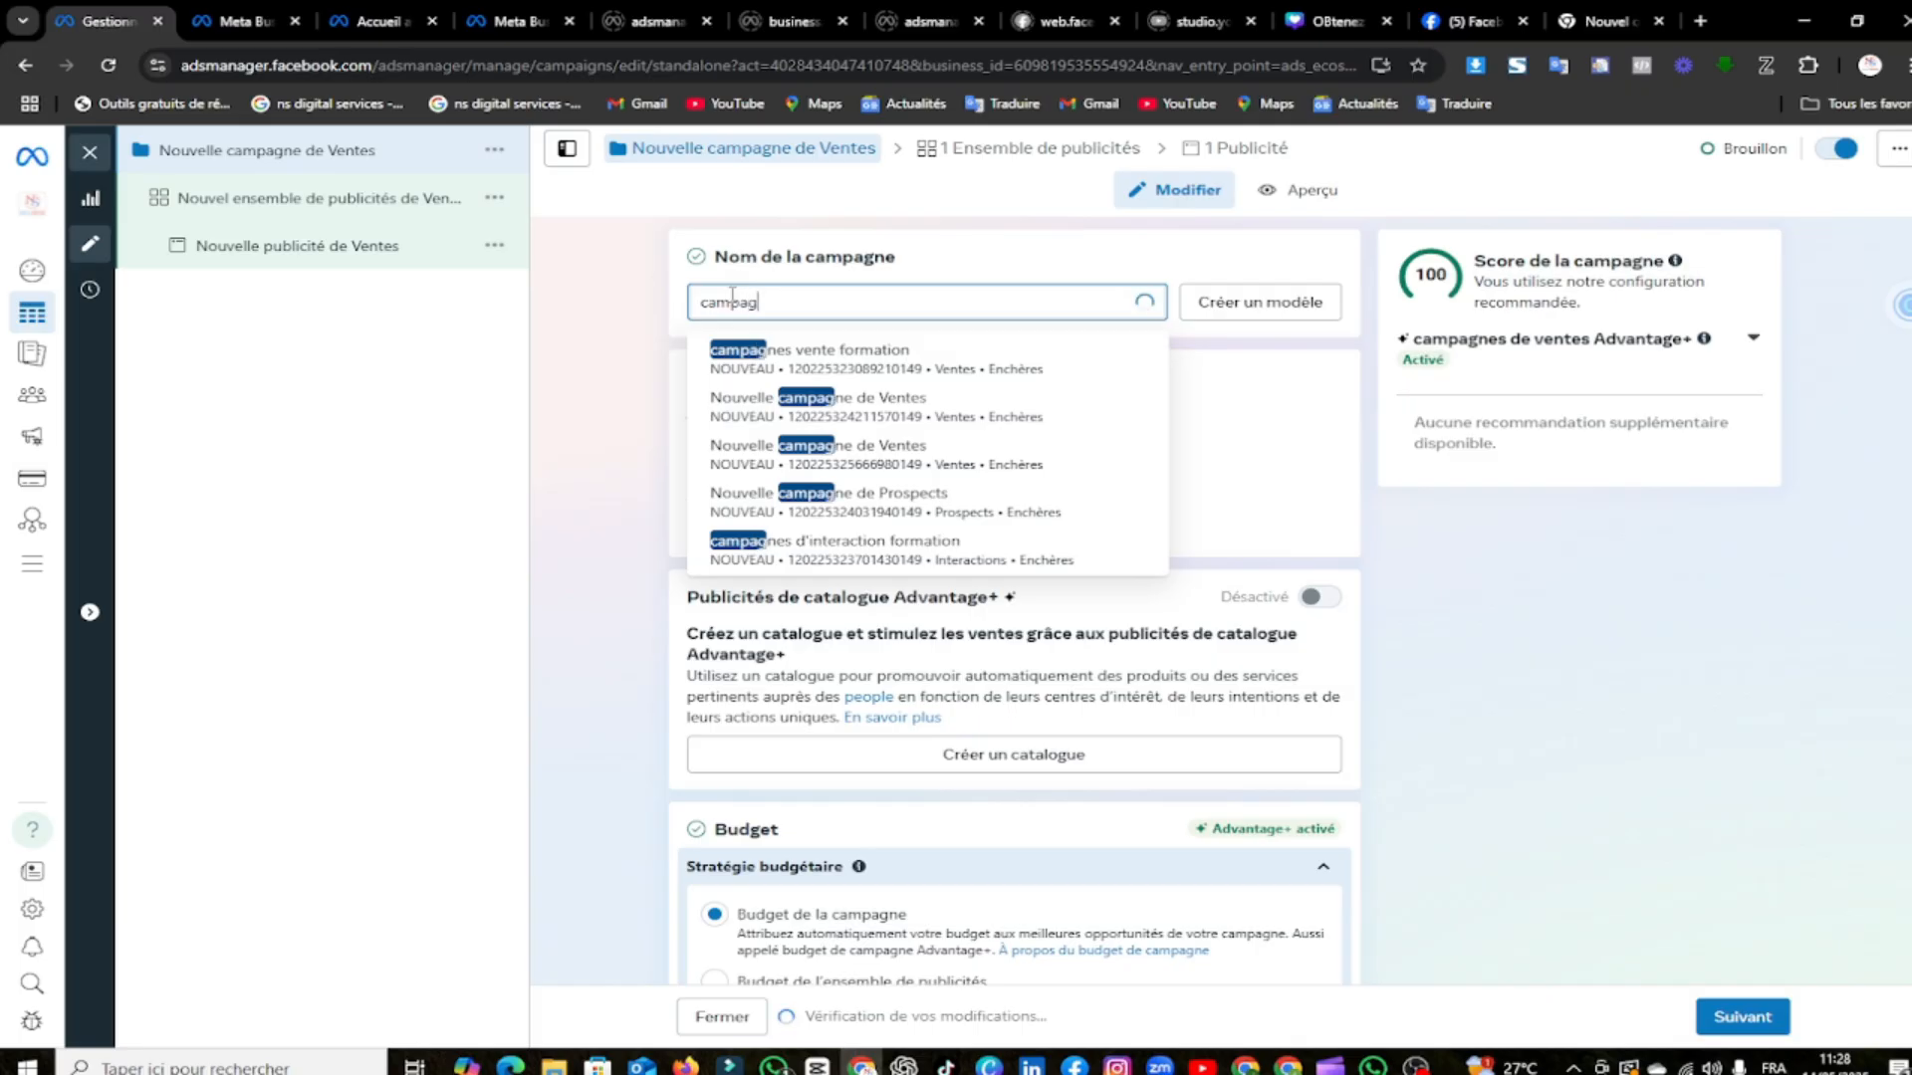
type("nes ")
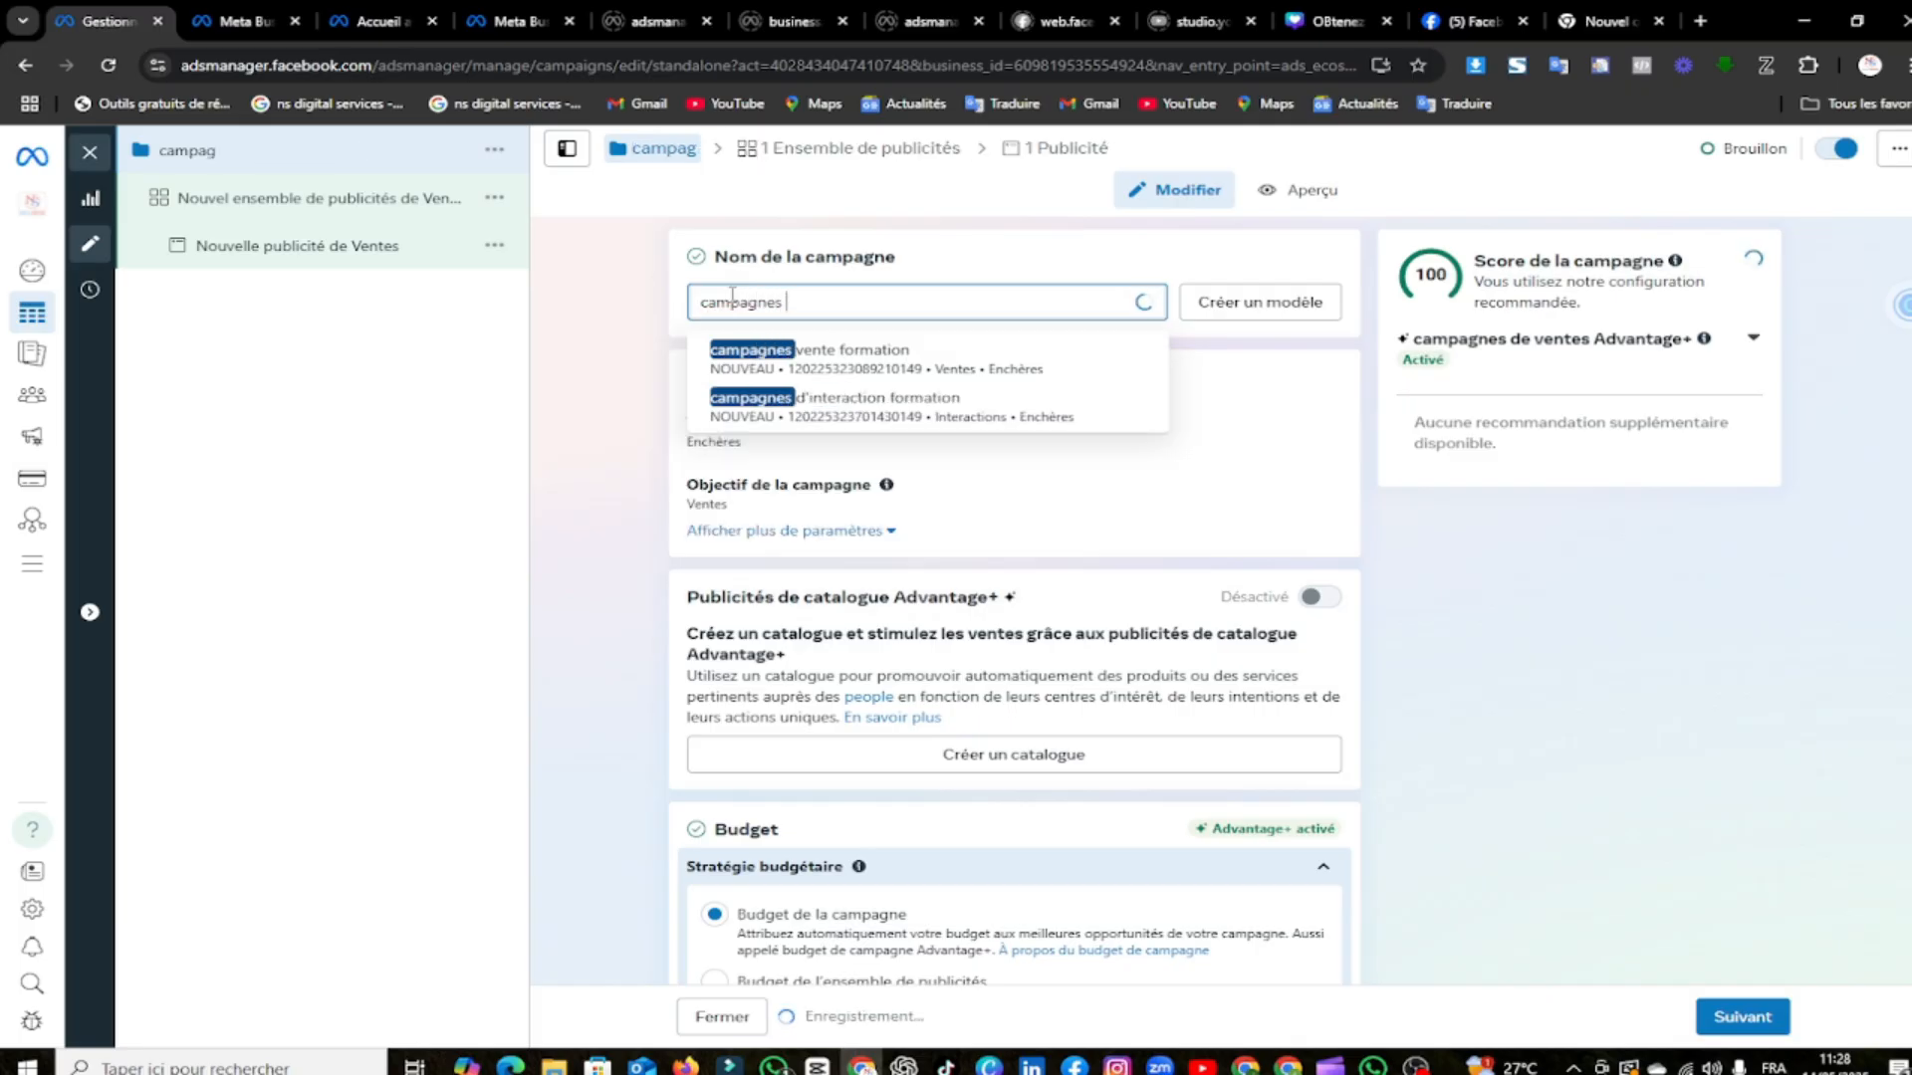
type("audien")
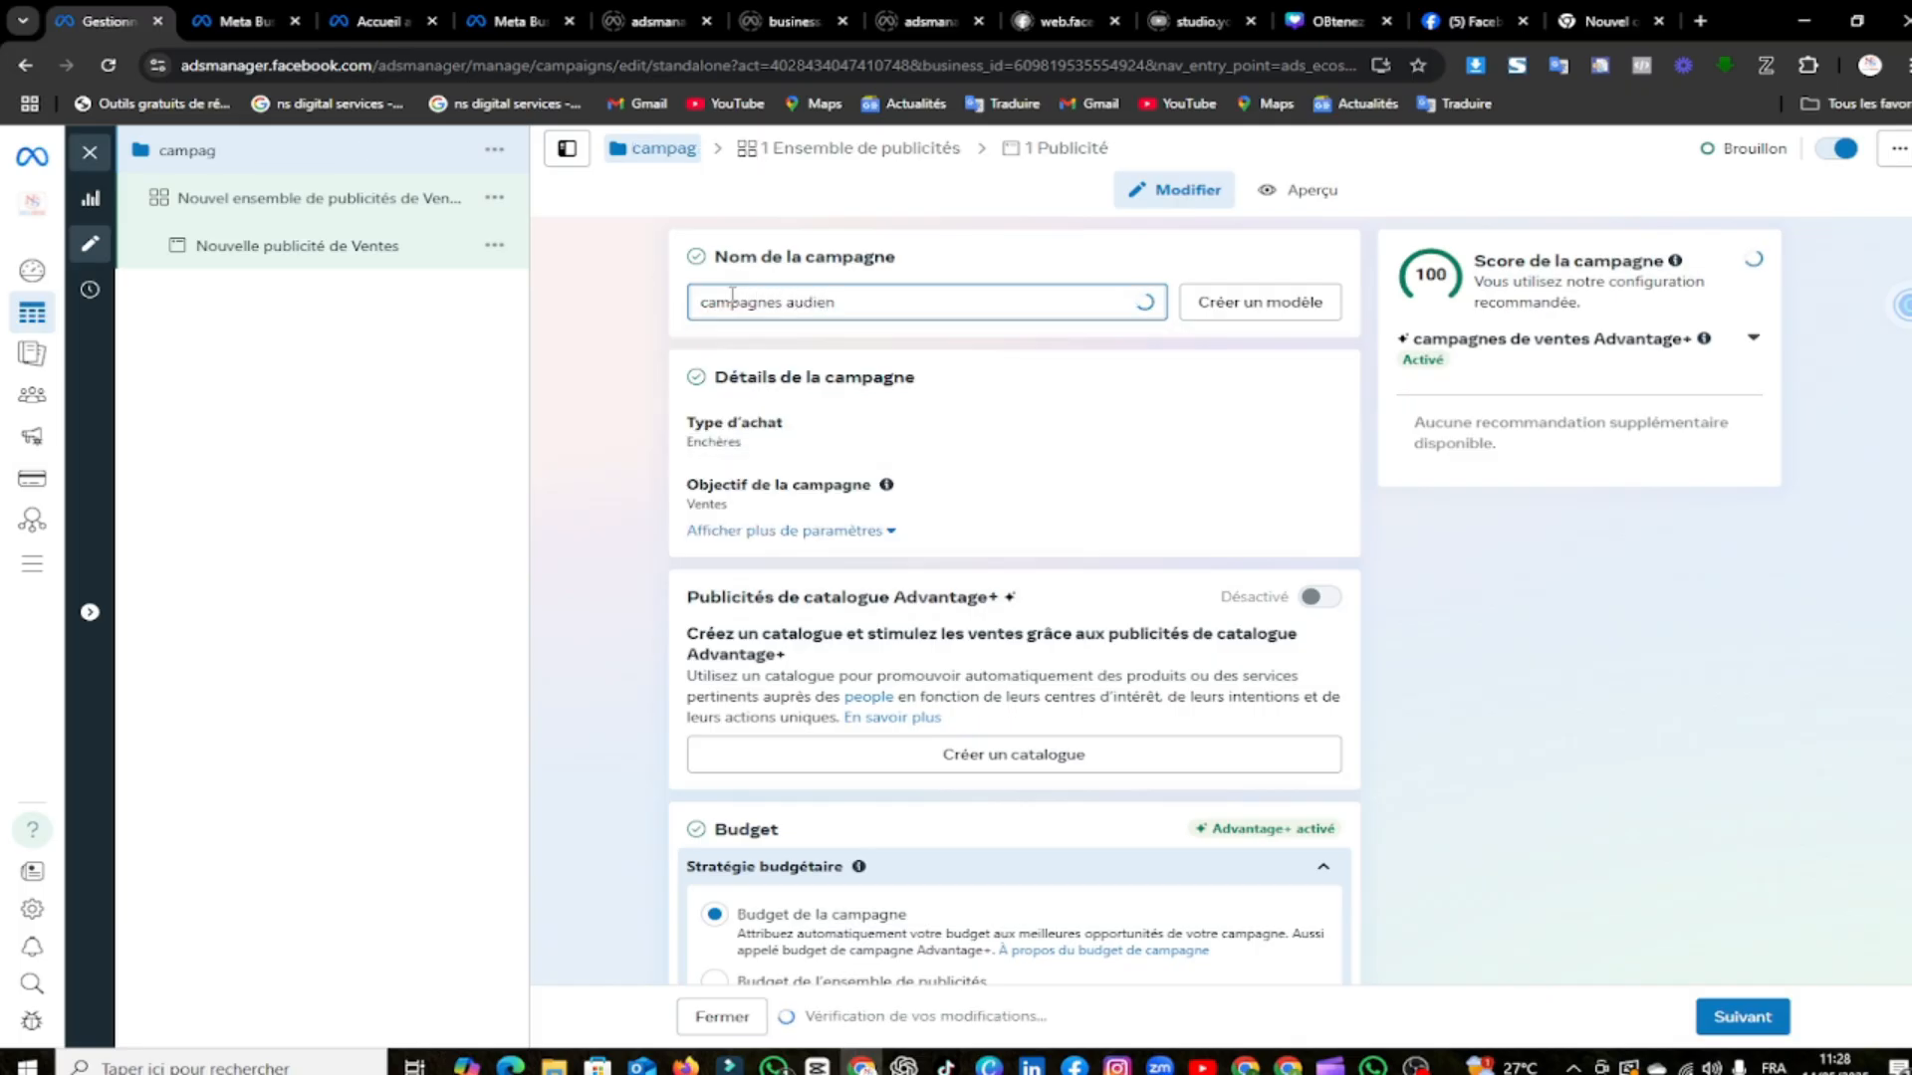
type("ce 1")
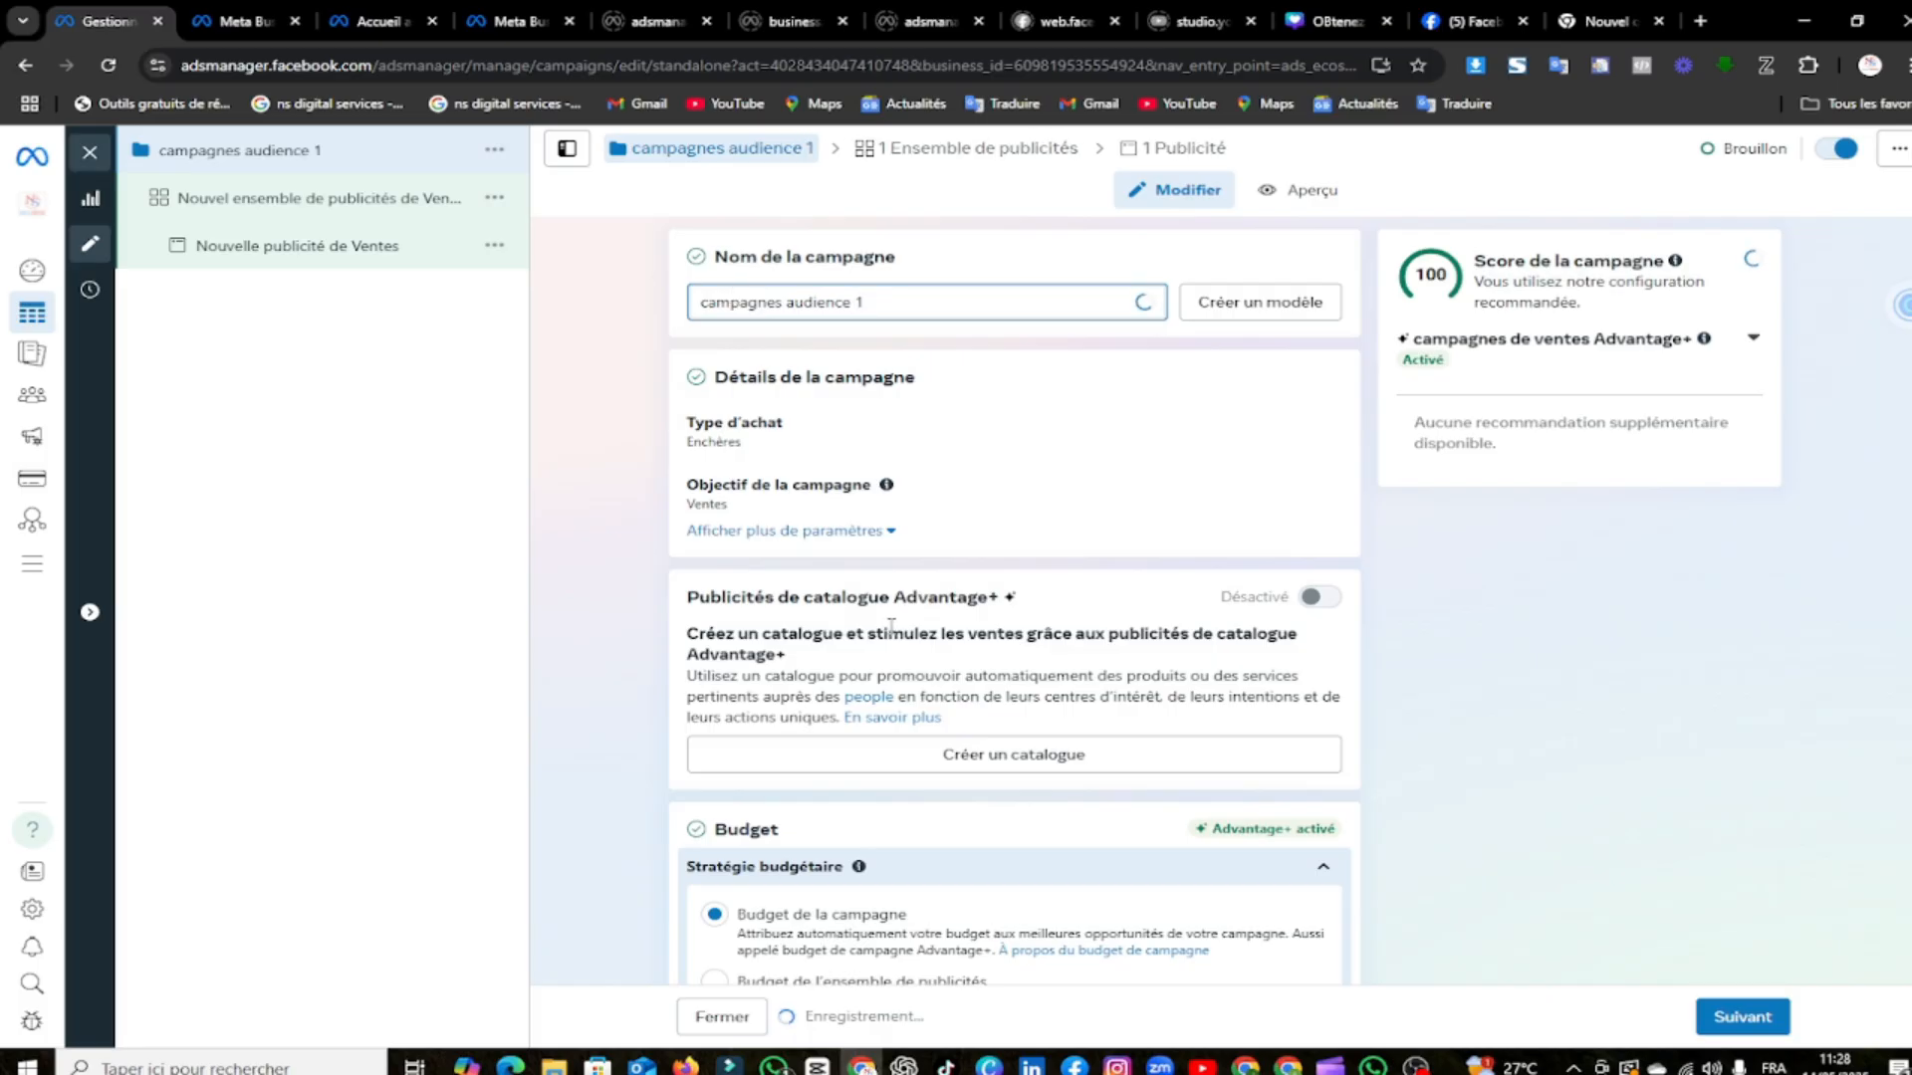
Set the budget strategy to "Budget de l'ensemble de publicités" and continue to the ad set settings
scroll(892, 625, "down", 5)
left_click(715, 359)
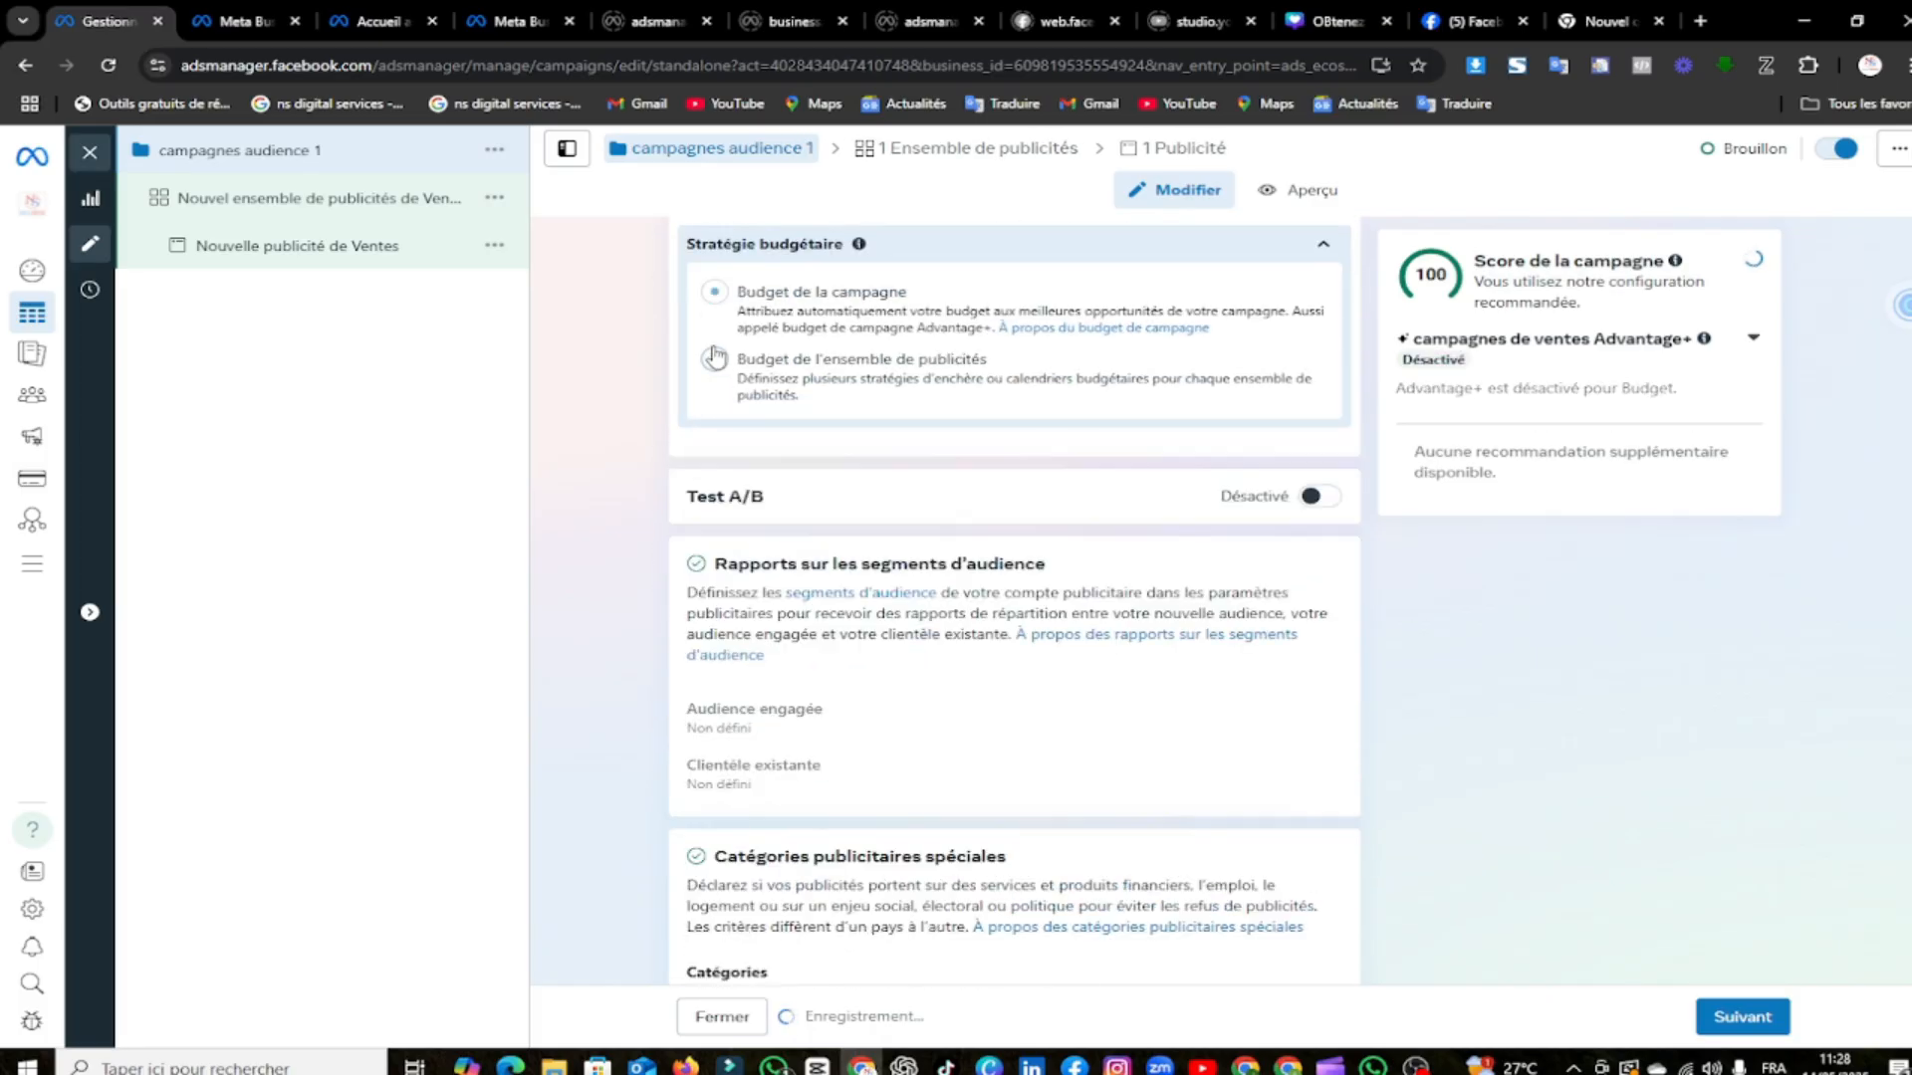
scroll(1299, 651, "down", 2)
left_click(1741, 1025)
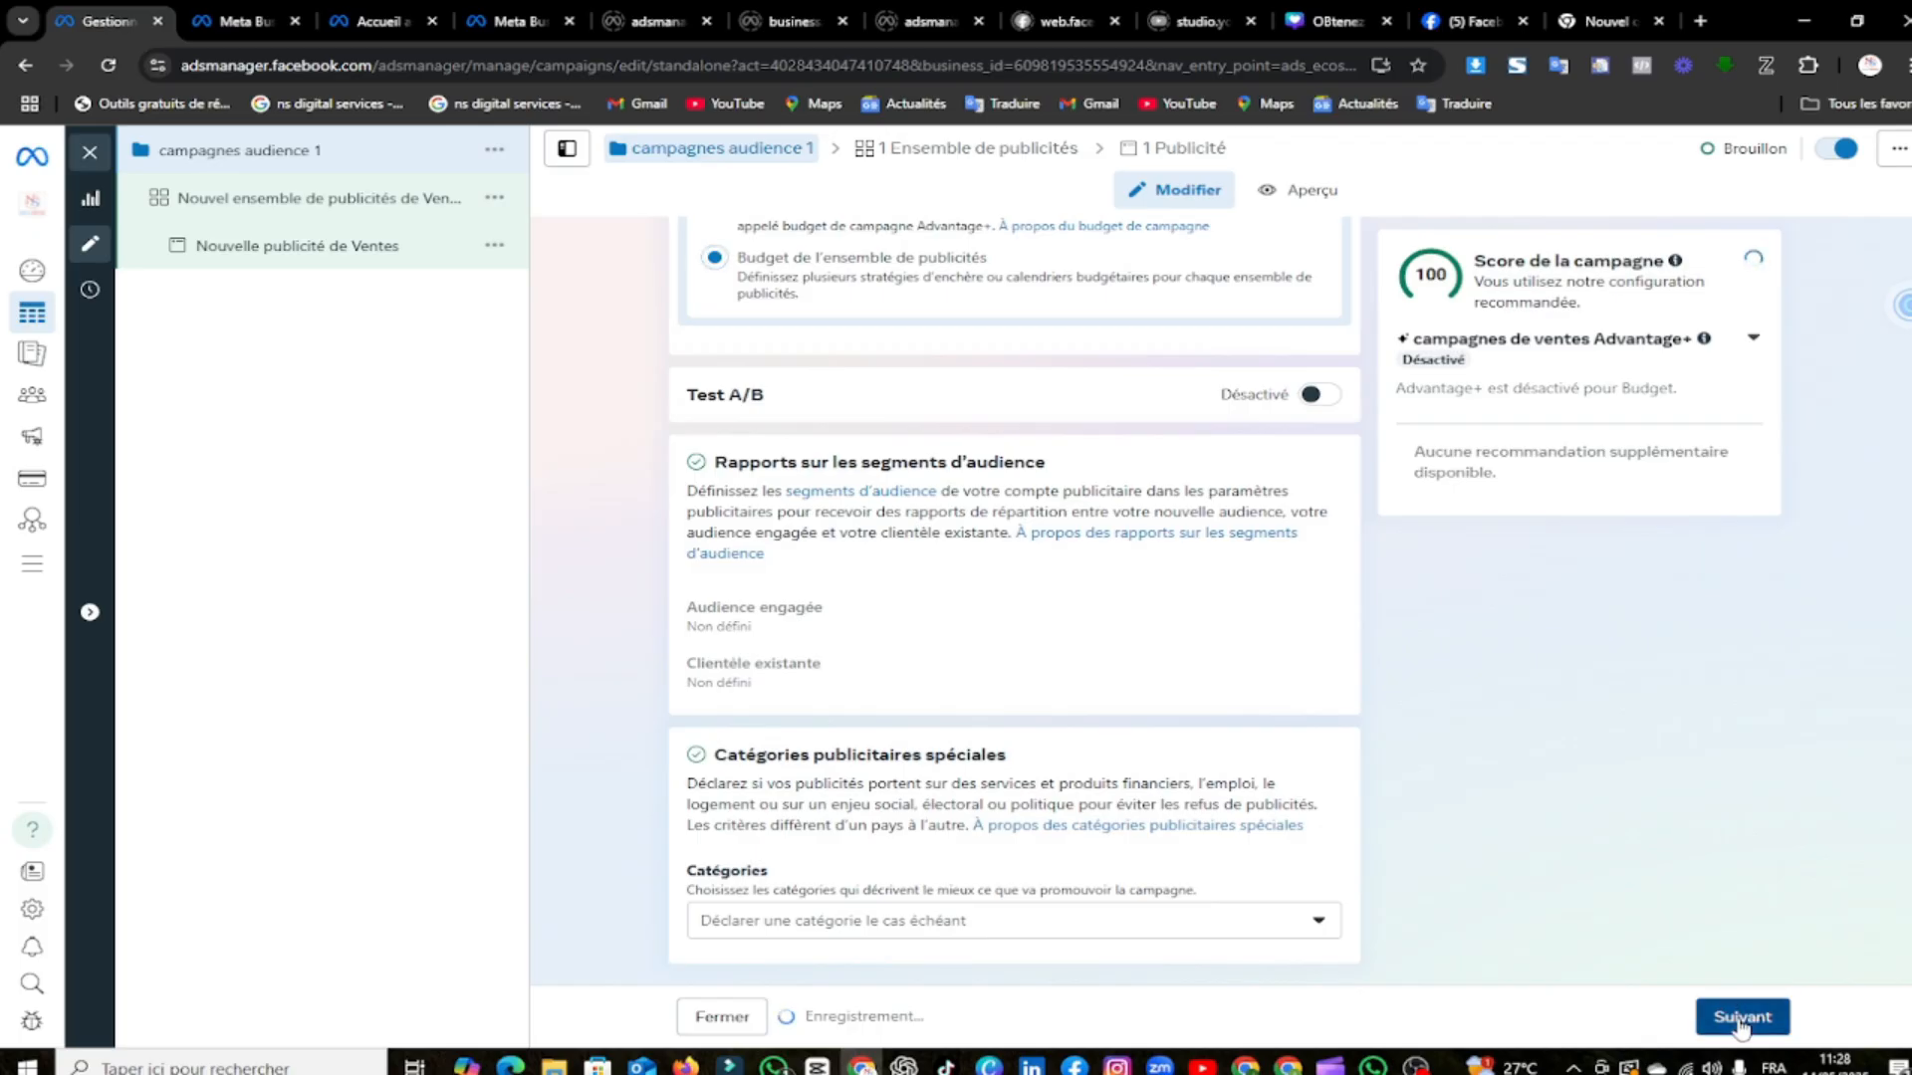
Apply the saved audience "audience formation" to the ad set
scroll(887, 645, "down", 5)
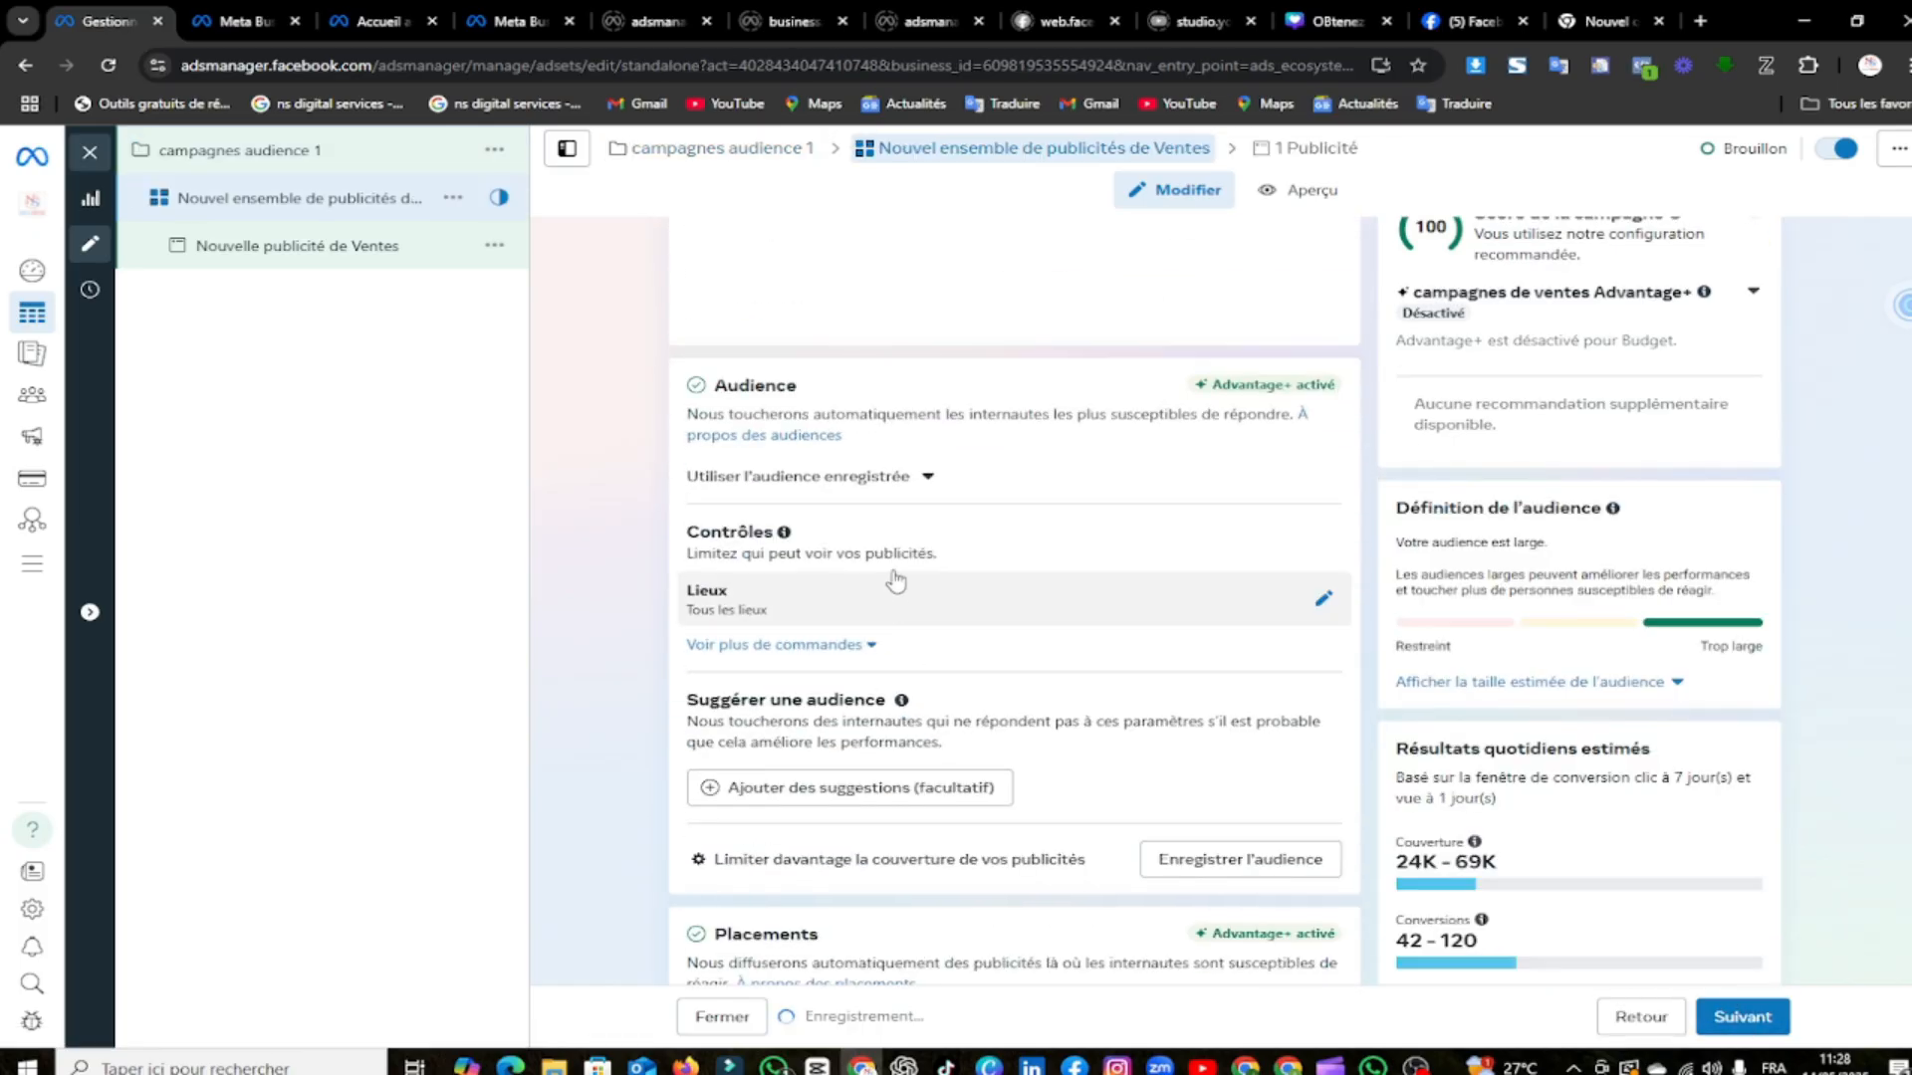
scroll(890, 528, "down", 2)
scroll(887, 488, "up", 3)
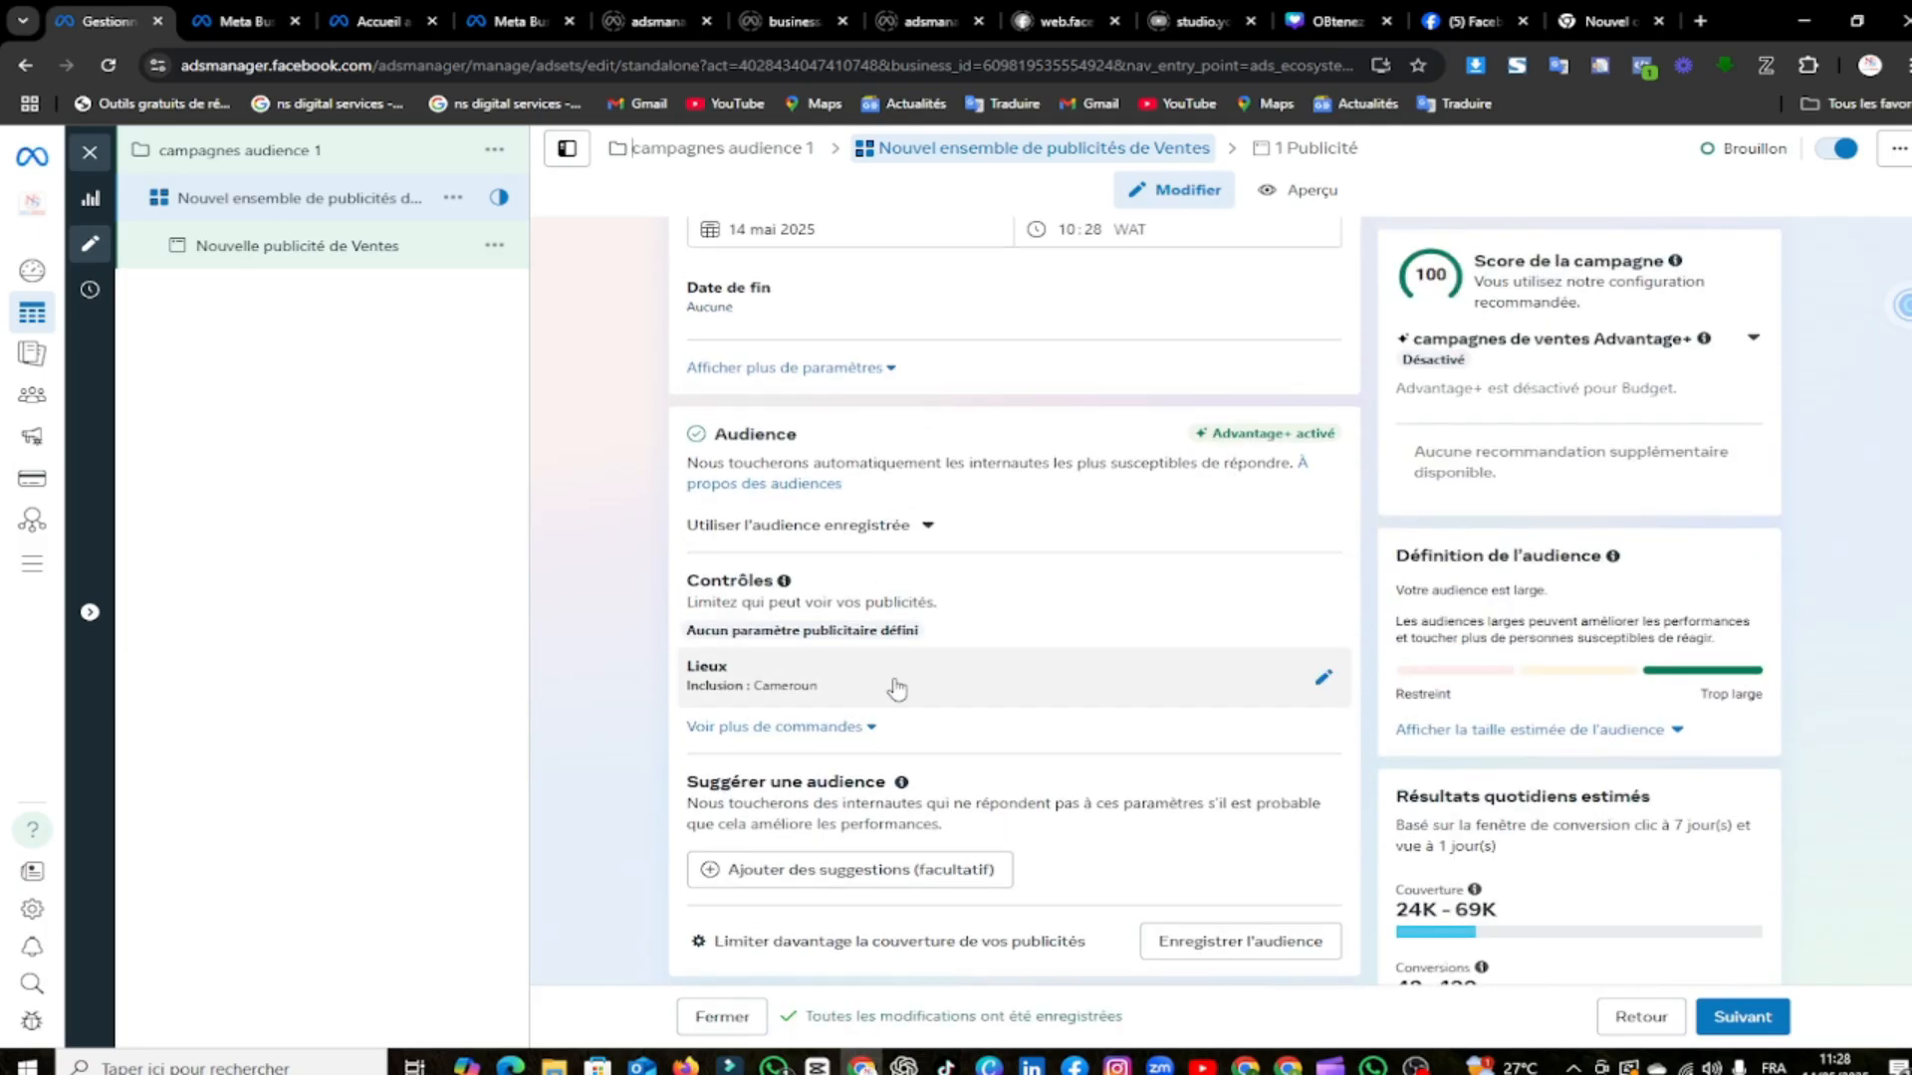
left_click(902, 527)
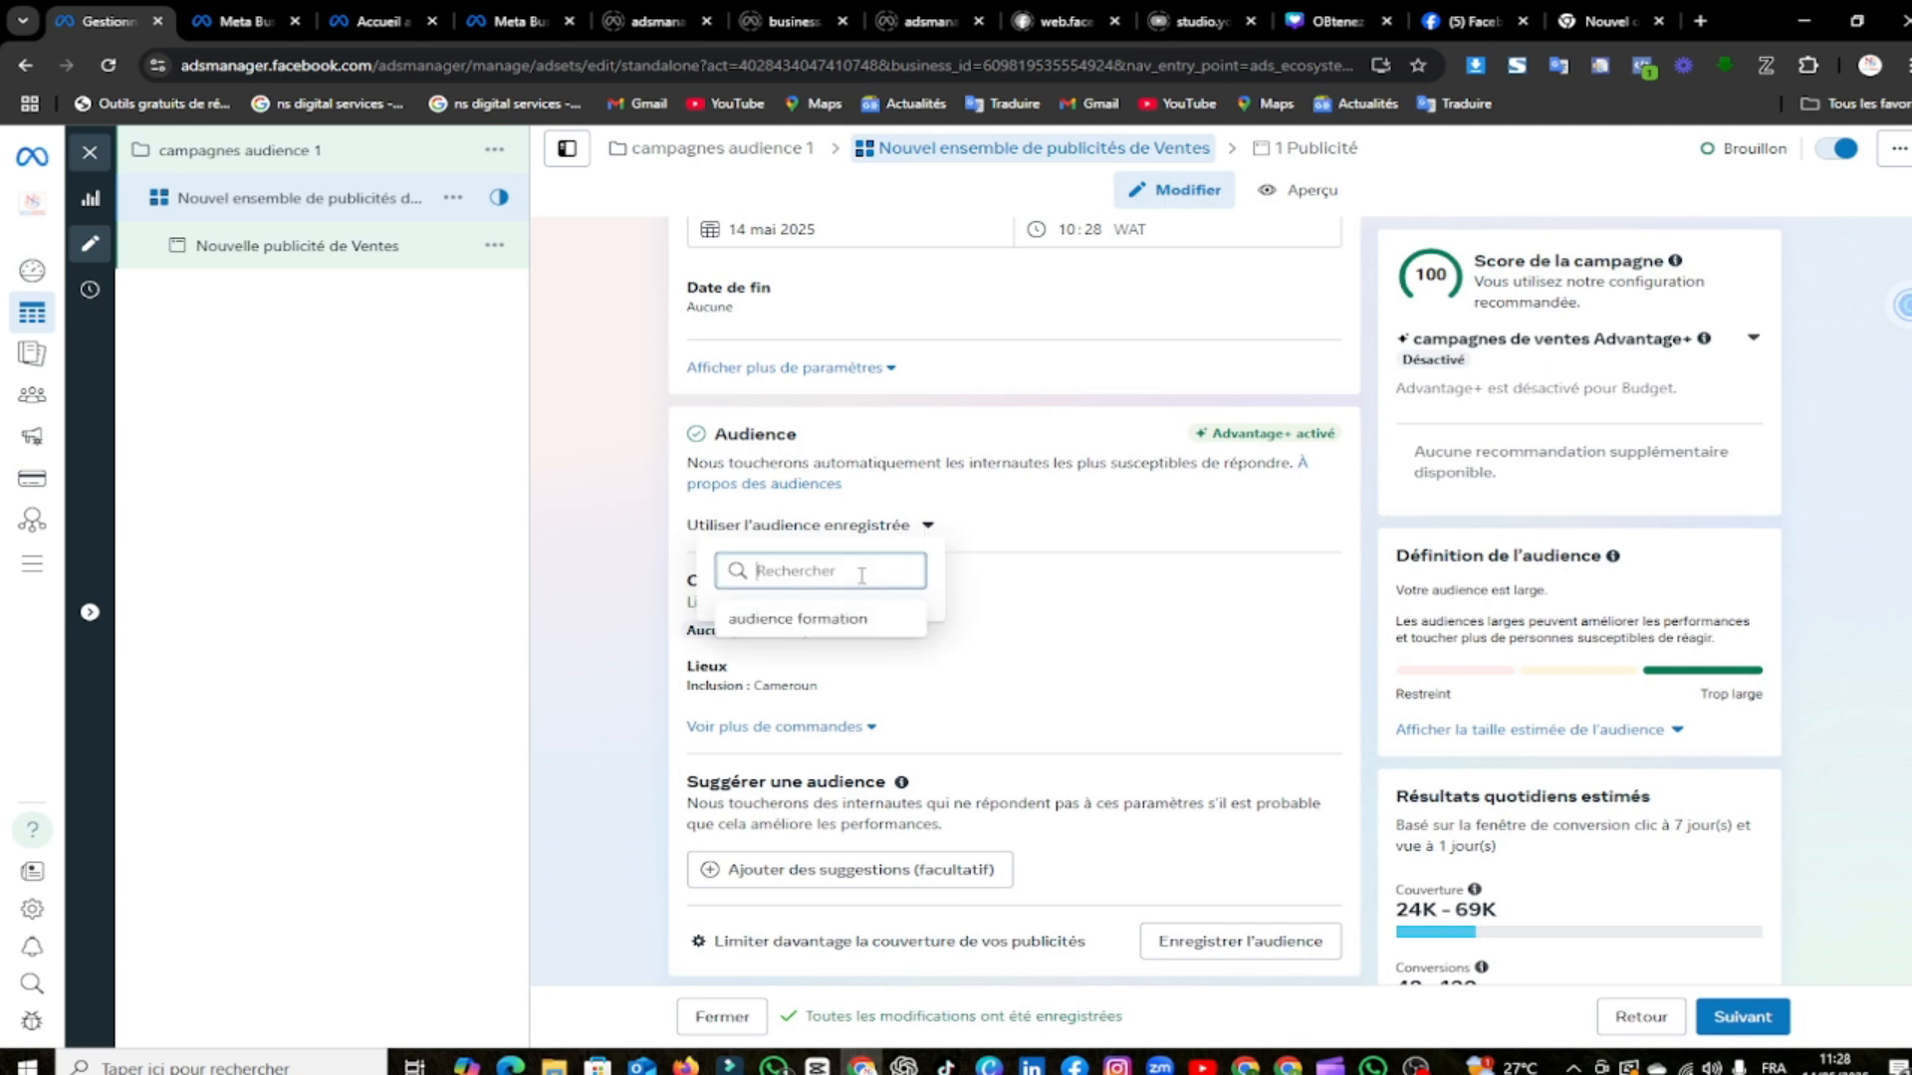
left_click(798, 619)
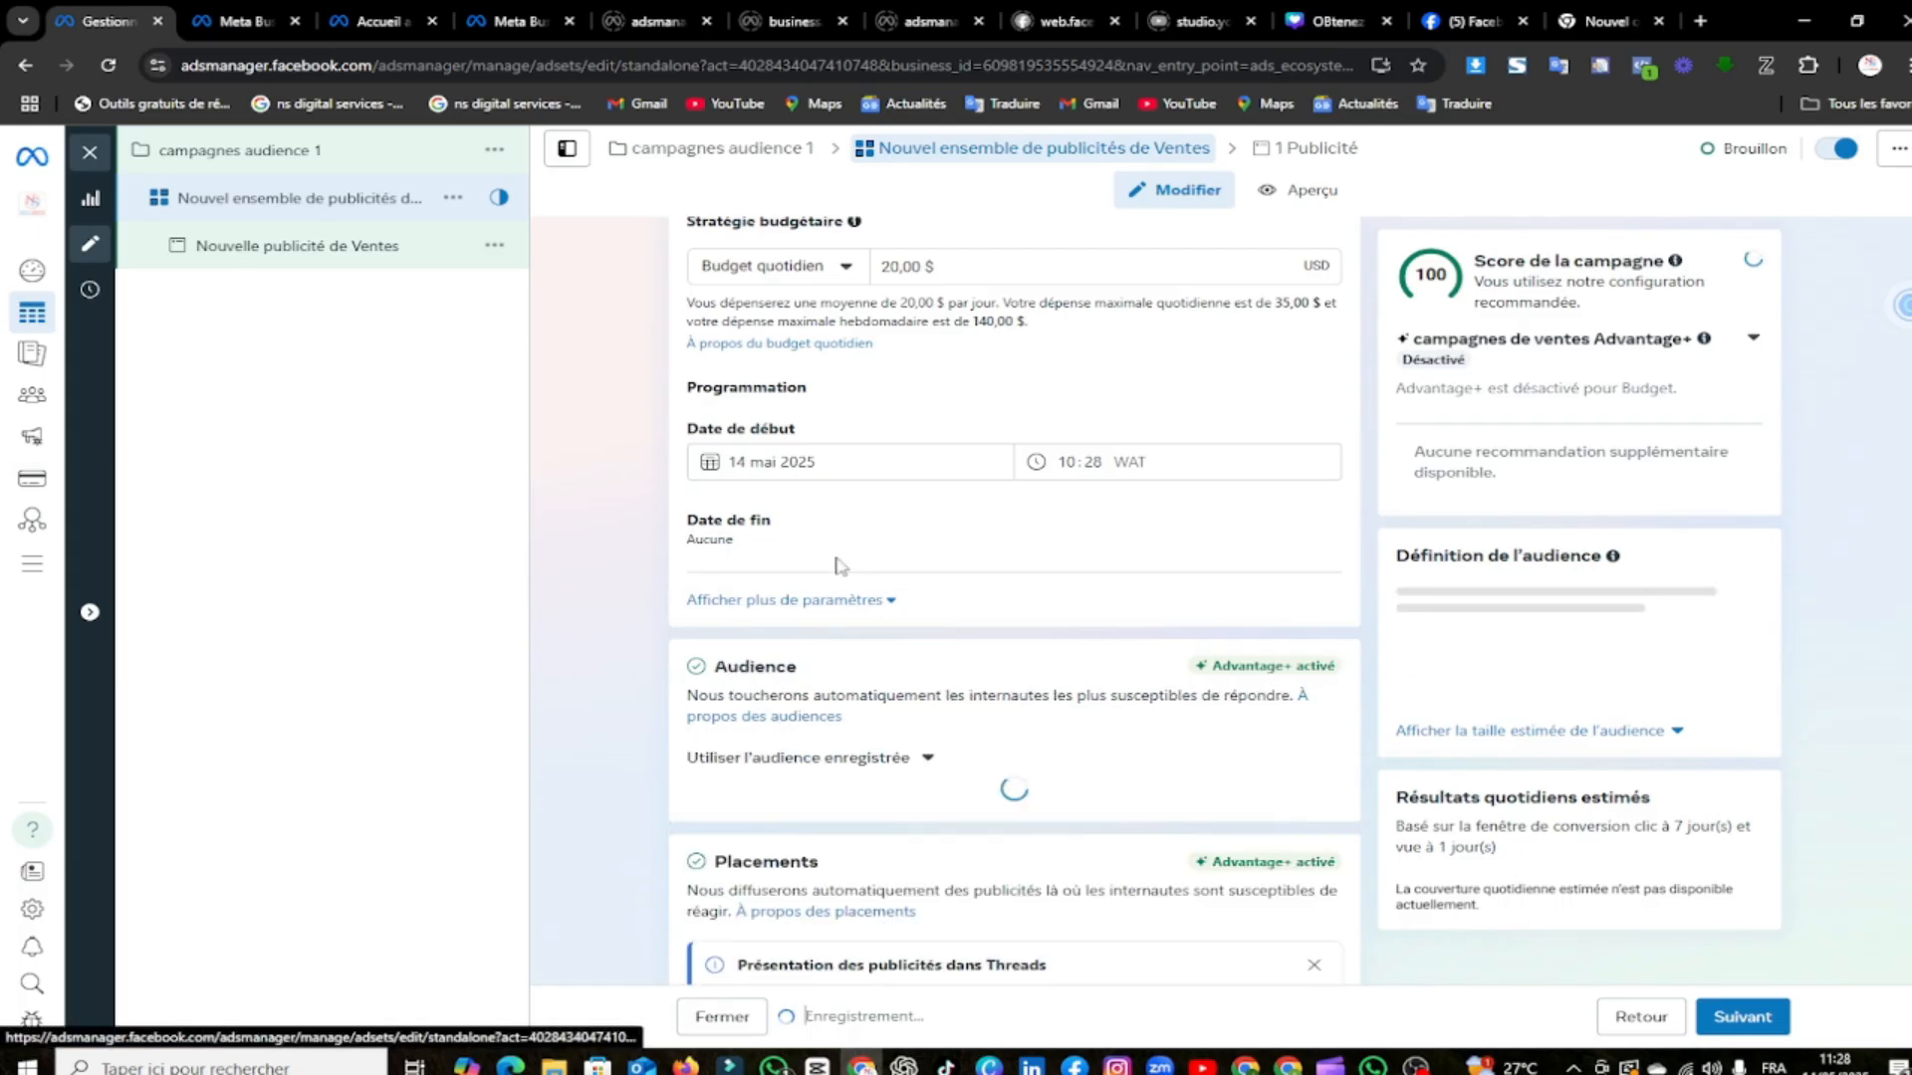
Review the location, age, exclusion, language, custom audience and advanced targeting settings loaded from the saved audience
scroll(866, 540, "down", 6)
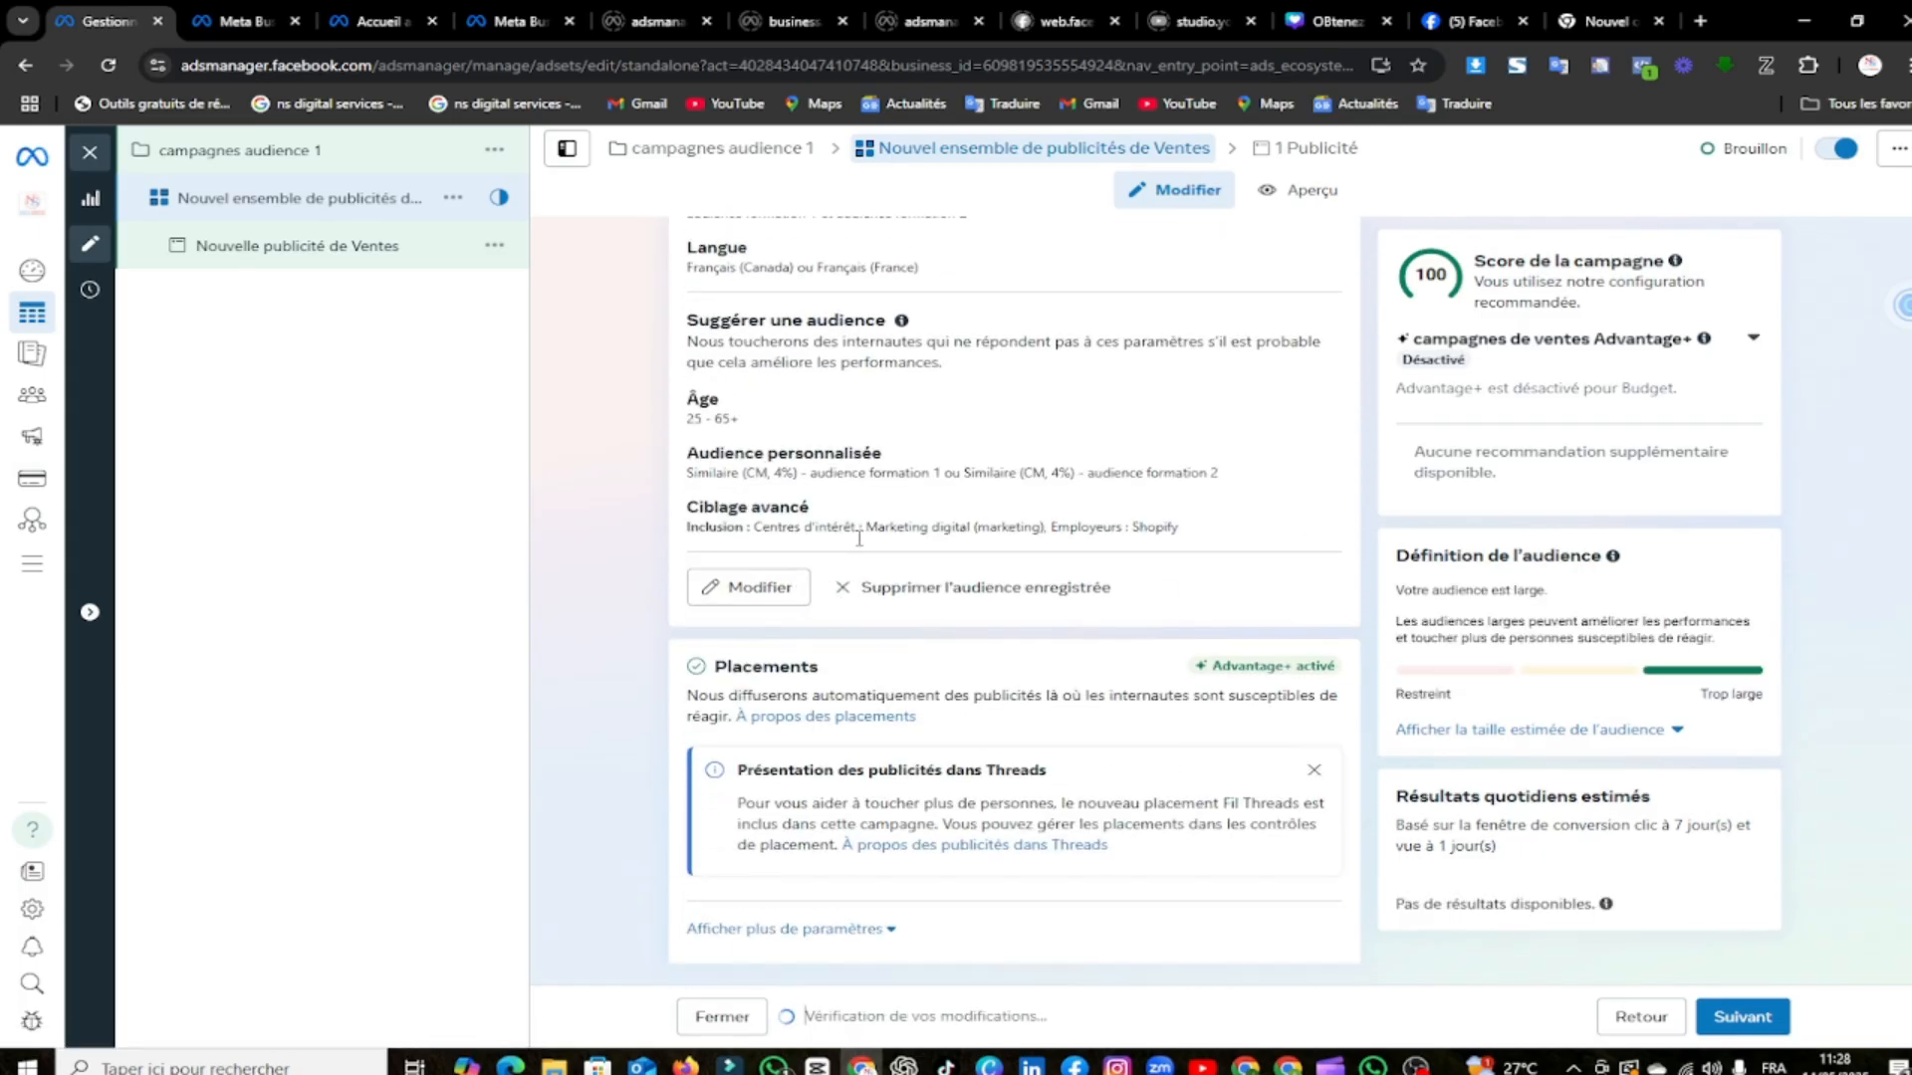
scroll(859, 538, "up", 3)
scroll(859, 538, "up", 2)
scroll(858, 542, "down", 5)
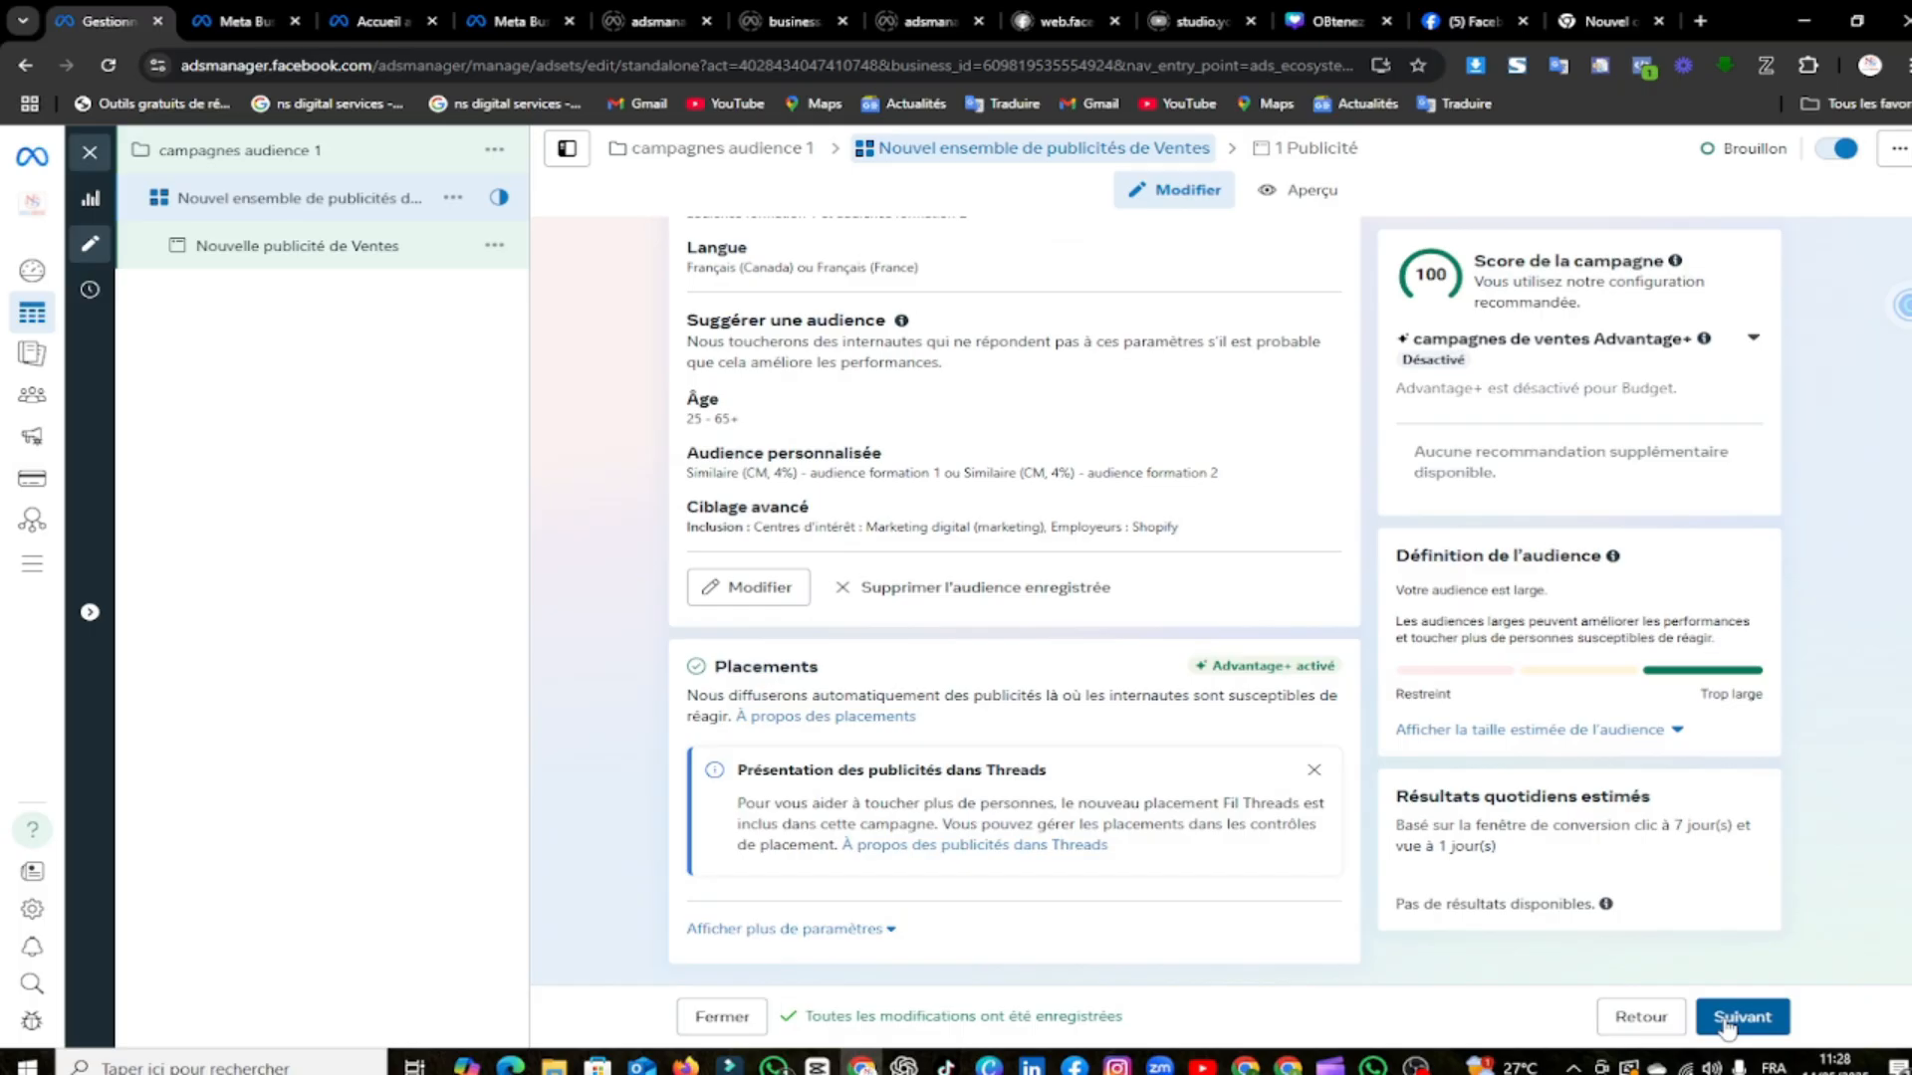
scroll(722, 491, "up", 4)
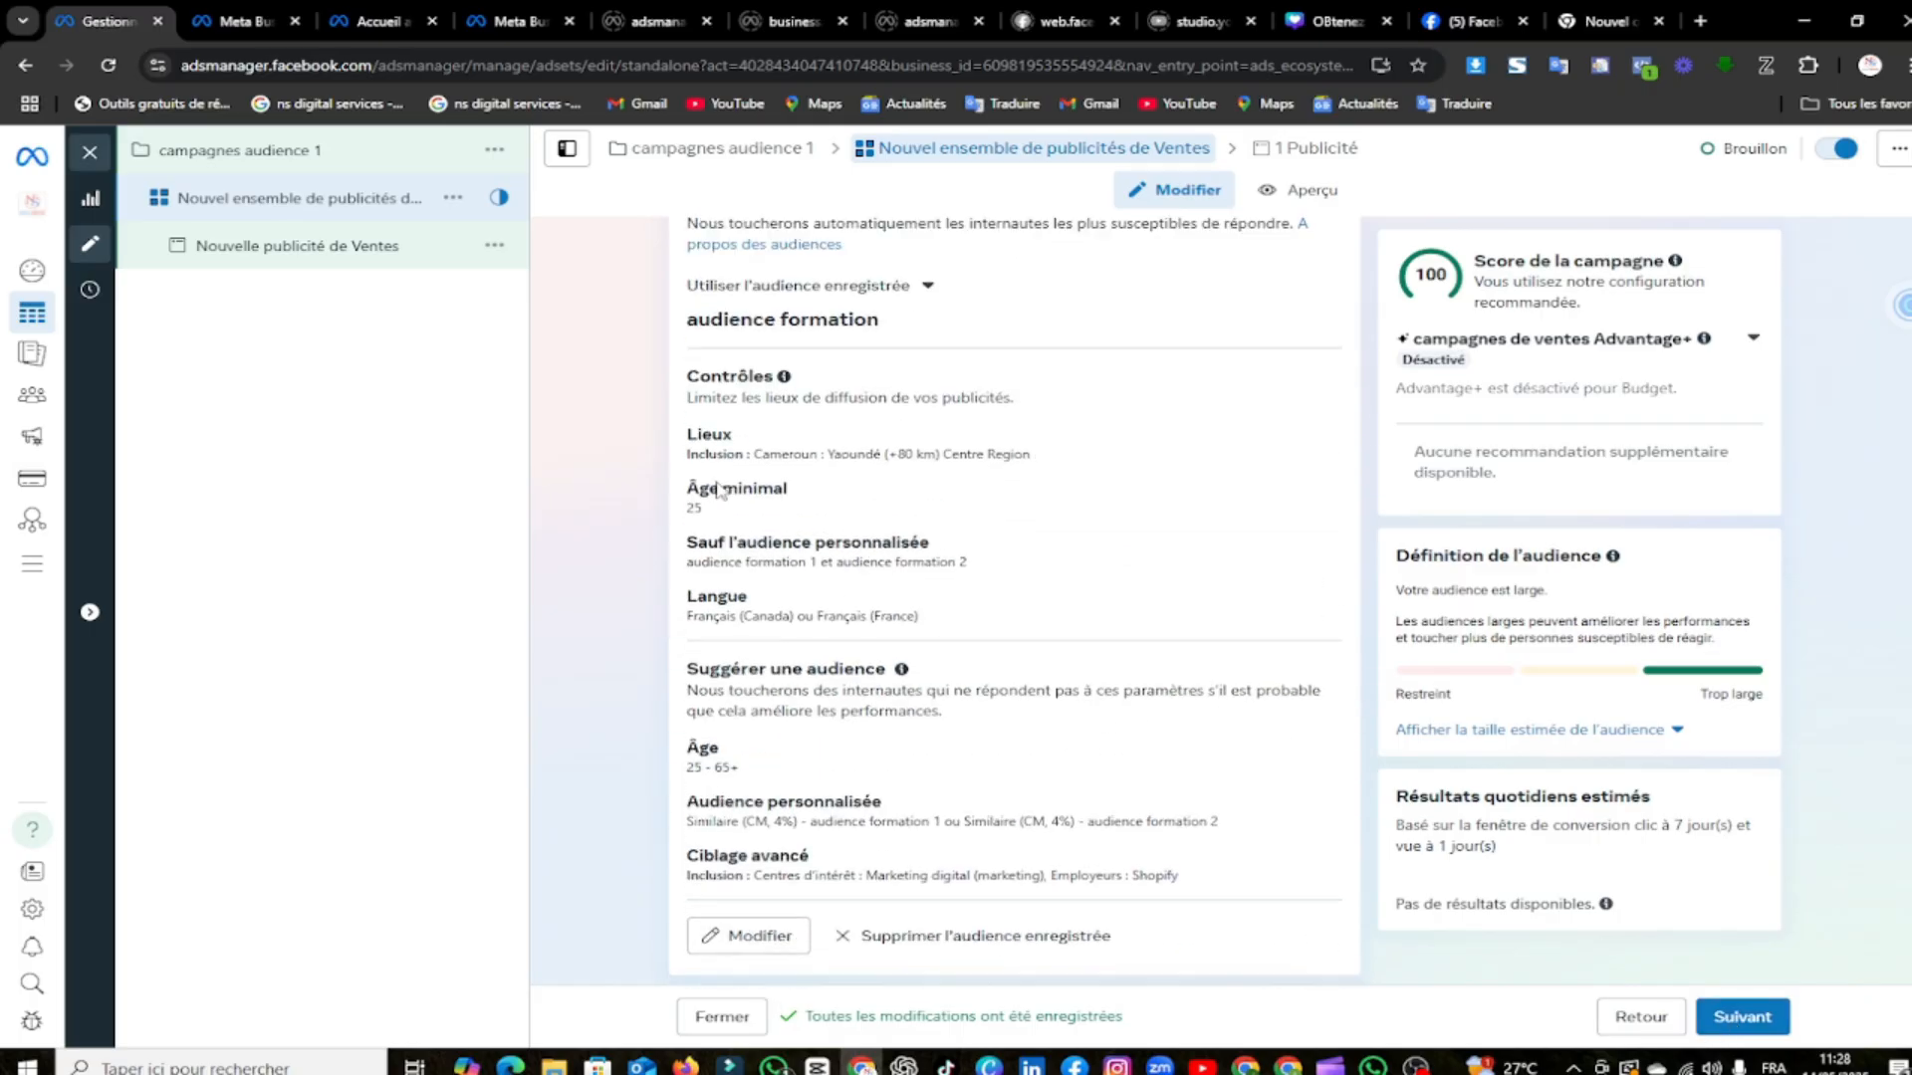
scroll(722, 491, "up", 1)
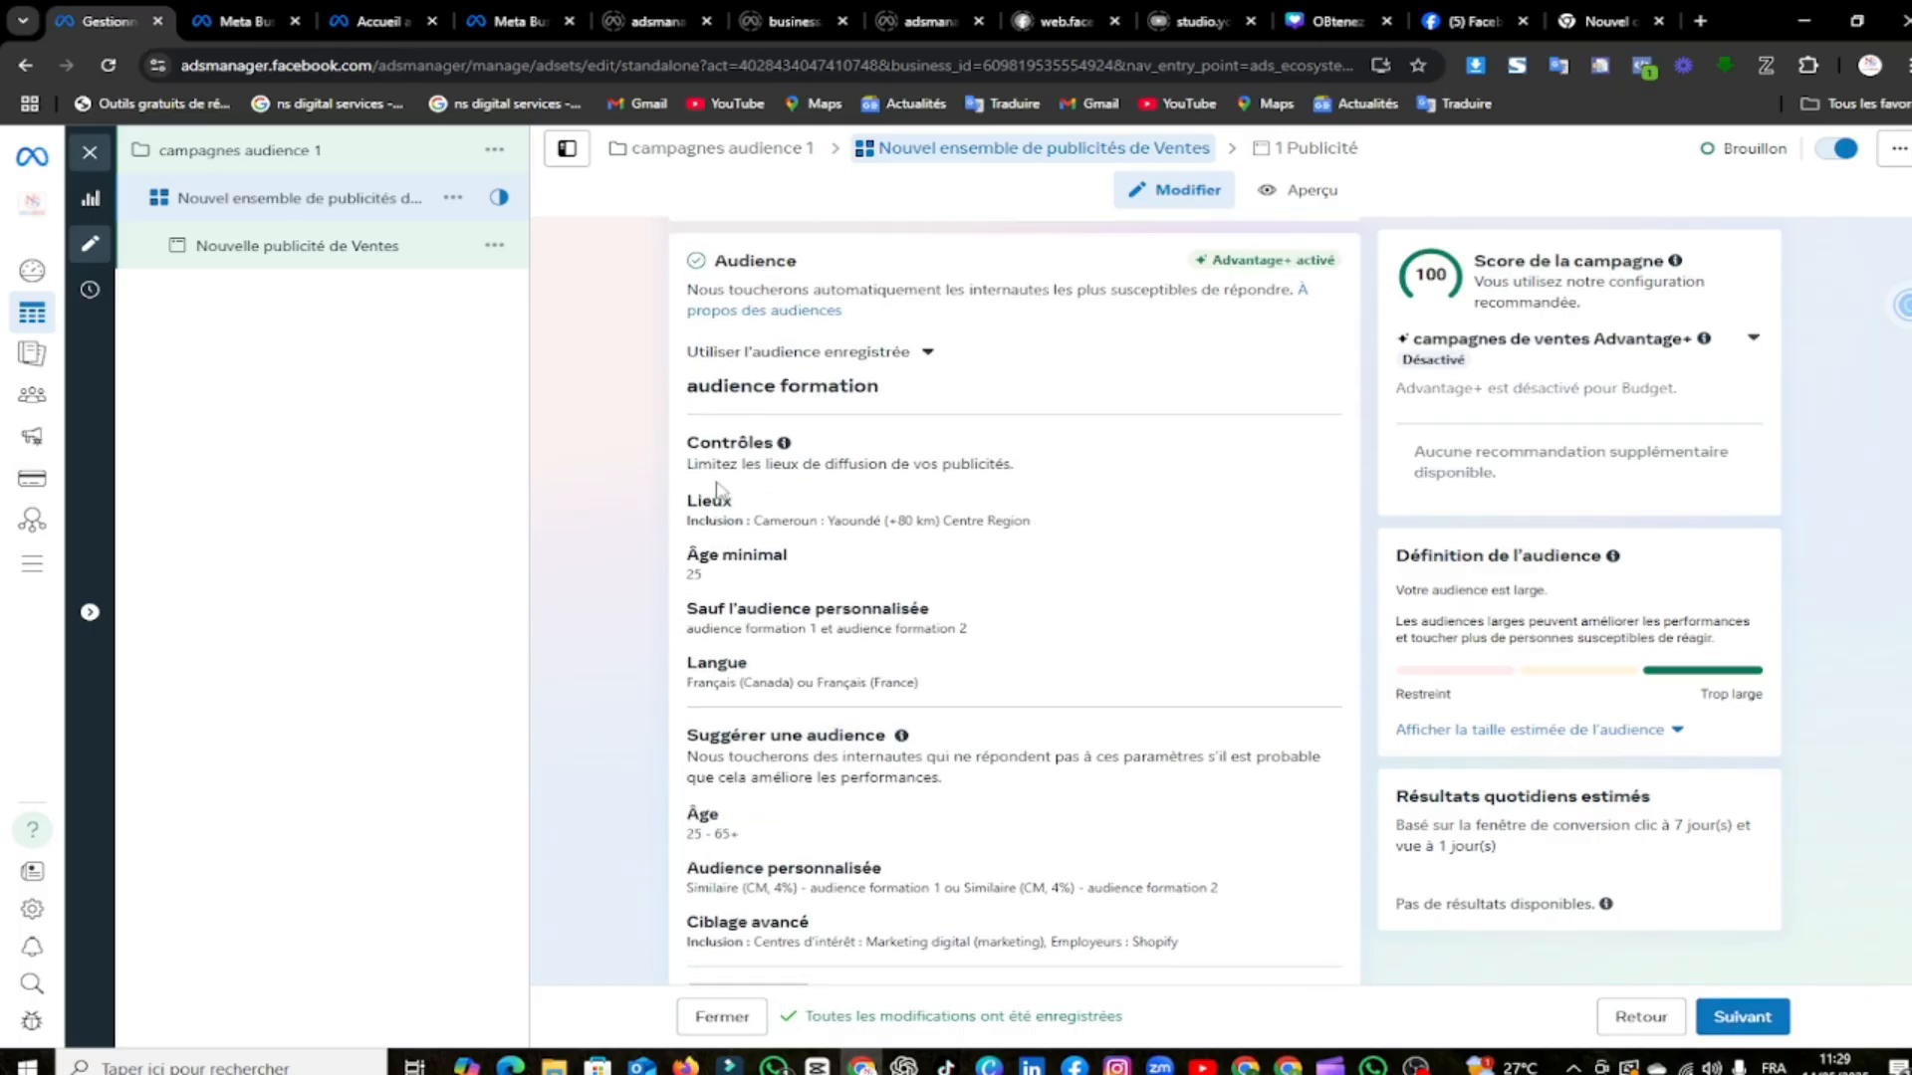
scroll(719, 490, "up", 1)
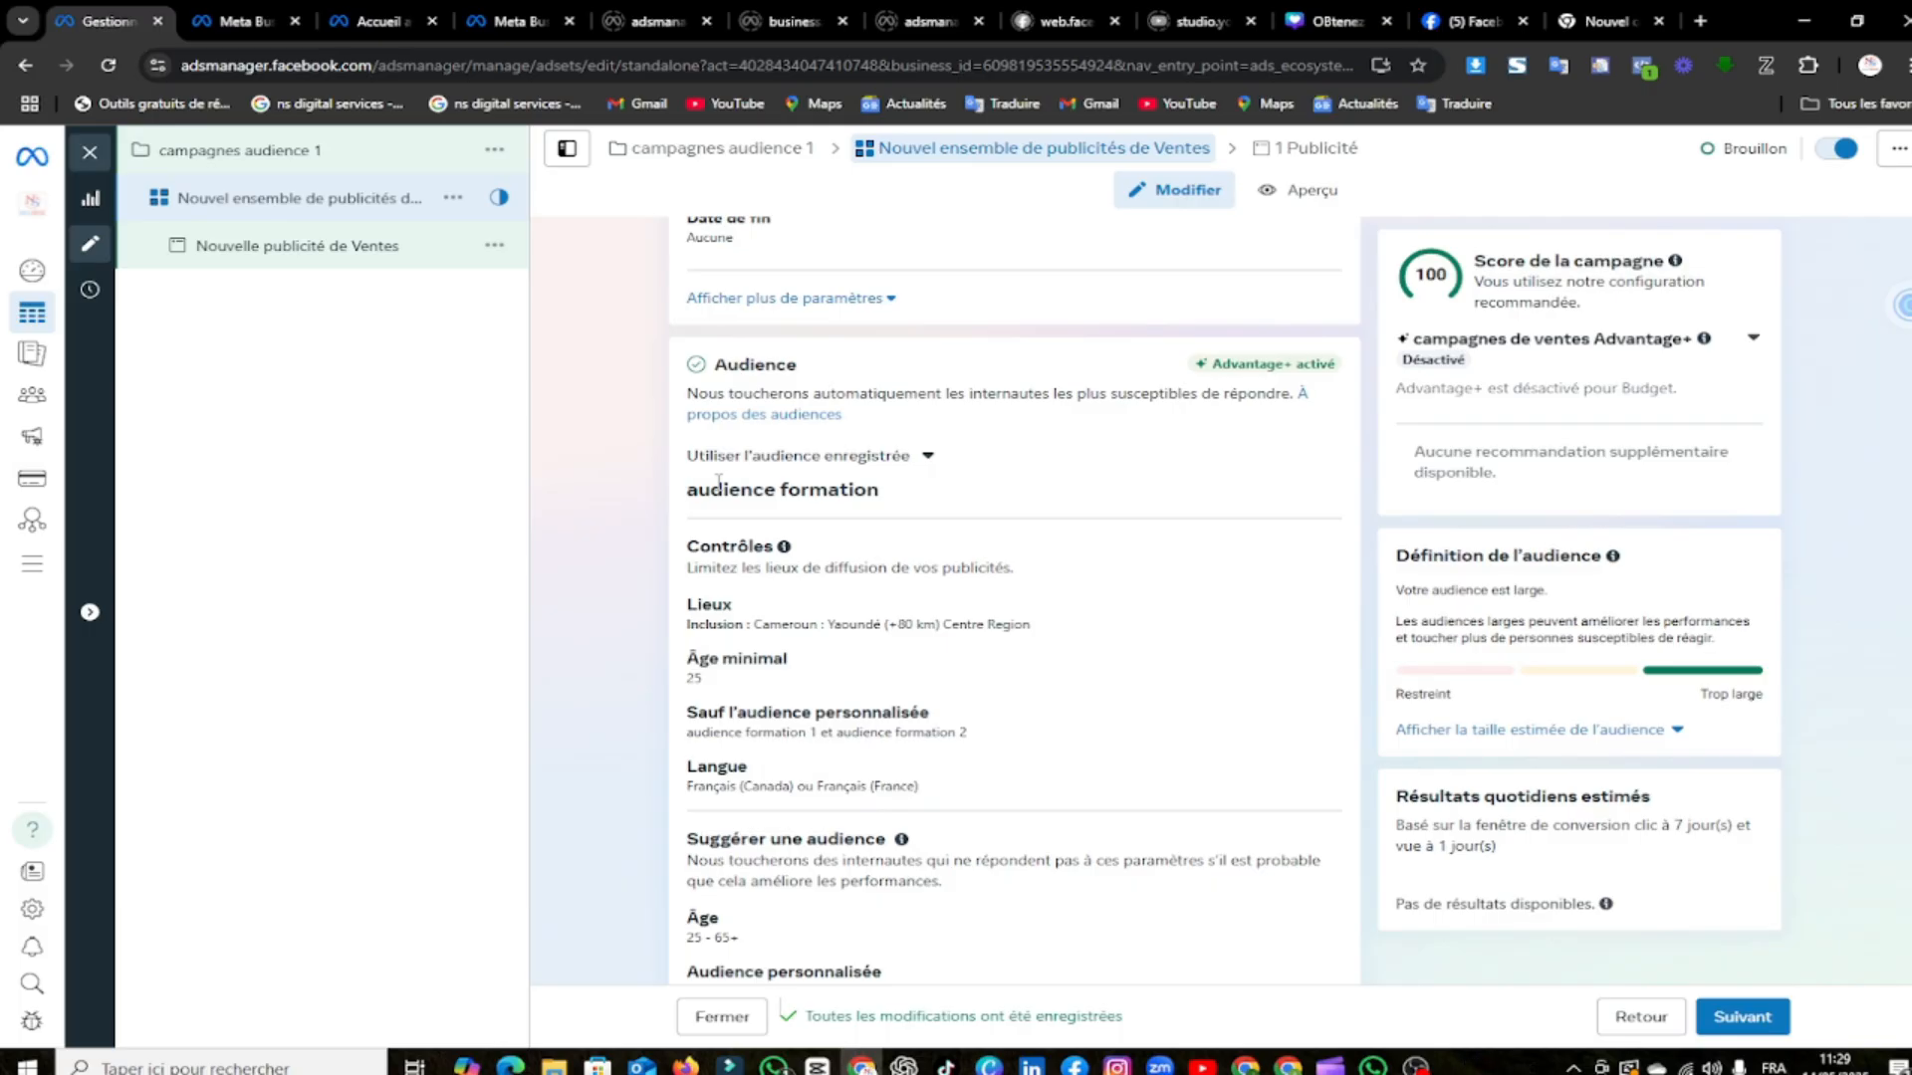
Remove the saved audience "audience formation" from the ad set
left_click(895, 460)
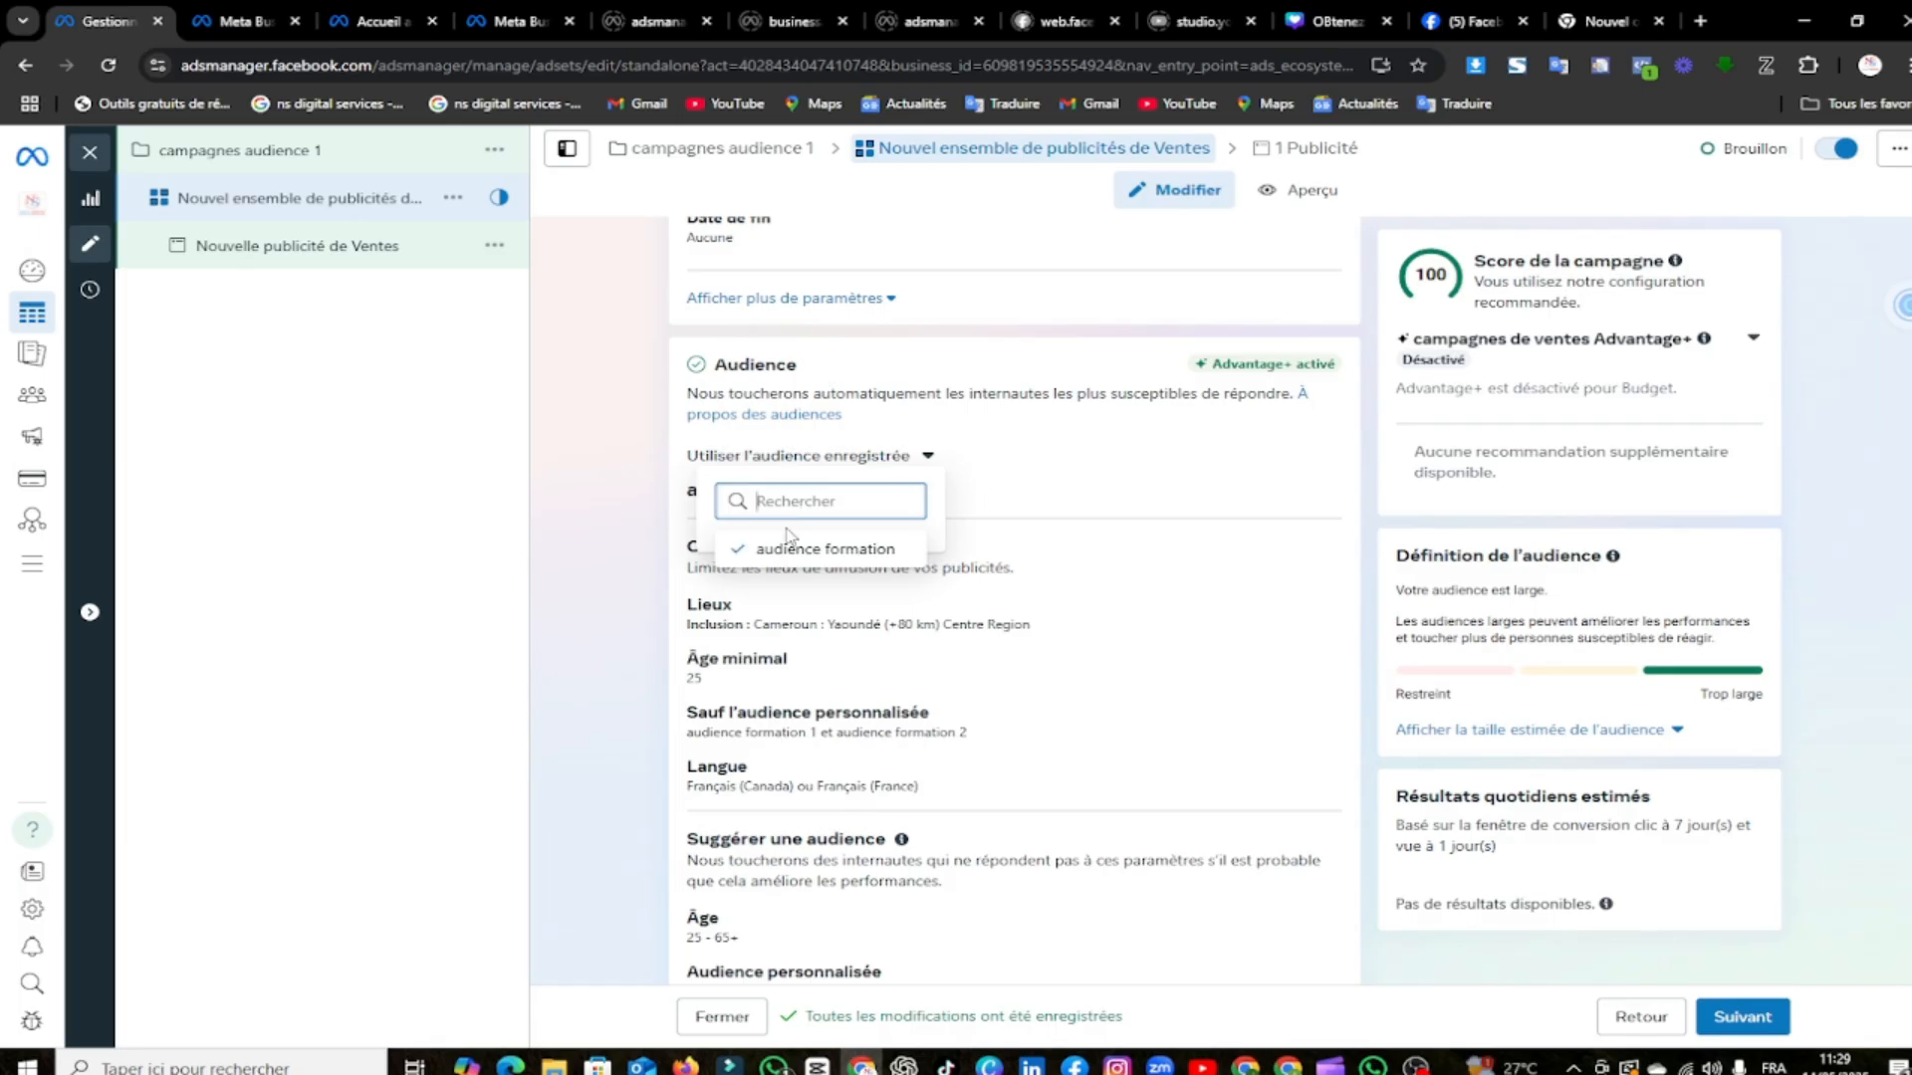
left_click(745, 549)
scroll(808, 534, "down", 4)
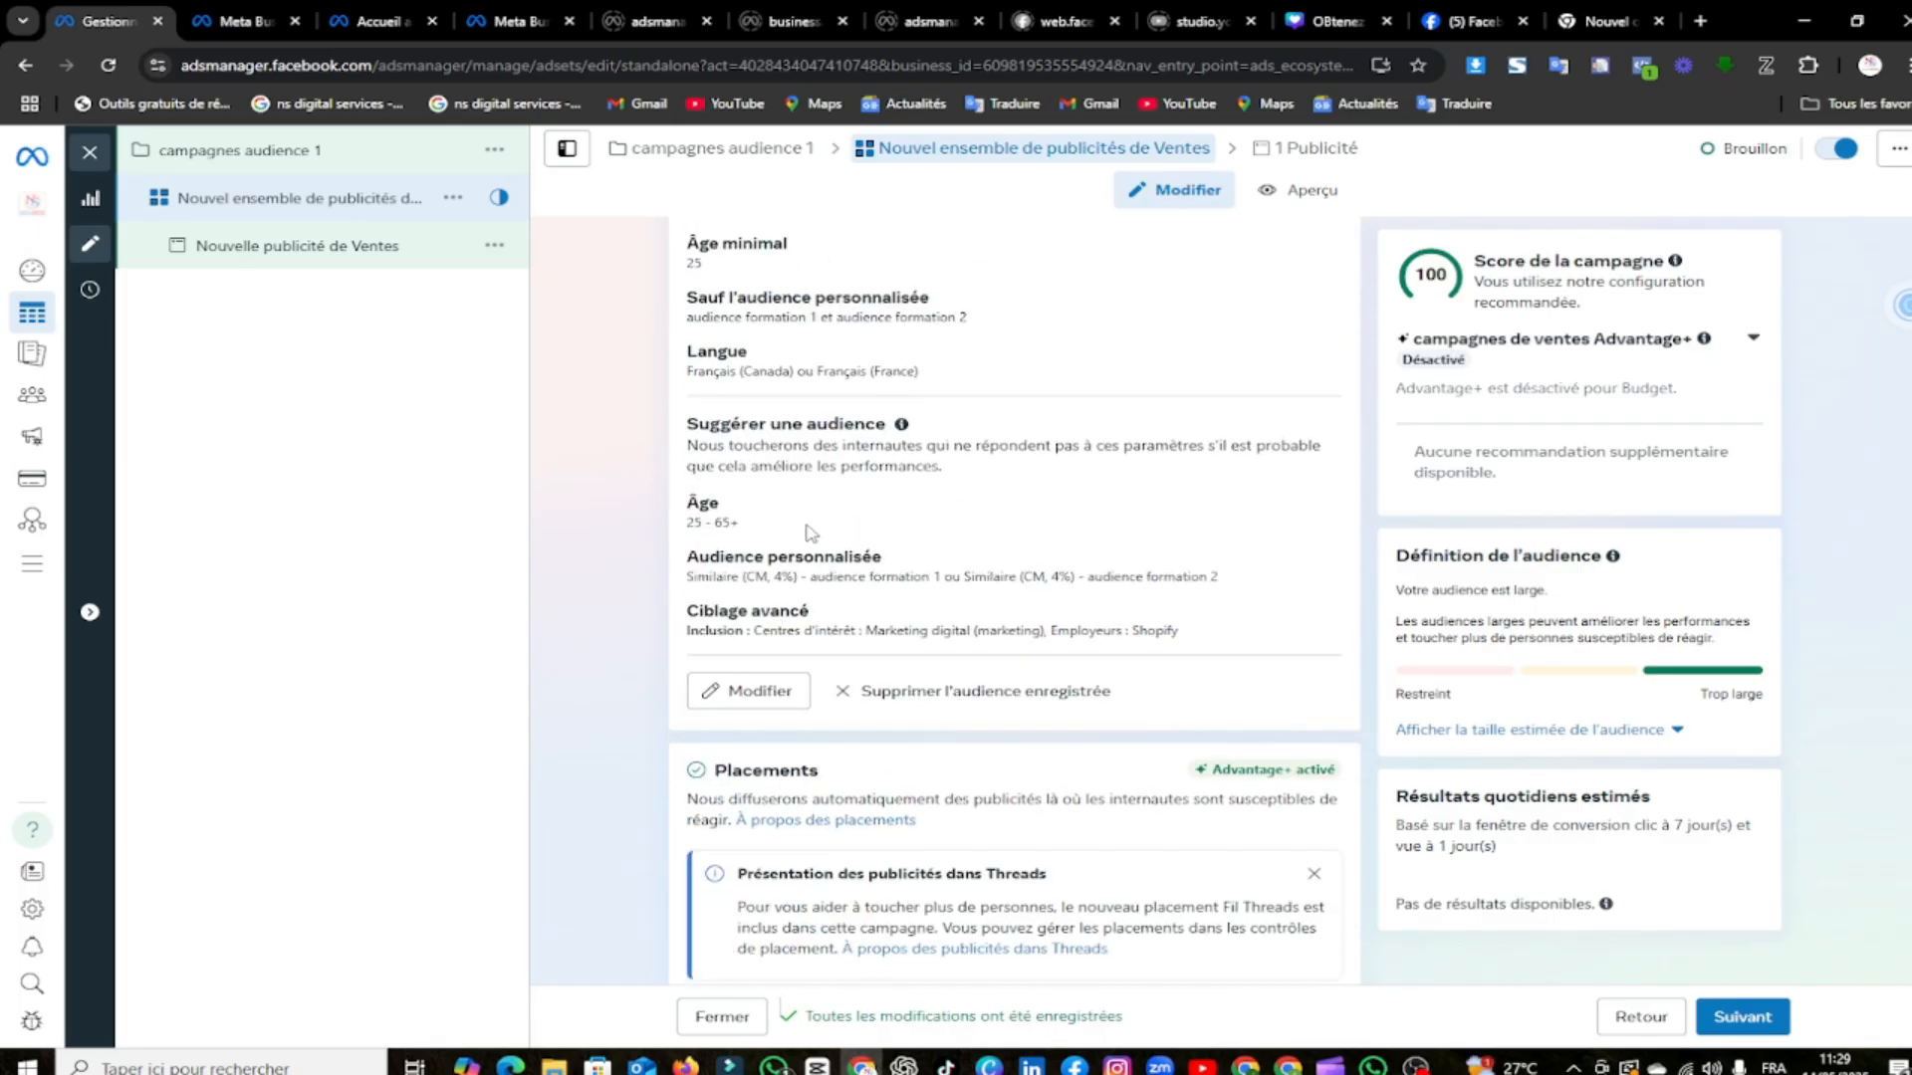
scroll(812, 534, "down", 1)
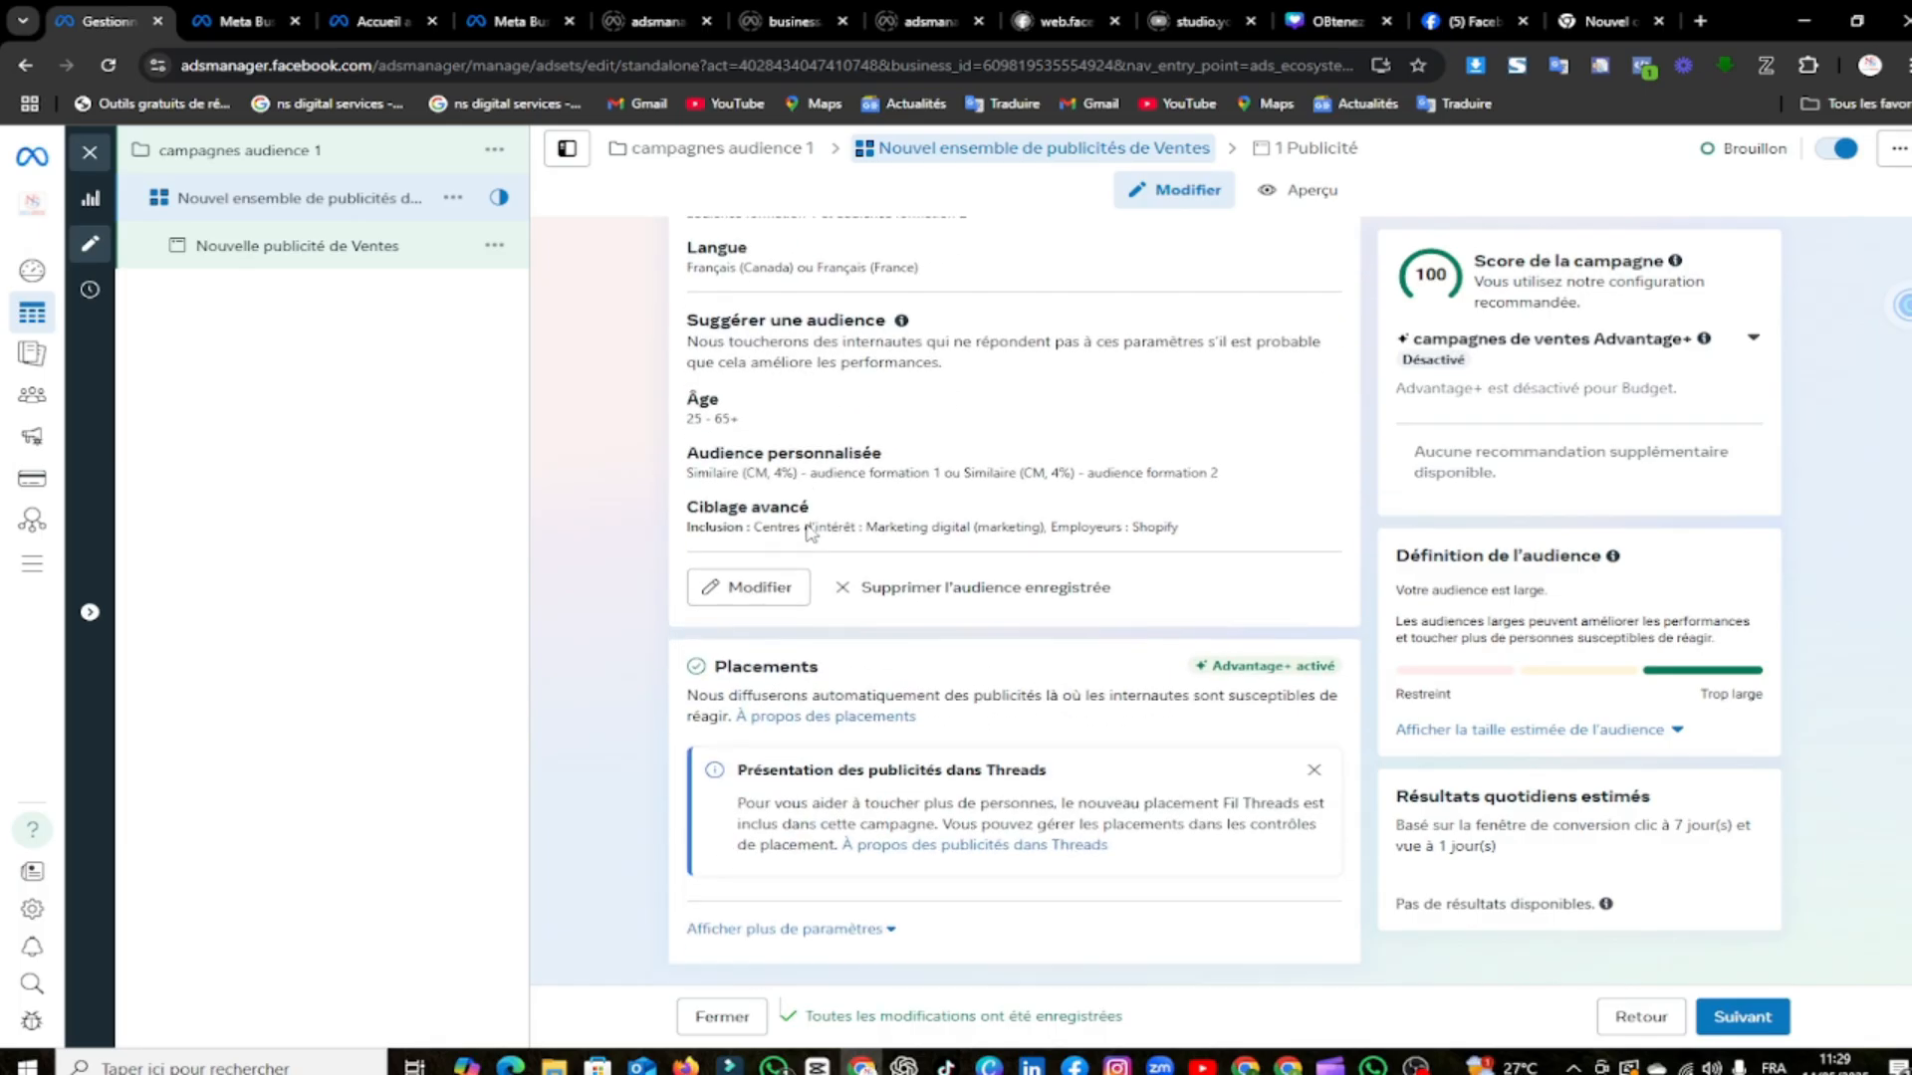
left_click(845, 589)
Exclude the custom audiences "audience formation 1" and "audience formation 2" in the ad set's audience controls
scroll(849, 594, "down", 4)
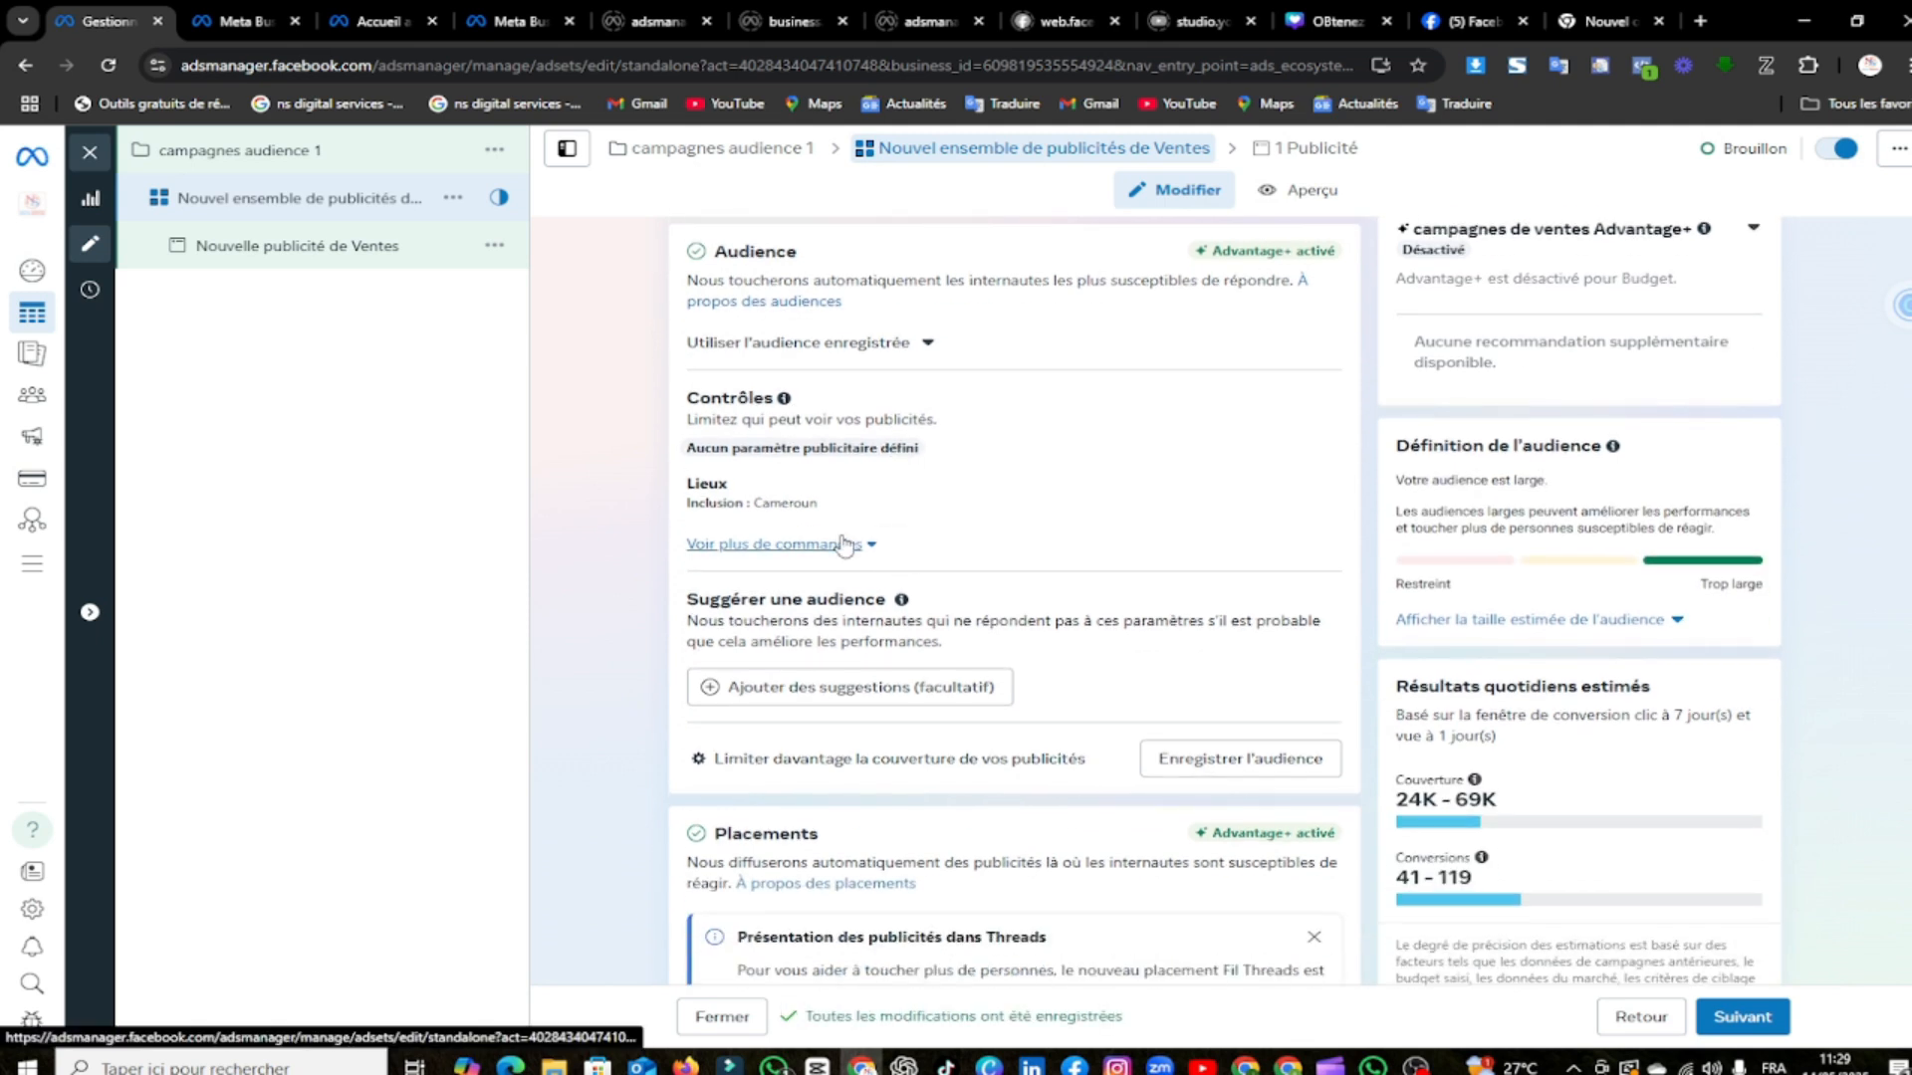
left_click(839, 546)
left_click(801, 659)
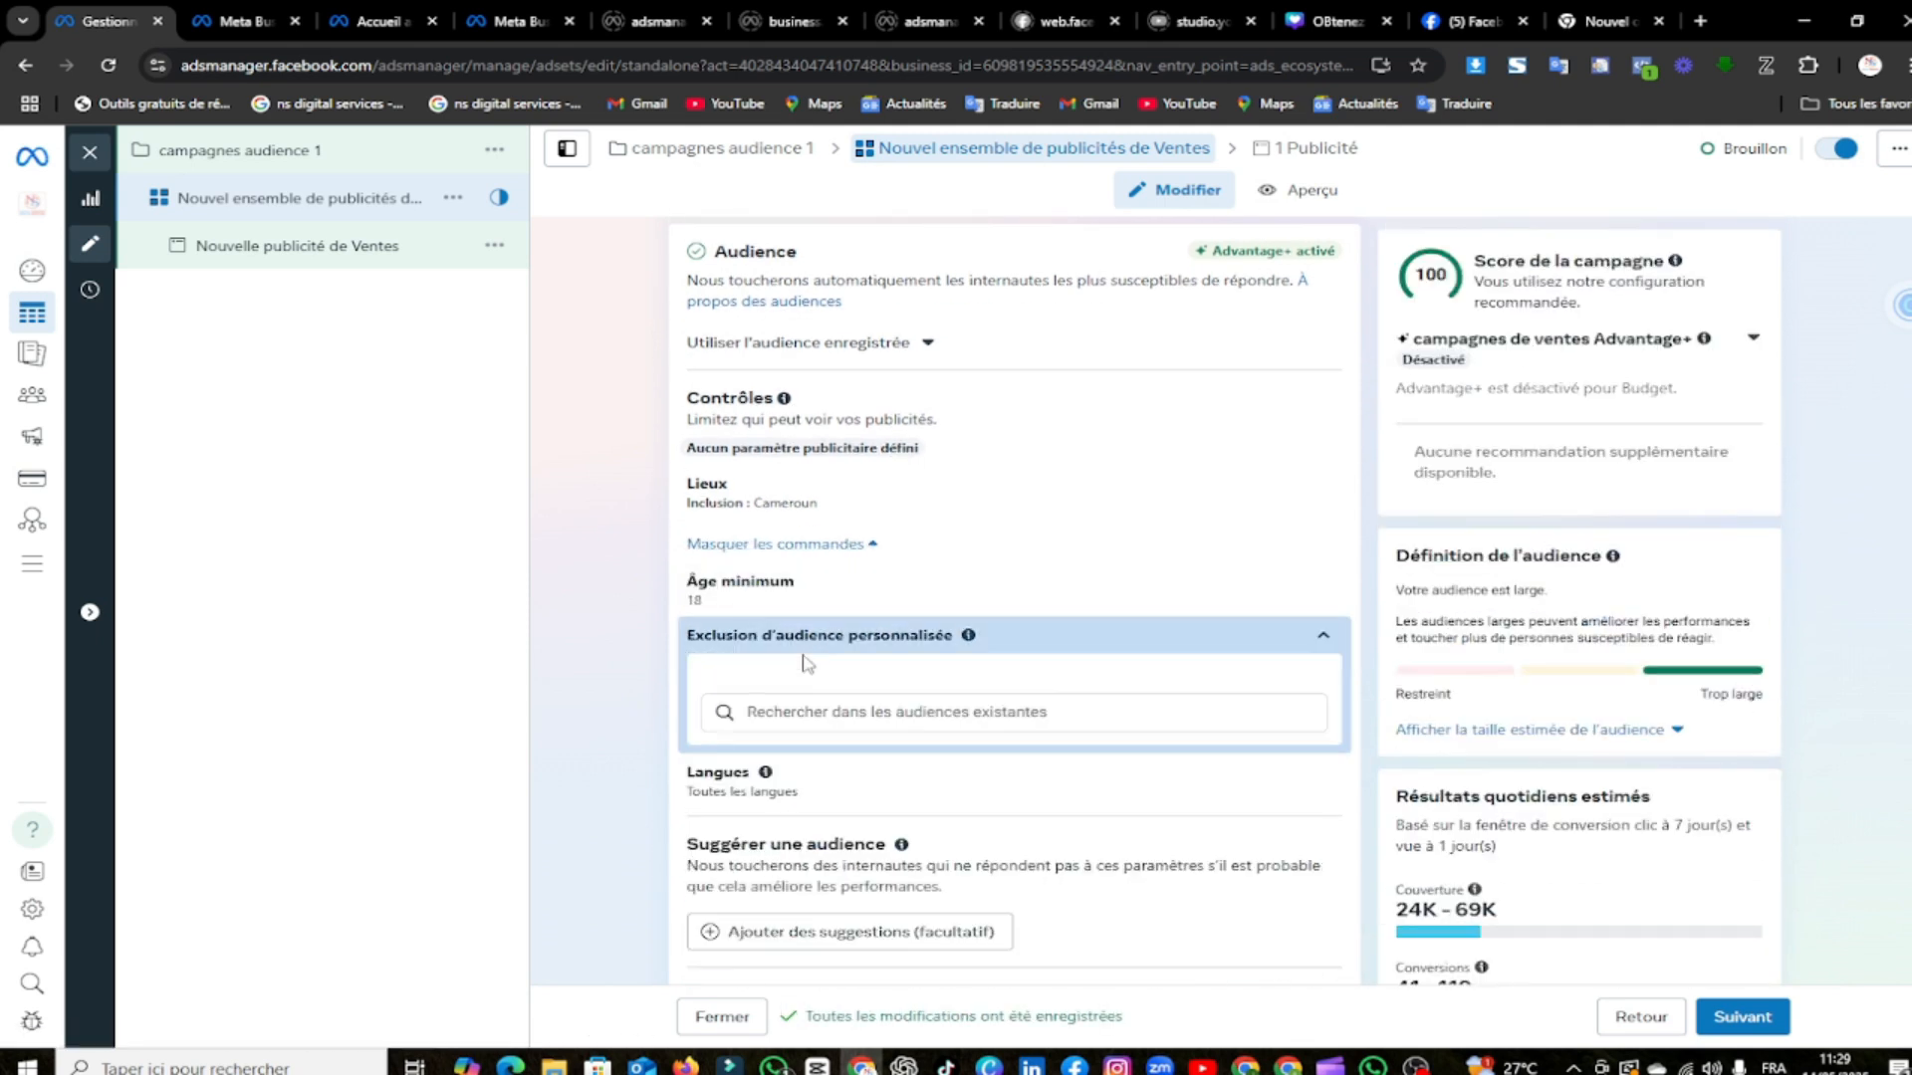
left_click(802, 707)
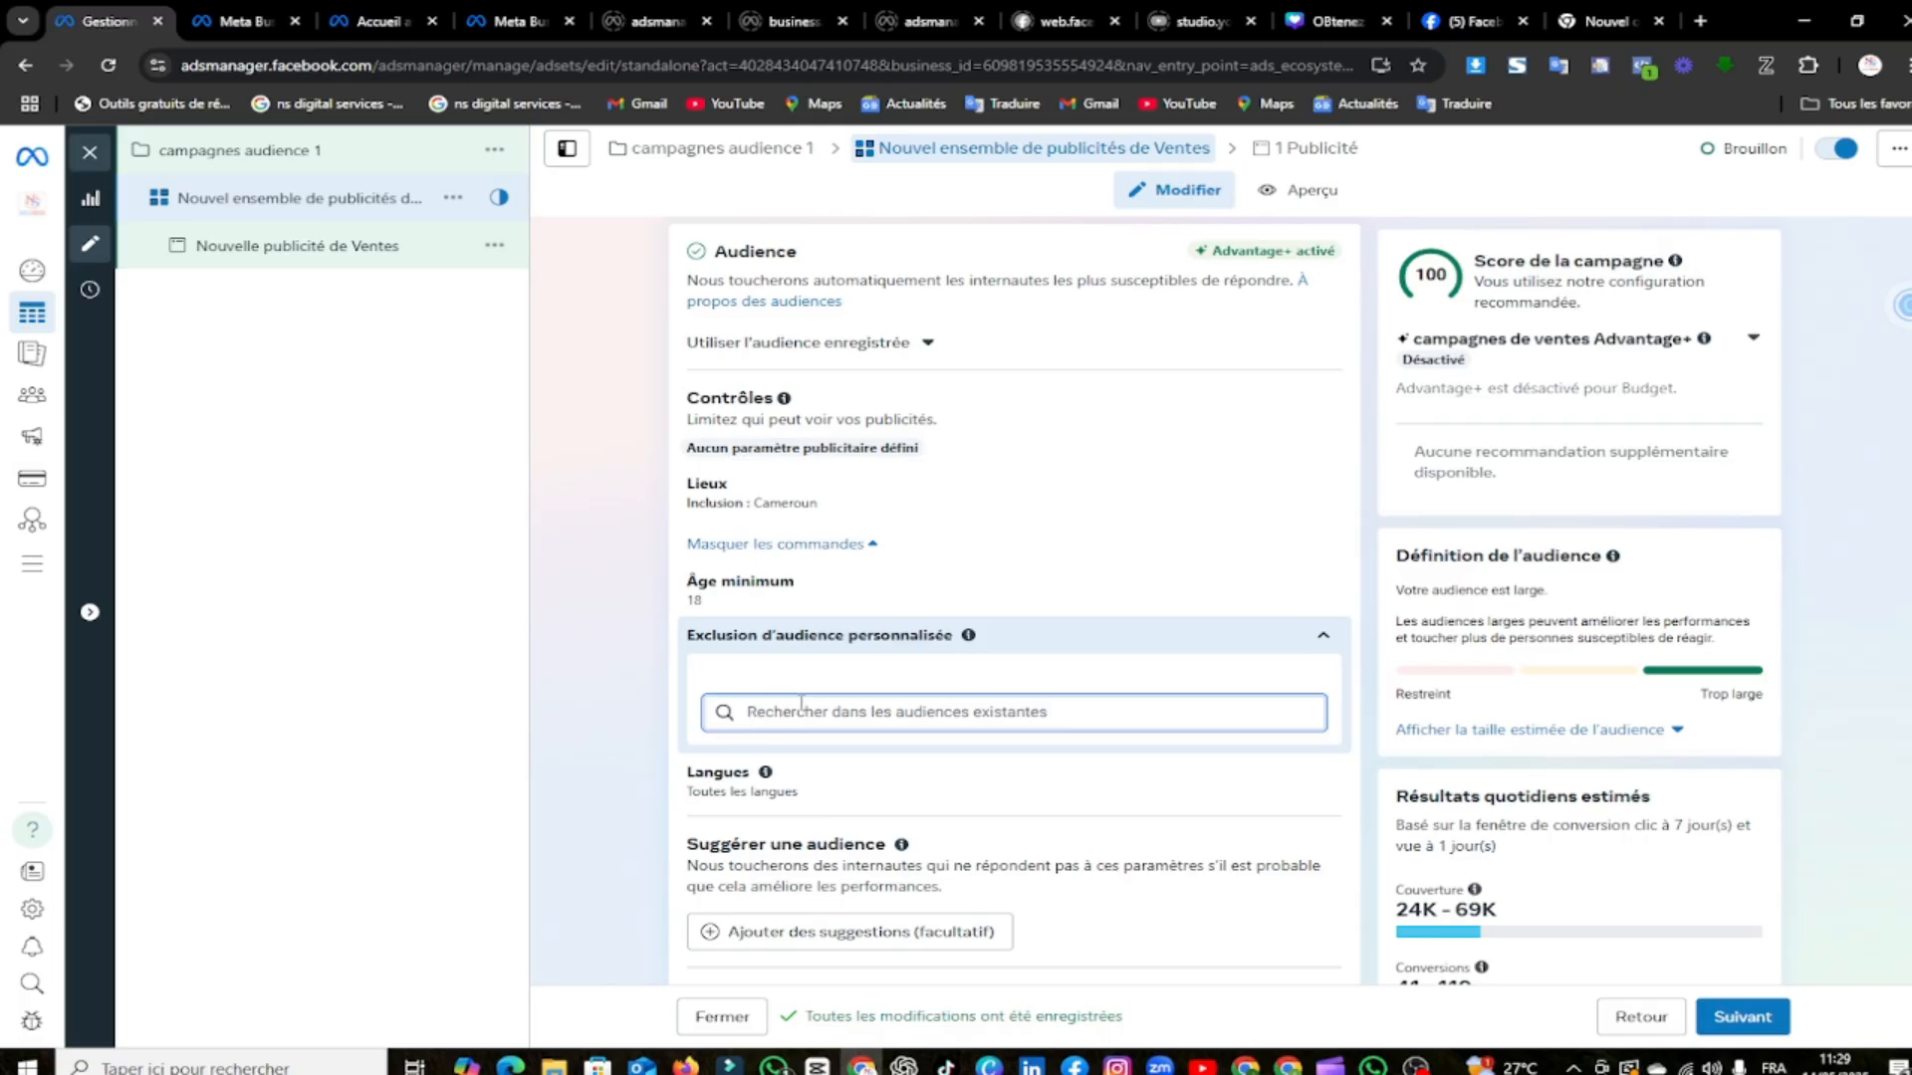
left_click(802, 707)
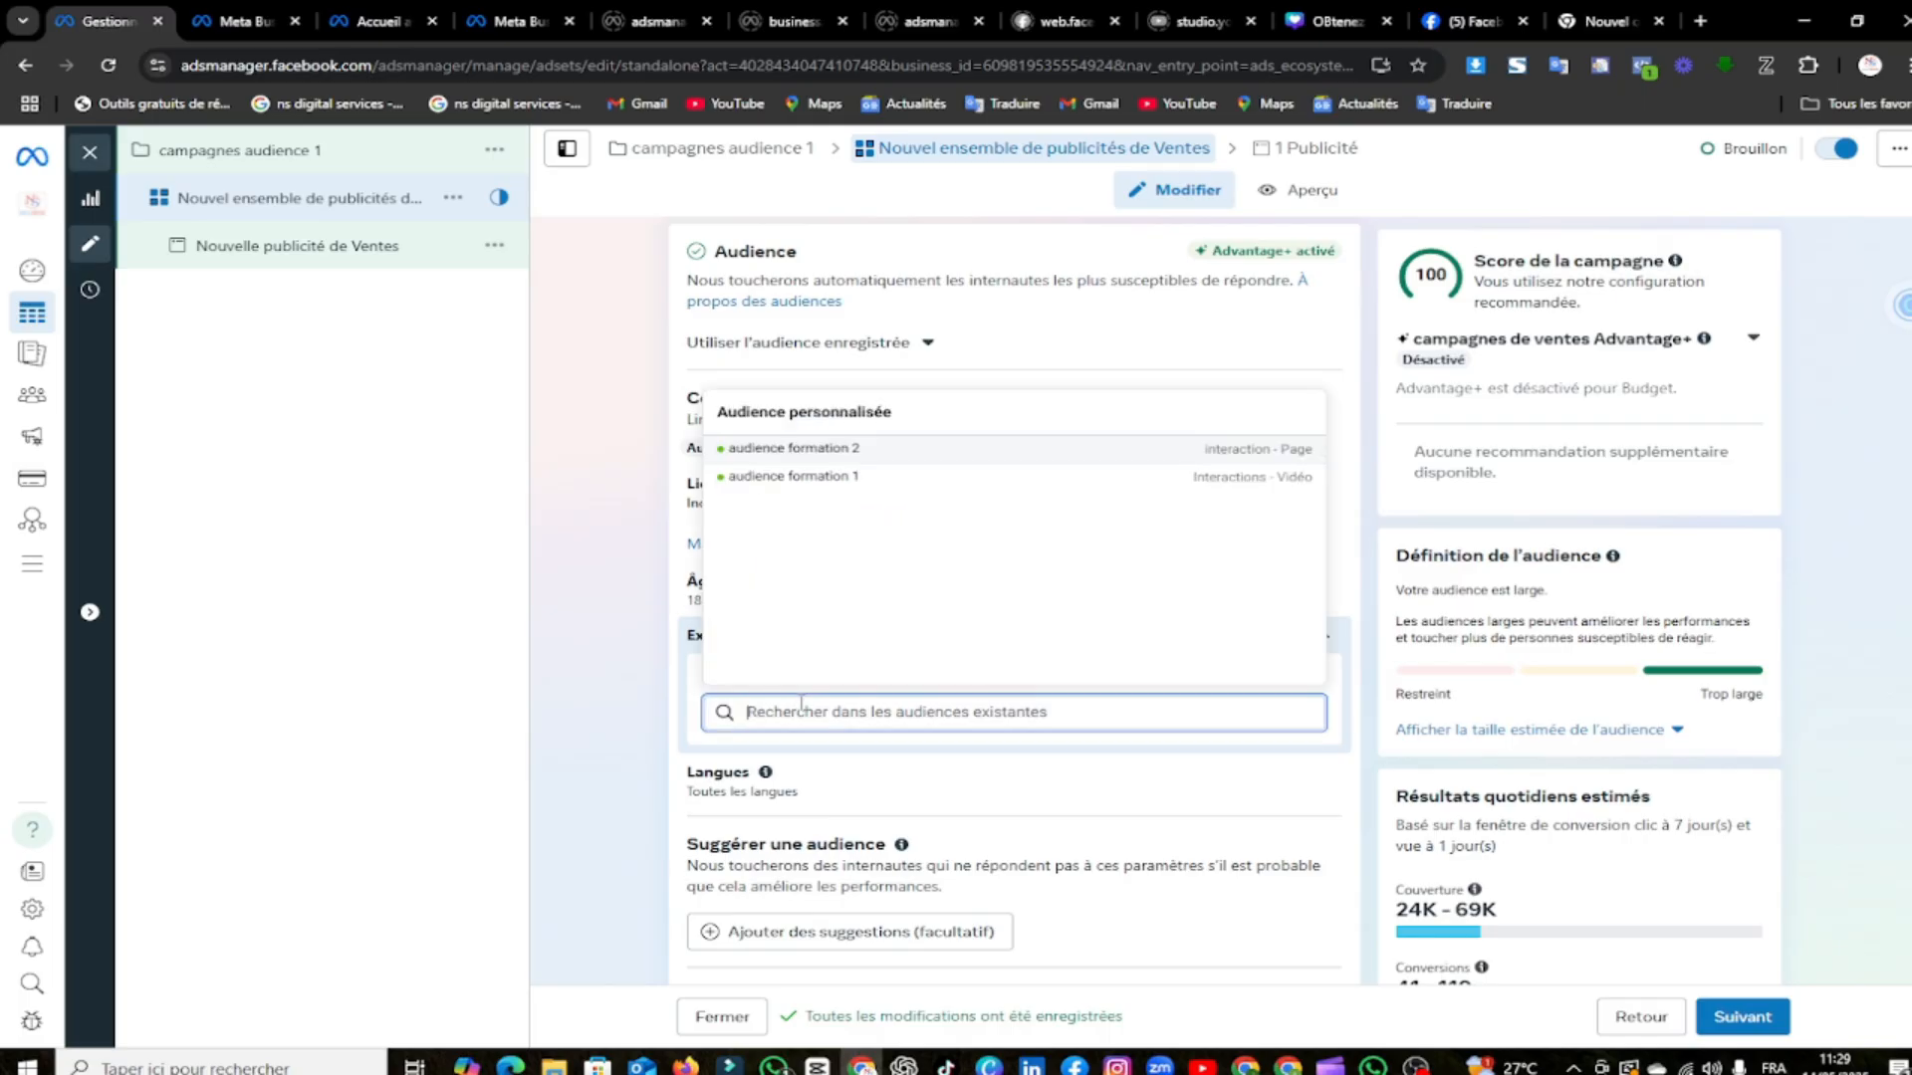
left_click(849, 479)
left_click(848, 546)
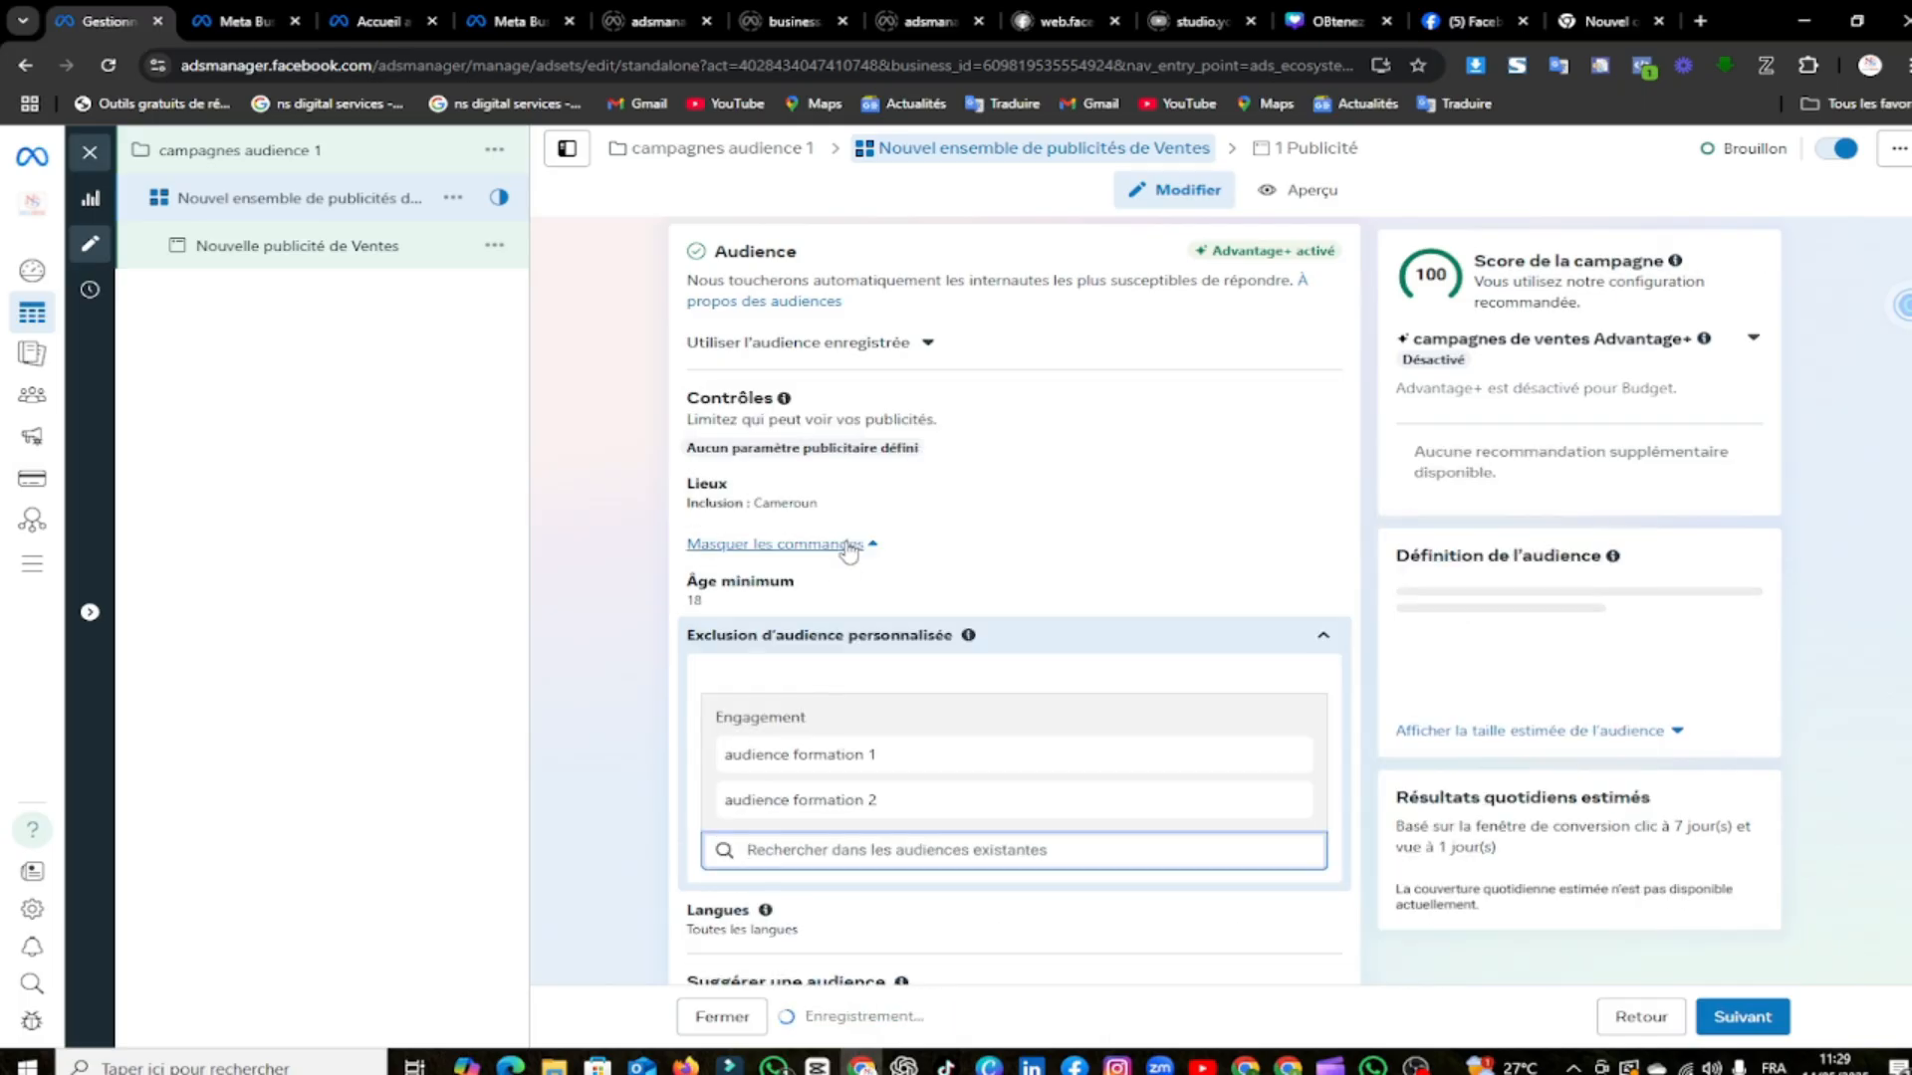
left_click(609, 715)
Add audience suggestions and include the lookalikes "Similaire (CM, 4%)" of audience formation 1 and audience formation 2
scroll(639, 715, "down", 2)
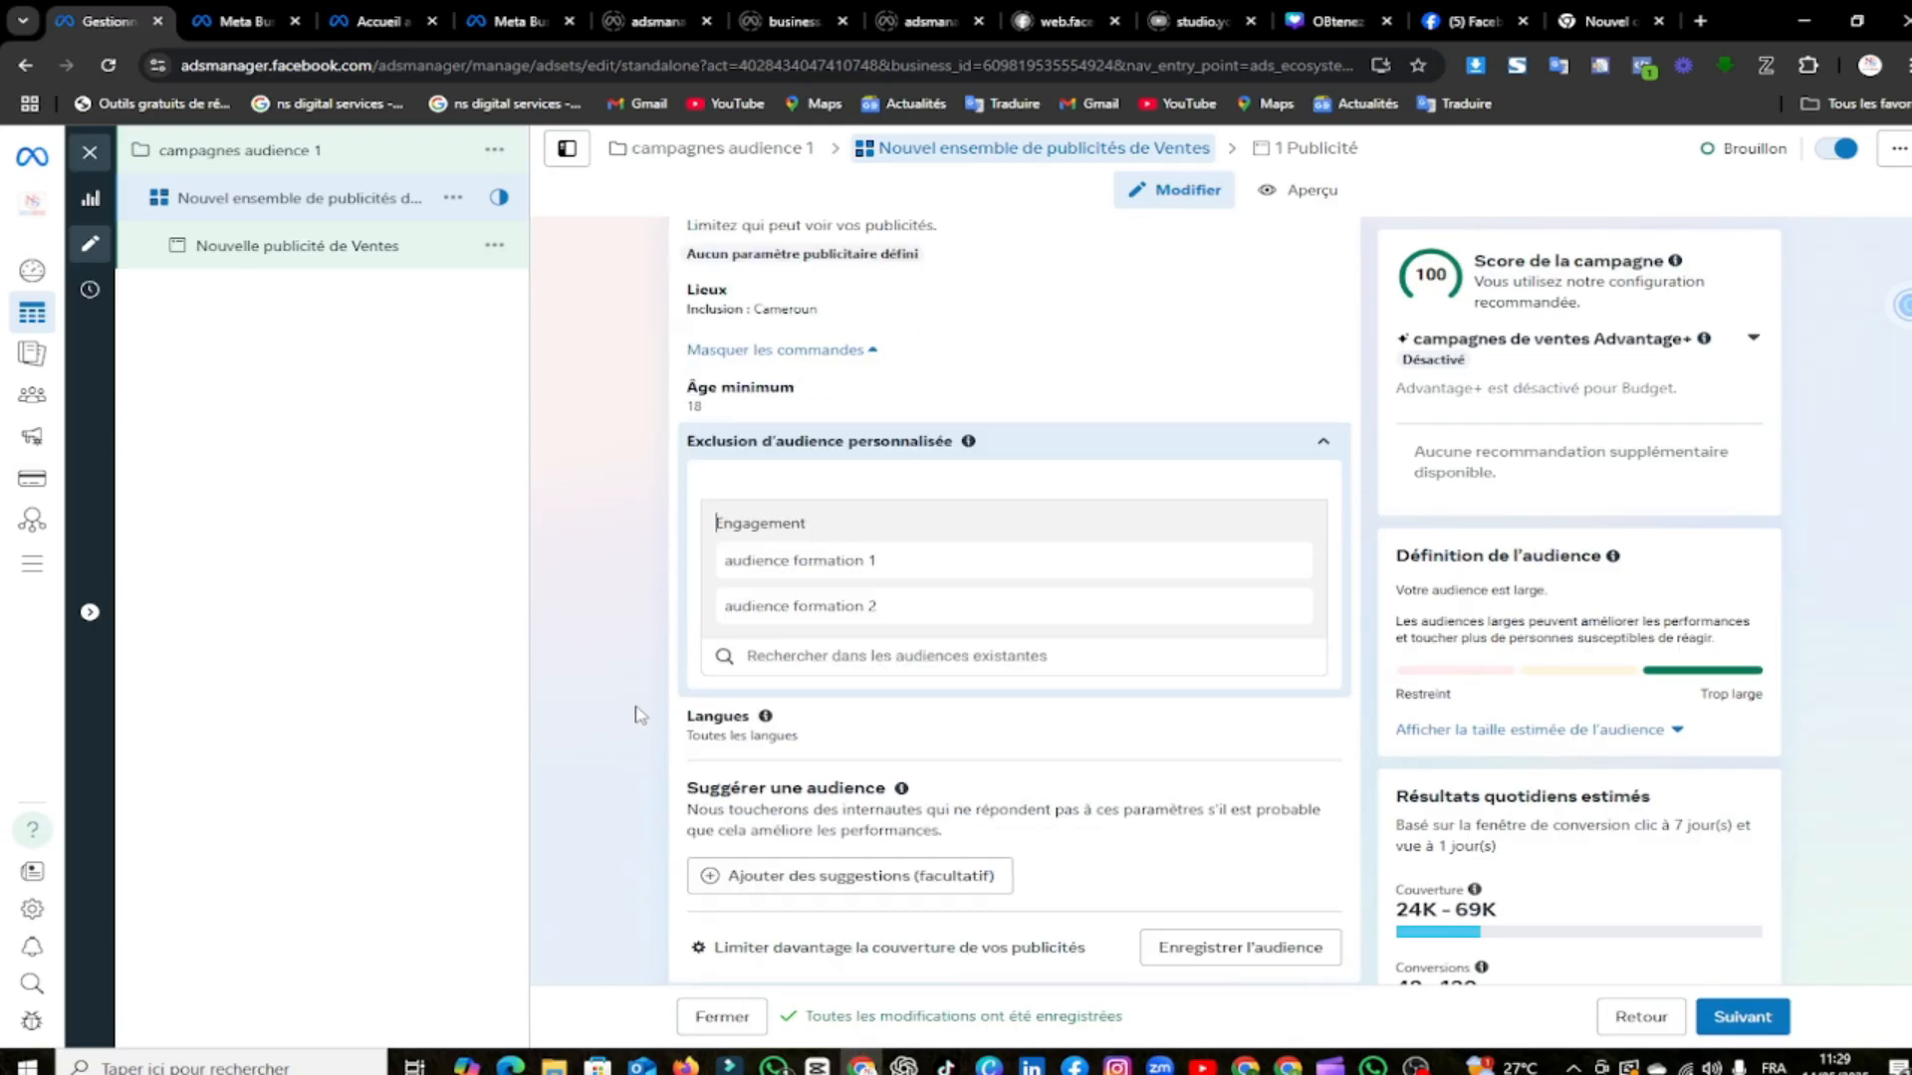
scroll(639, 715, "down", 2)
left_click(802, 657)
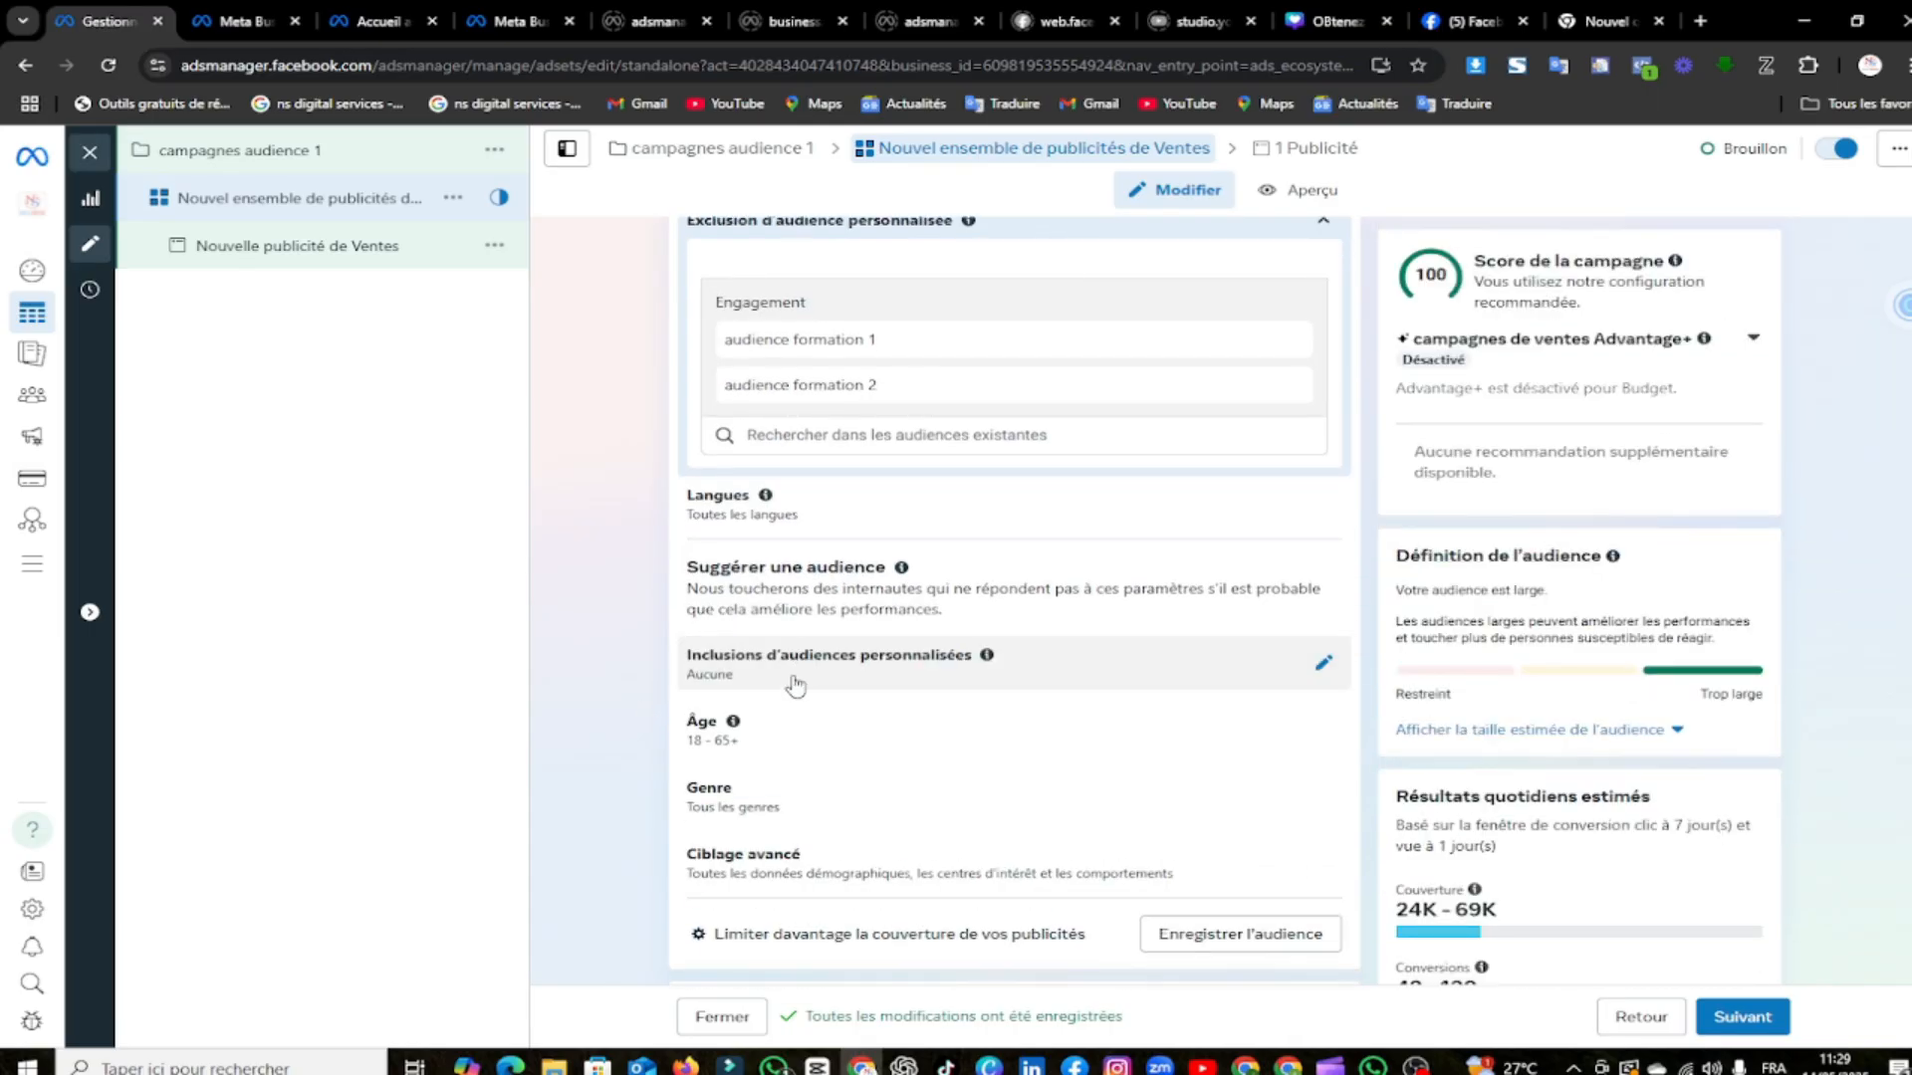
scroll(795, 685, "down", 3)
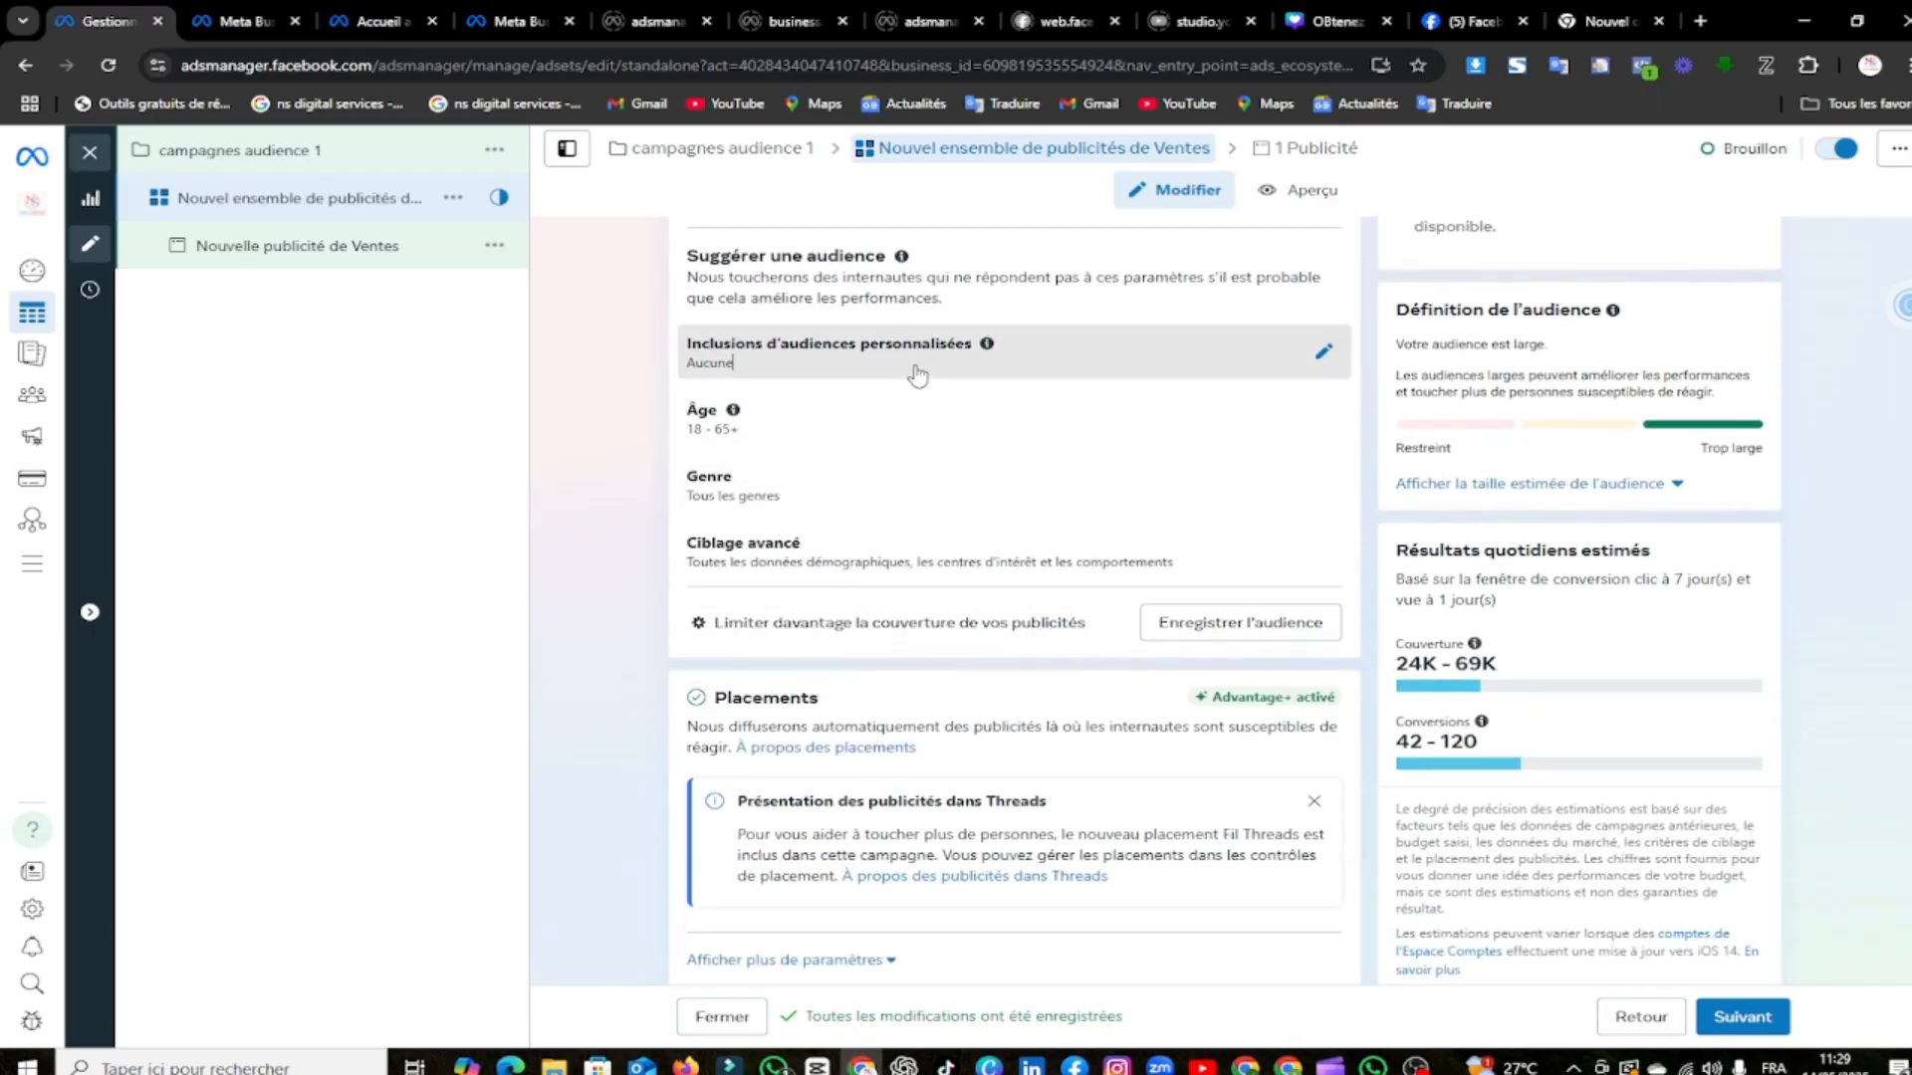
left_click(917, 375)
scroll(846, 319, "up", 2)
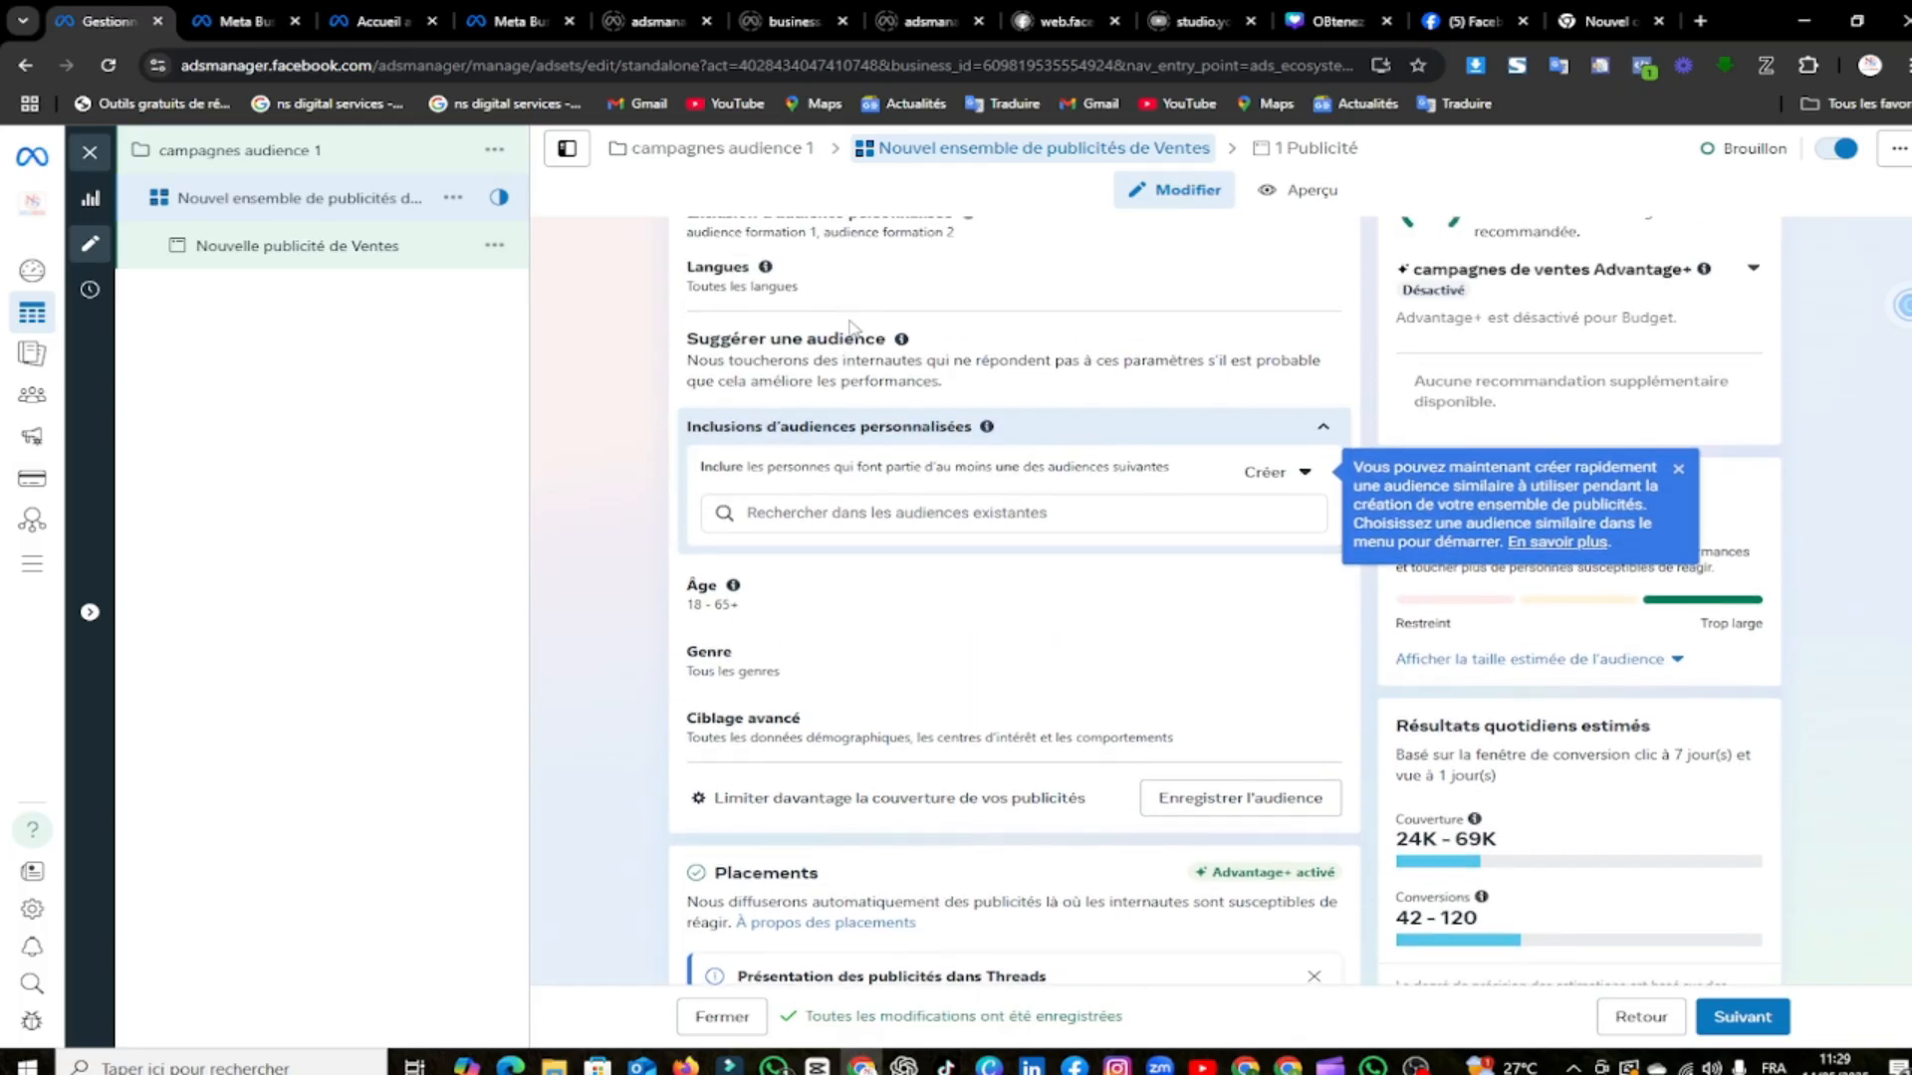
left_click(834, 524)
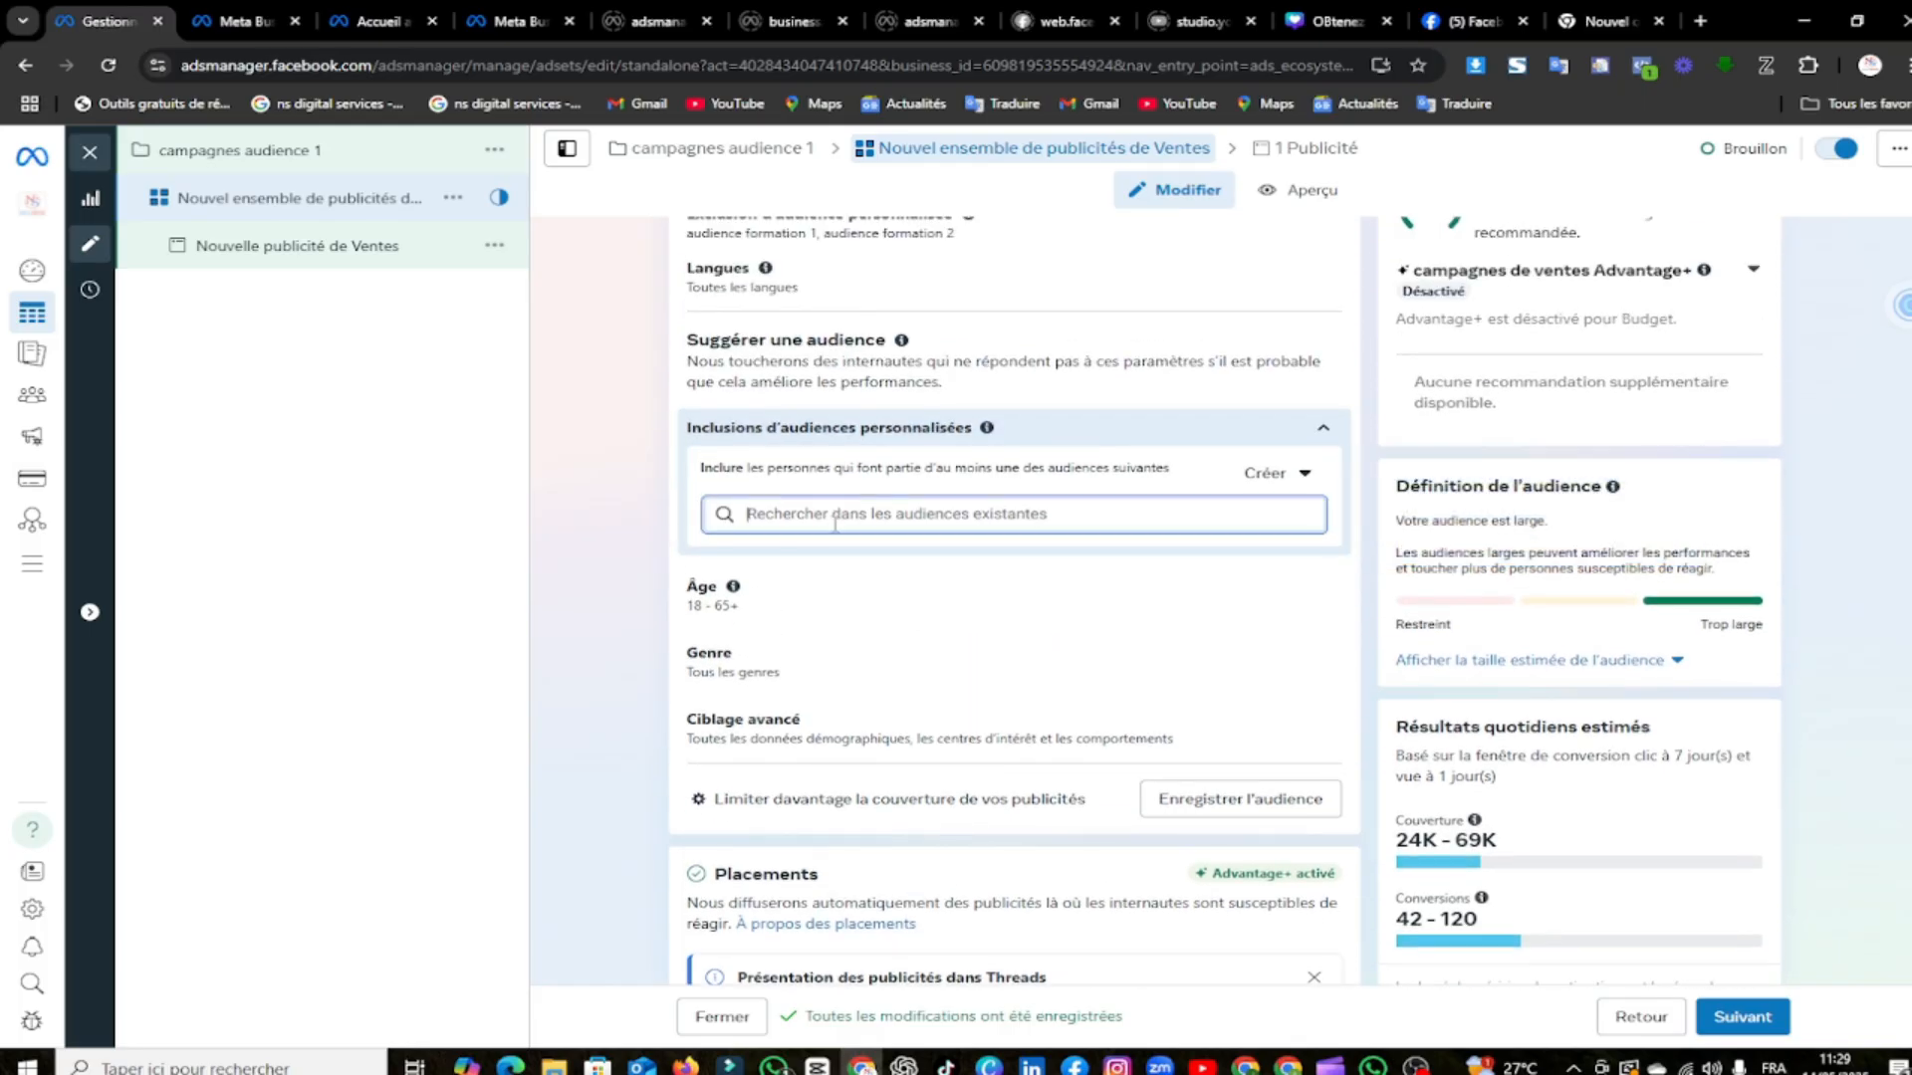
left_click(837, 563)
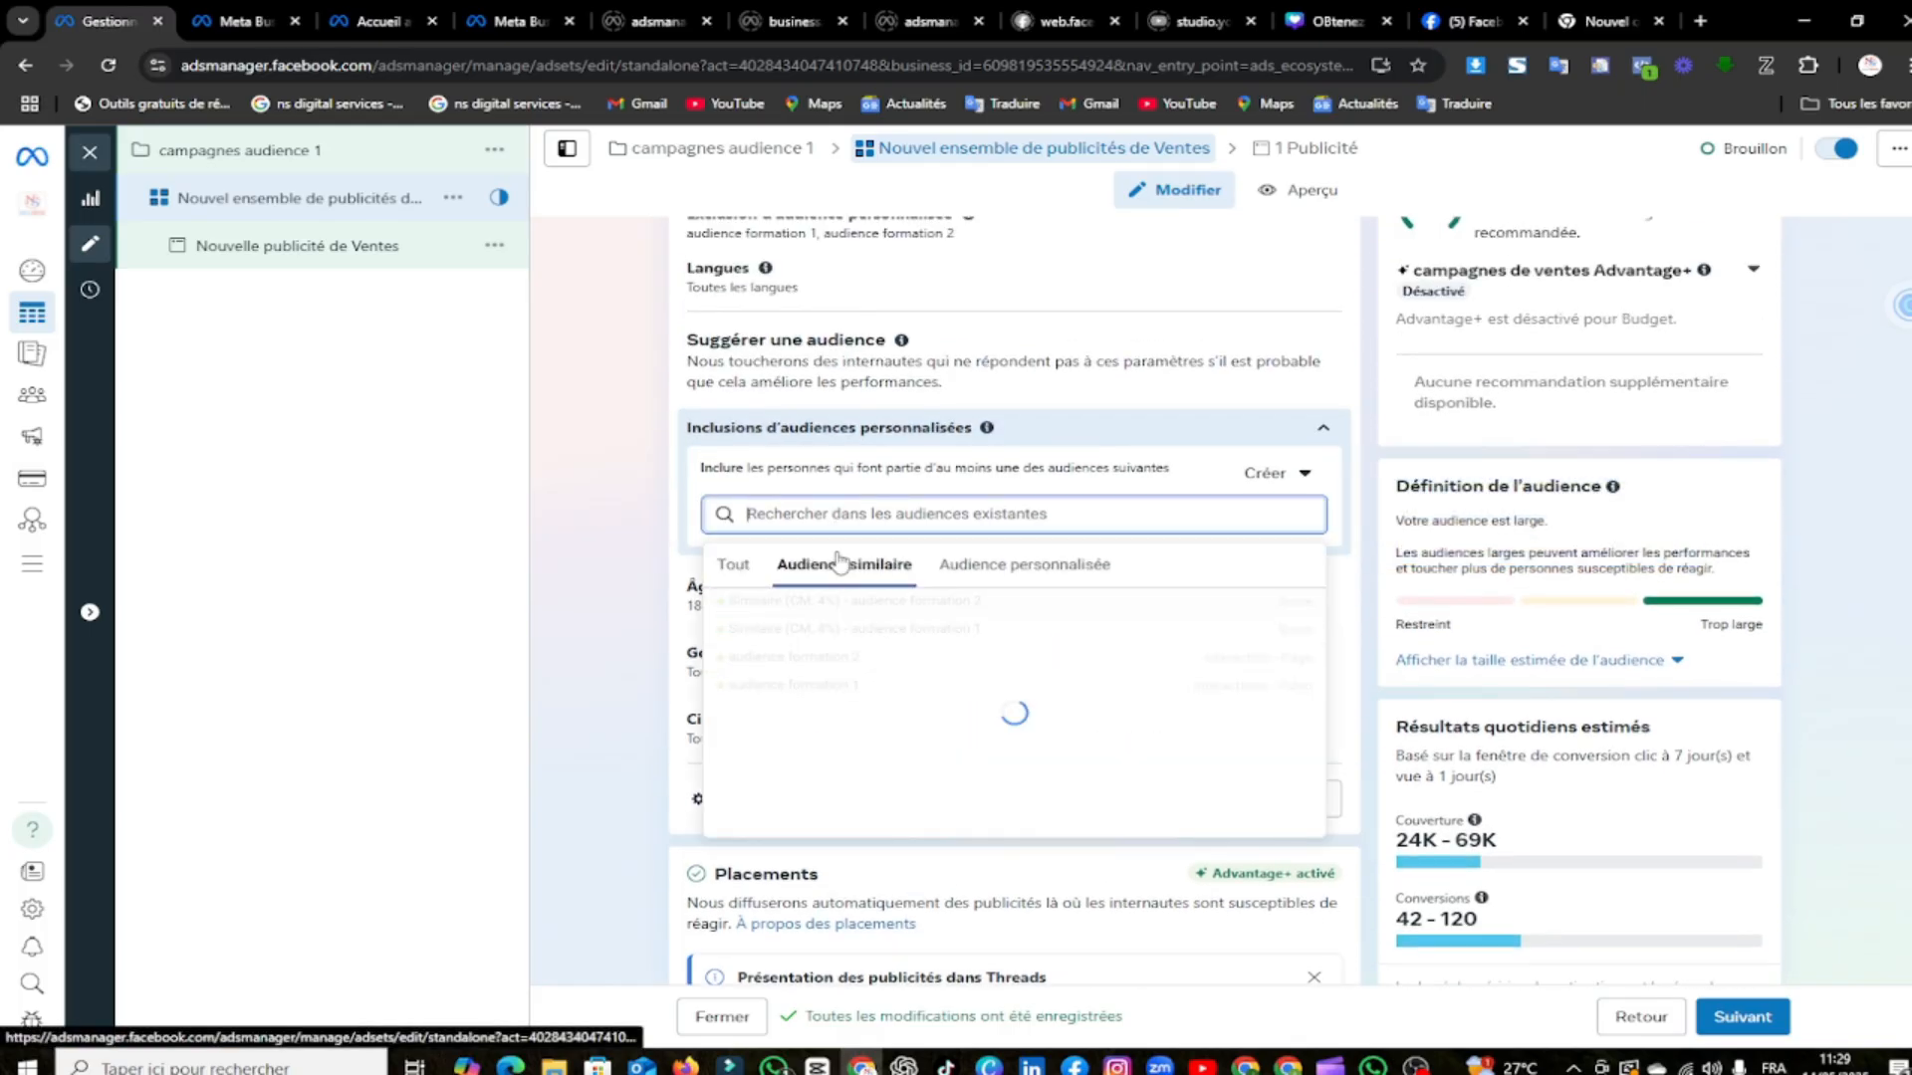
left_click(796, 628)
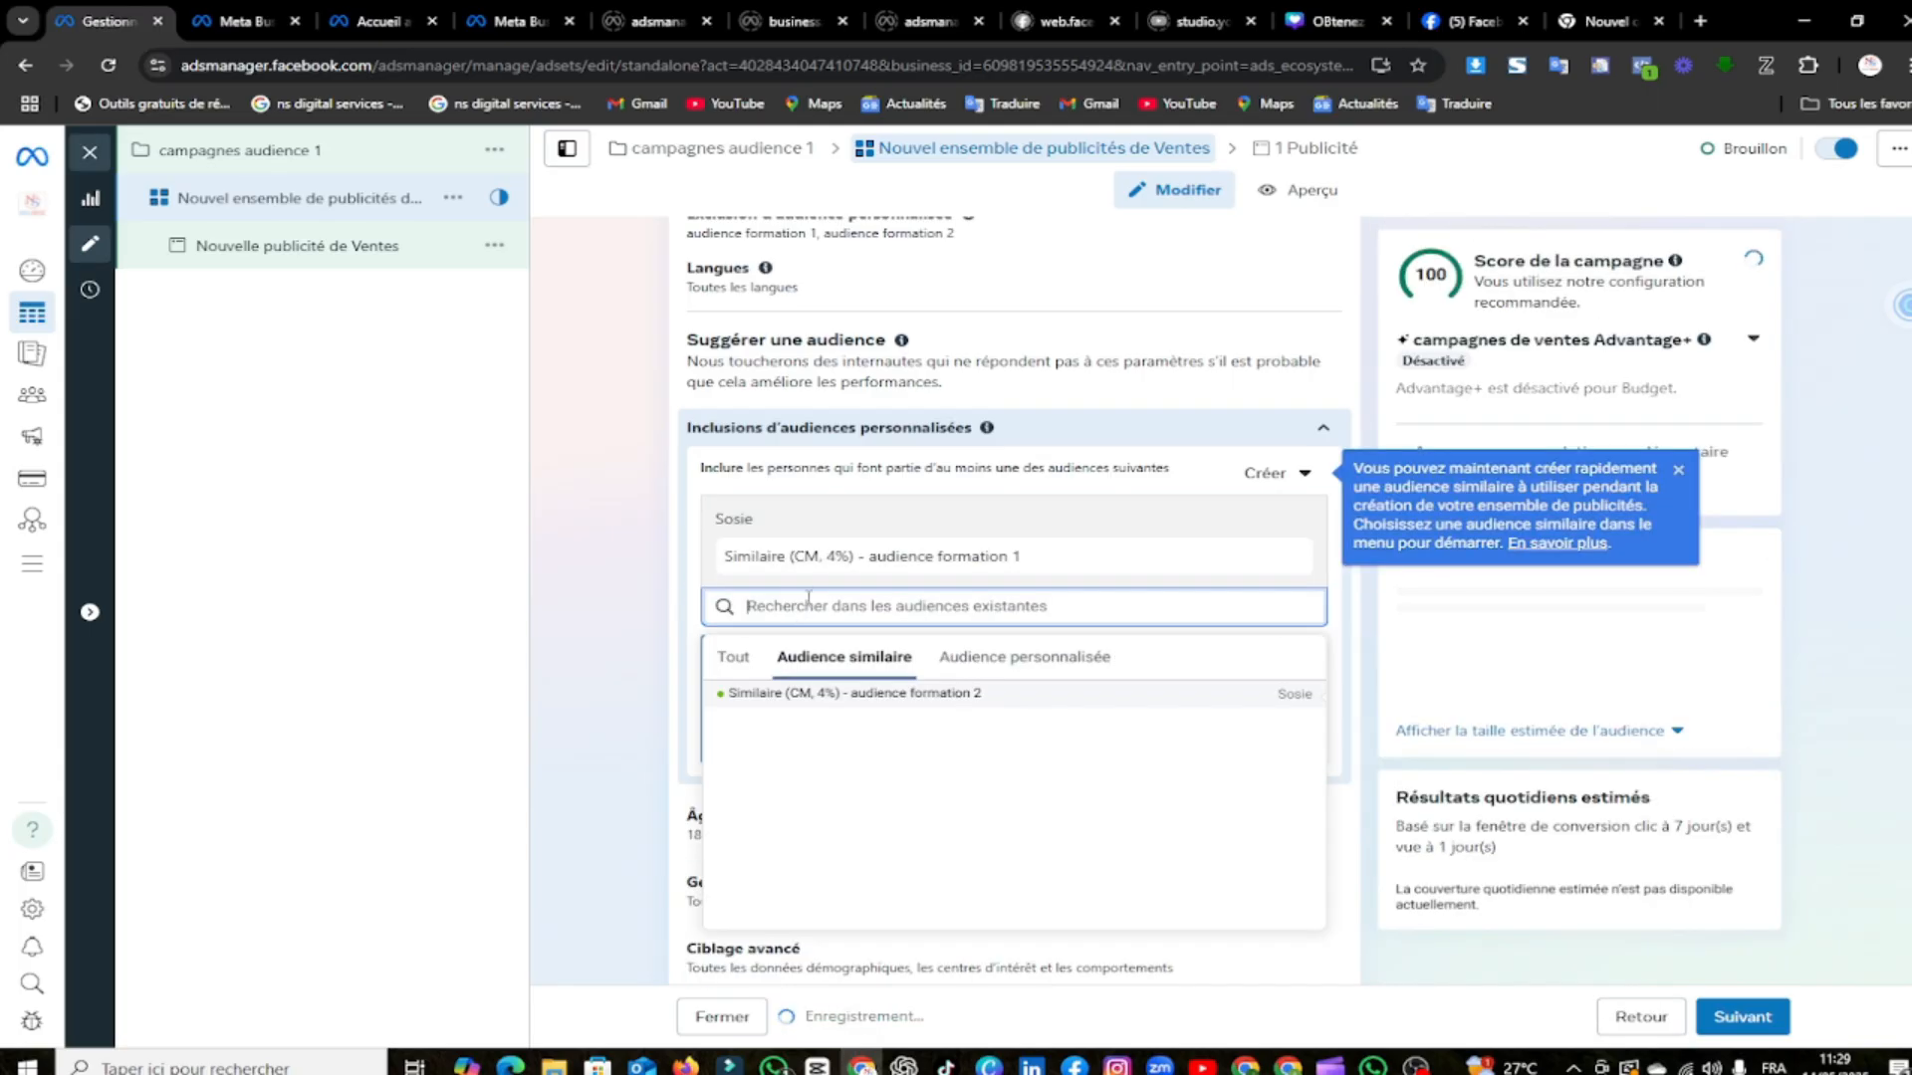
left_click(809, 694)
Search the ad set's advanced targeting for "shopify" and include the employer Shopify
scroll(630, 555, "down", 5)
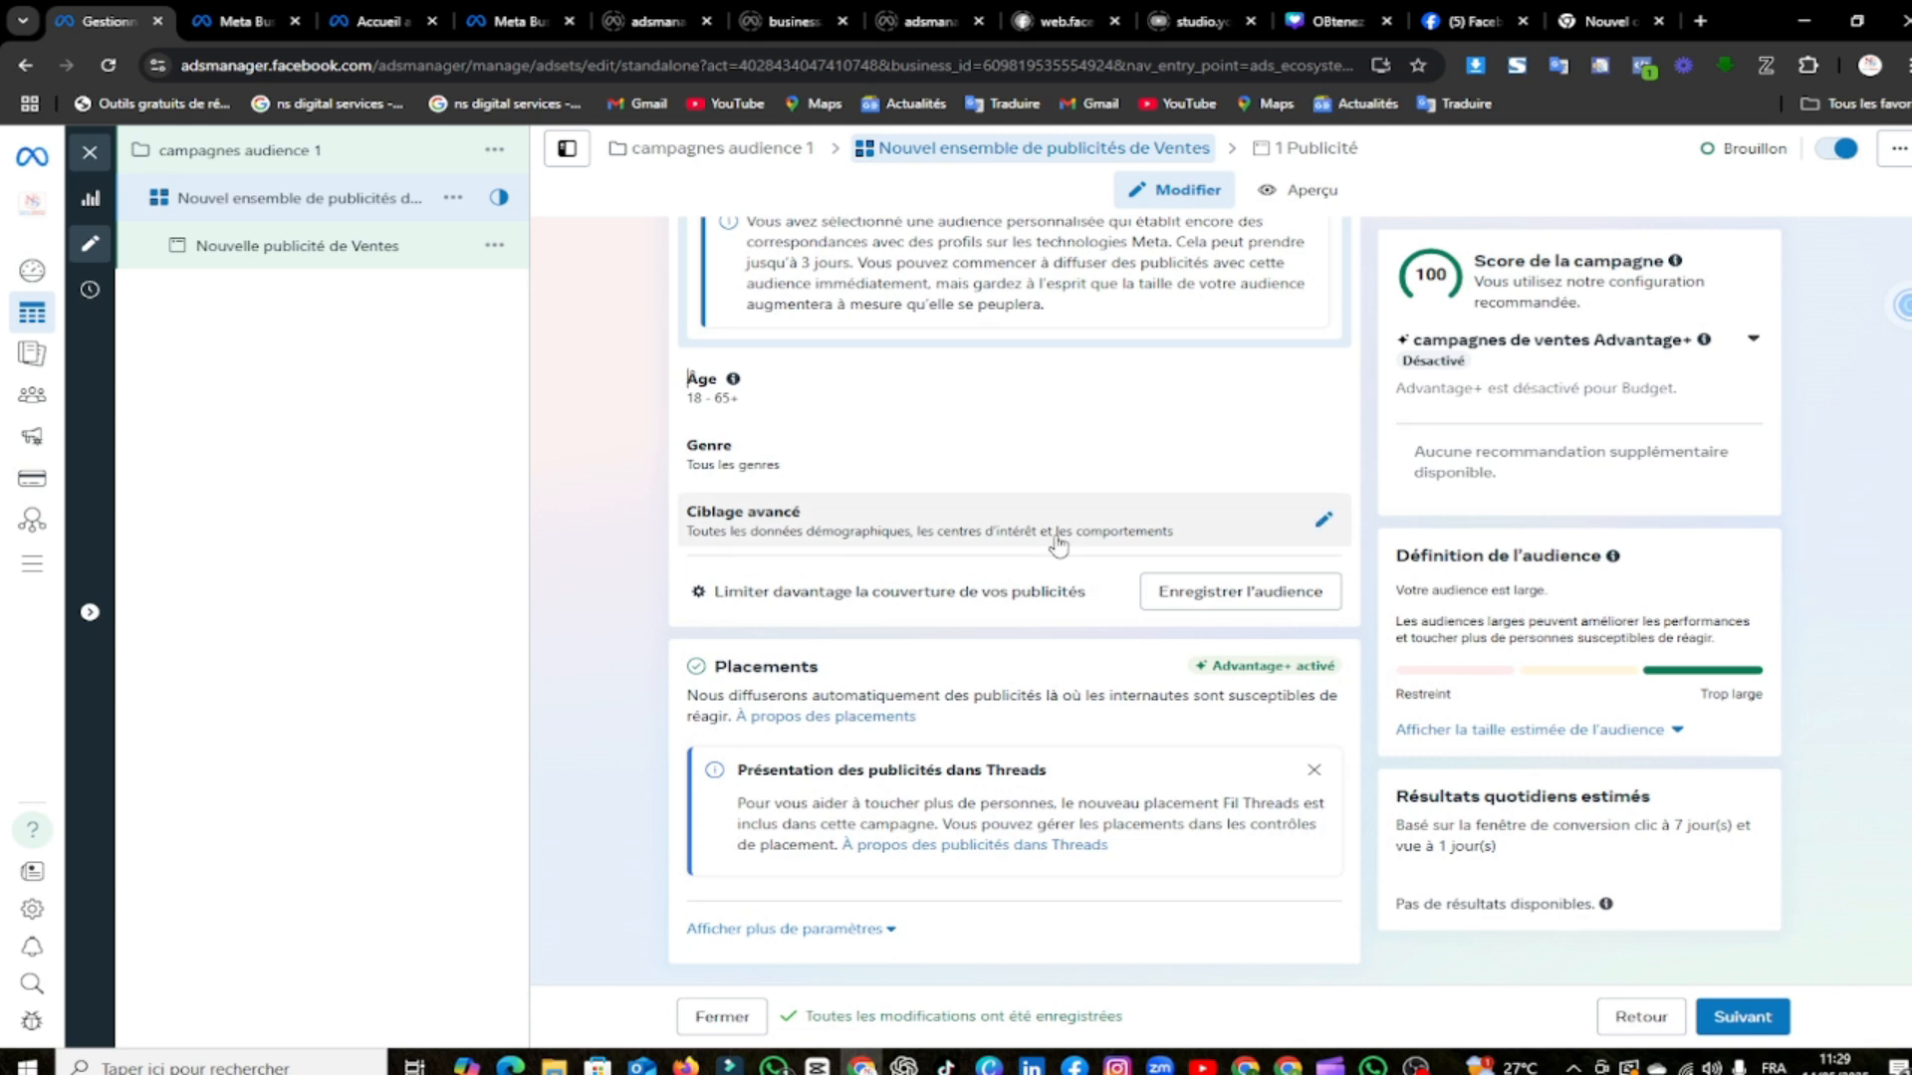
left_click(1092, 543)
left_click(994, 500)
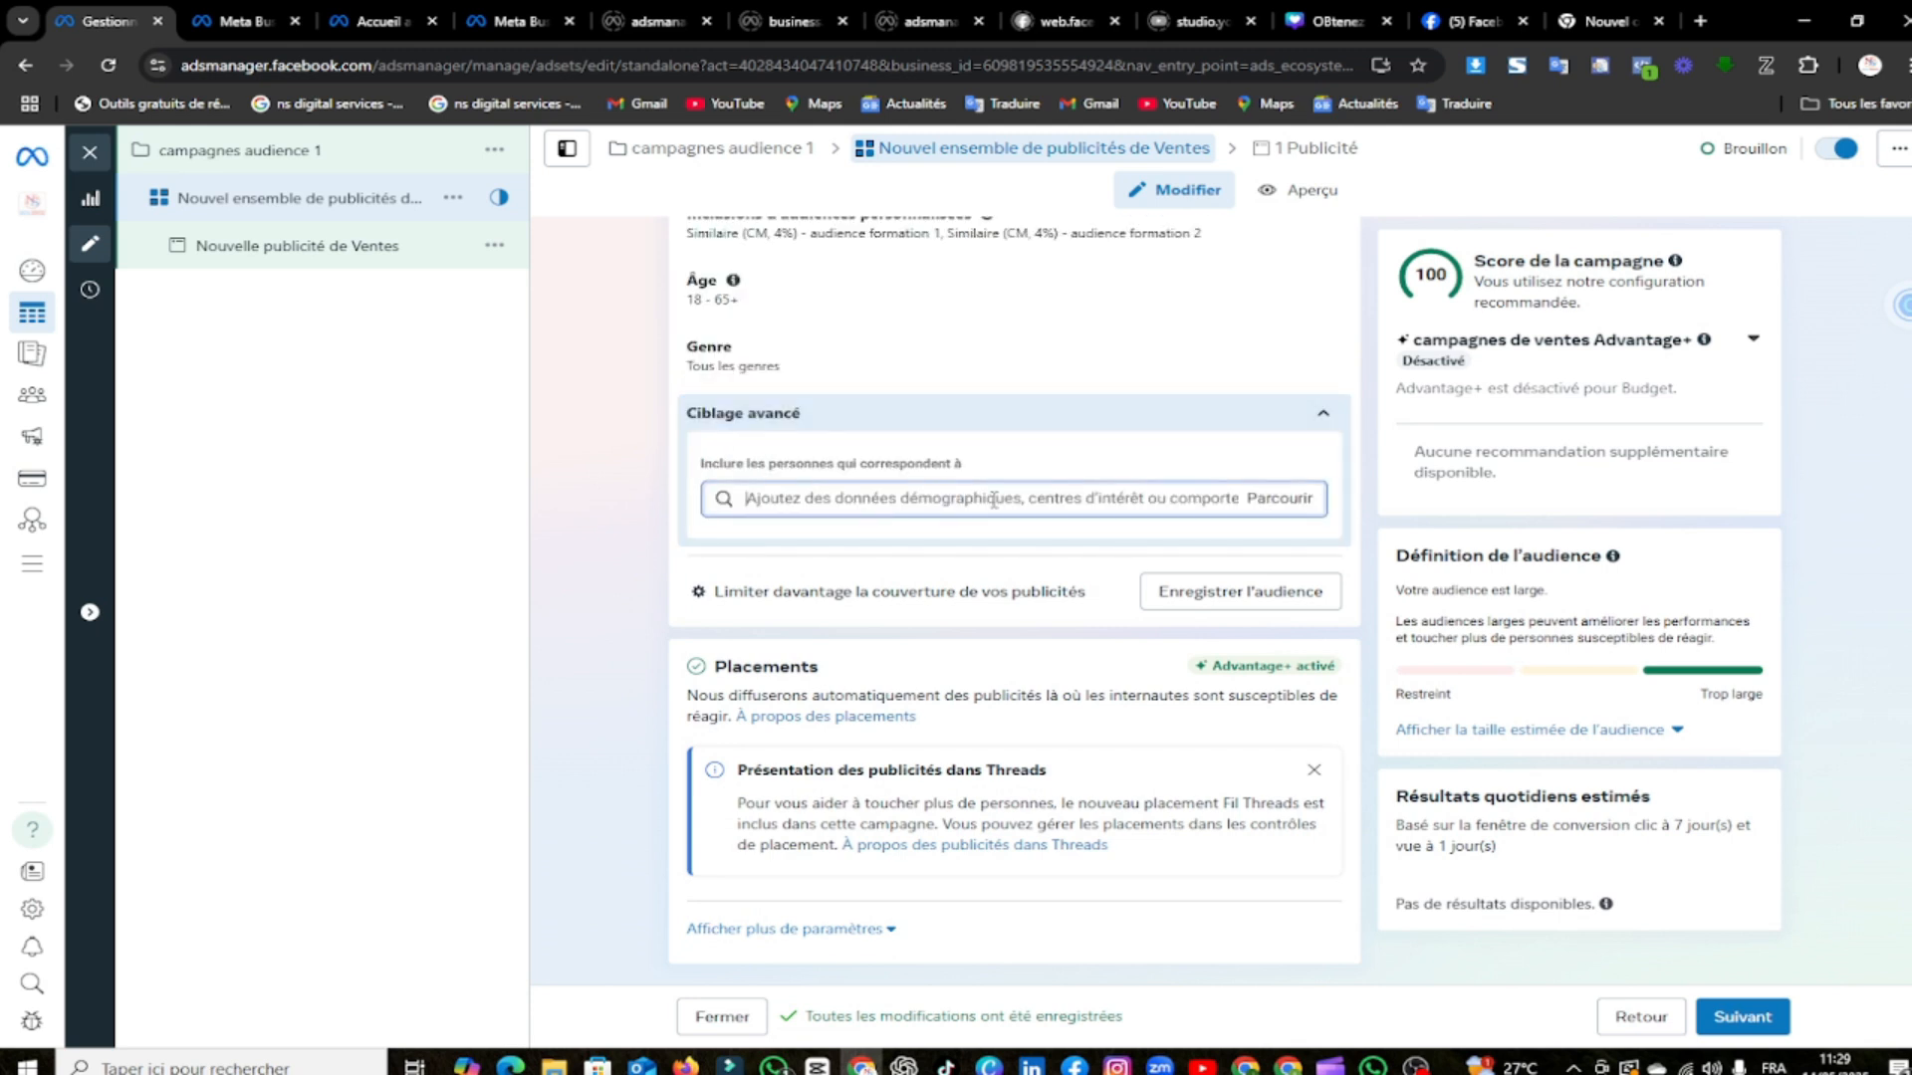
type("shopify")
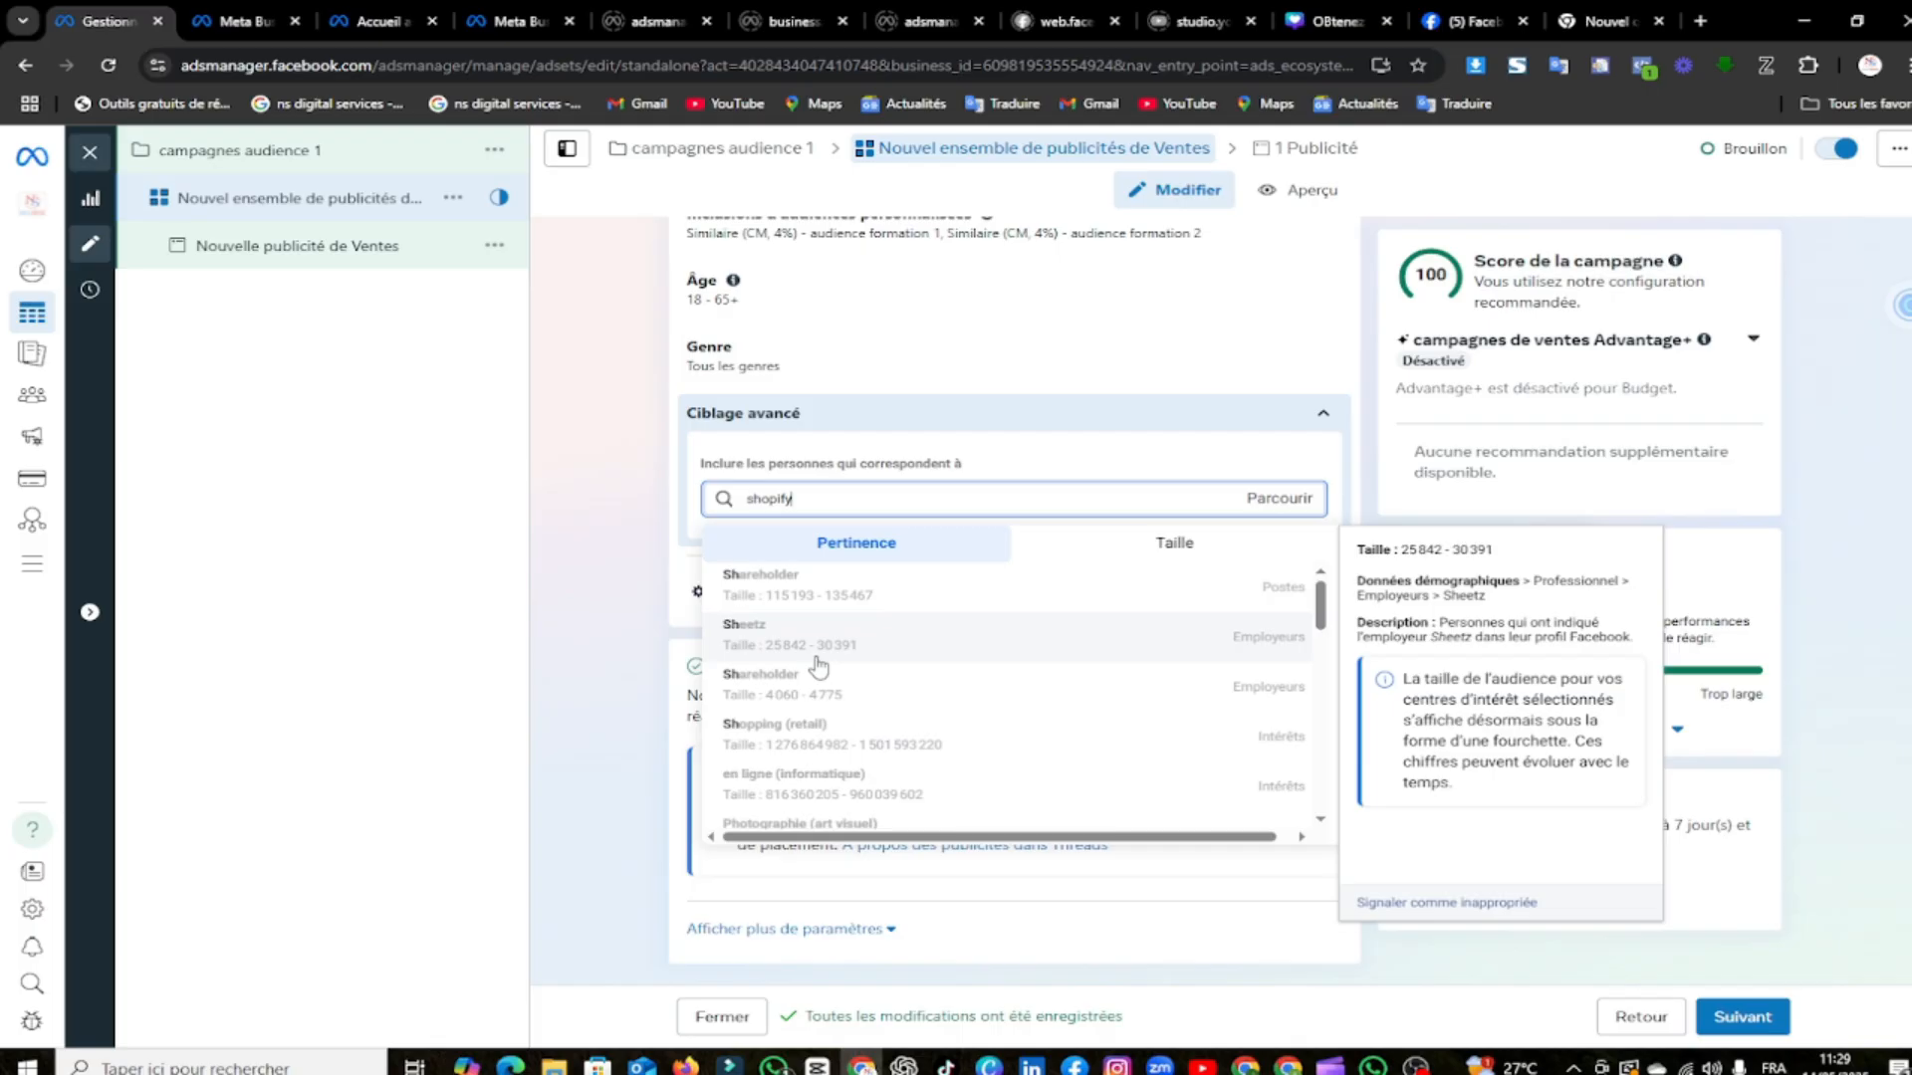
left_click(834, 590)
scroll(638, 538, "down", 2)
left_click(635, 524)
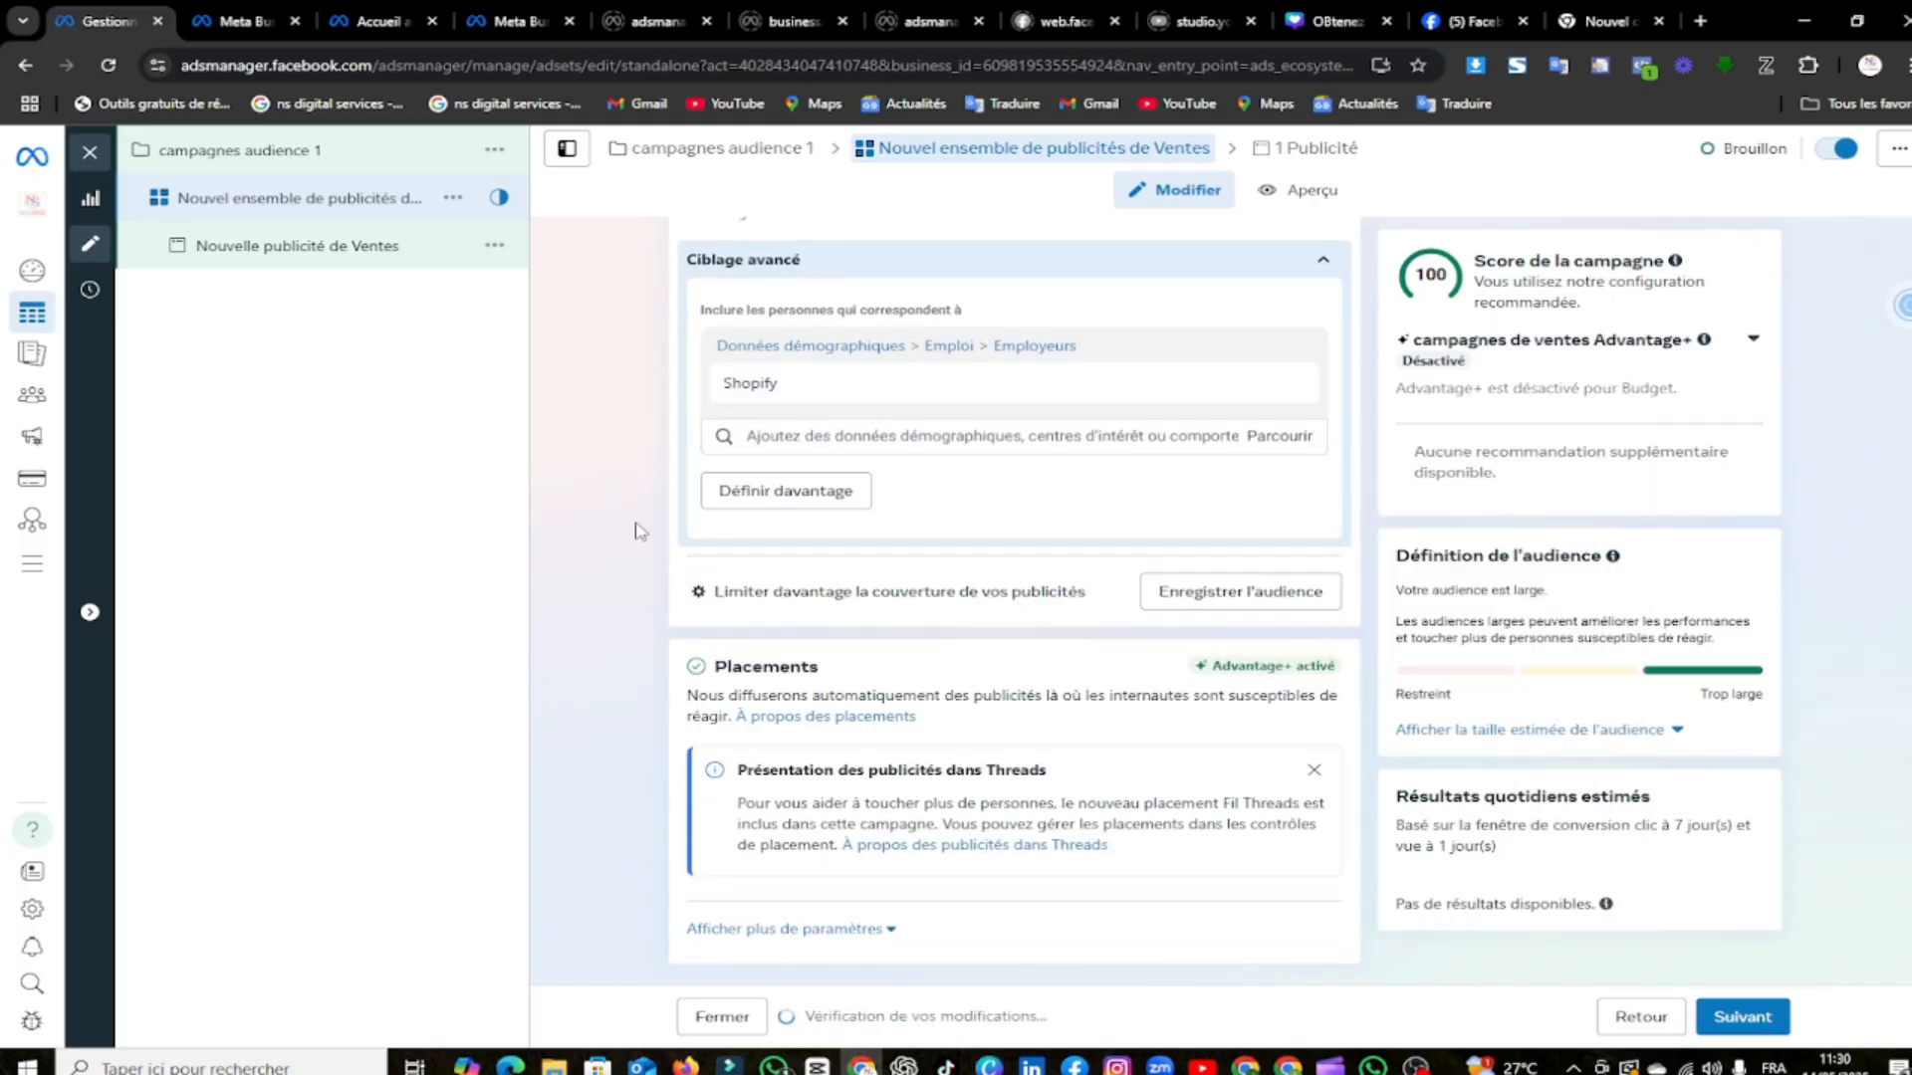
Leave the ad set editor and open the account's Audiences list to review the saved, lookalike and custom audiences
scroll(638, 530, "up", 10)
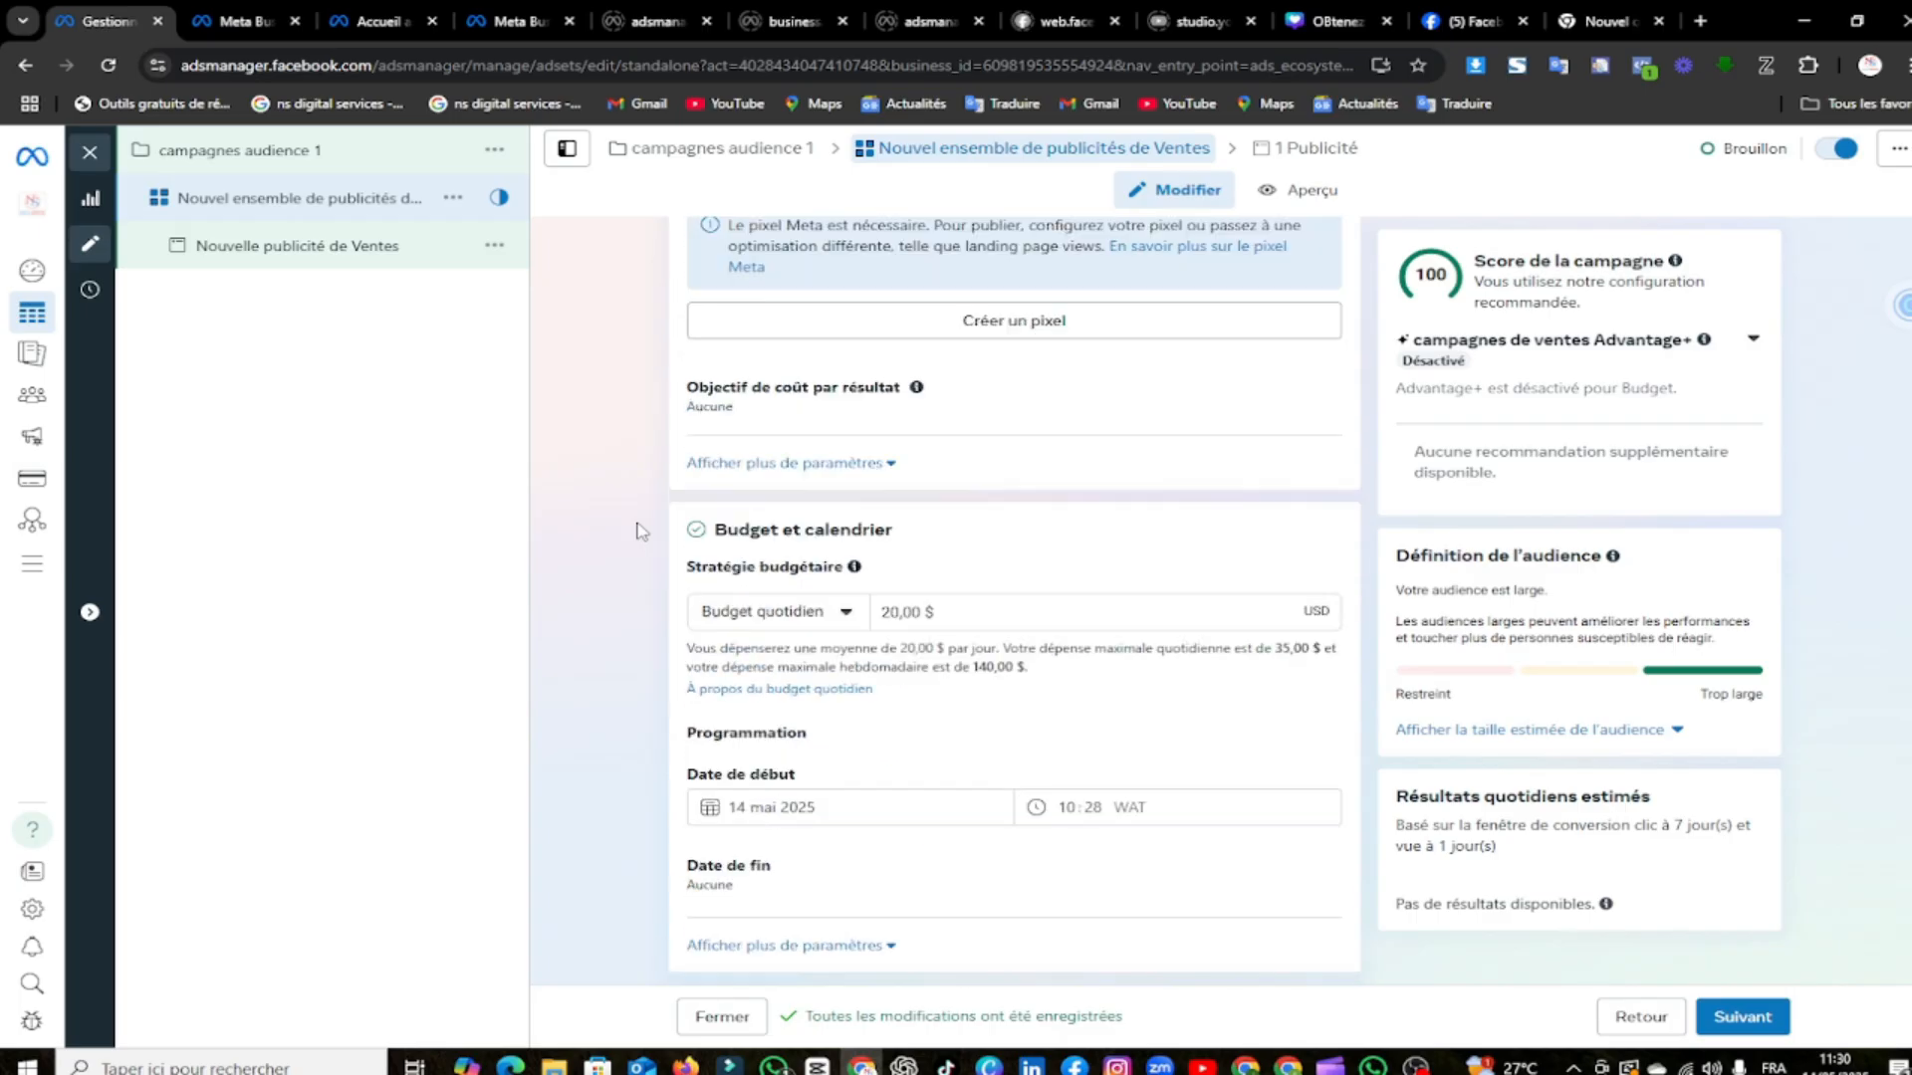
scroll(640, 530, "down", 15)
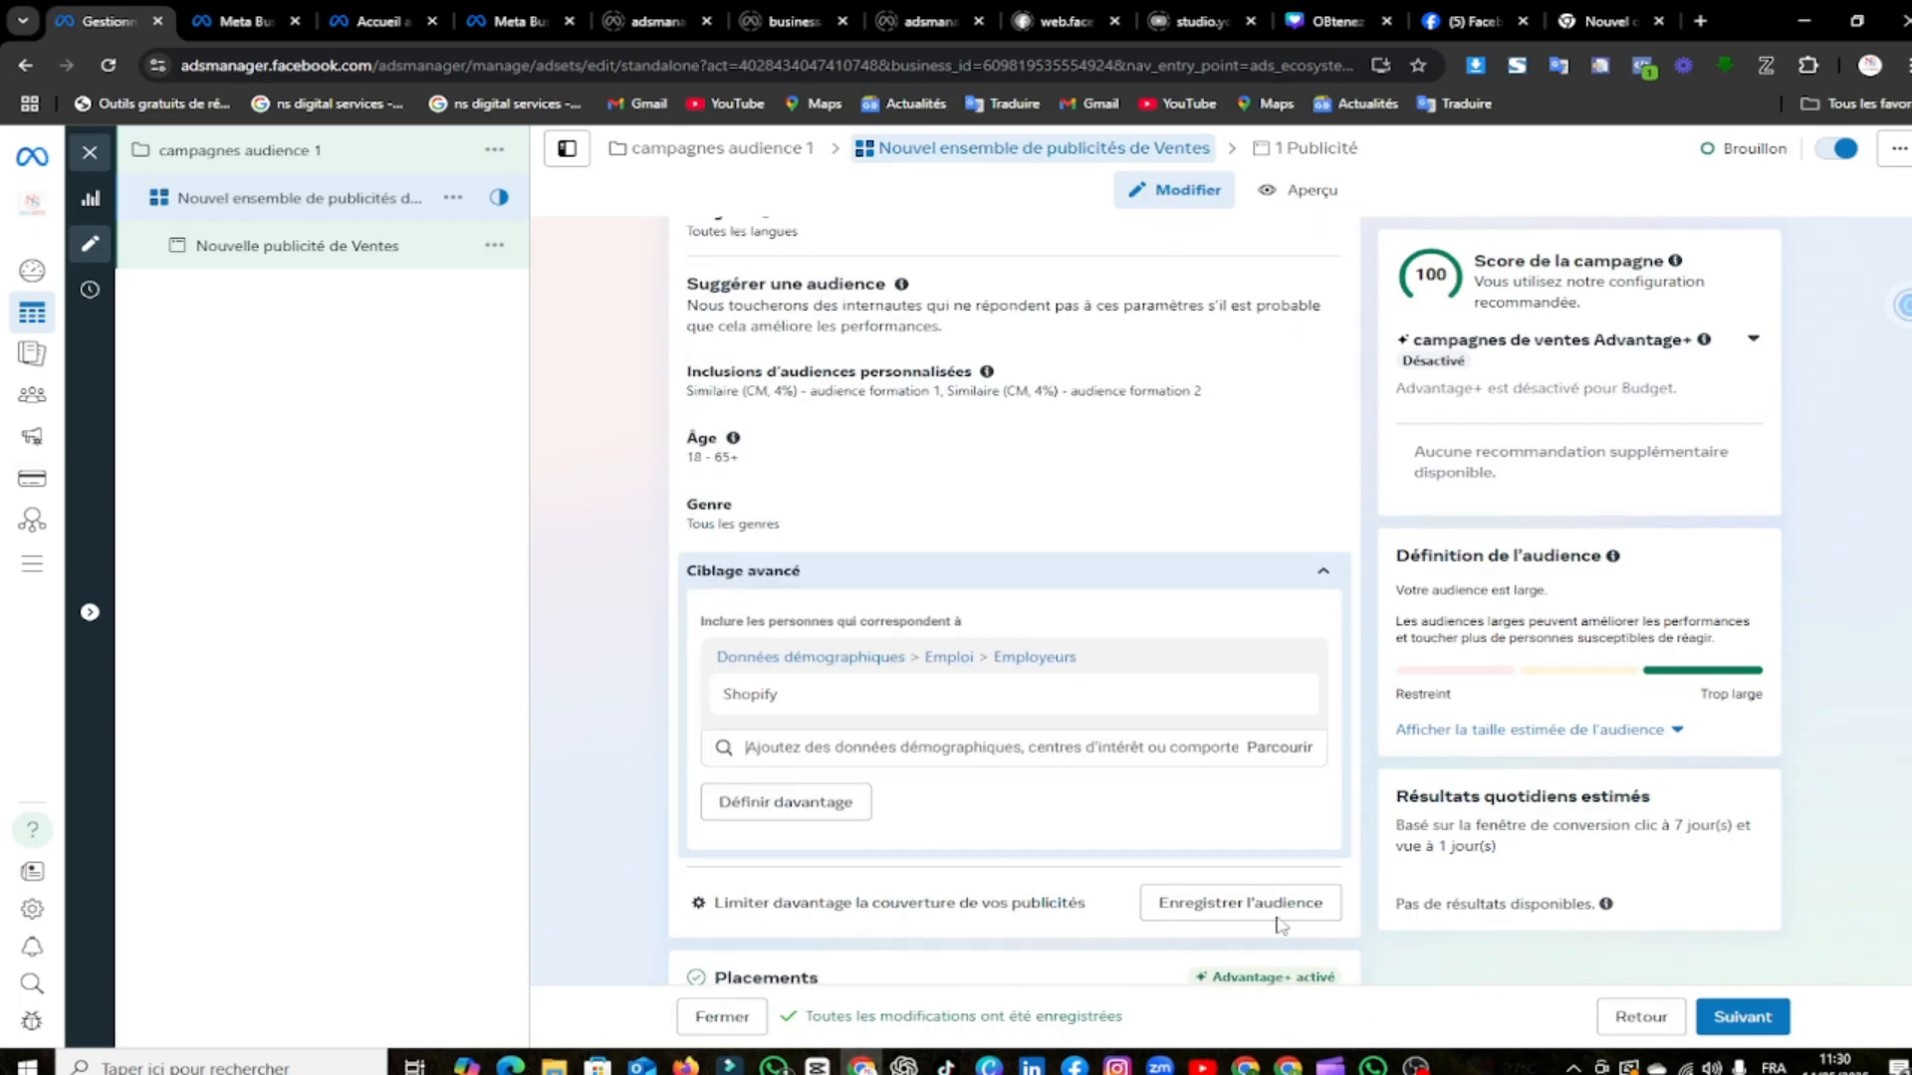
mouse_move(5, 423)
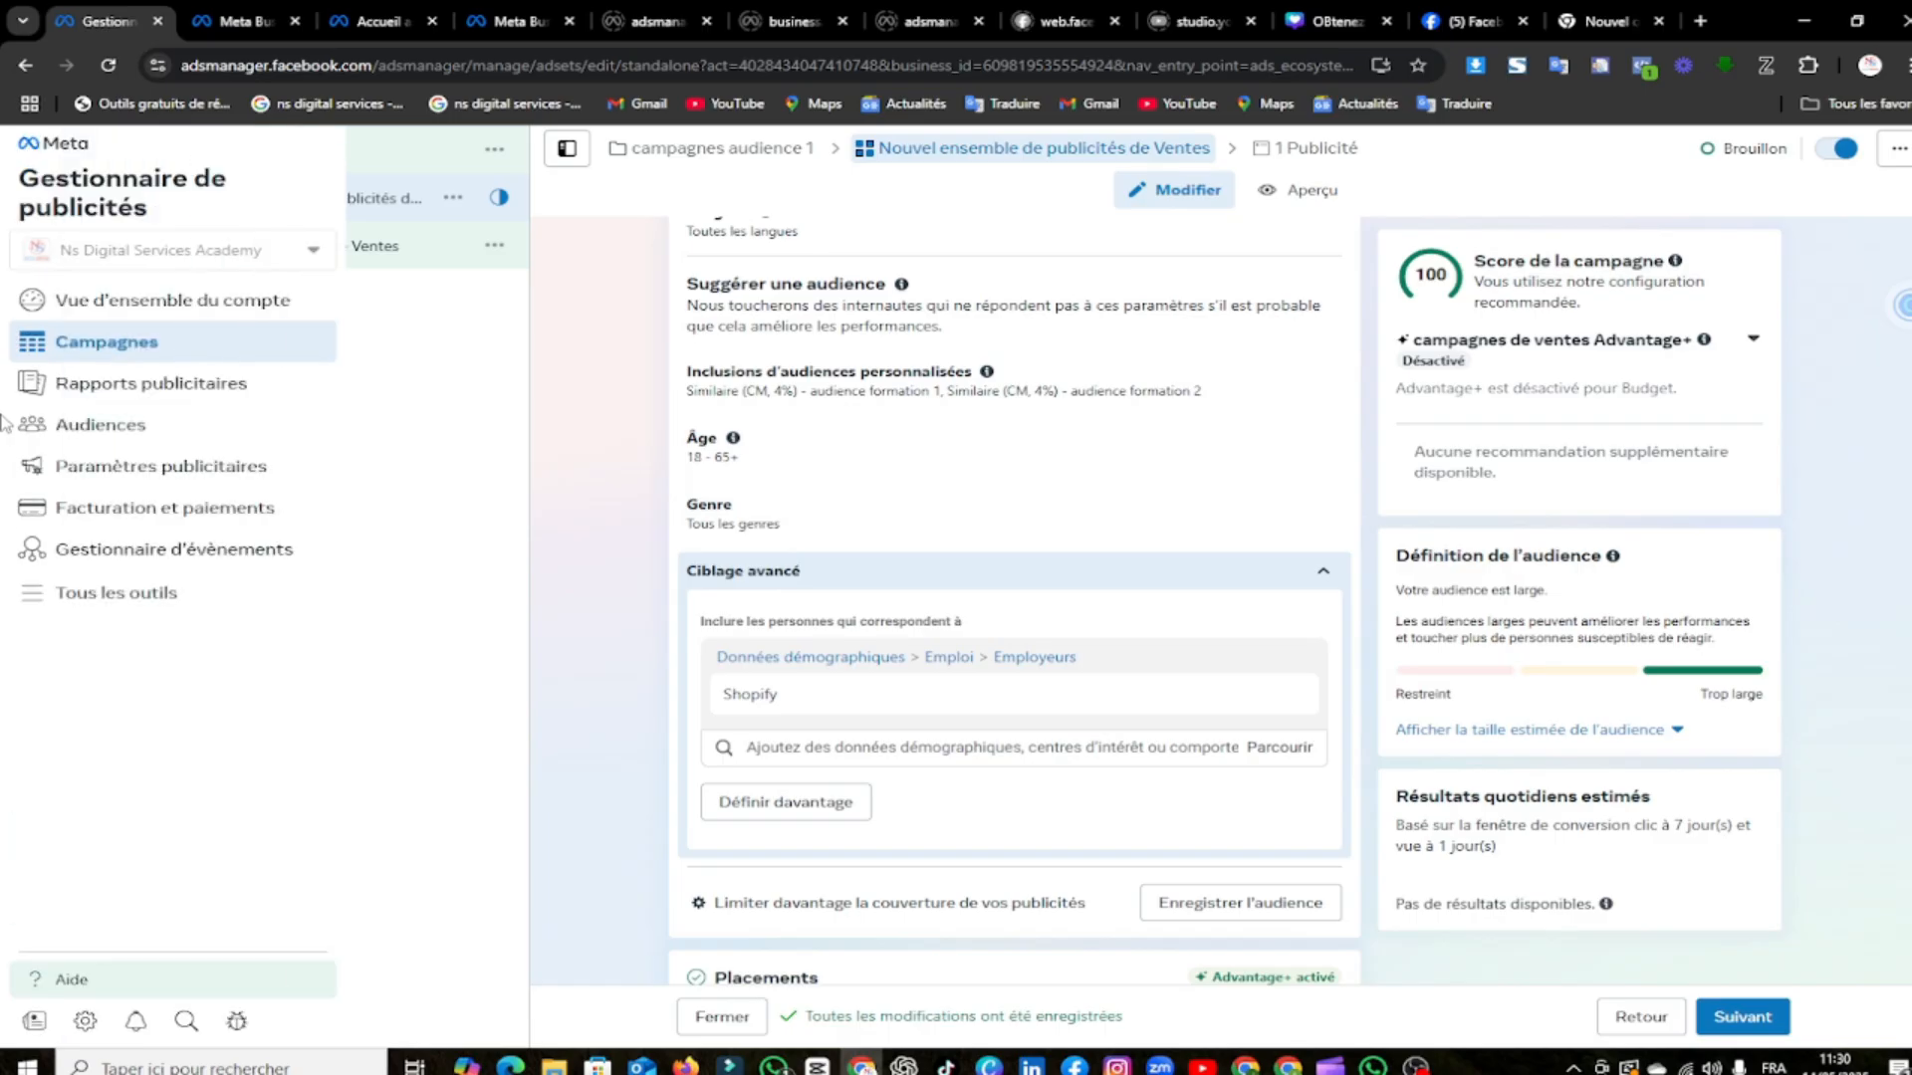
left_click(146, 434)
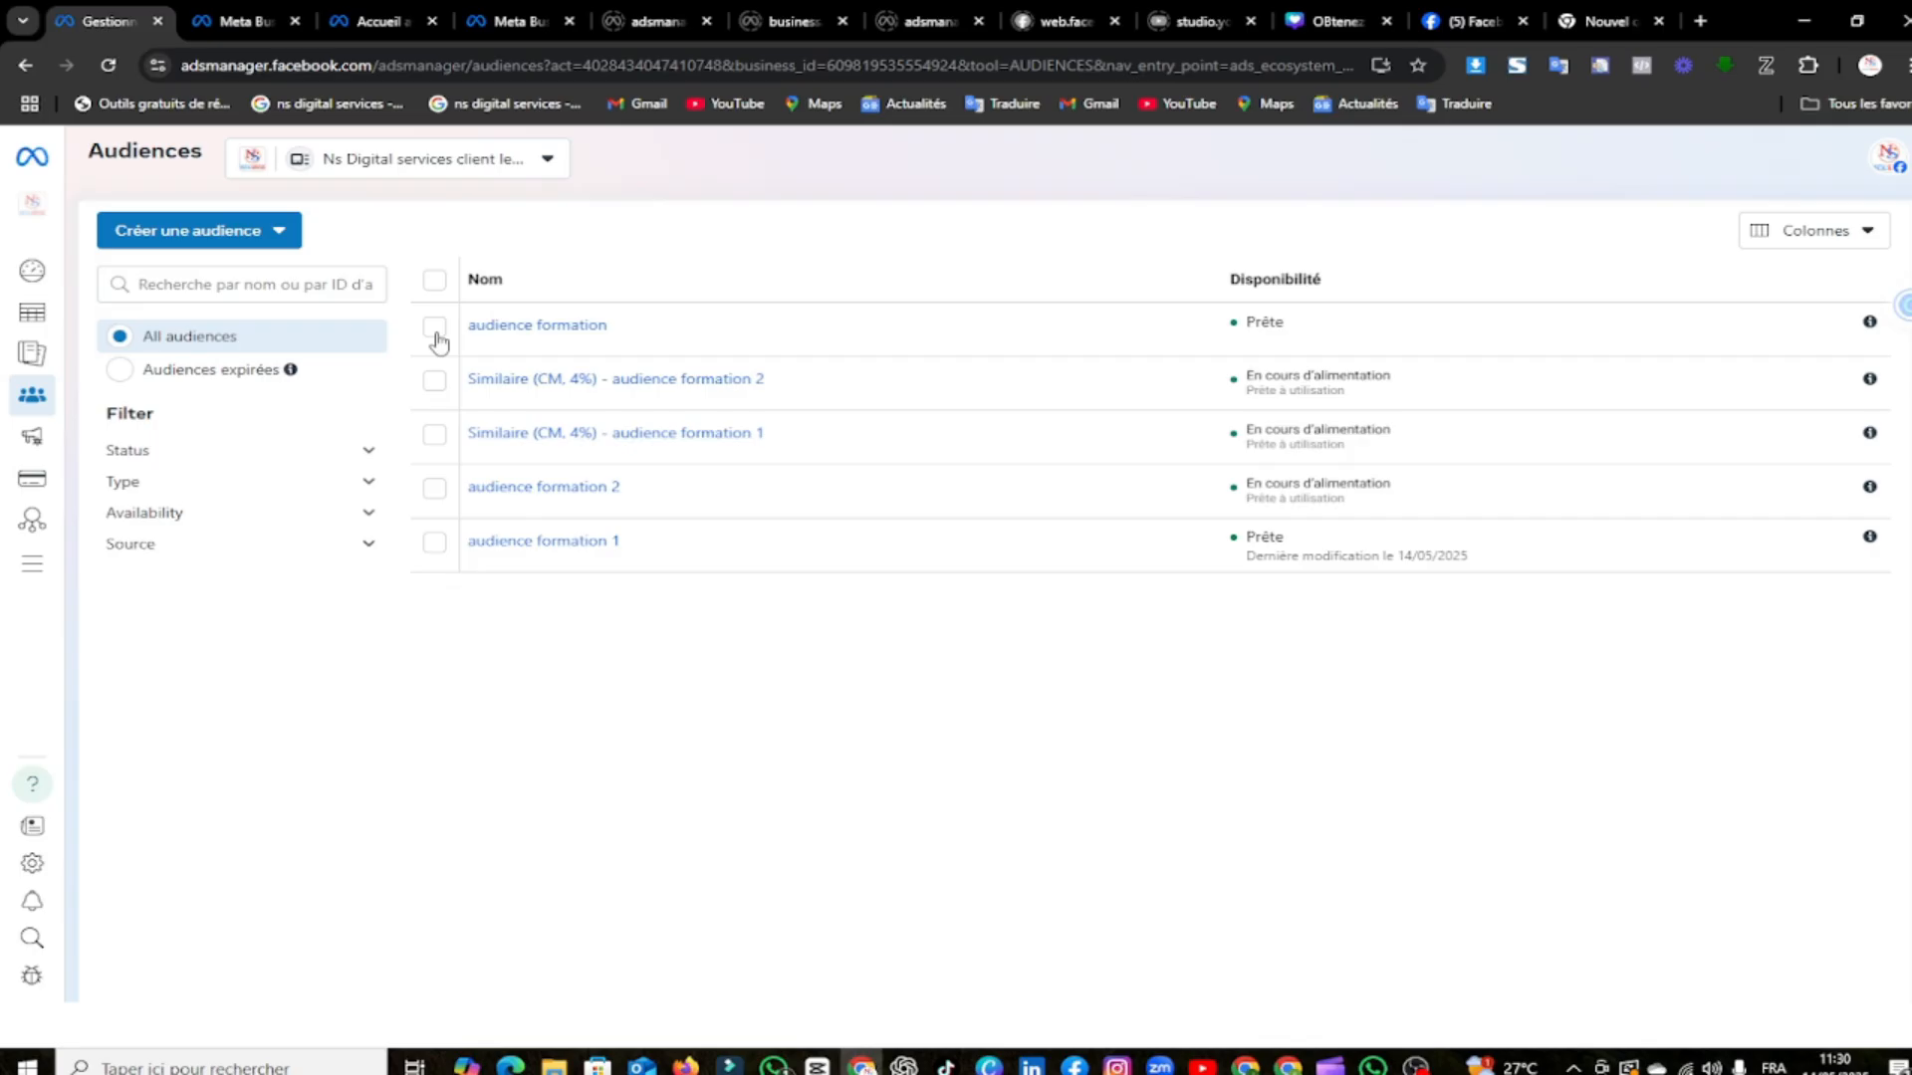
mouse_move(547, 388)
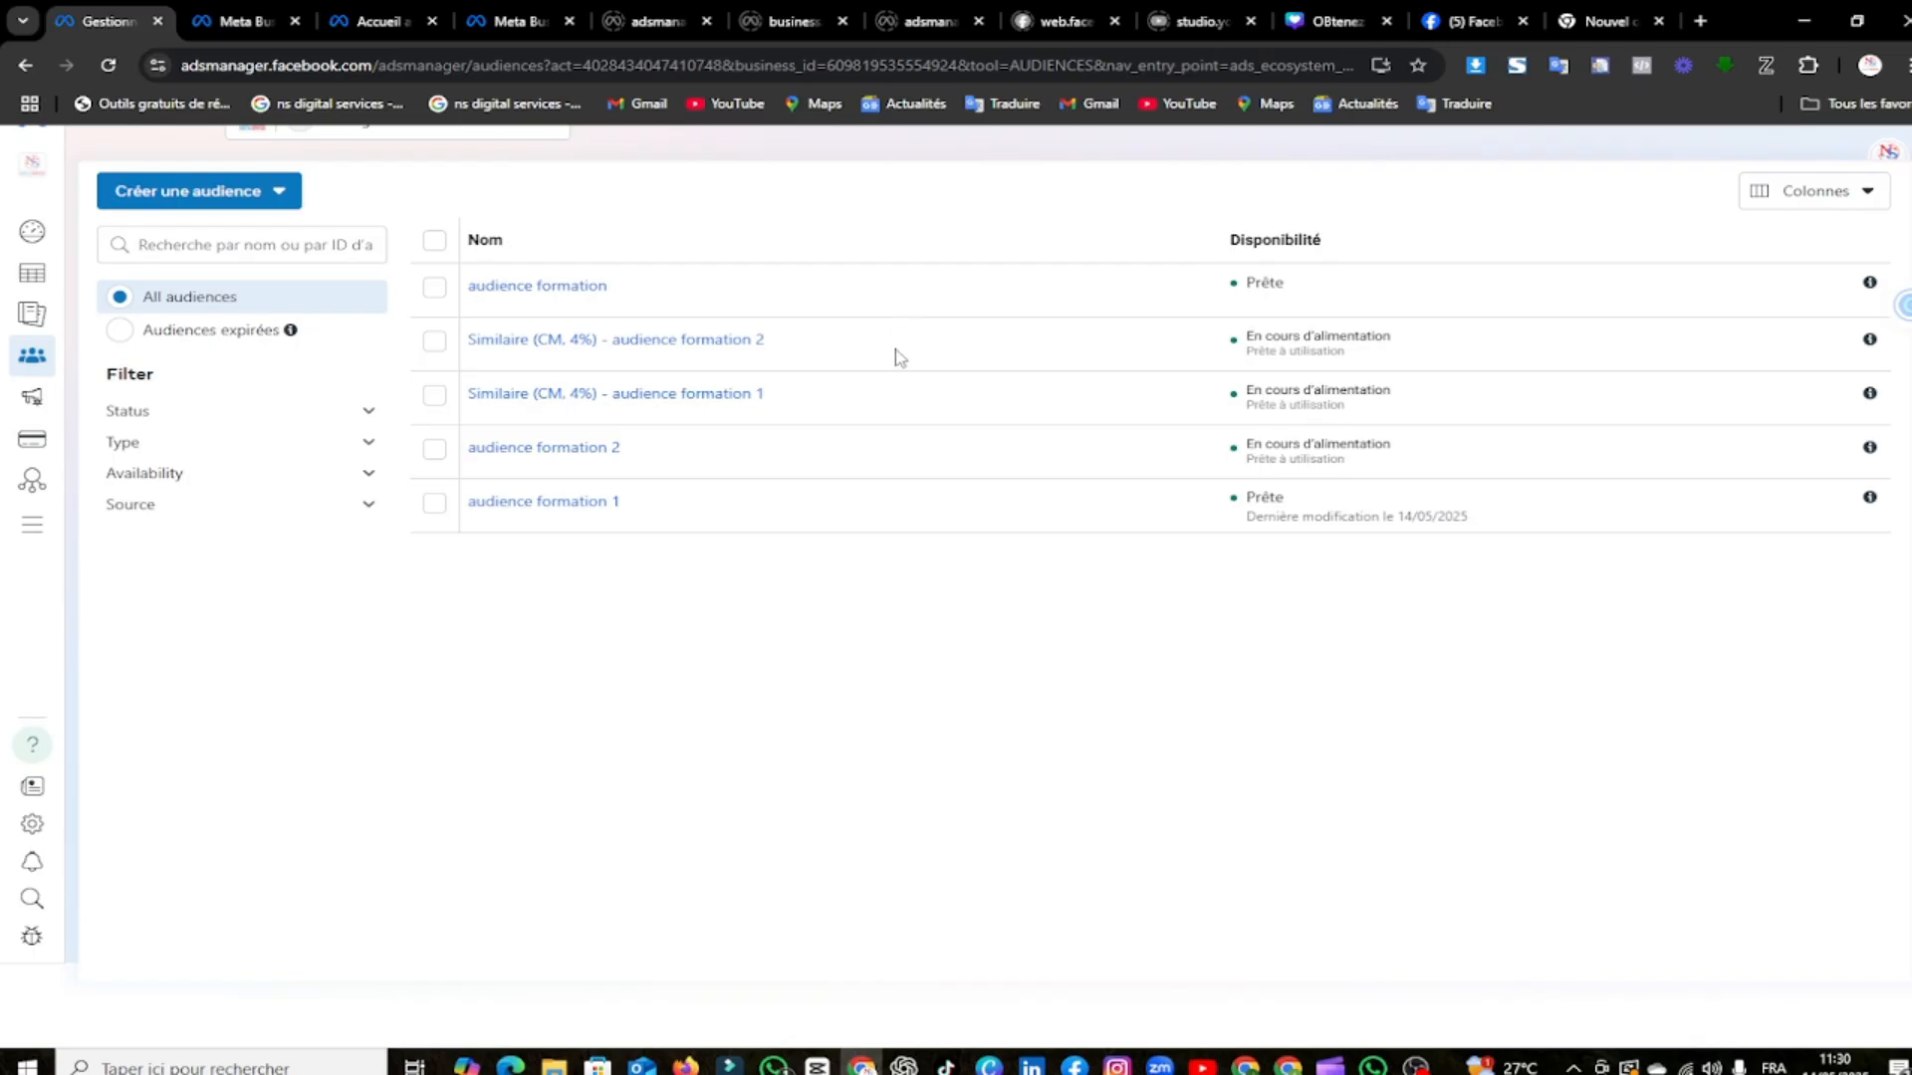
scroll(899, 357, "up", 1)
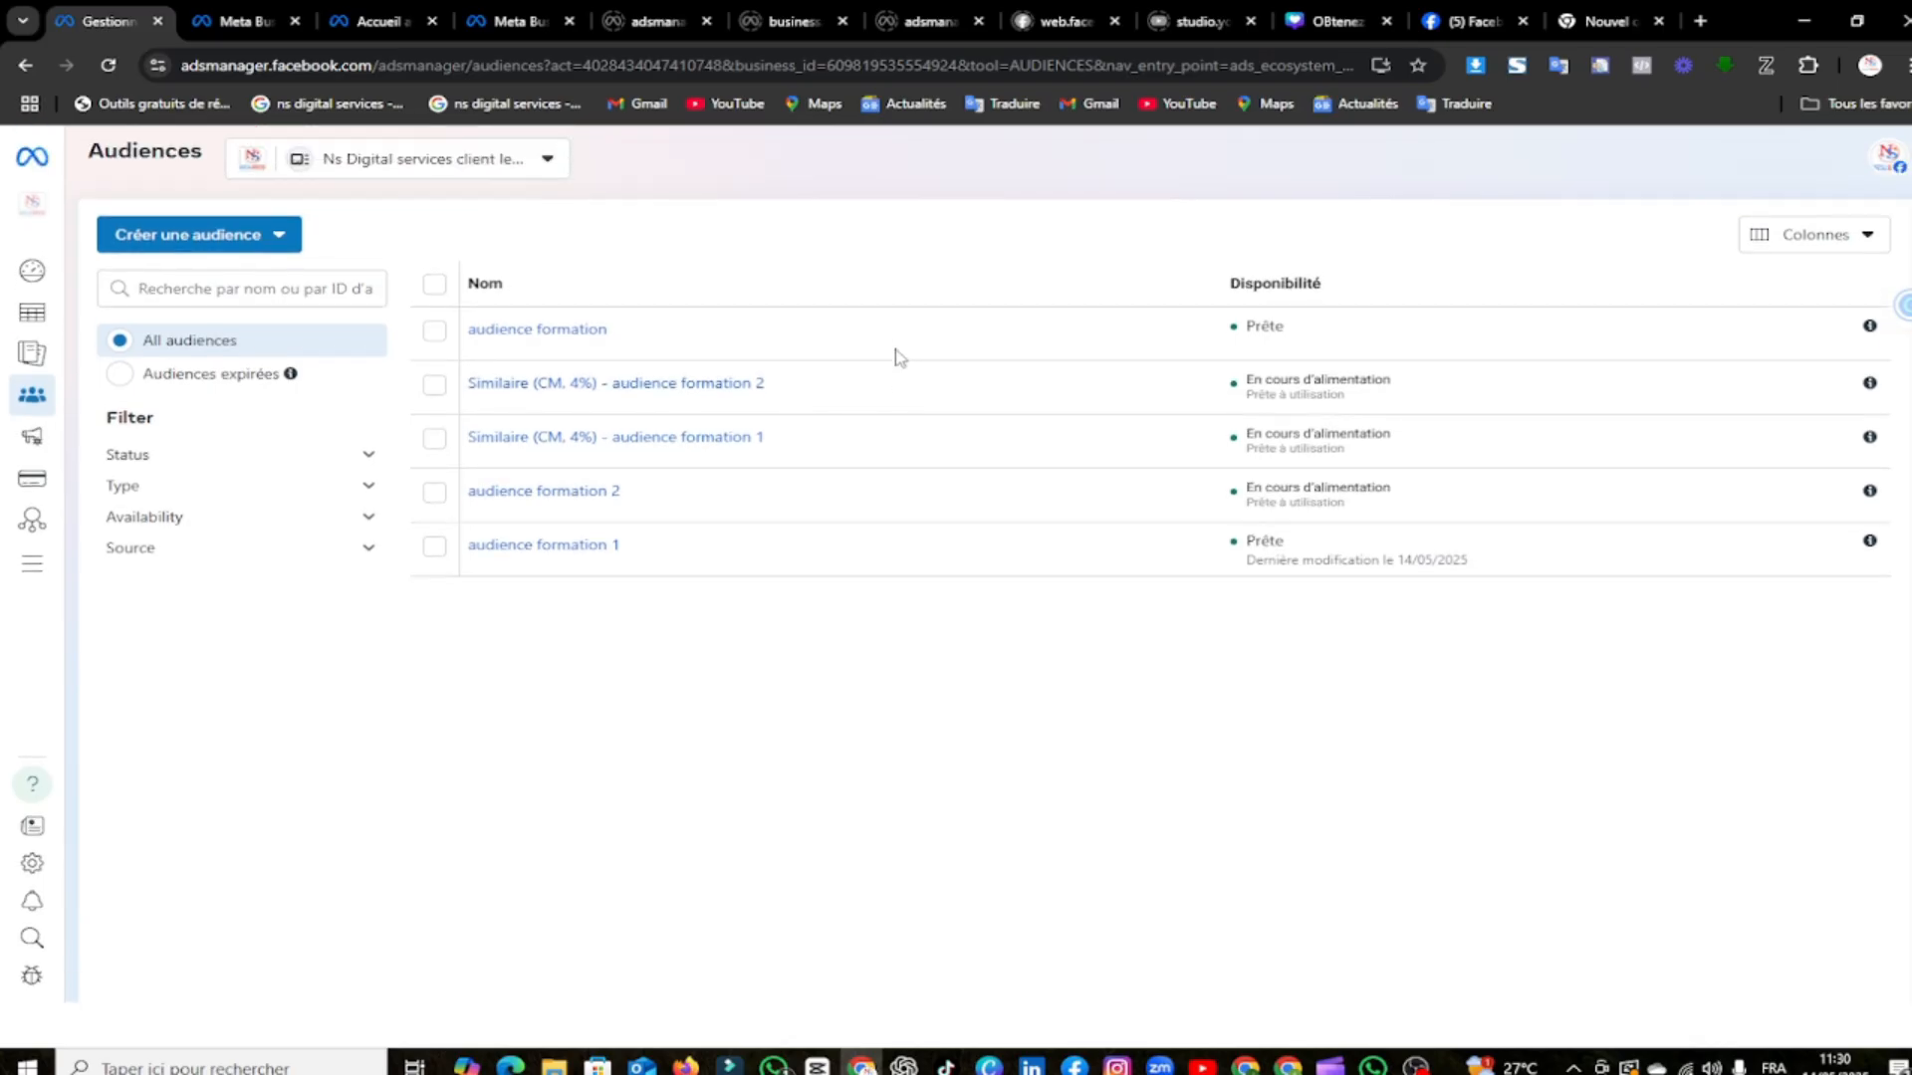